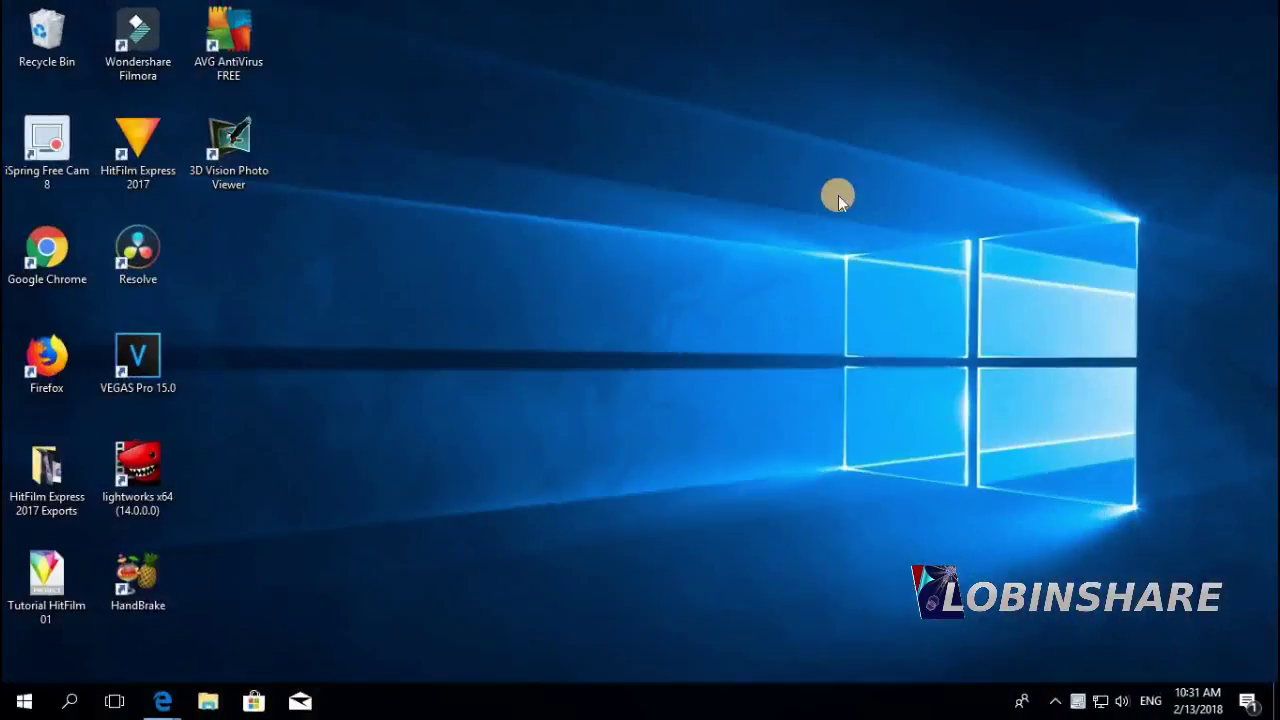
- Bring up the VEGAS Pro 15 crop and zoom tutorial page in Edge and follow the full playlist link in its description
left_click(165, 700)
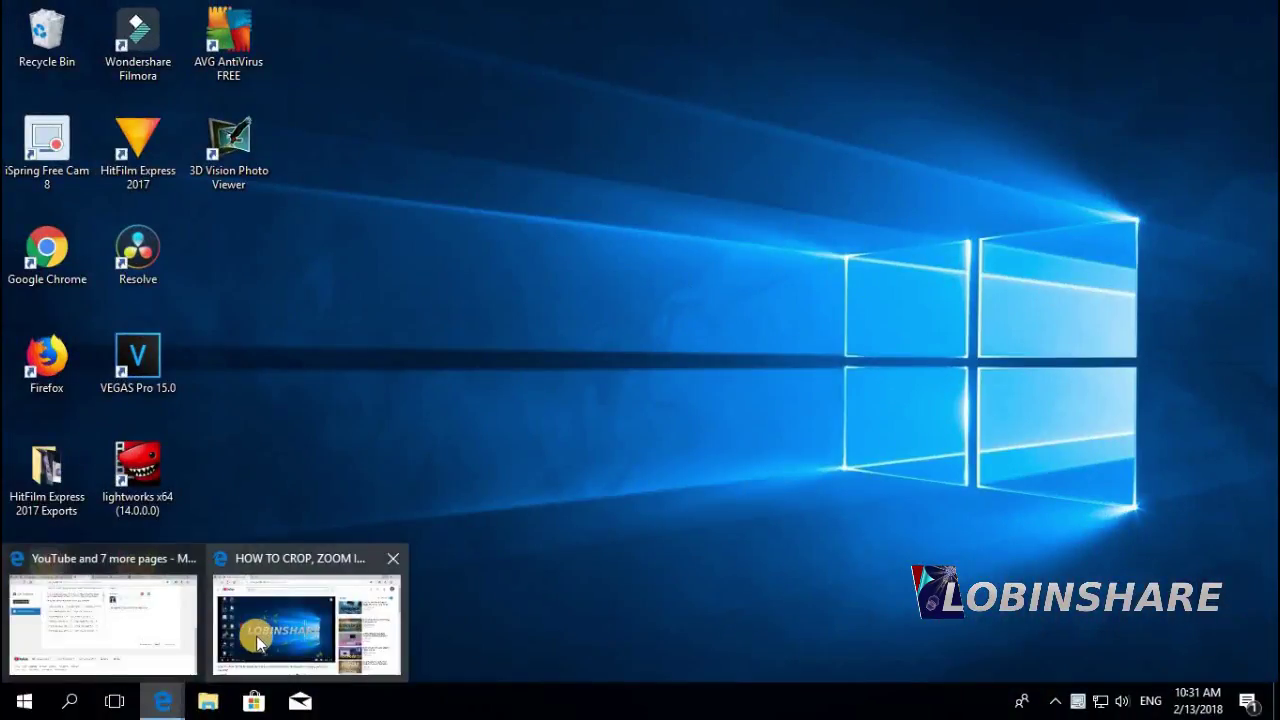
left_click(256, 635)
scroll(496, 406, "down", 4)
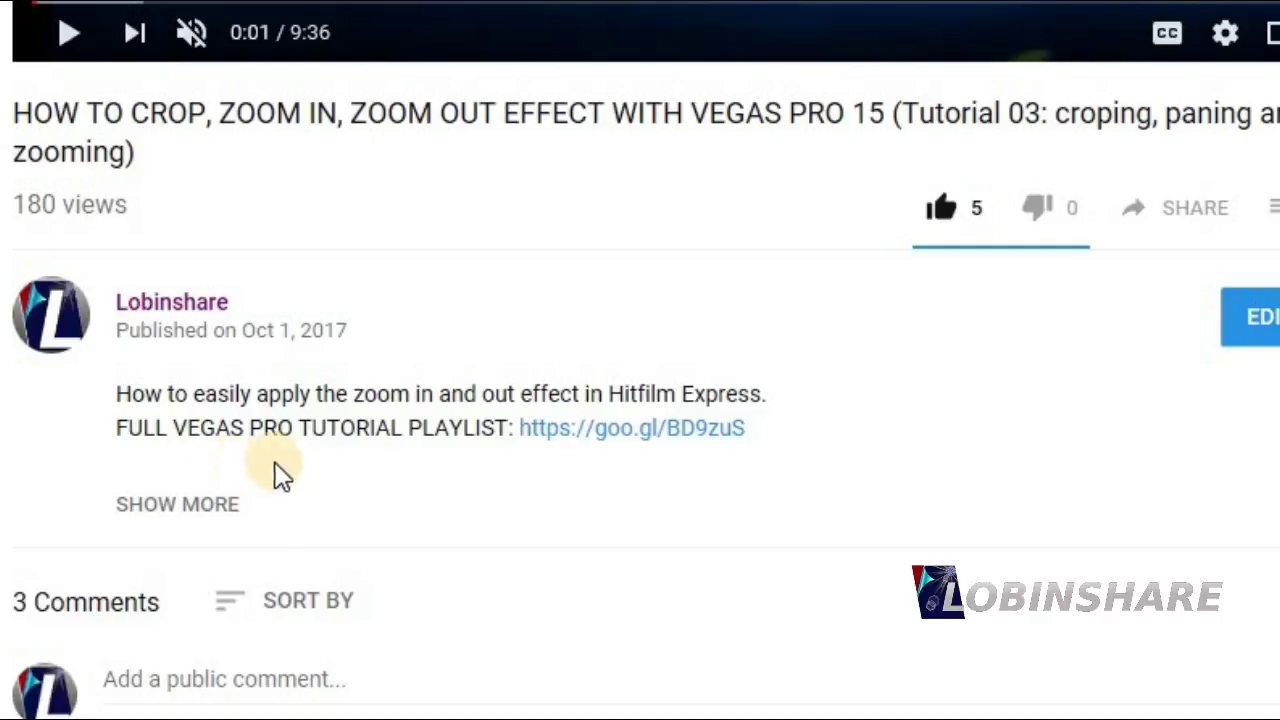
left_click(596, 430)
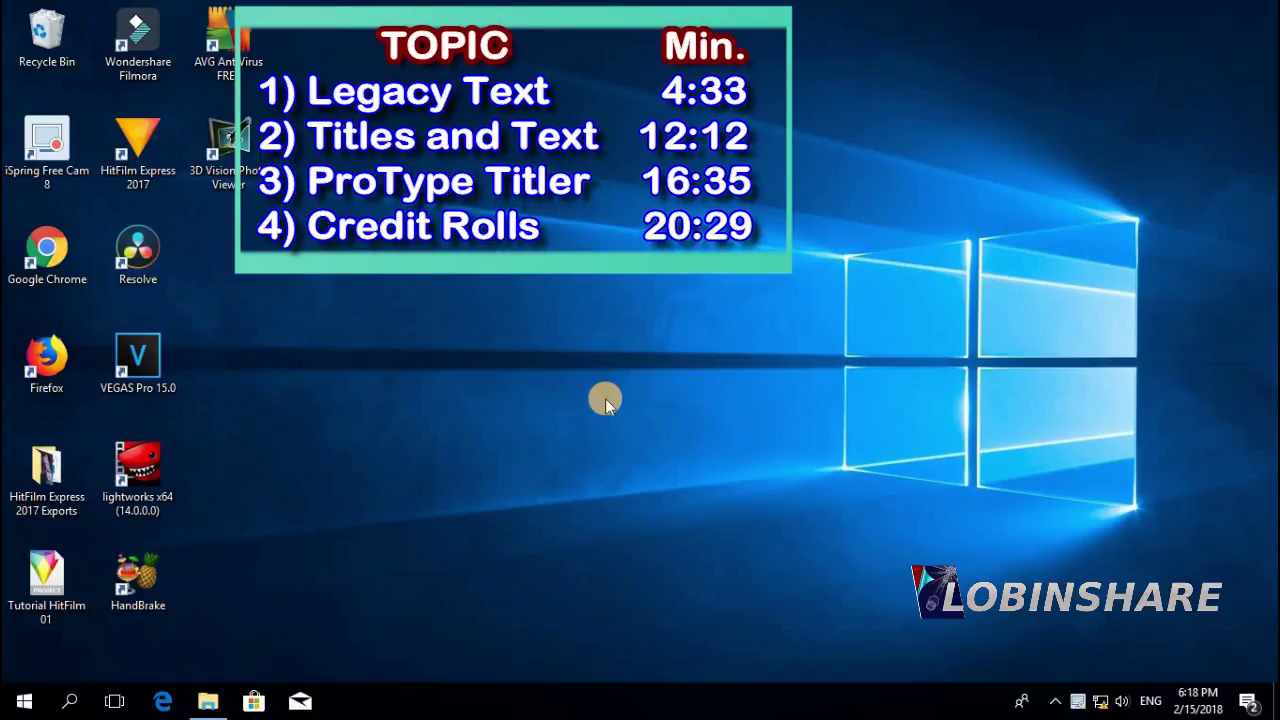
- Examine the presets of the (Legacy) Text, Titles & Text, ProType Titler and Credit Roll media generators
left_click(355, 497)
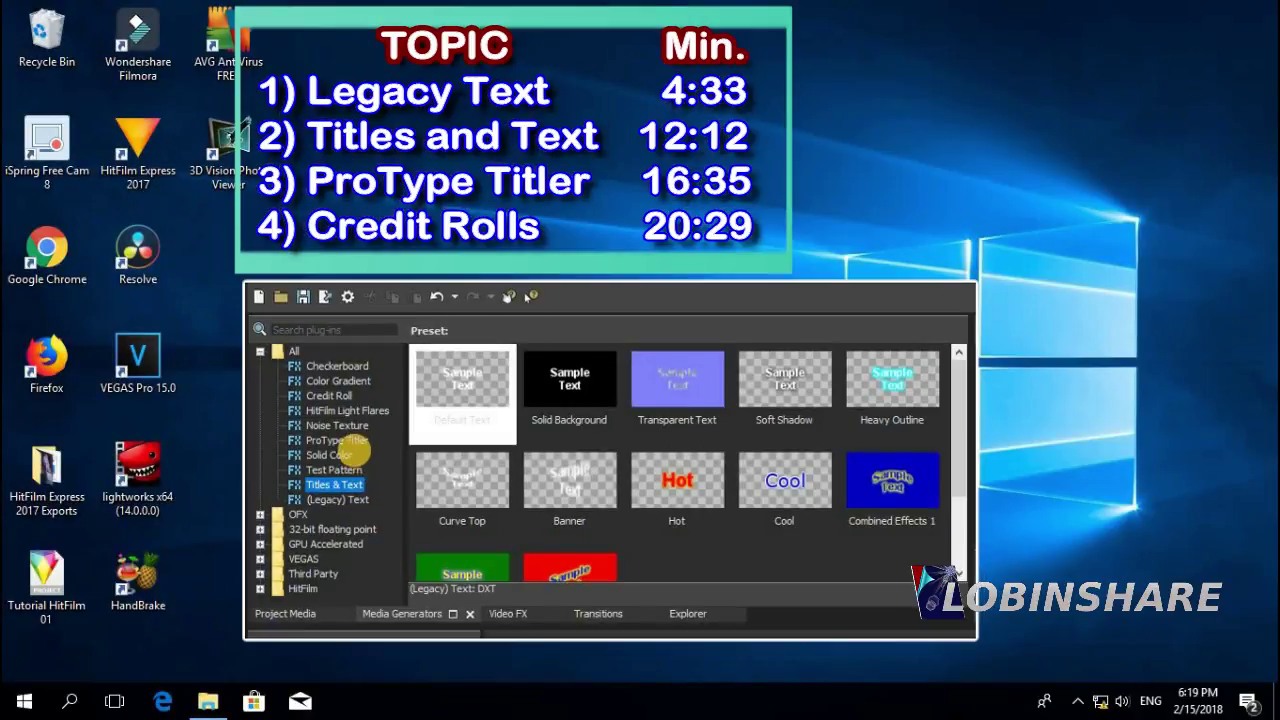
left_click(356, 440)
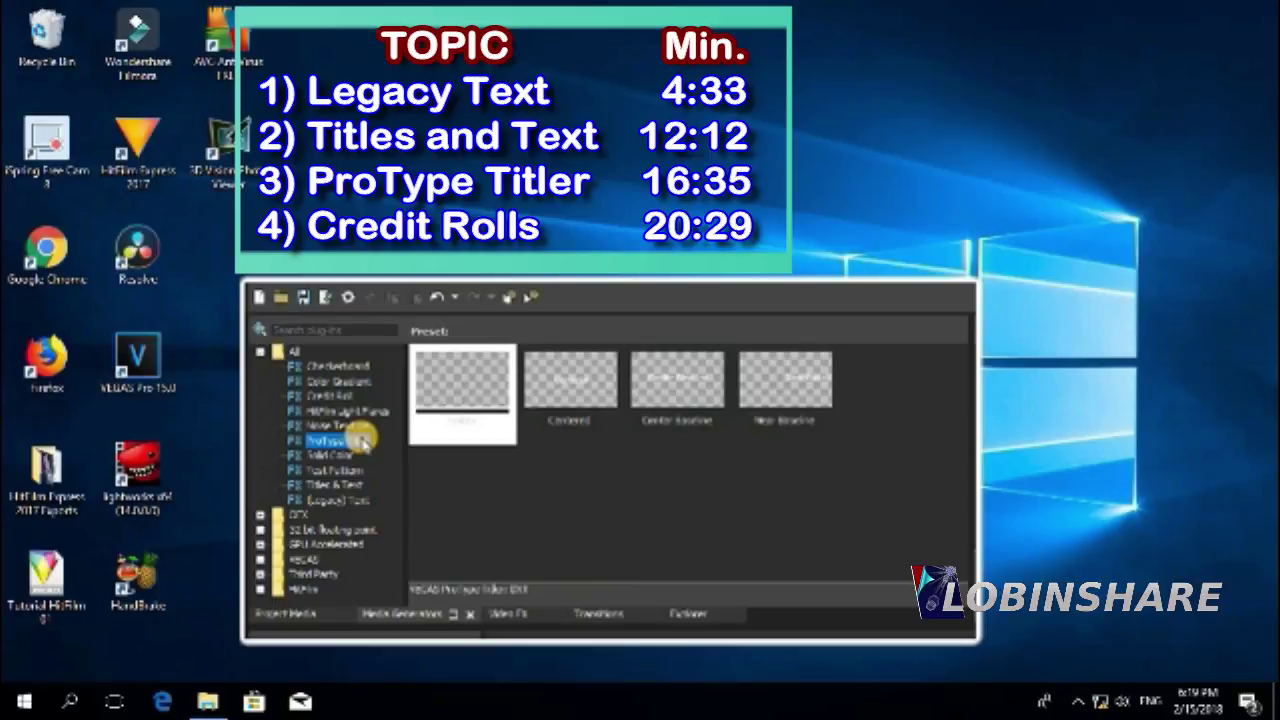
left_click(336, 397)
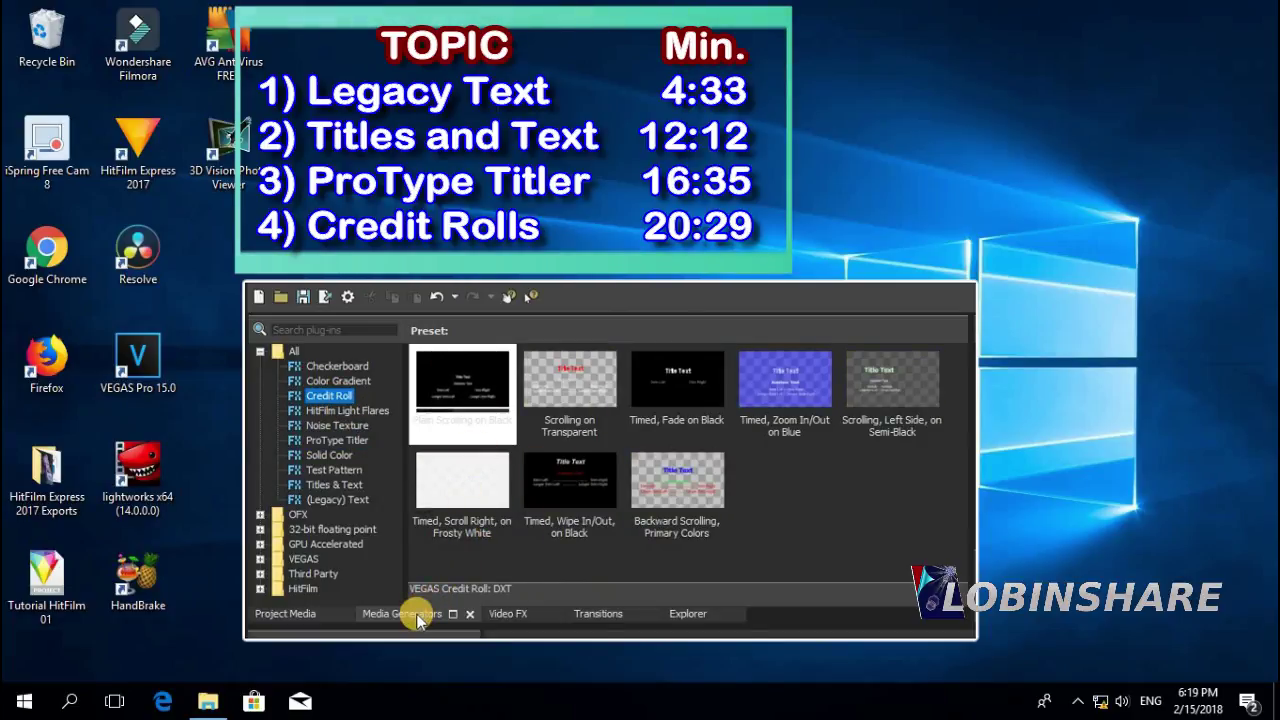
left_click(469, 614)
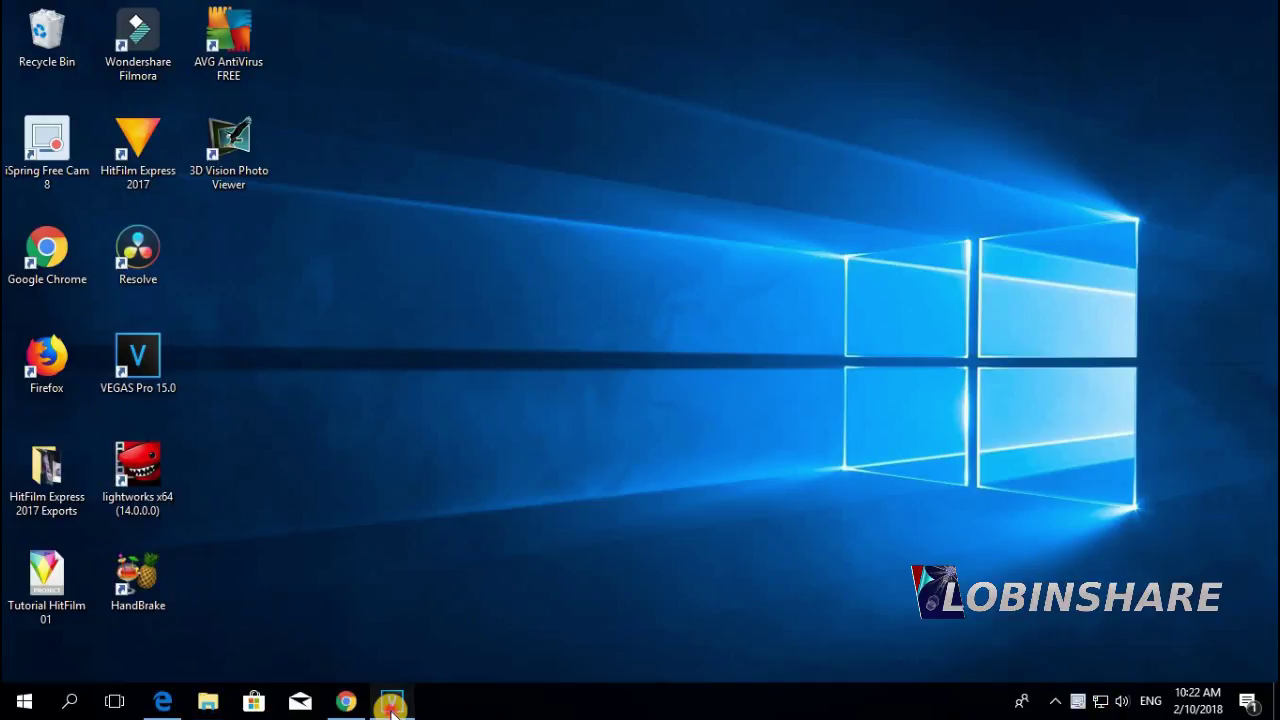
- Switch to VEGAS Pro and import the video "Nonstop Girls Asian 2016 China Car Show Vol 18" from the Videos folder
left_click(389, 700)
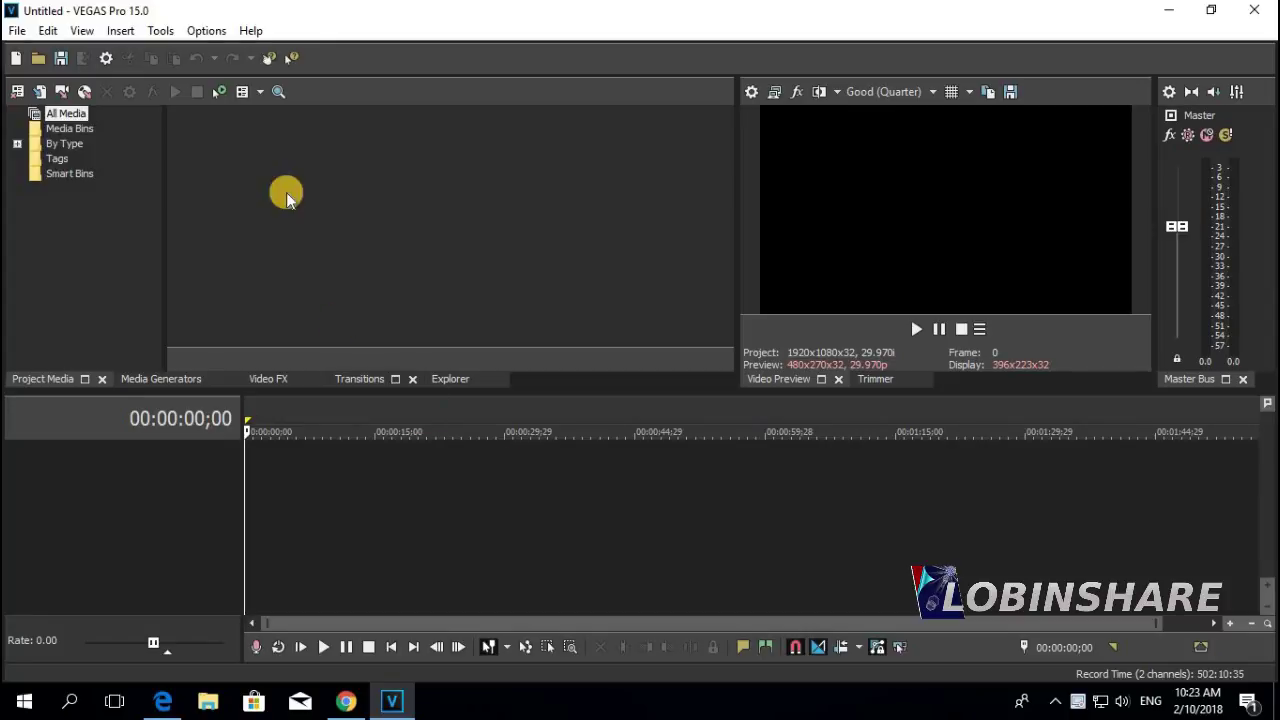
left_click(18, 31)
mouse_move(100, 238)
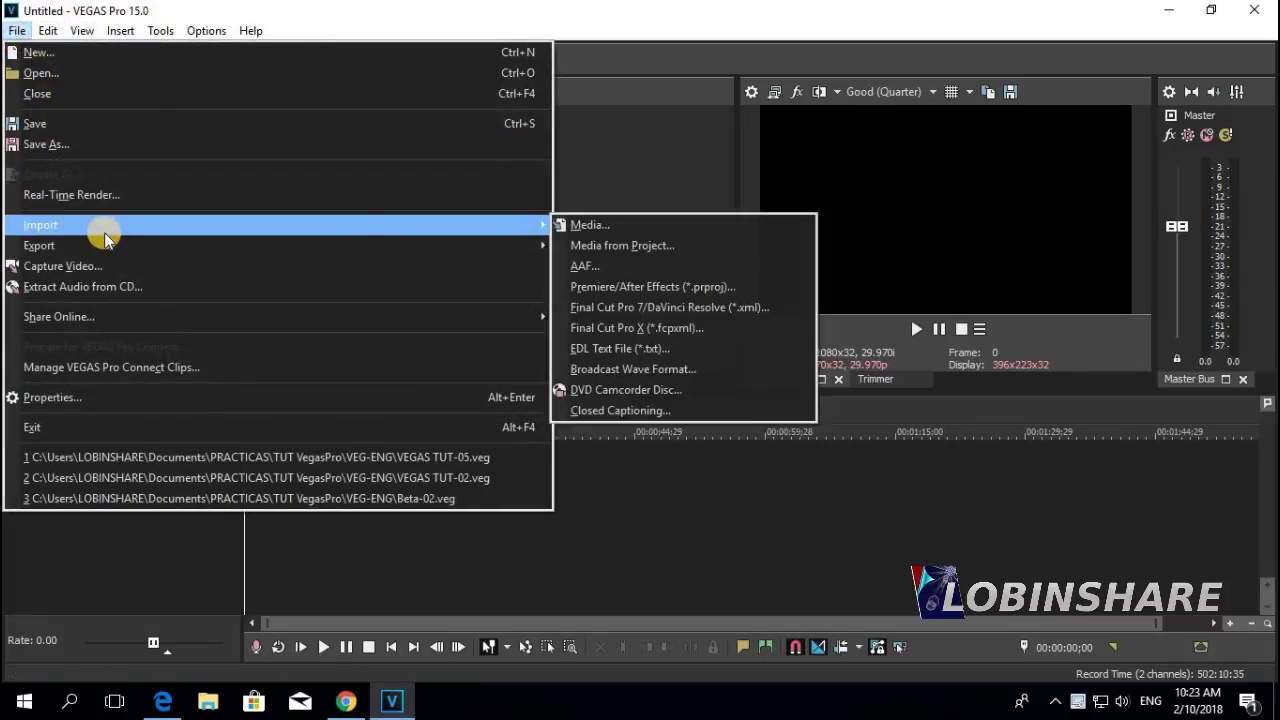
left_click(710, 222)
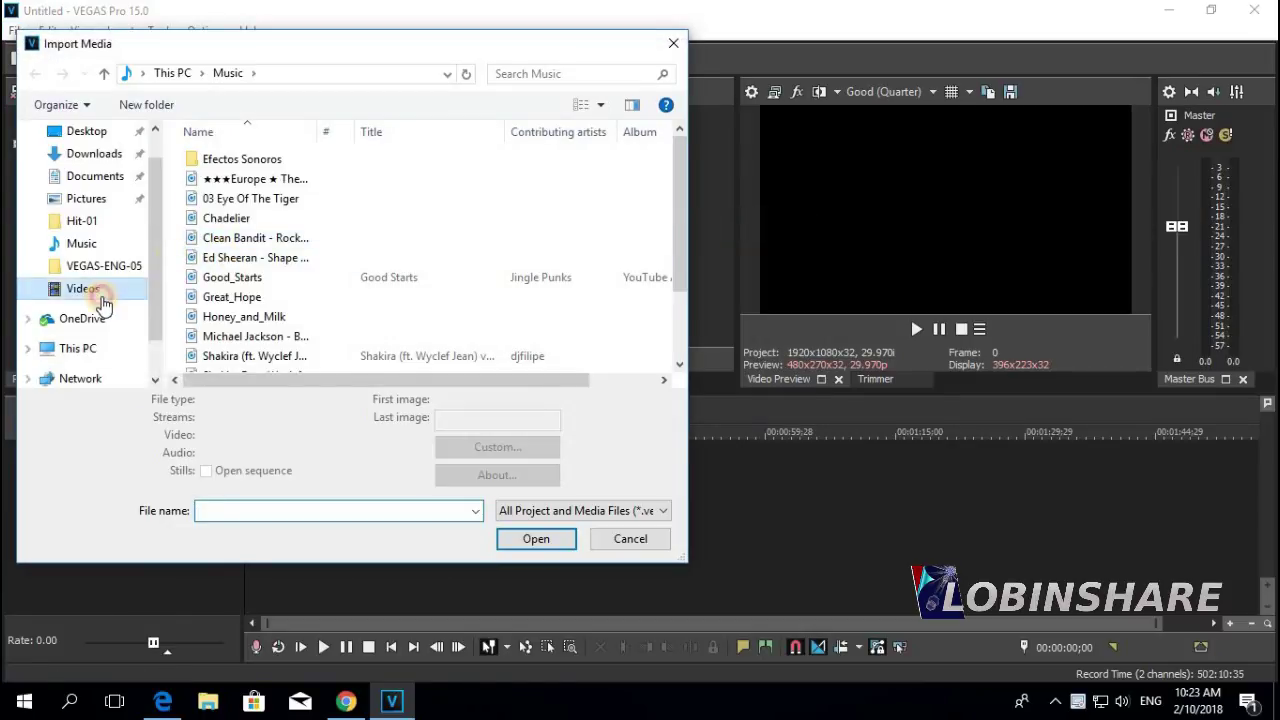
left_click(100, 290)
scroll(693, 255, "down", 3)
left_click_drag(693, 255, 529, 263)
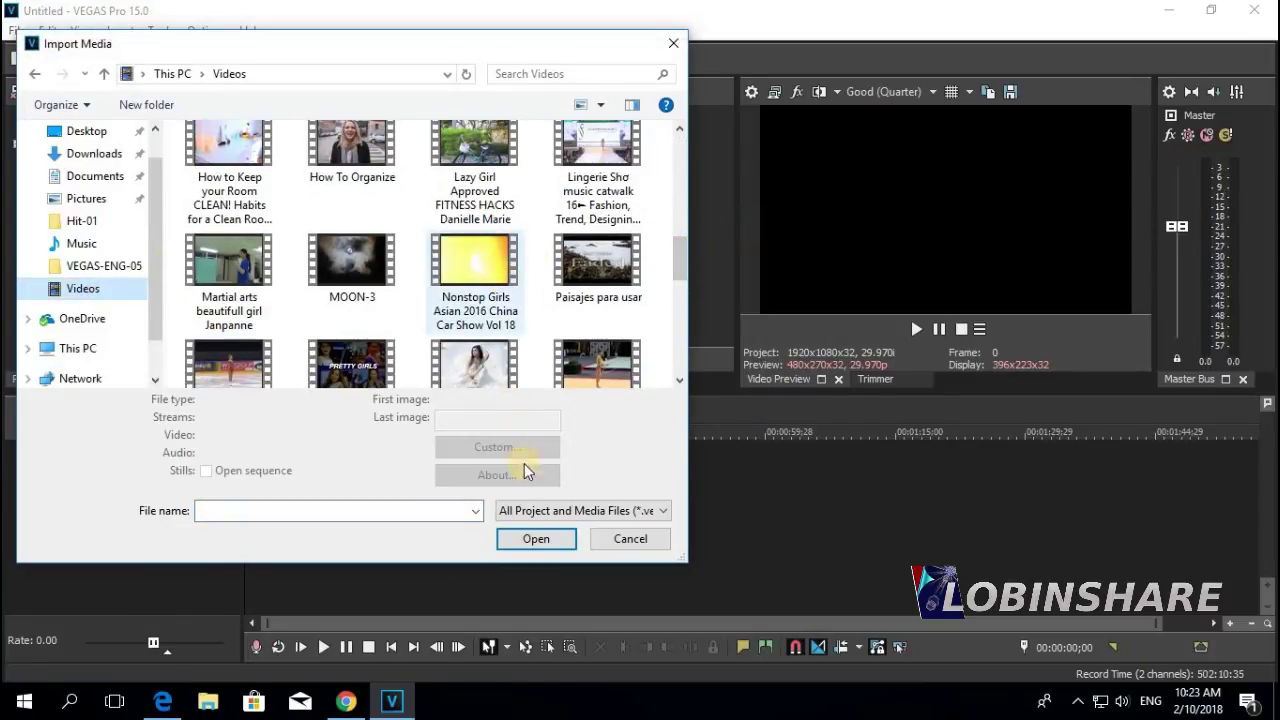
left_click(547, 540)
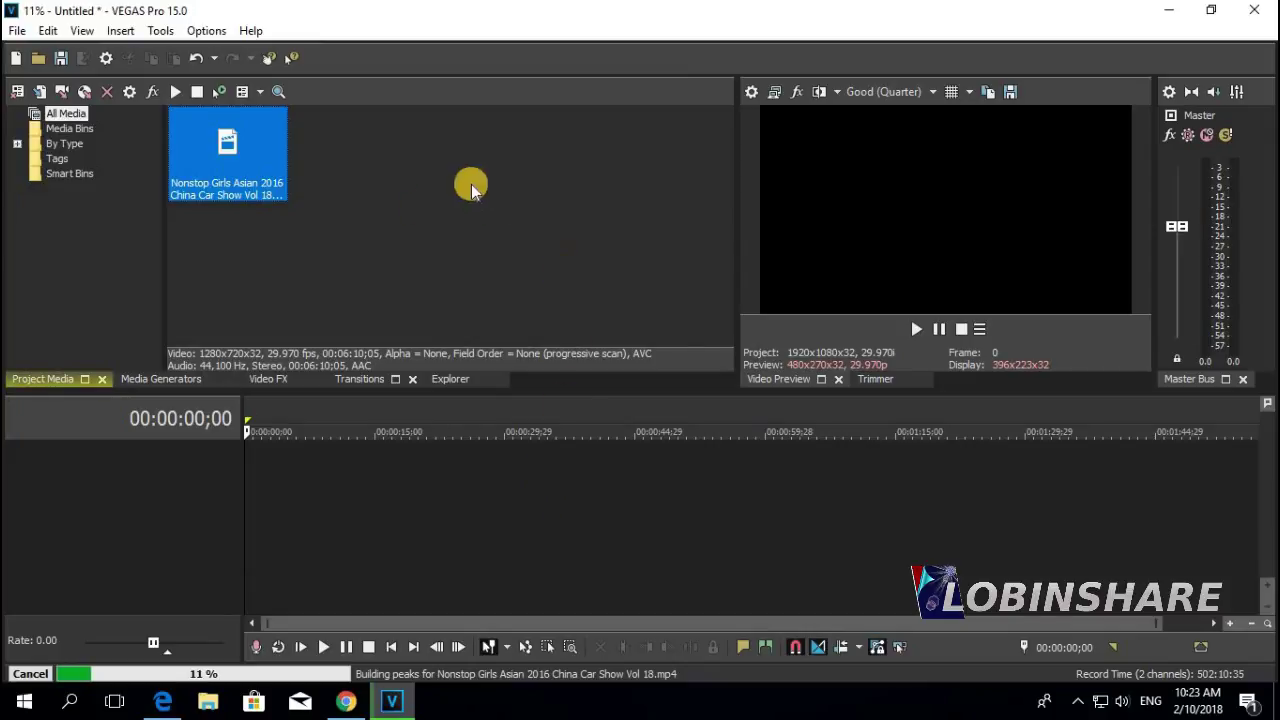
left_click(297, 234)
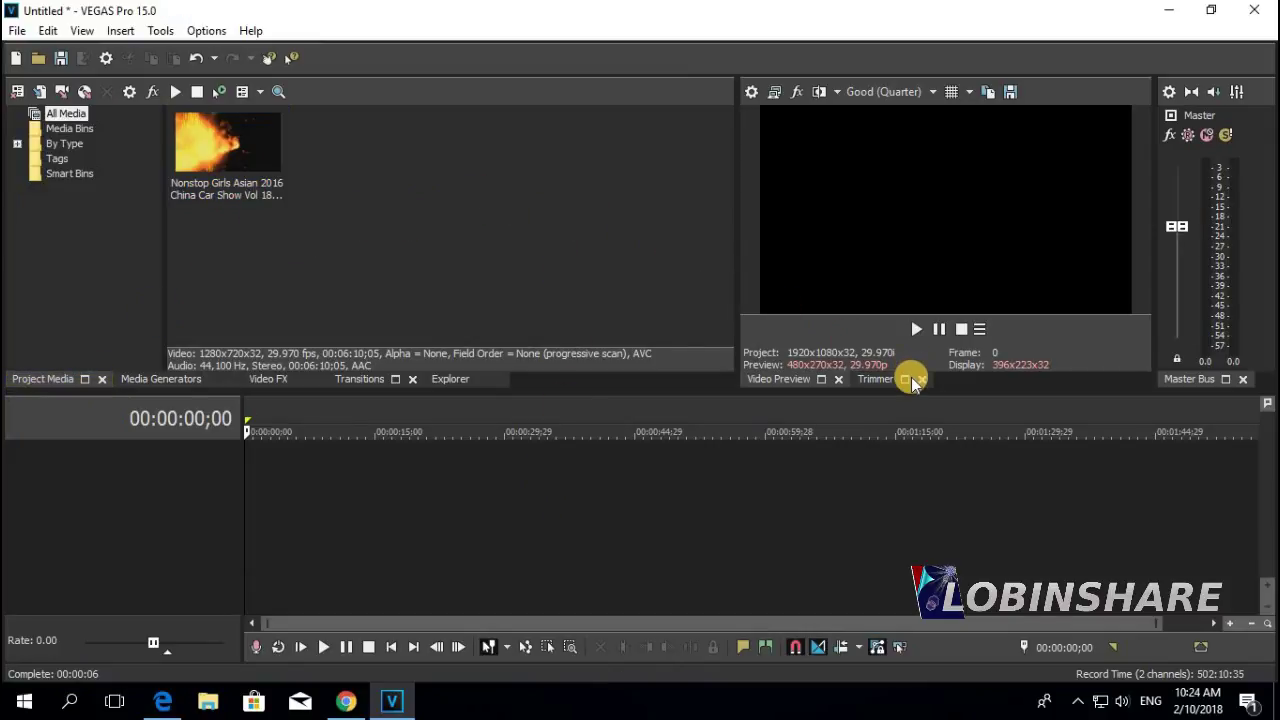
- Load the imported car show video into the Trimmer, start its loop region at 00:01:23;25 and preview the footage from there
left_click(908, 378)
left_click_drag(277, 143, 810, 185)
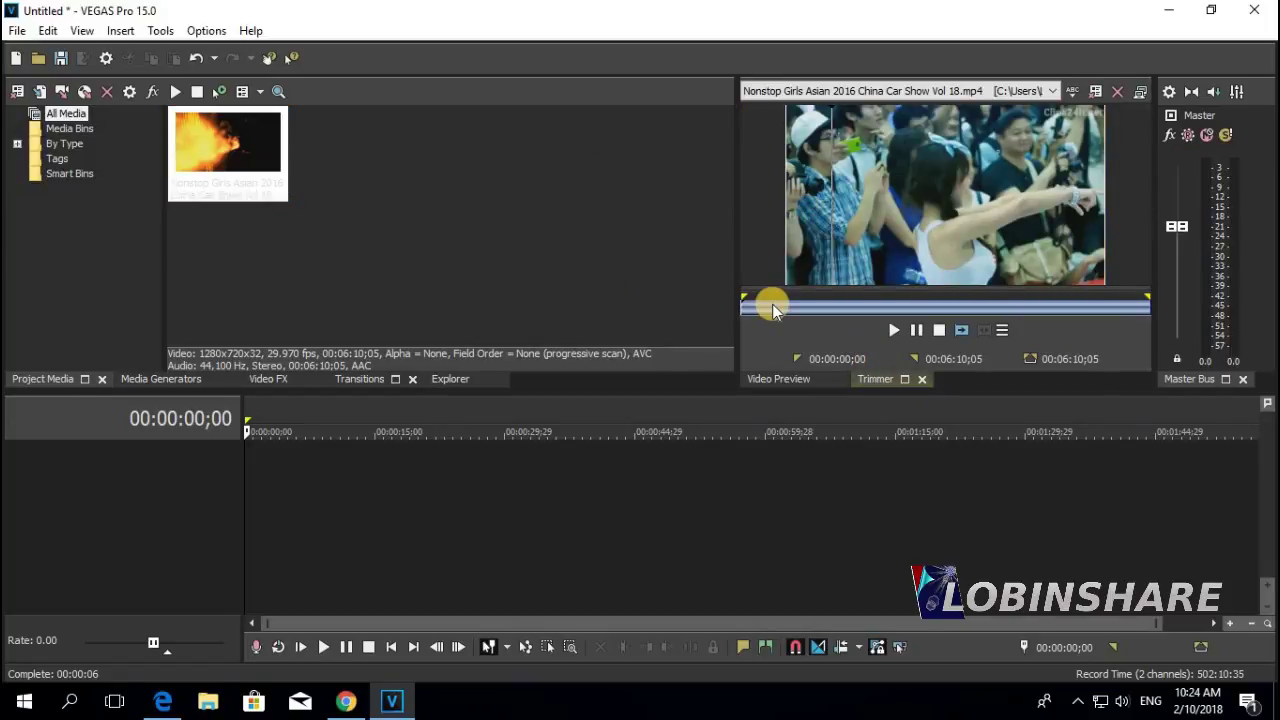
left_click_drag(772, 304, 832, 305)
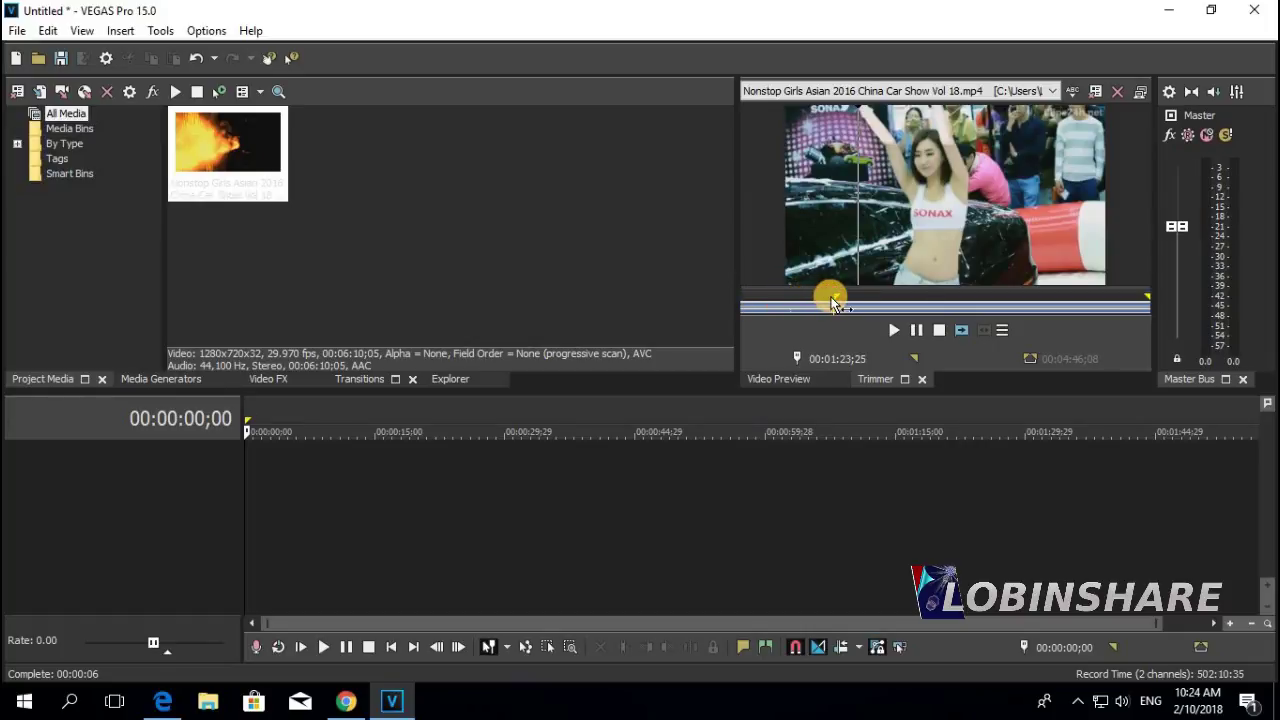
left_click(899, 328)
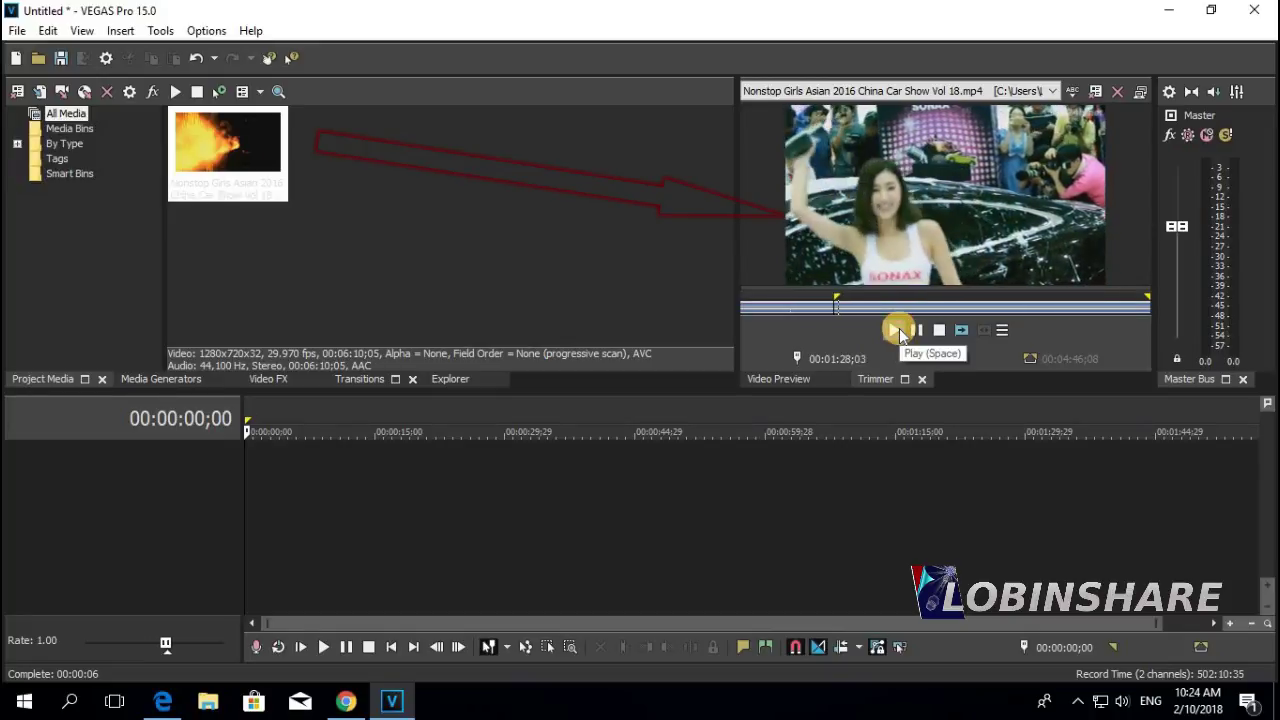
left_click(910, 331)
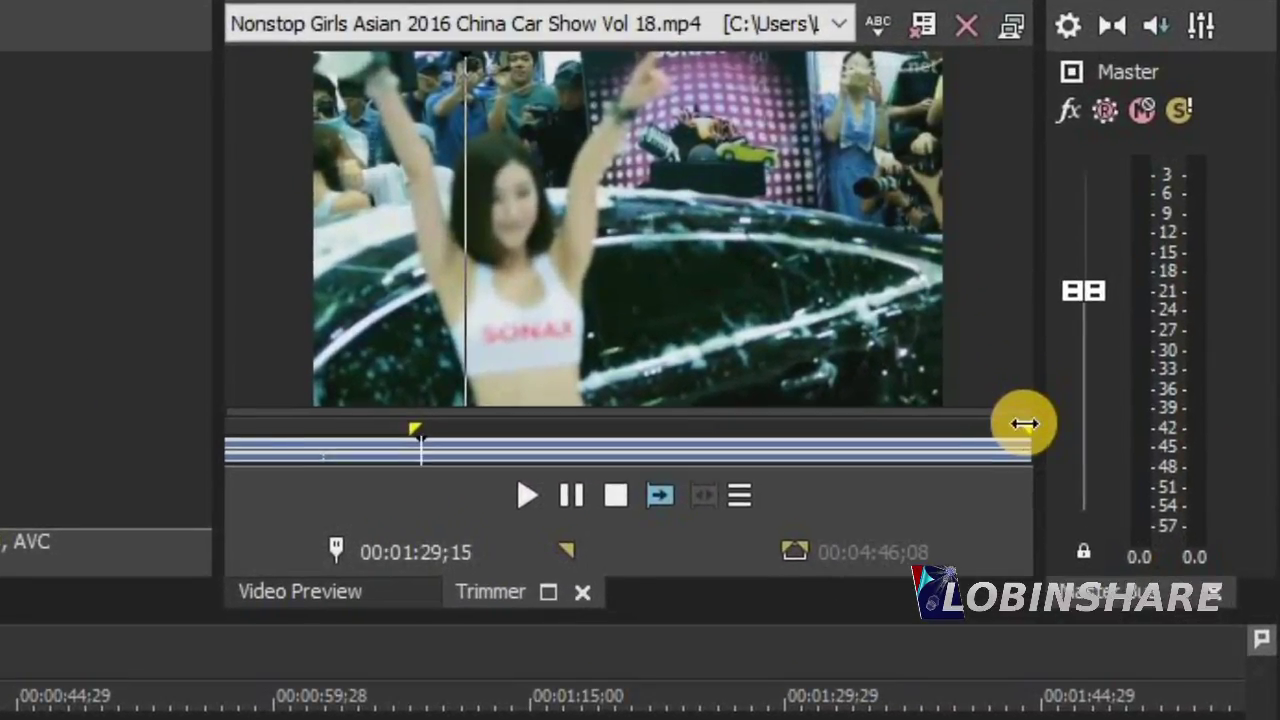
- End the Trimmer's loop region at 00:01:41;18 and select the looped portion of the clip
left_click_drag(1066, 382, 600, 376)
left_click_drag(456, 426, 438, 433)
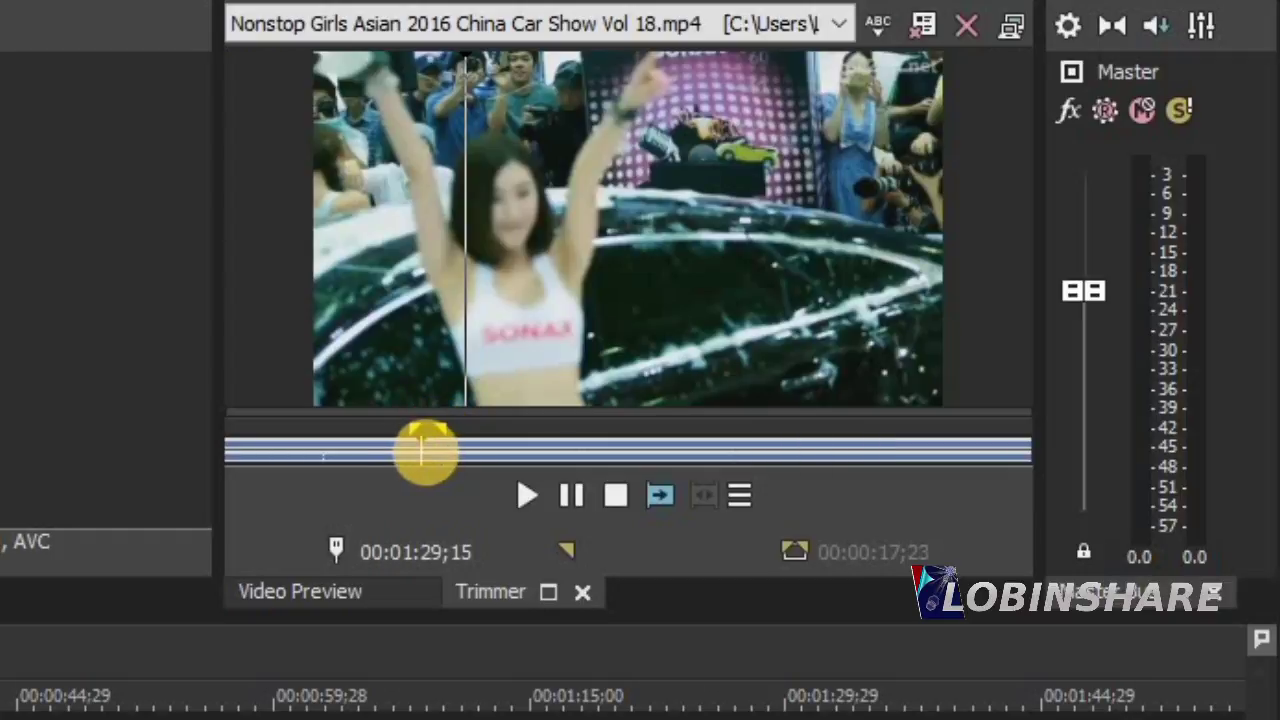
right_click(430, 435)
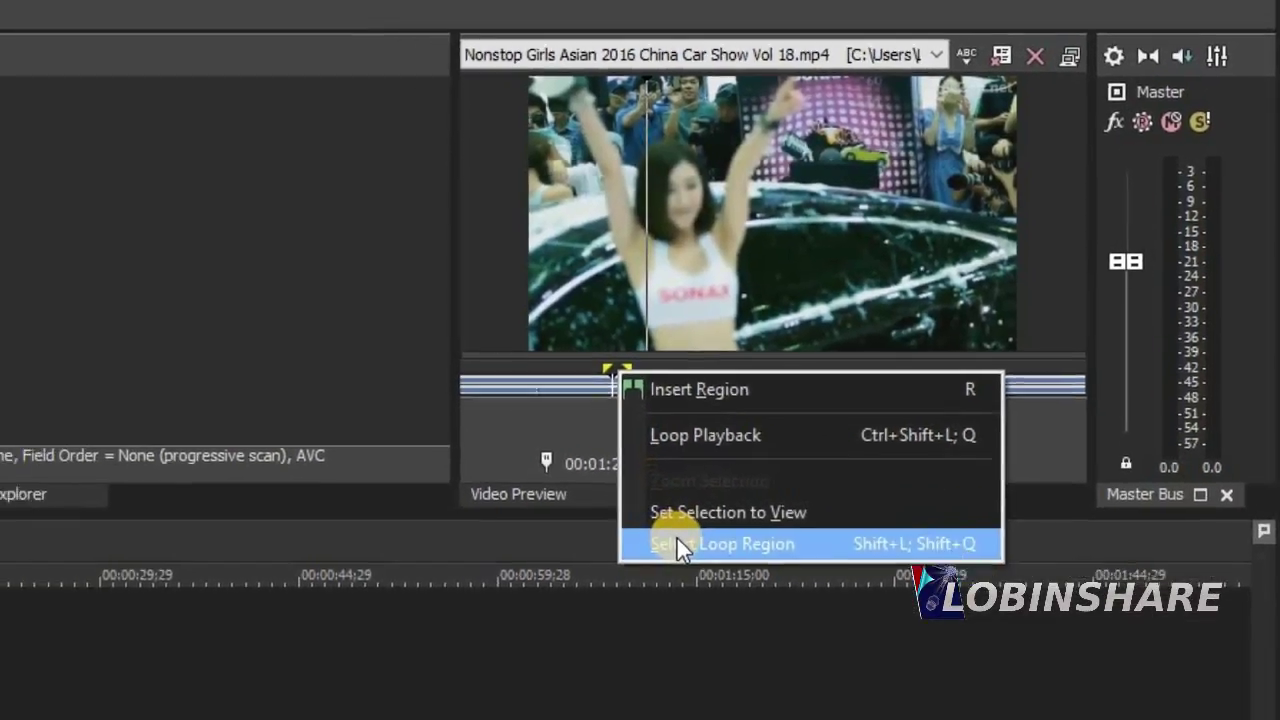
left_click(507, 655)
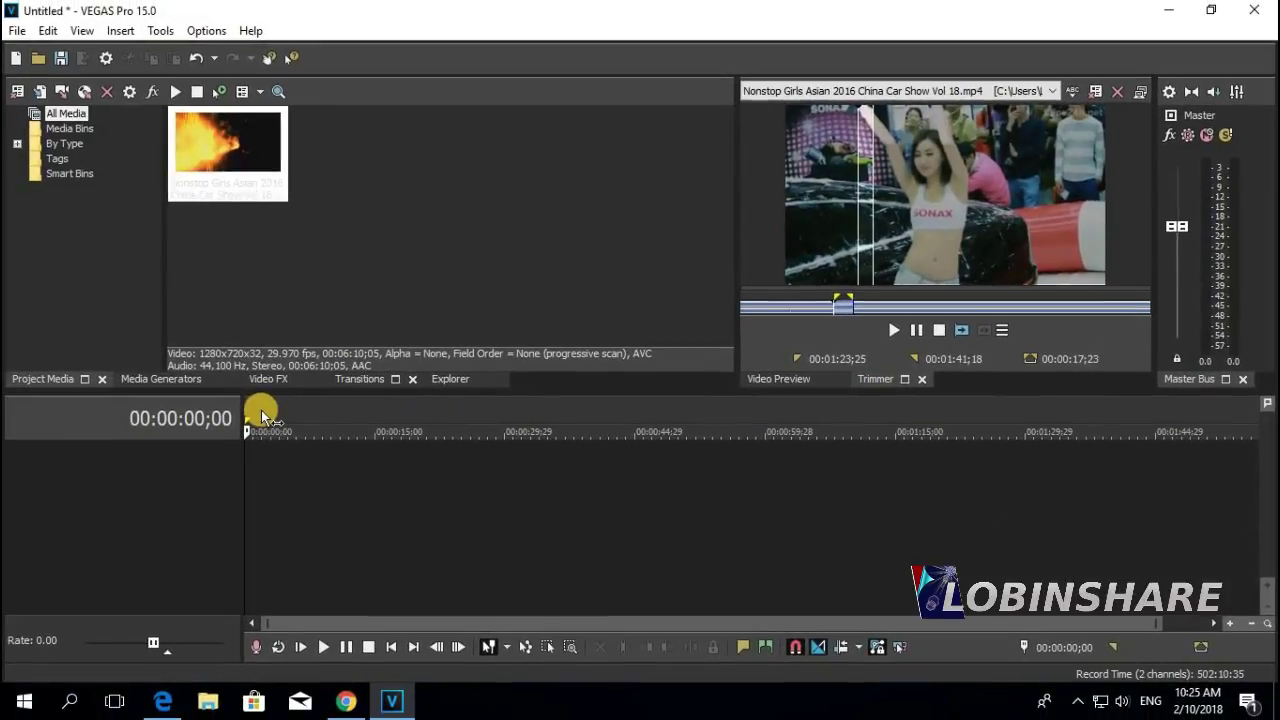
- Add the selected Trimmer portion to the start of the timeline and enlarge the timeline's time scale
left_click(957, 331)
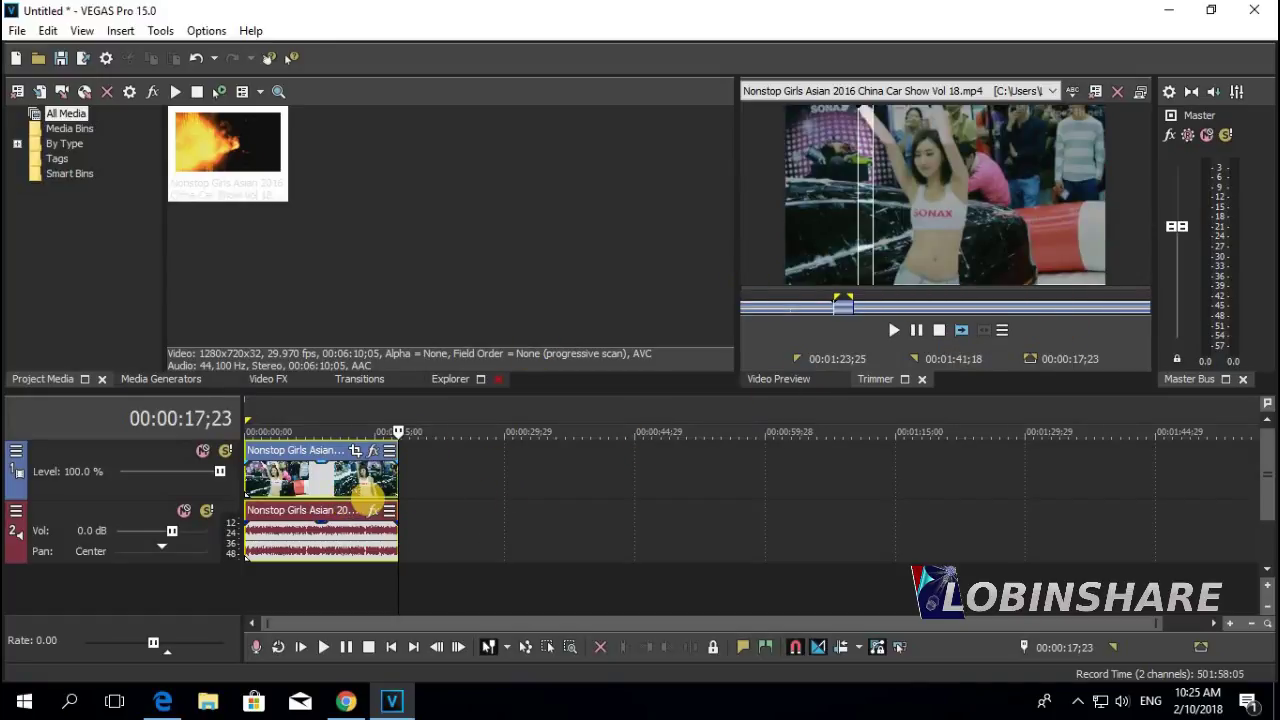
left_click(1230, 625)
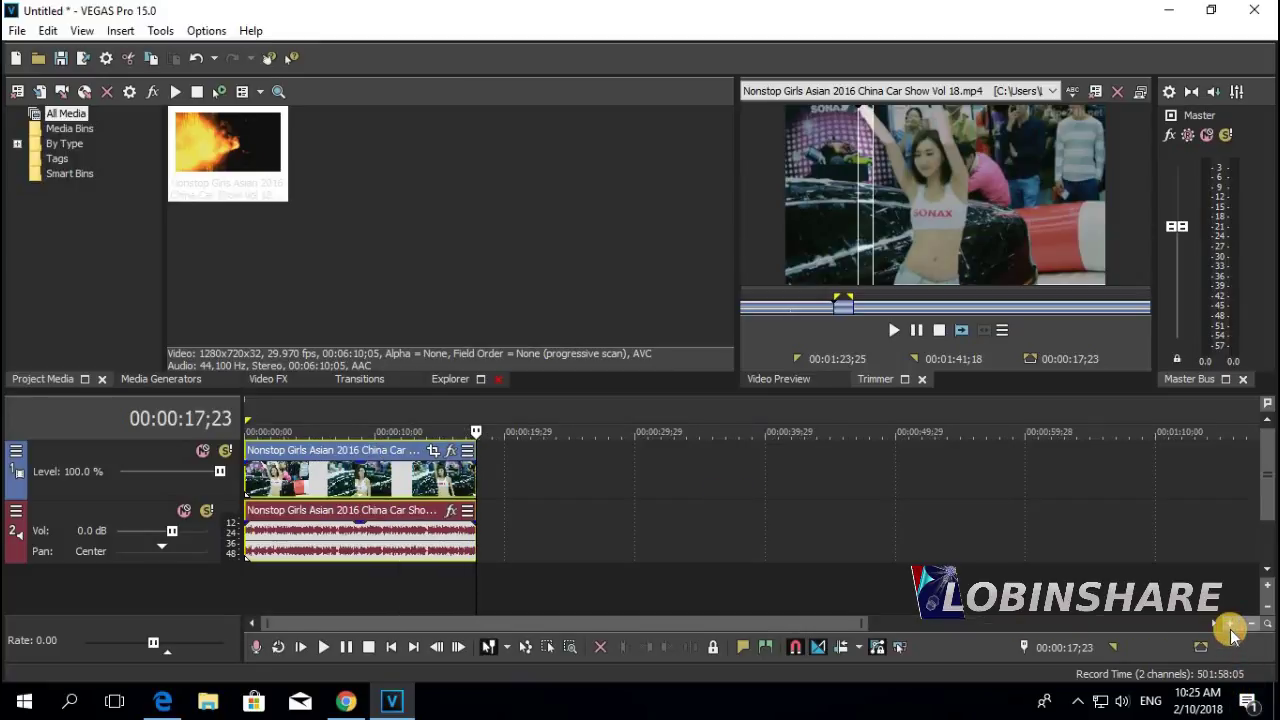
left_click(1230, 625)
left_click(1230, 625)
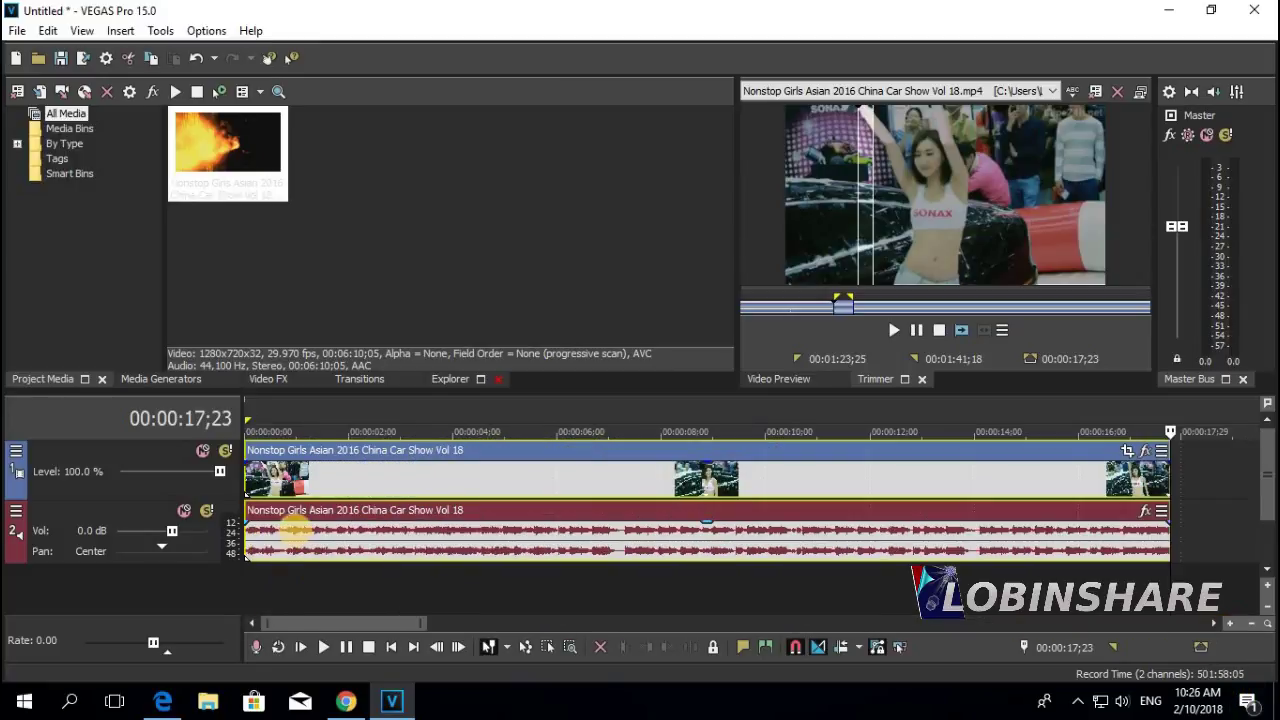
- Mute the car show clip's audio track and play the timeline in the Video Preview from near its beginning
left_click(183, 510)
left_click(284, 510)
left_click(770, 380)
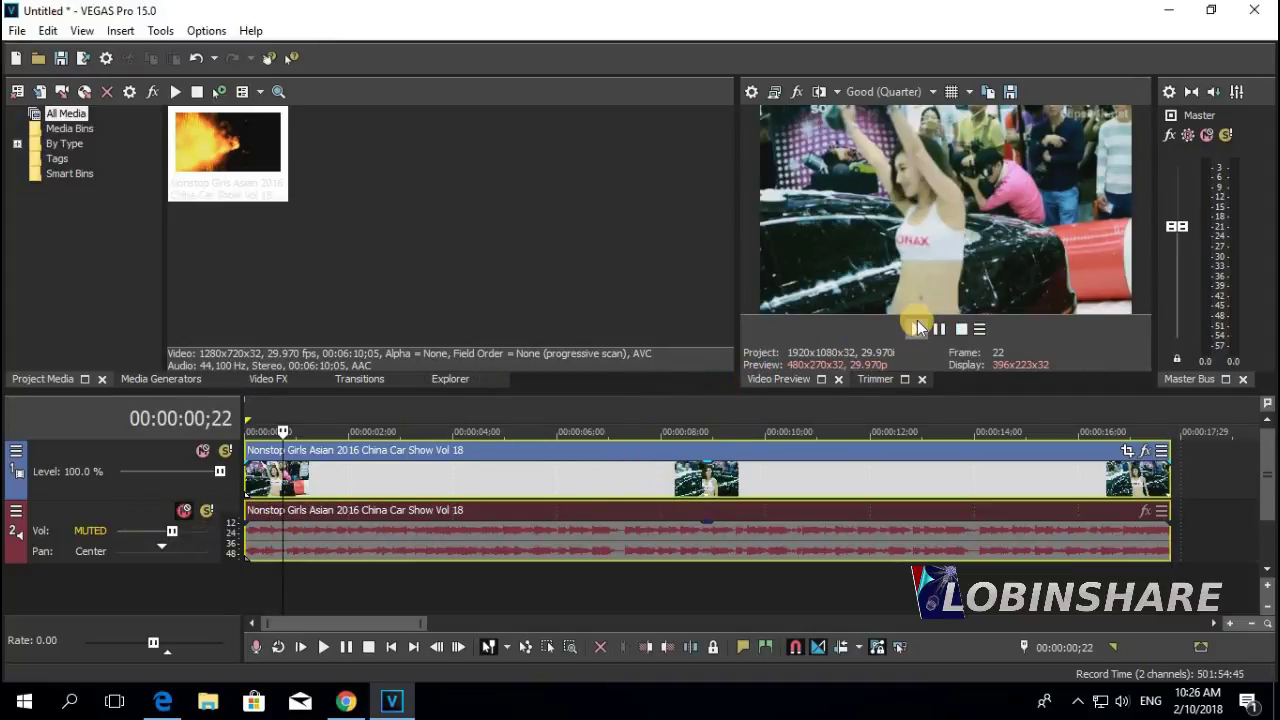
left_click(916, 329)
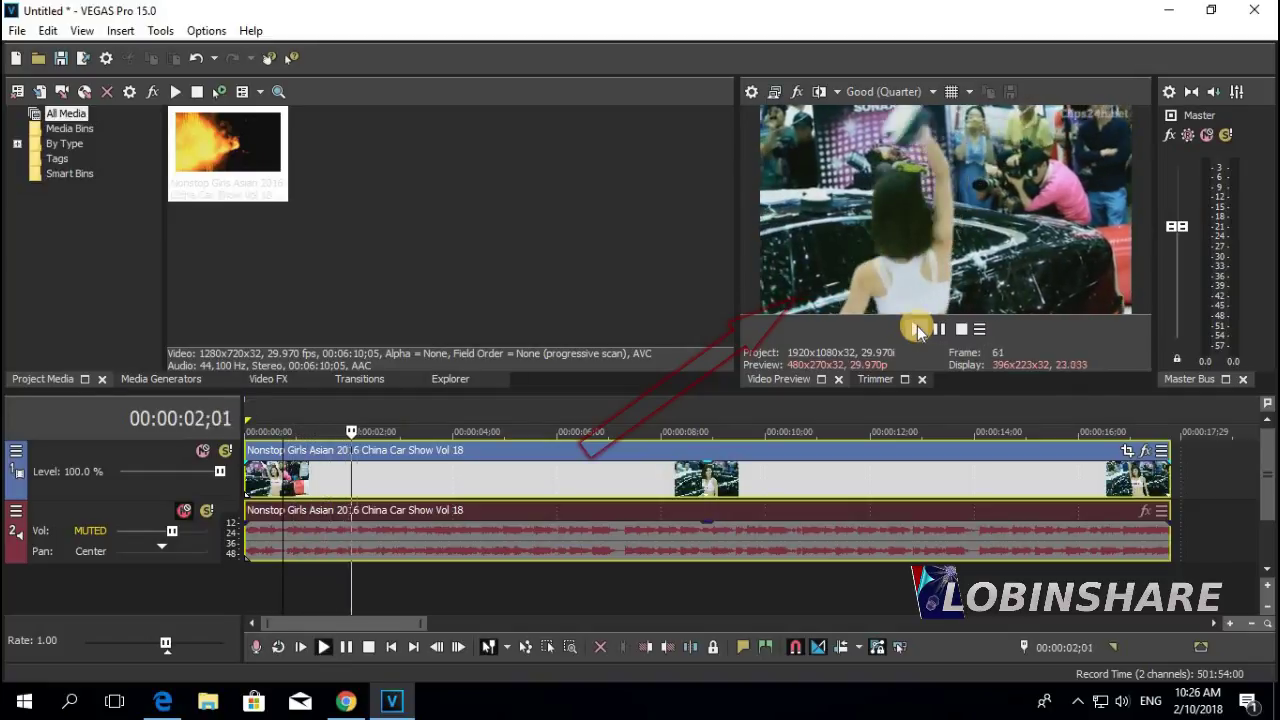
left_click(928, 334)
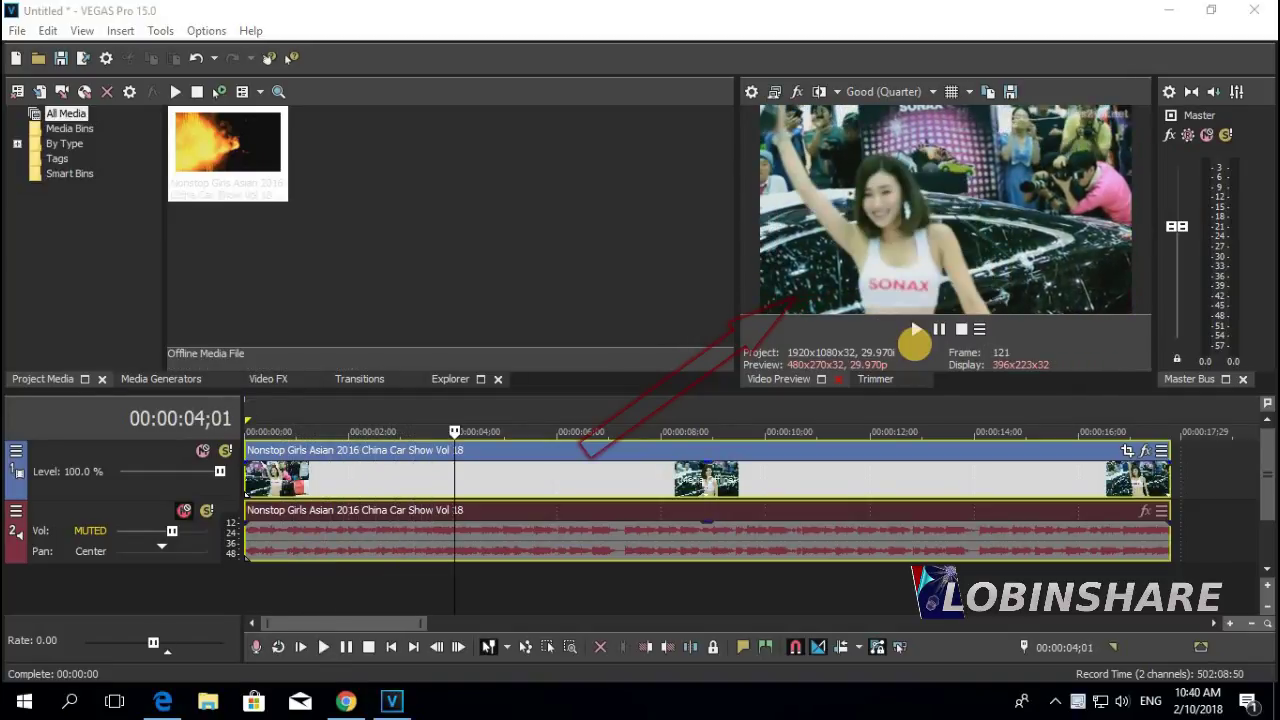
- Import the audio file Great_Hope from the Music folder into the project media
left_click(655, 583)
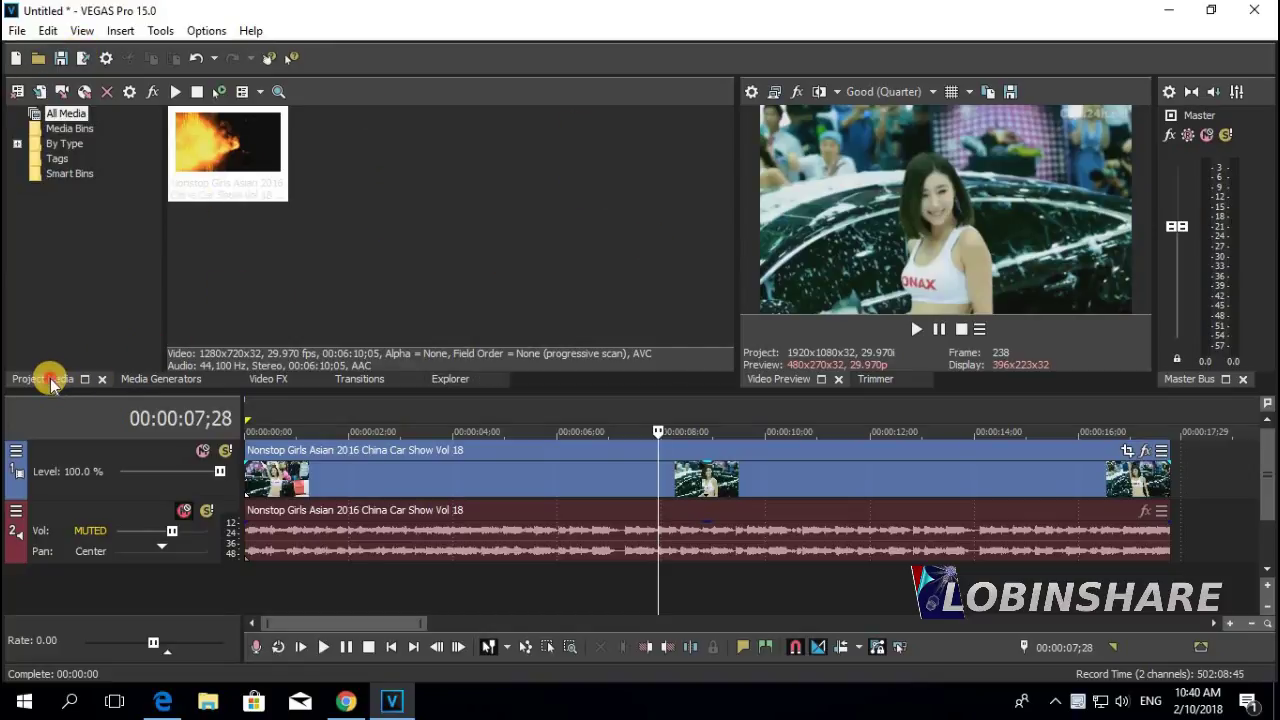
left_click(30, 33)
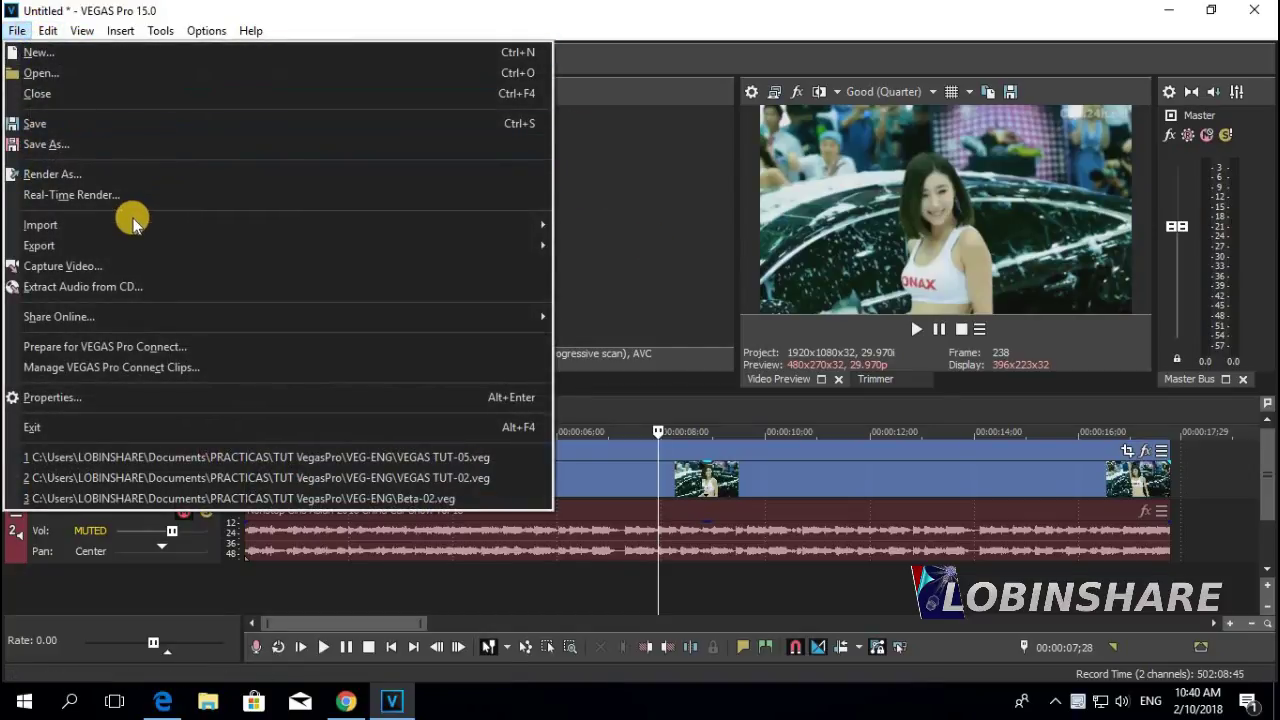
mouse_move(148, 238)
left_click(580, 222)
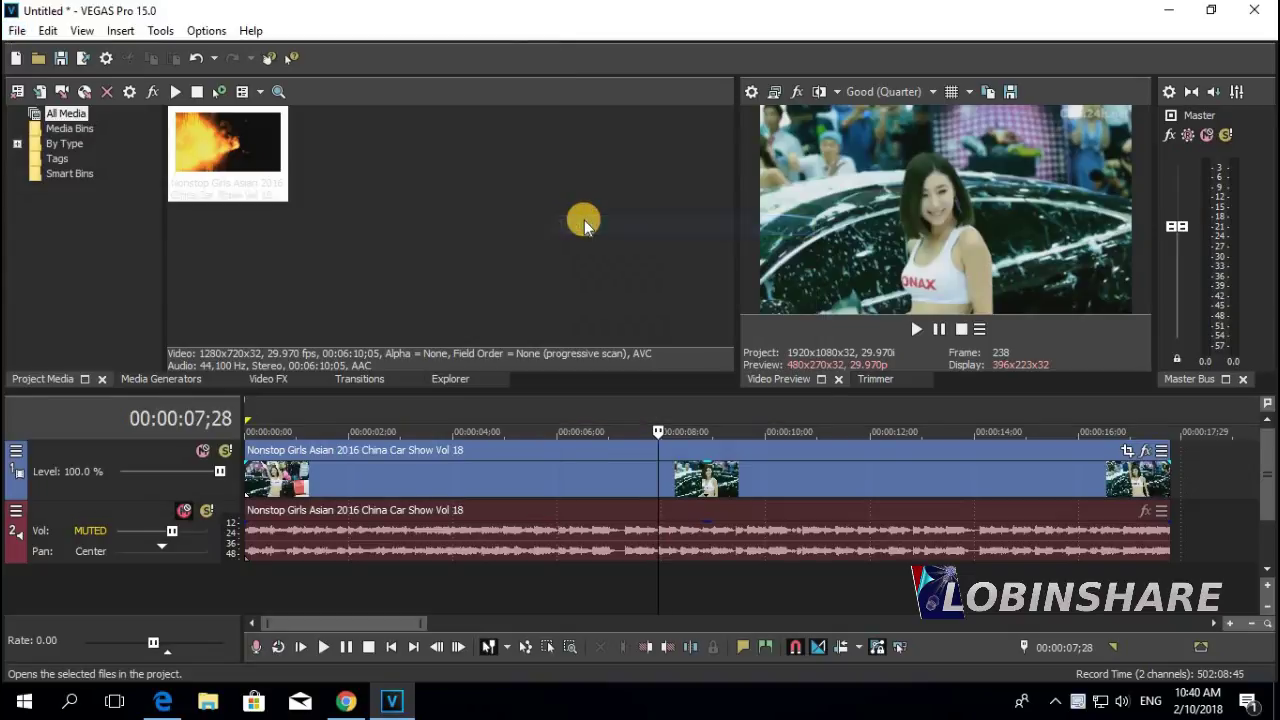
left_click(105, 243)
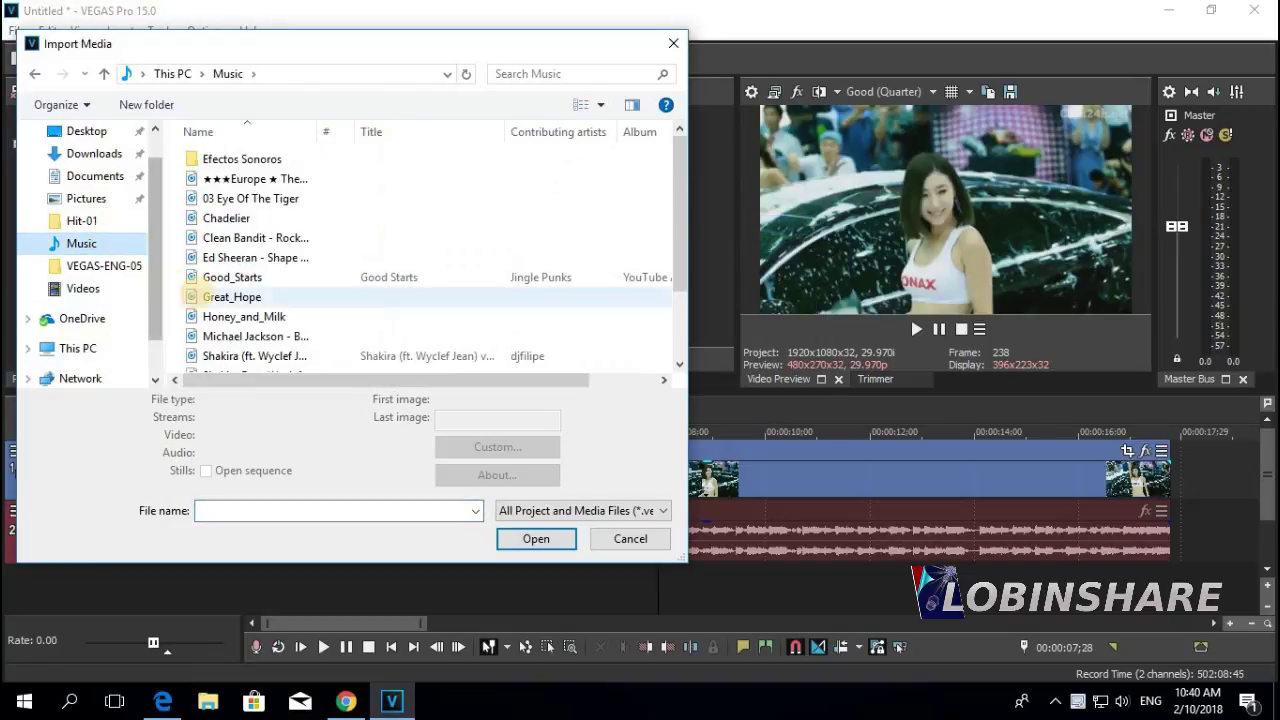
left_click(215, 298)
left_click(536, 538)
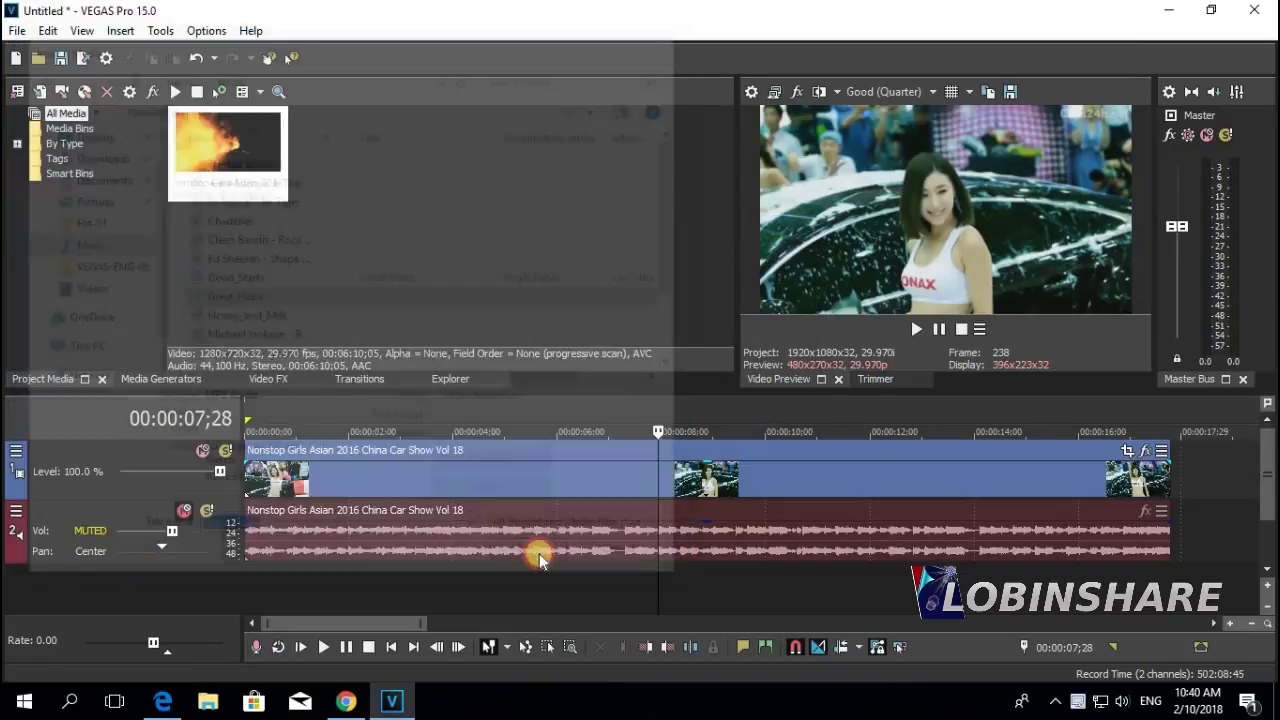
- Place Great_Hope.mp3 on a new audio track below the muted one at the timeline's start and play the result
mouse_move(263, 143)
left_mouse_down()
mouse_move(267, 503)
mouse_move(287, 571)
mouse_move(270, 578)
left_mouse_up()
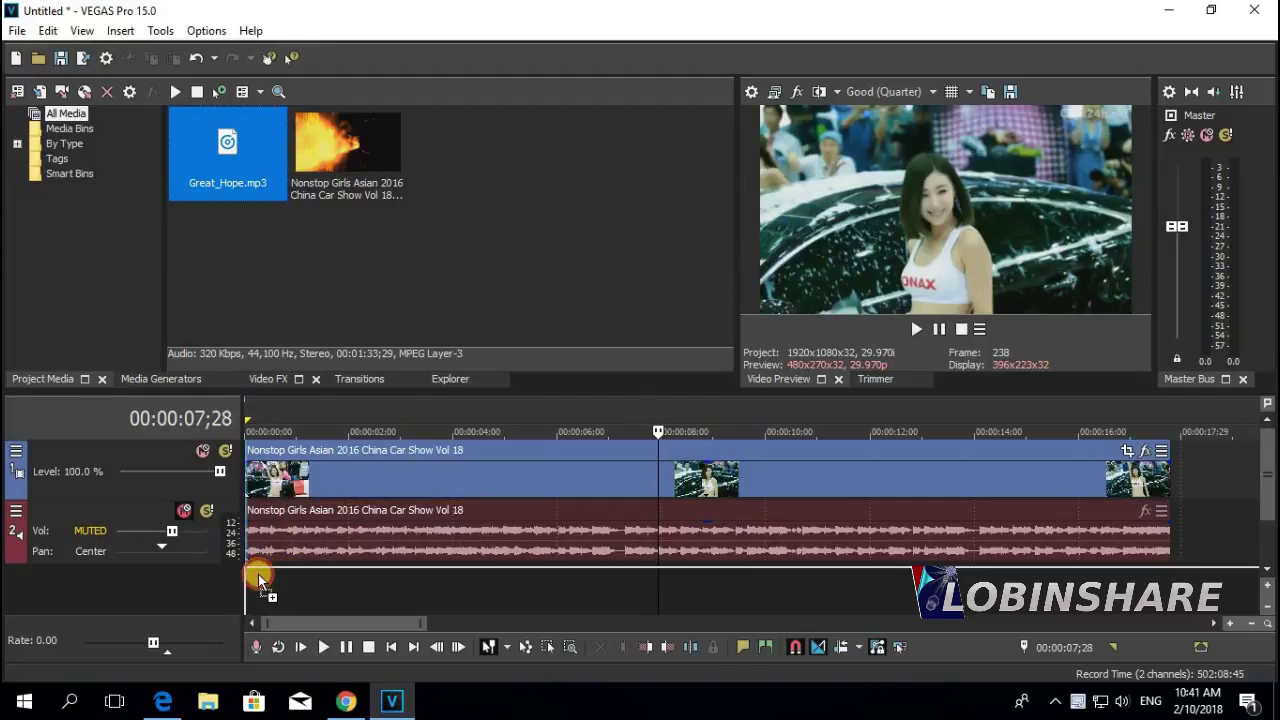
left_click_drag(258, 578, 255, 574)
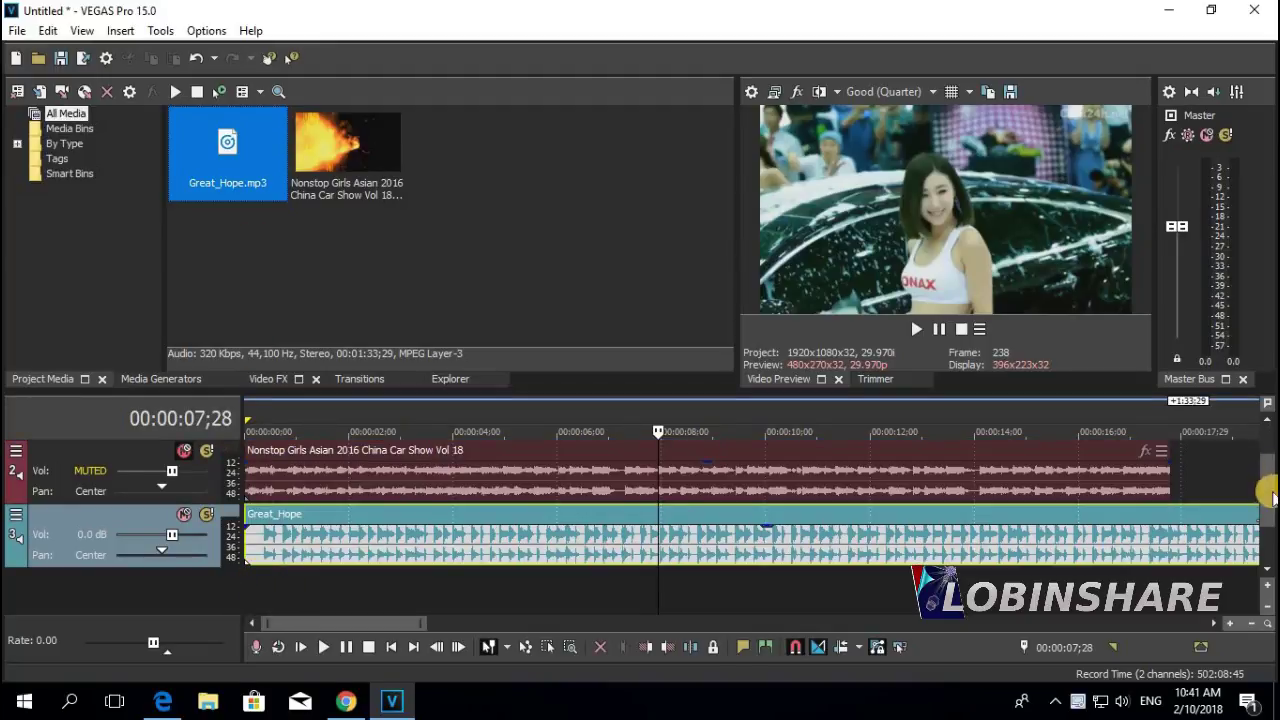
left_click_drag(1274, 497, 1273, 455)
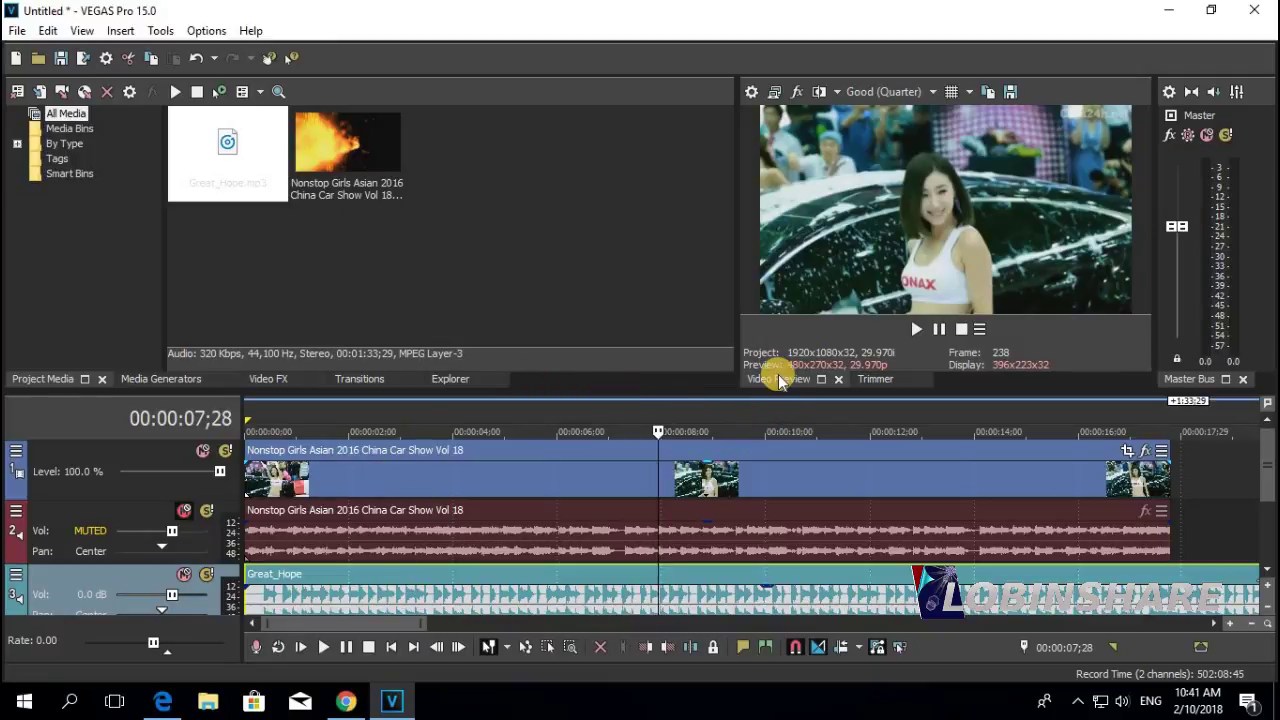
left_click(913, 330)
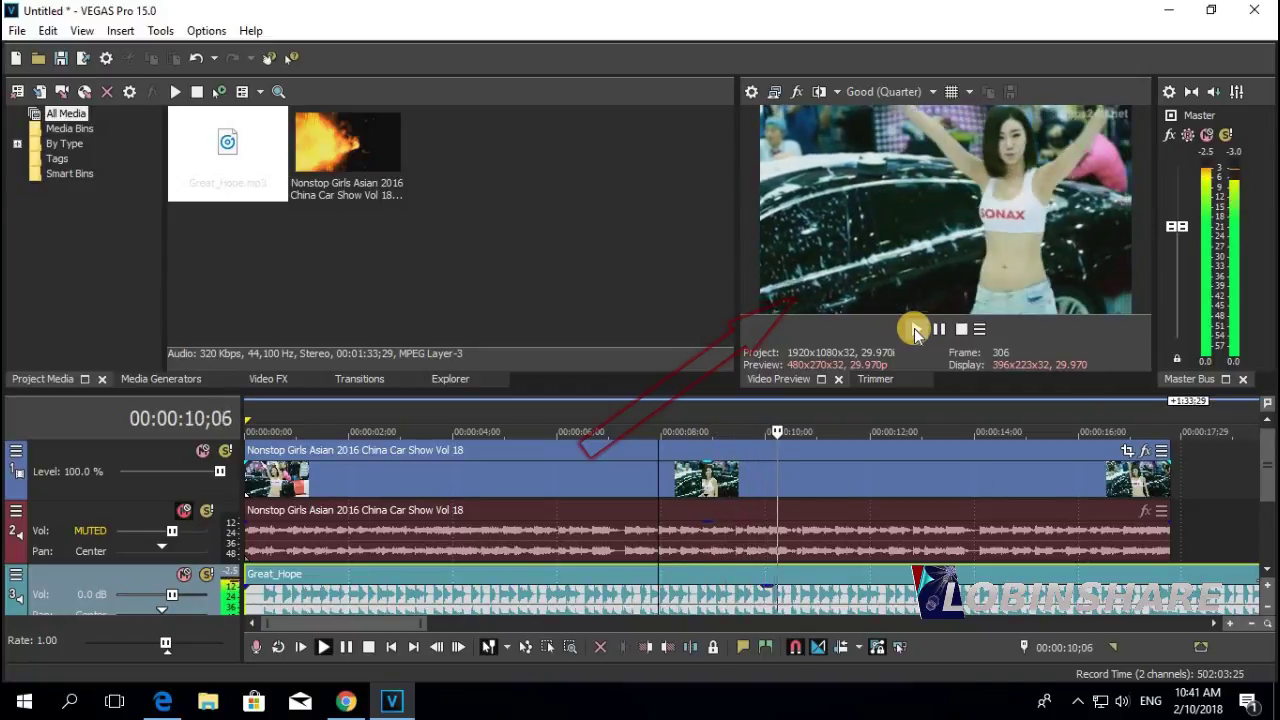
- Split Great_Hope on the audio track at the end of the car show clip and delete the part beyond it
left_click(935, 332)
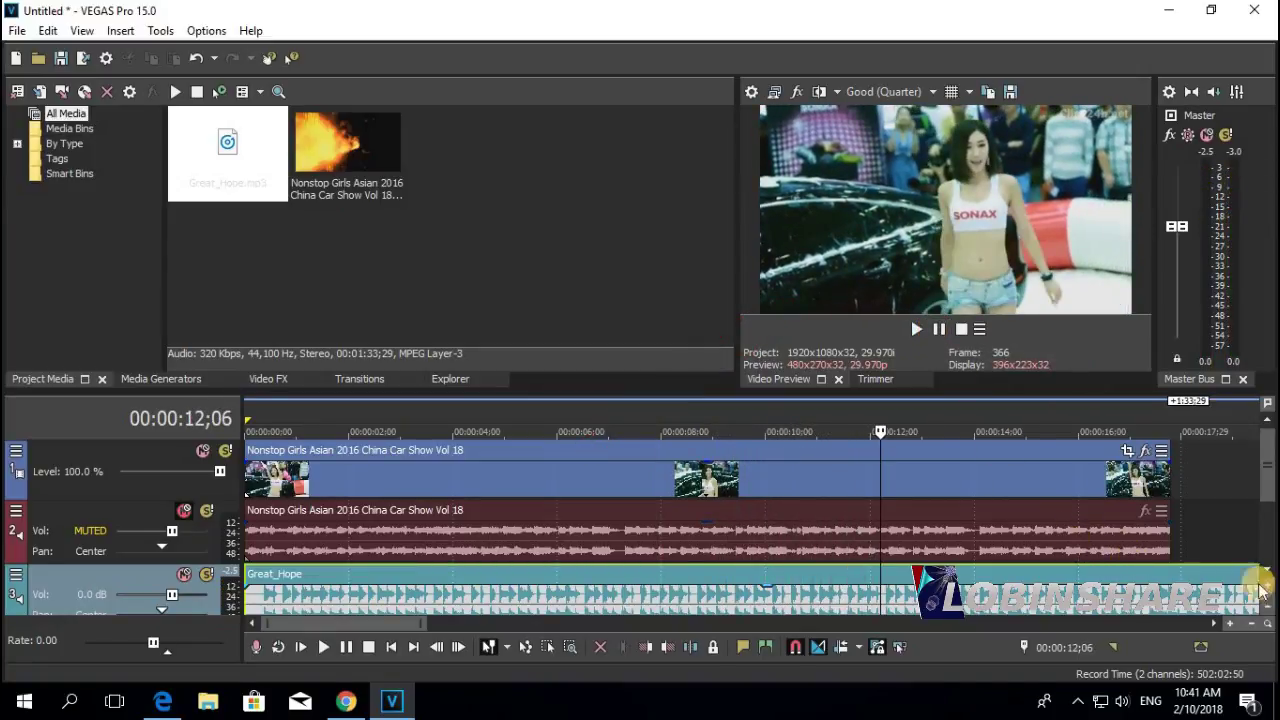
left_click_drag(363, 624, 300, 620)
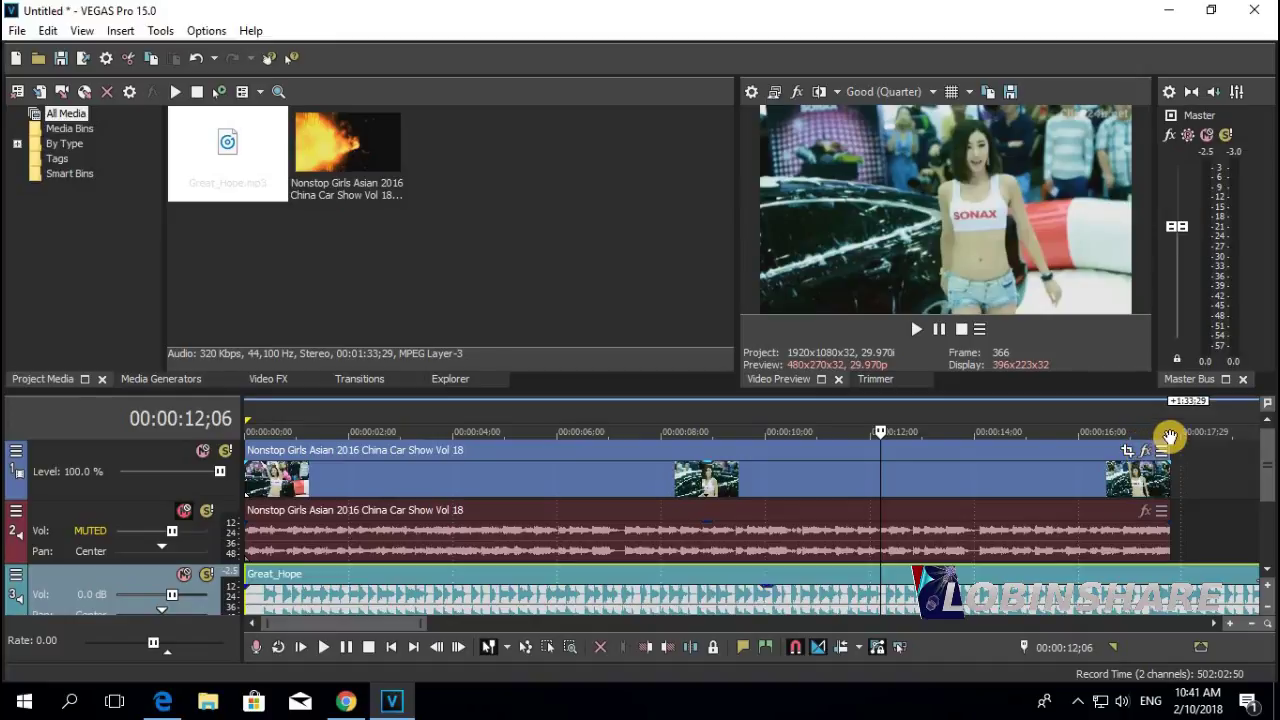
left_click(1170, 424)
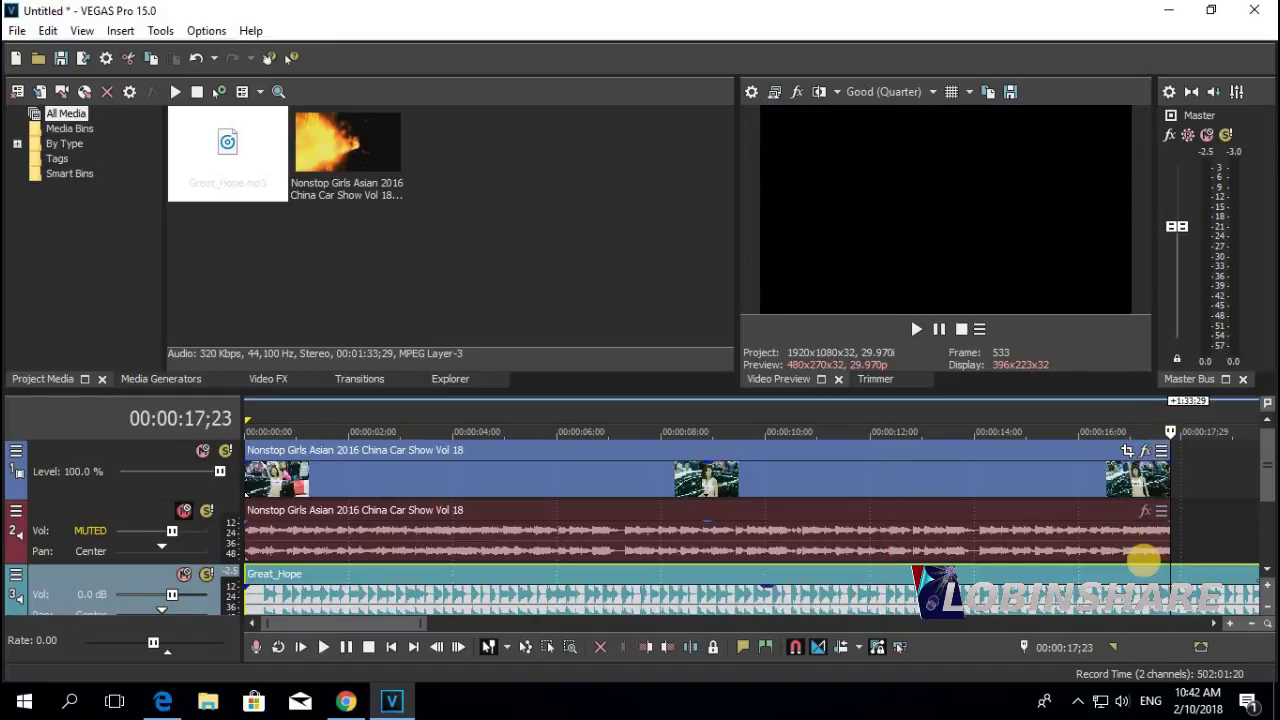
left_click(691, 647)
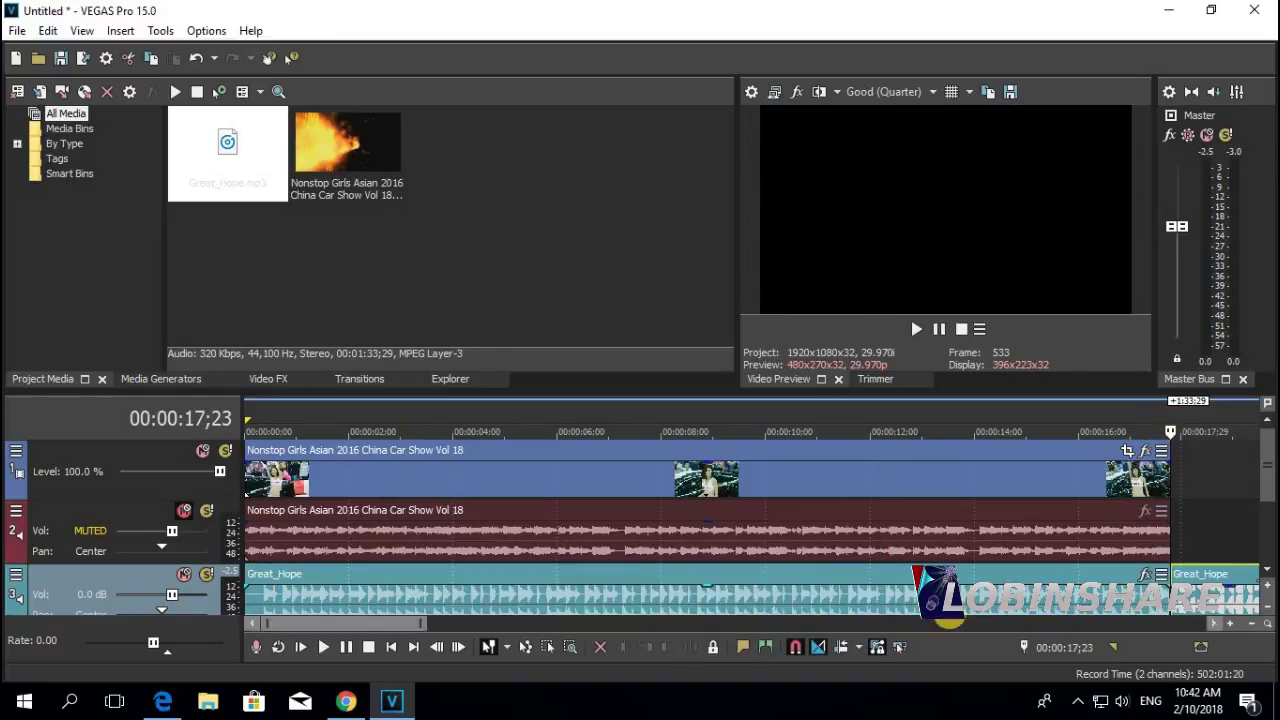
right_click(1185, 578)
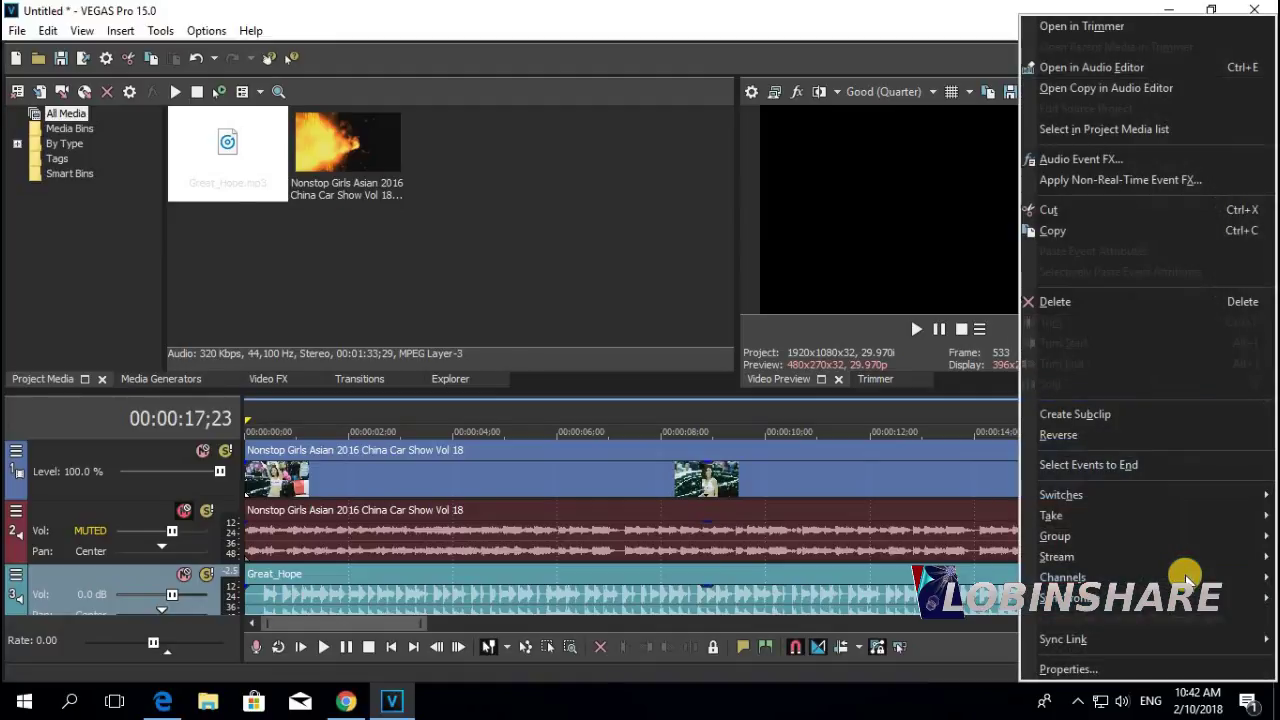
left_click(1190, 303)
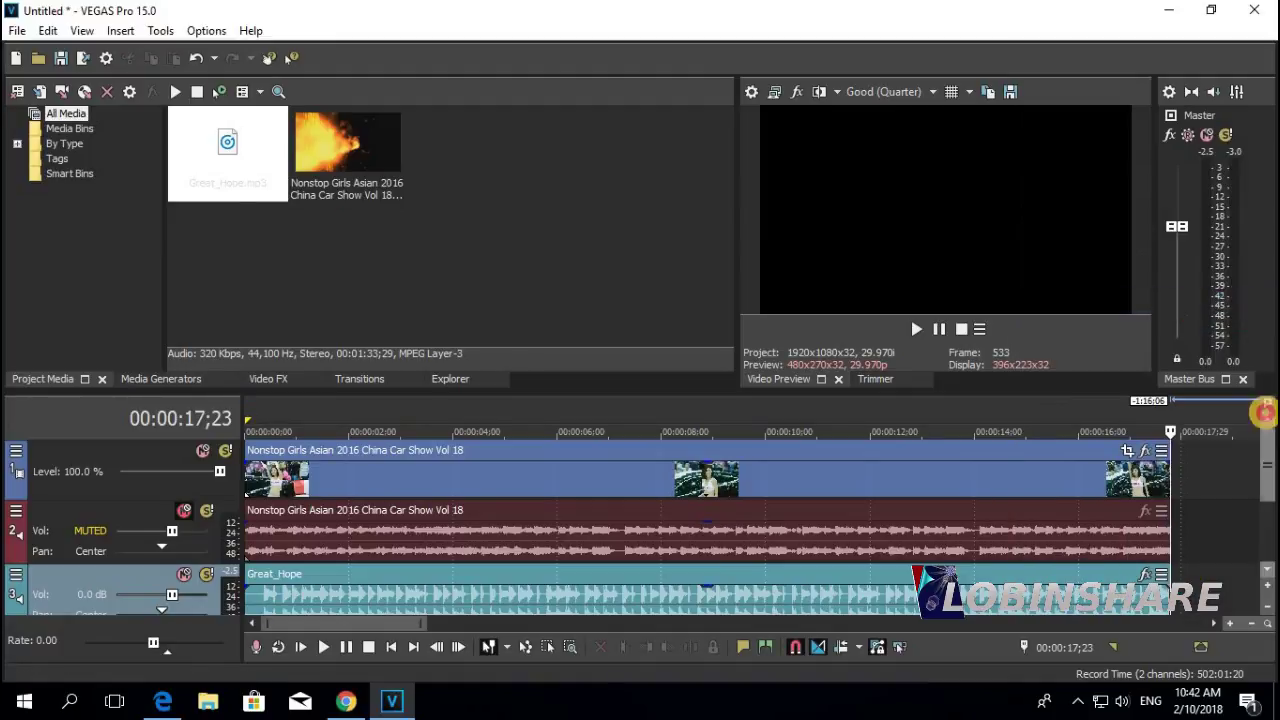
- Play the trimmed timeline from about 00:00:03;28 and pause it at about 00:00:10;06
left_click(449, 481)
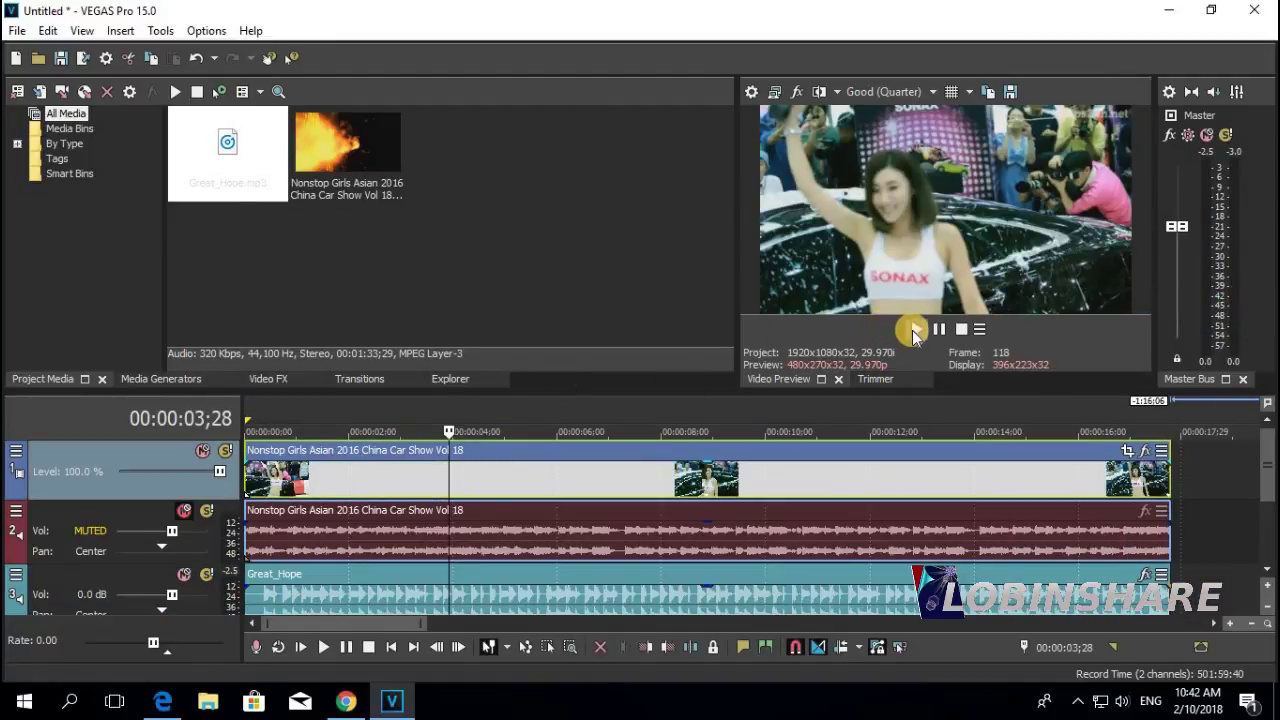
left_click(913, 330)
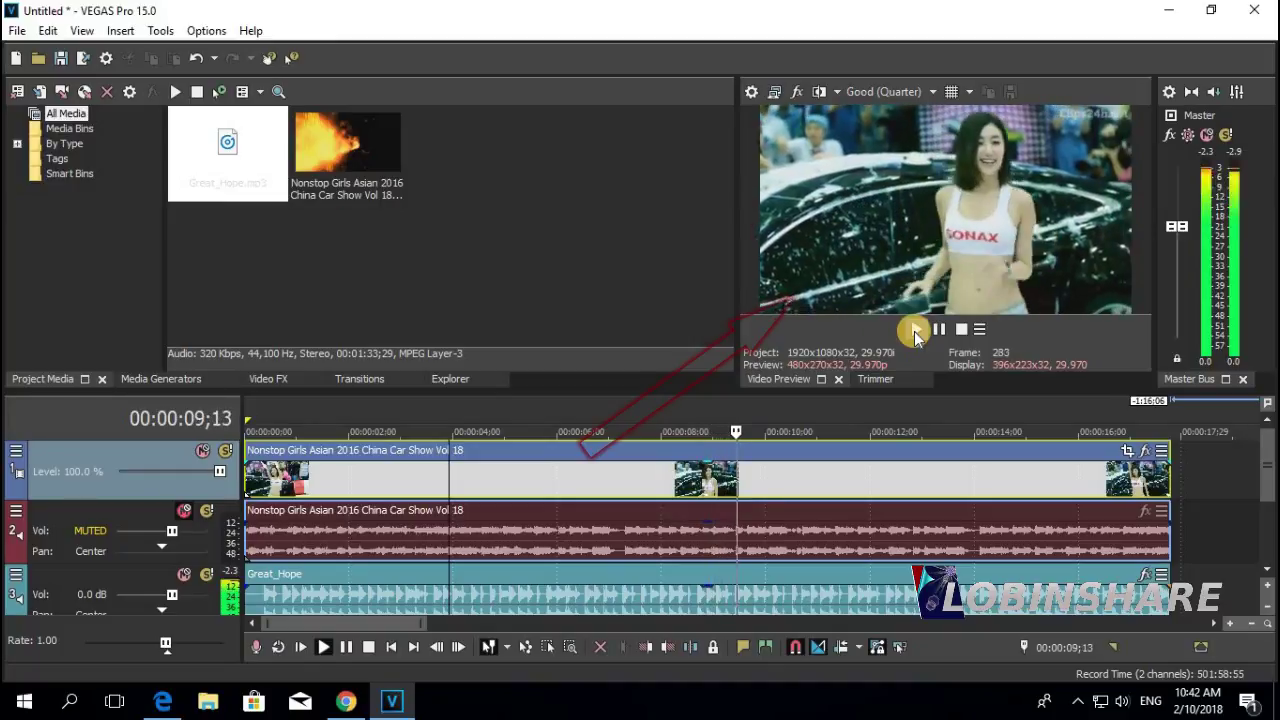
left_click(937, 336)
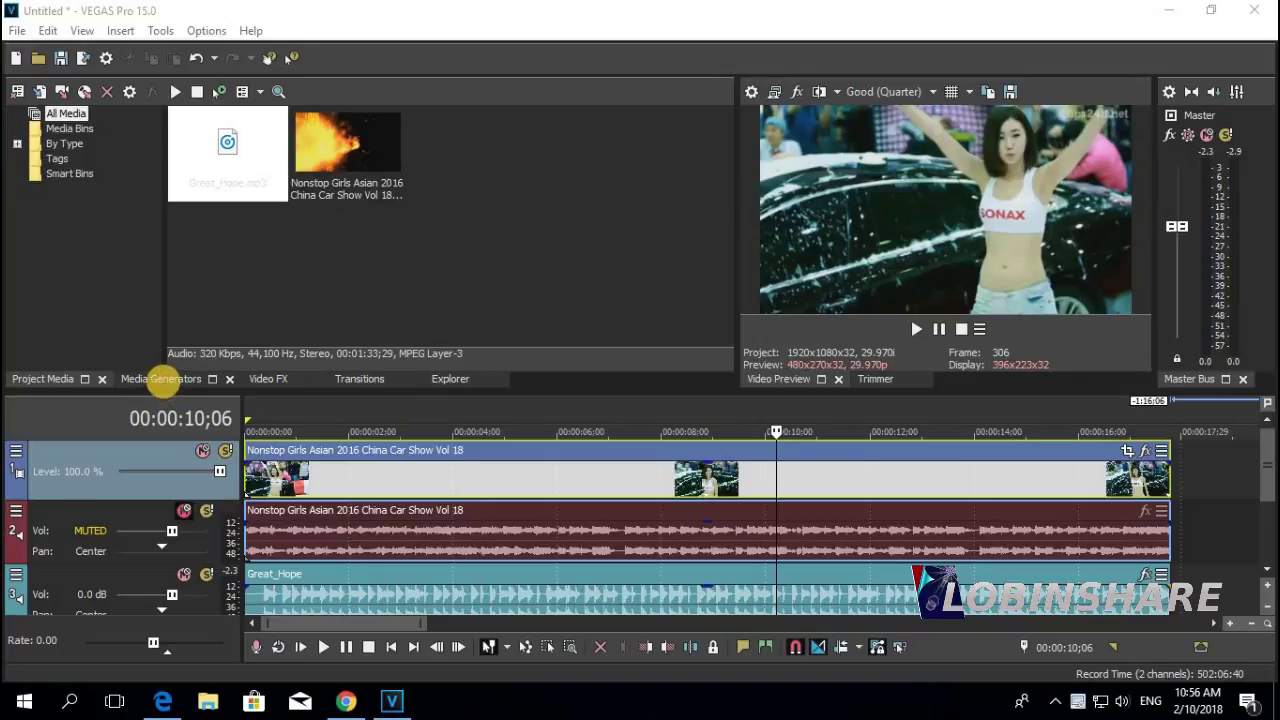
- Look through the text-related media generators: (Legacy) Text, Titles & Text, ProType Titler and Credit Roll
left_click(162, 380)
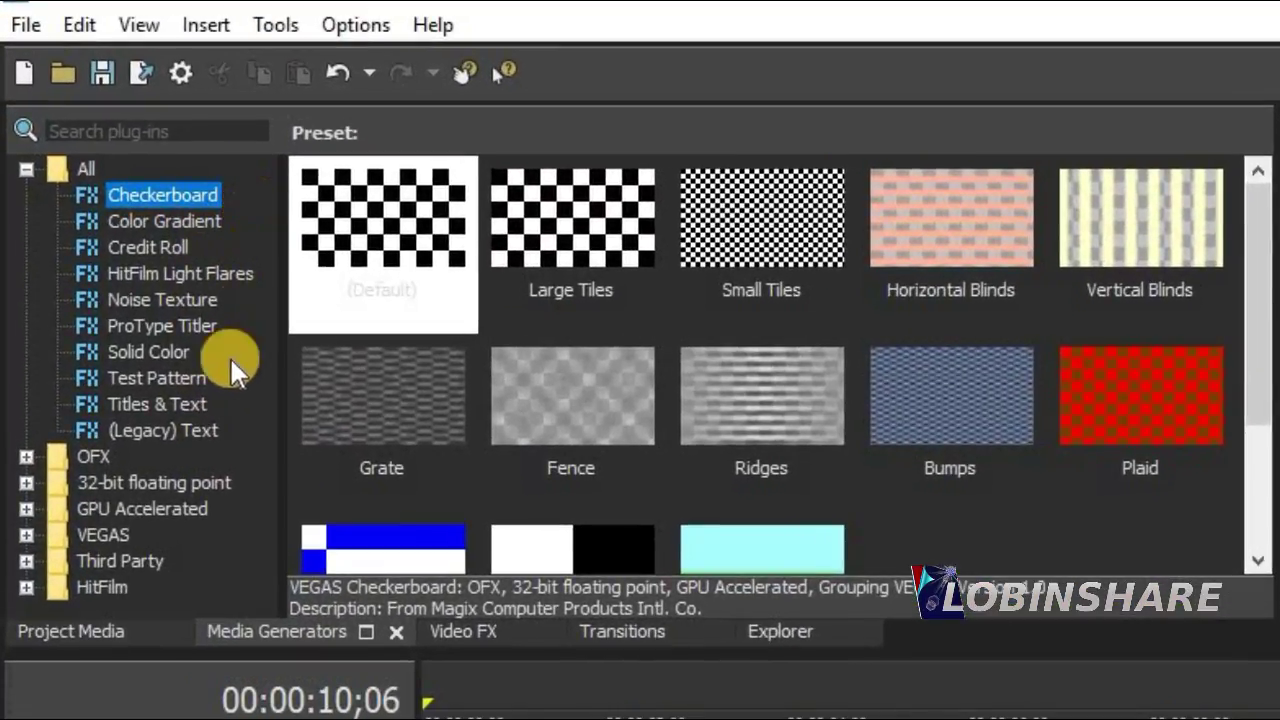
left_click(197, 436)
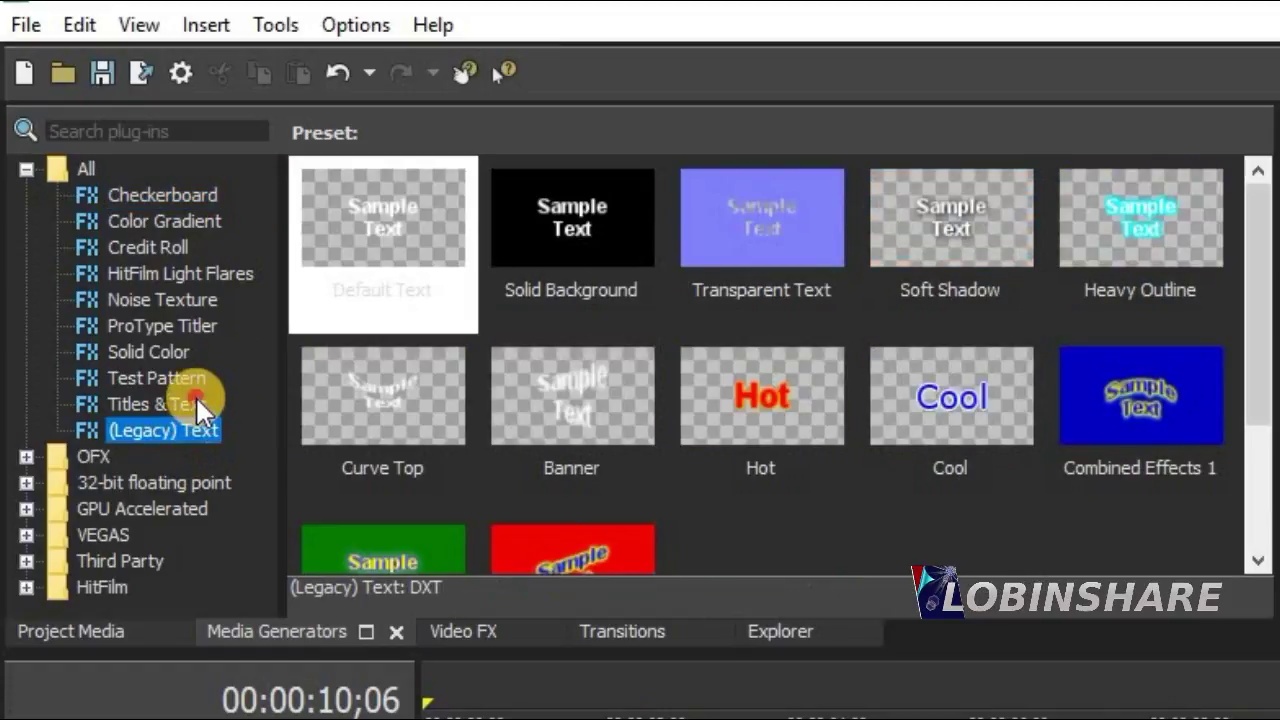
left_click(197, 401)
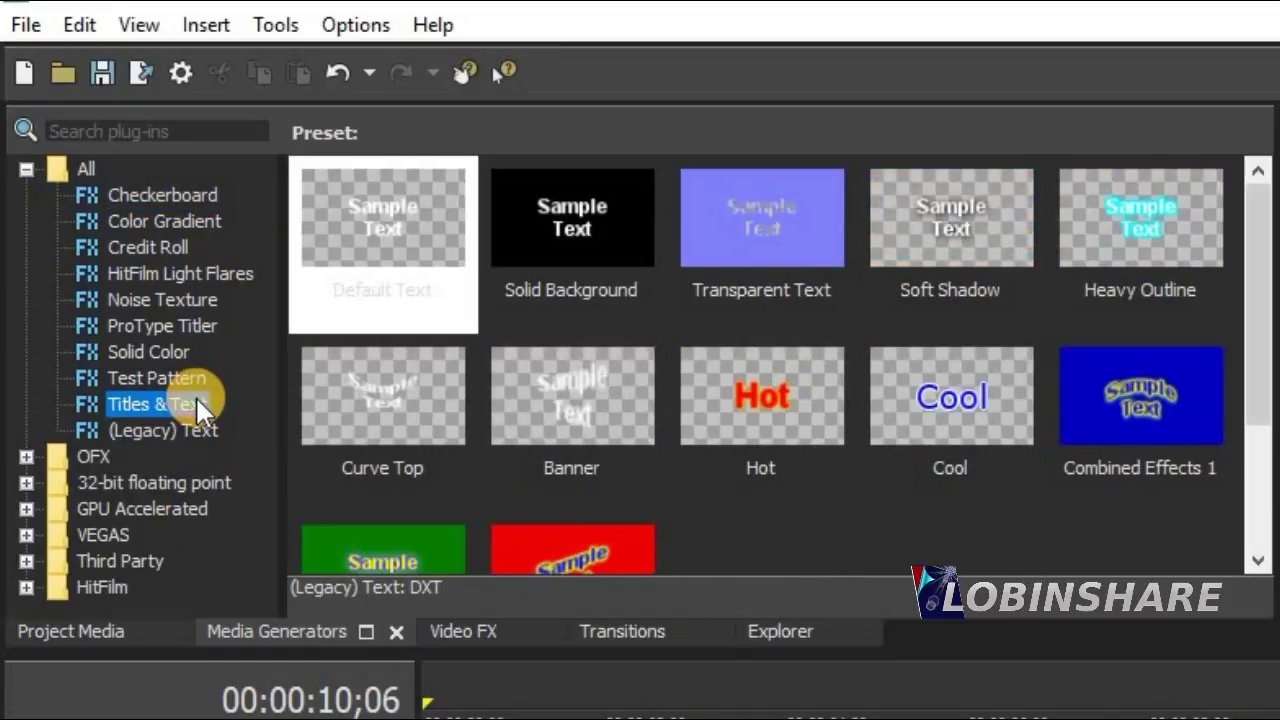
left_click(197, 318)
left_click(165, 250)
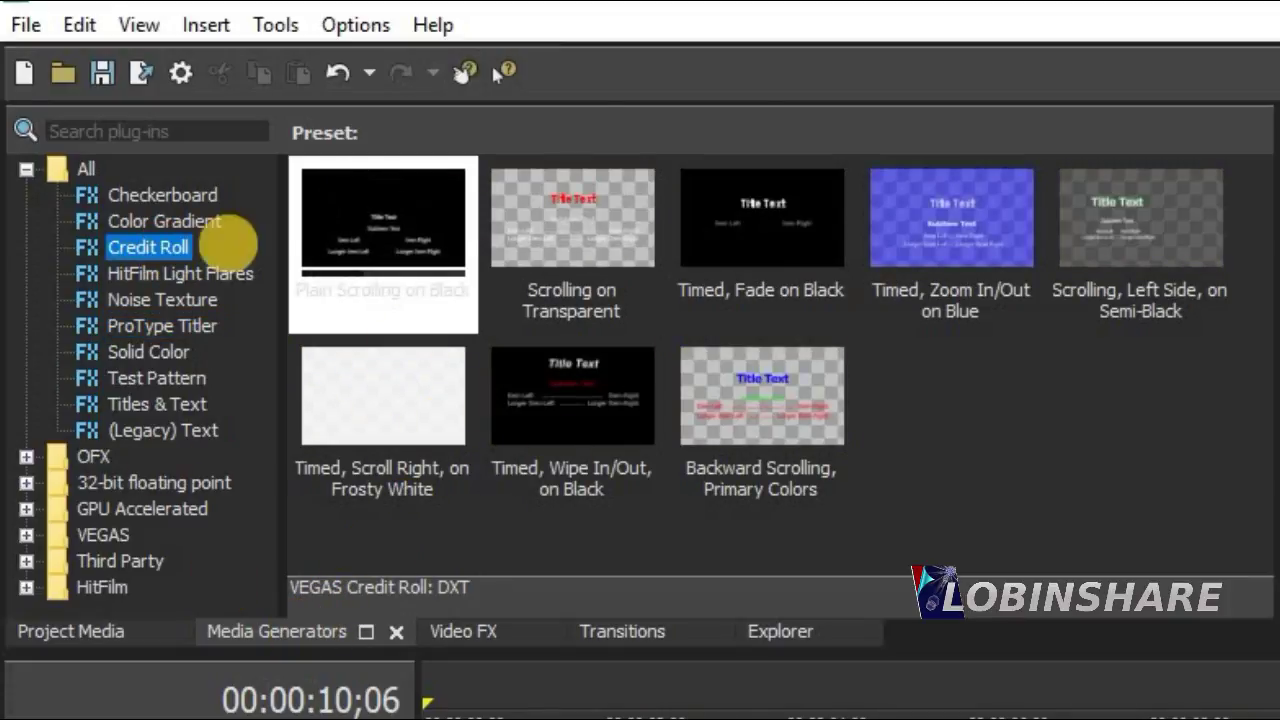
- Restore the Default Layout of the windows and display the (Legacy) Text presets among the media generators
left_click(138, 24)
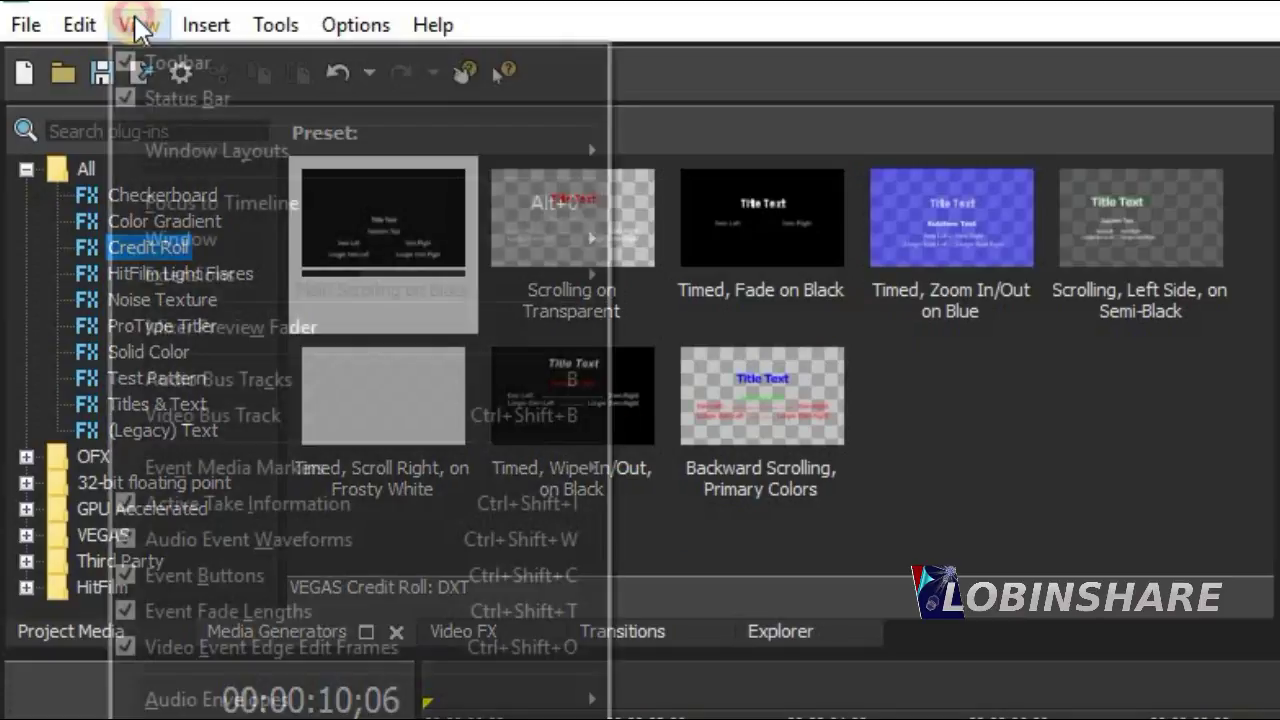
mouse_move(323, 149)
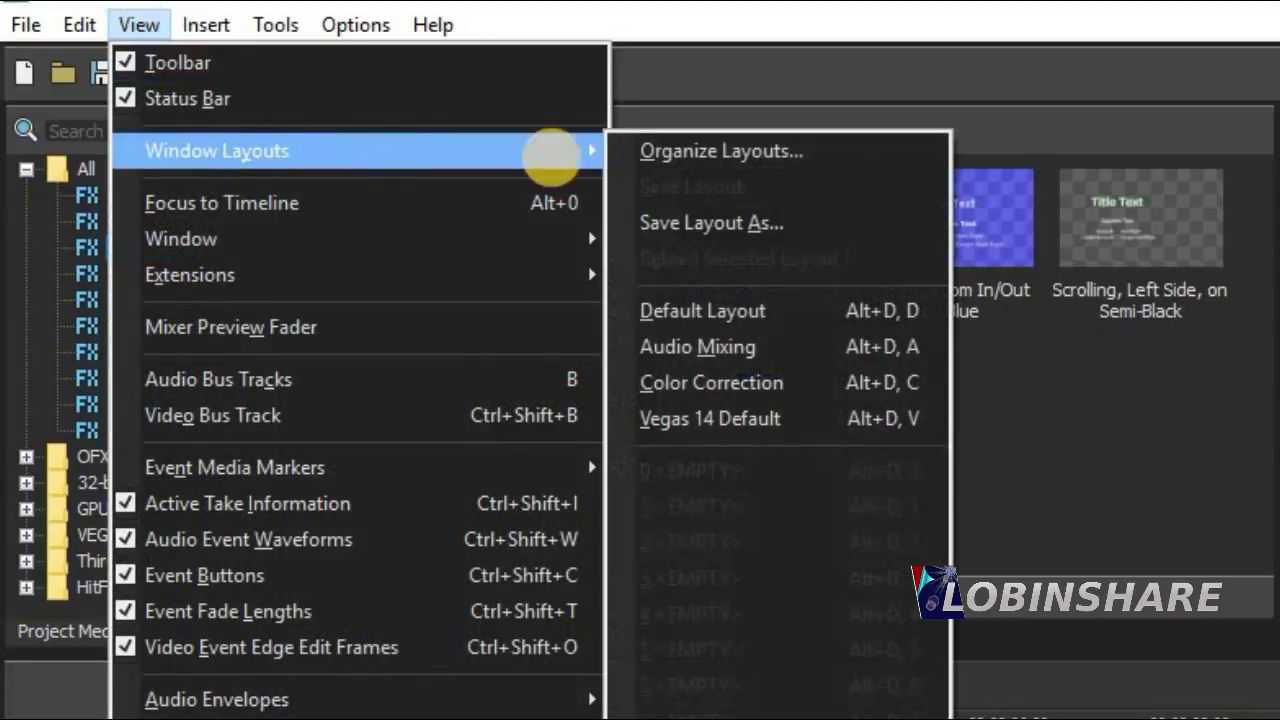
left_click(814, 312)
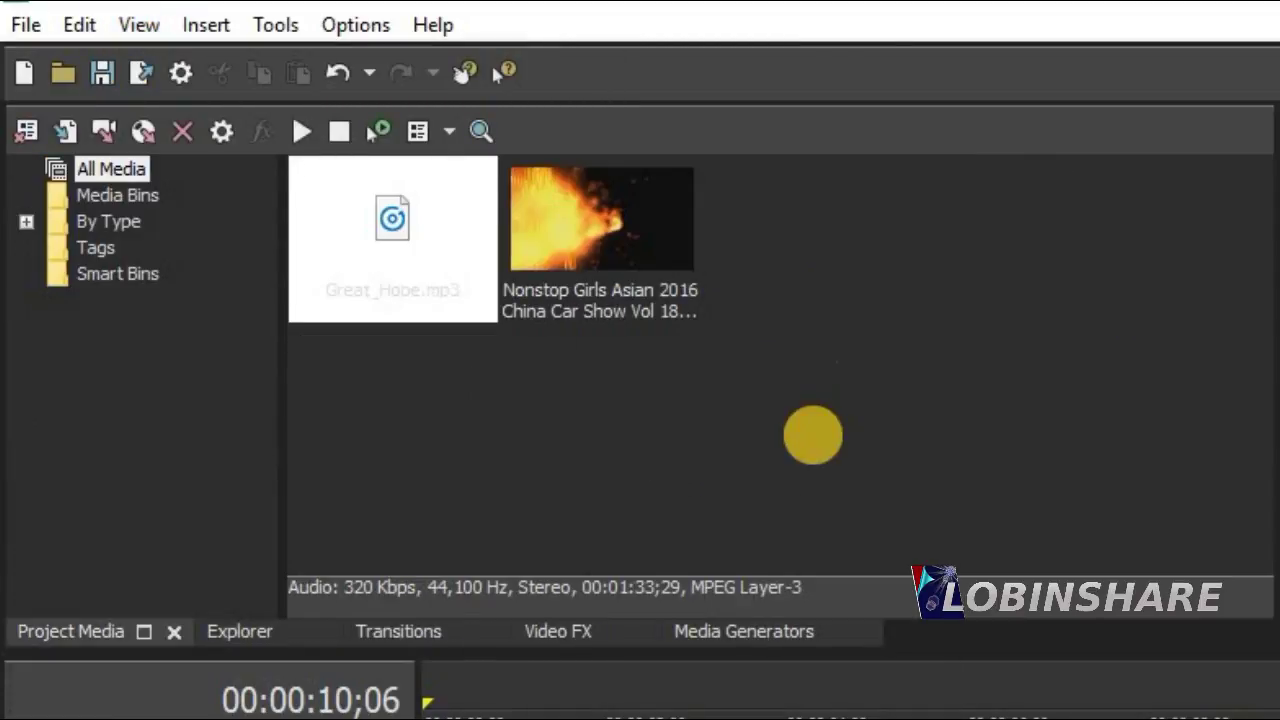
left_click(752, 619)
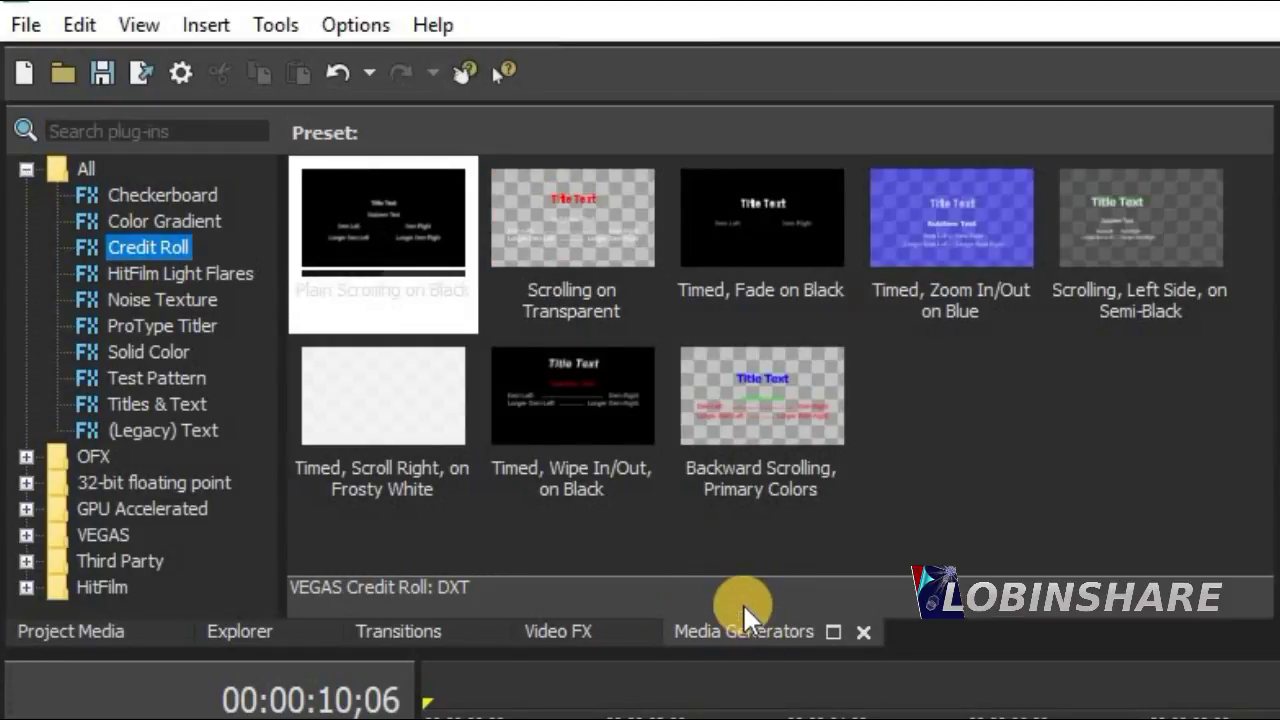
left_click(185, 431)
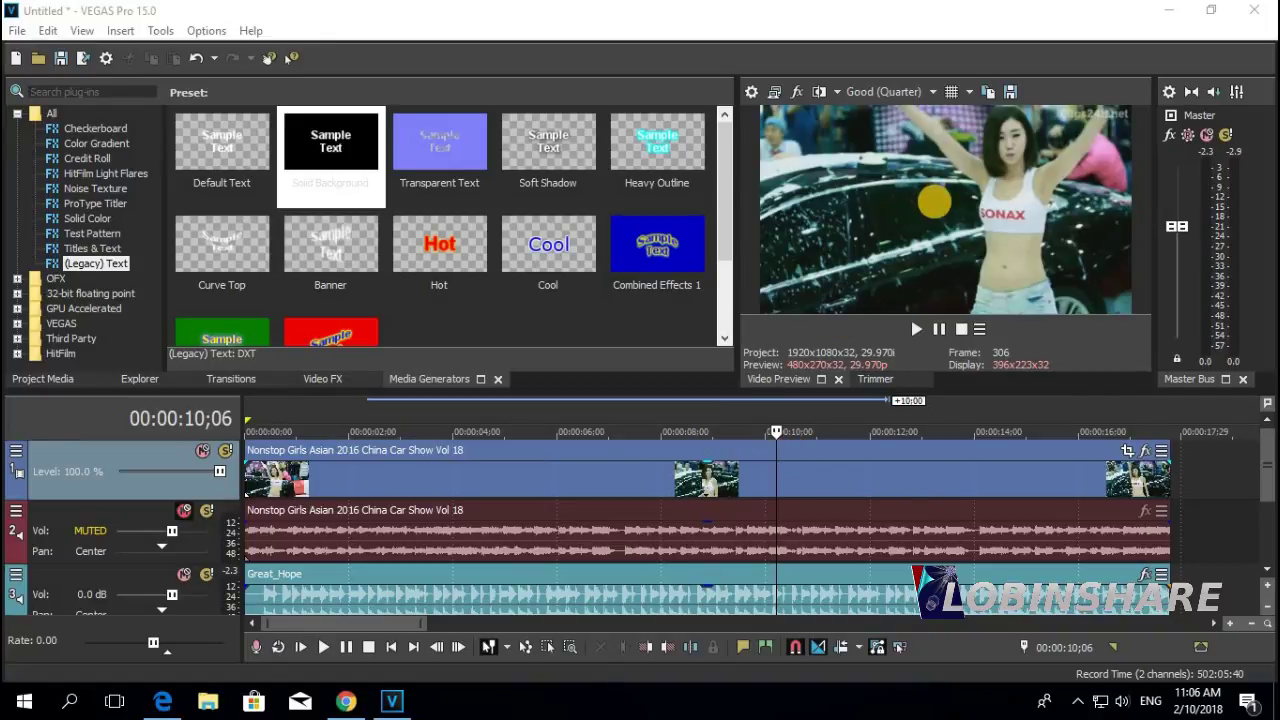
- Insert a video track above the car show clip and place the (Legacy) Text preset Default Text on it at about 3 seconds
right_click(1202, 472)
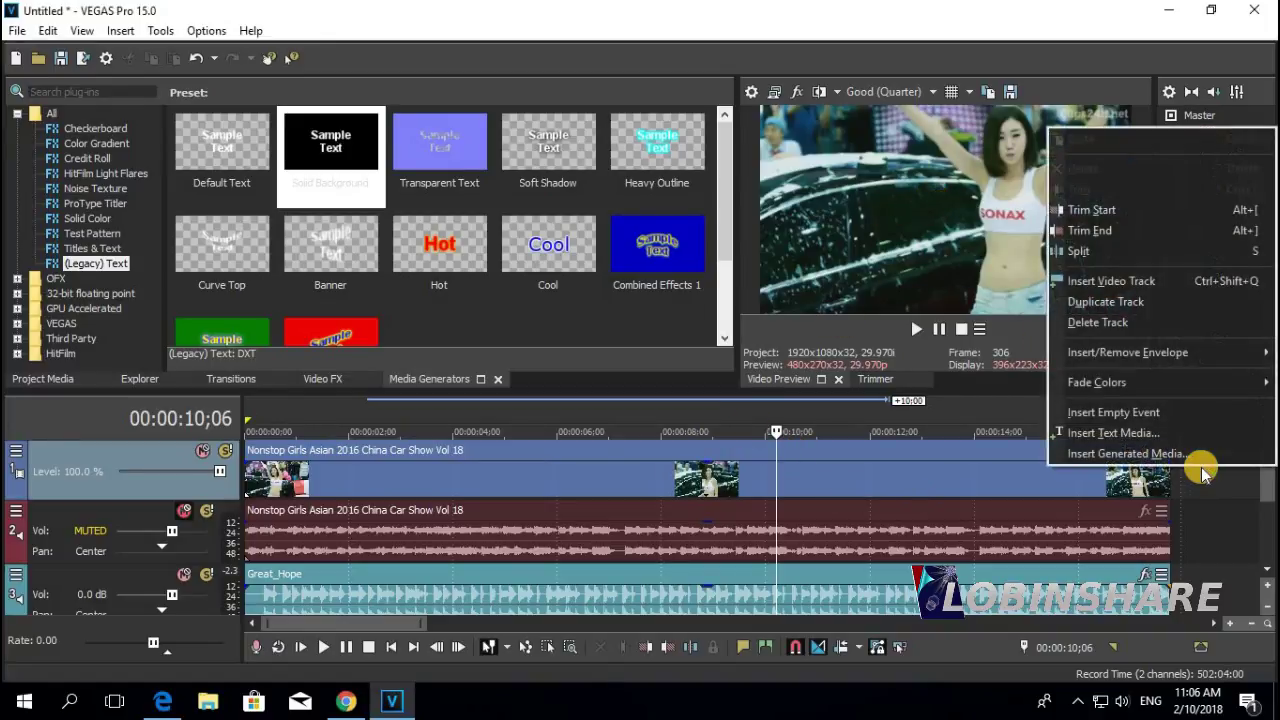
left_click(1180, 282)
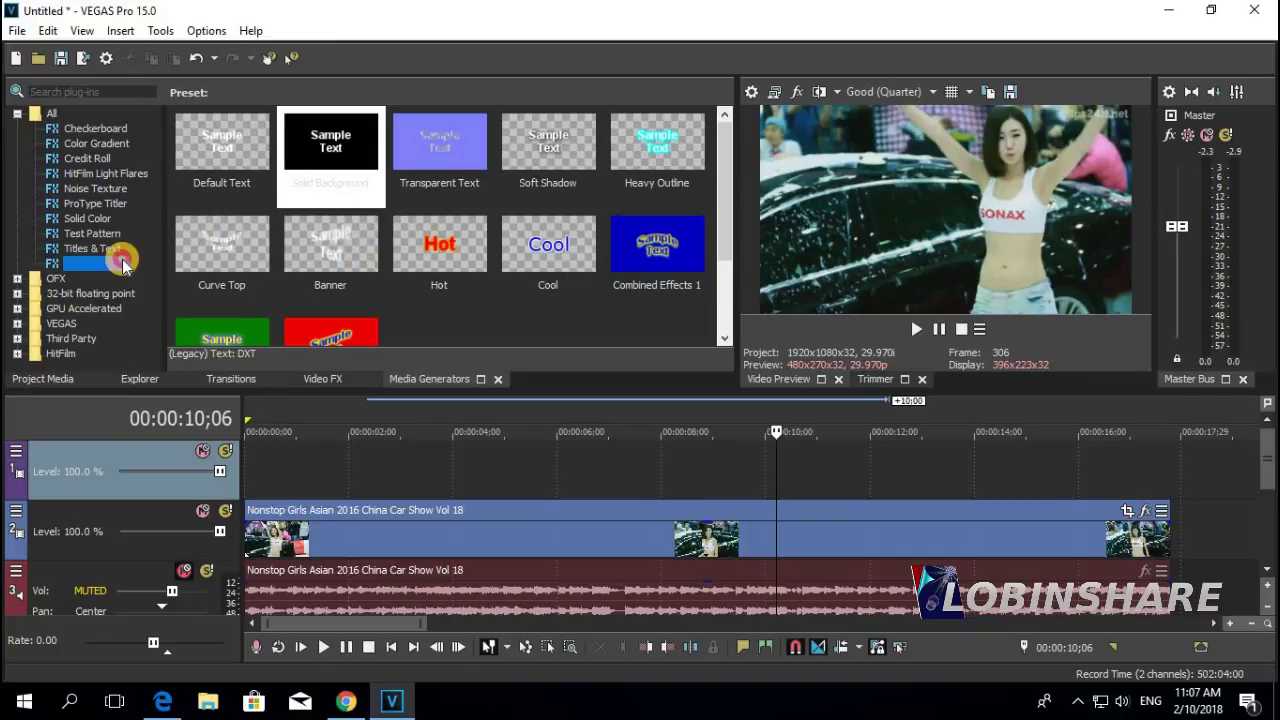
left_click(238, 153)
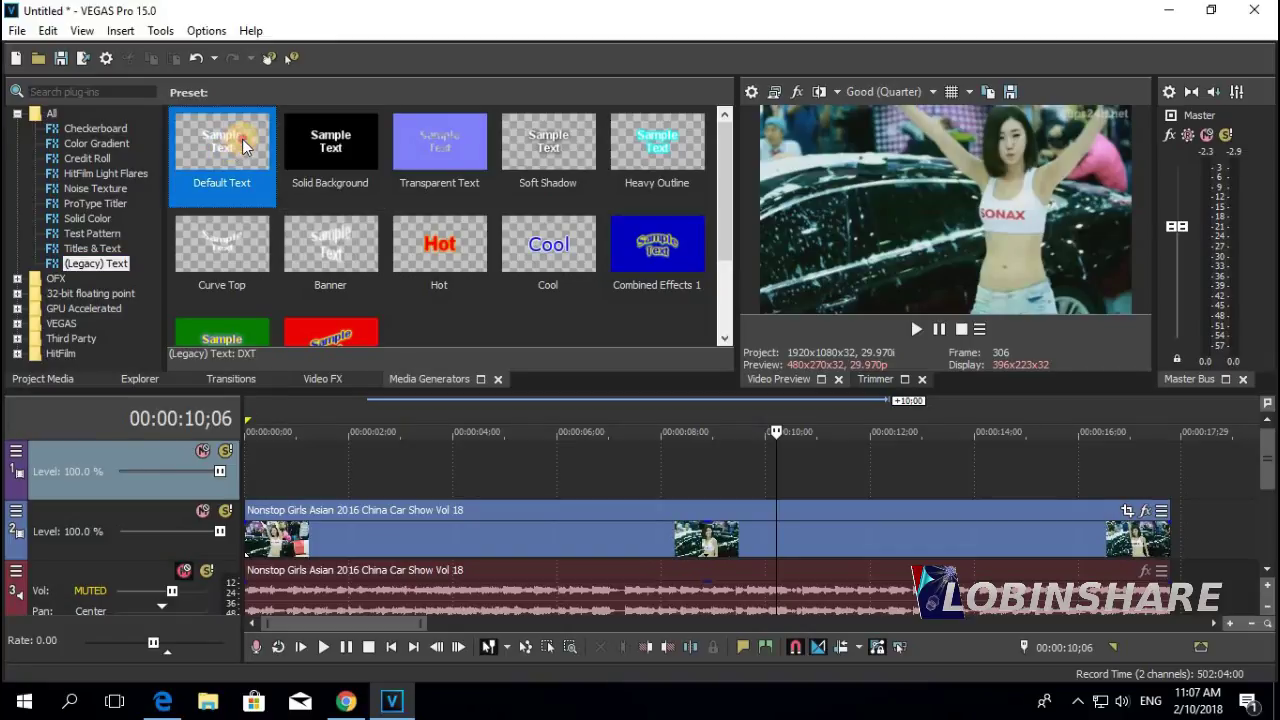
left_click_drag(312, 265, 411, 461)
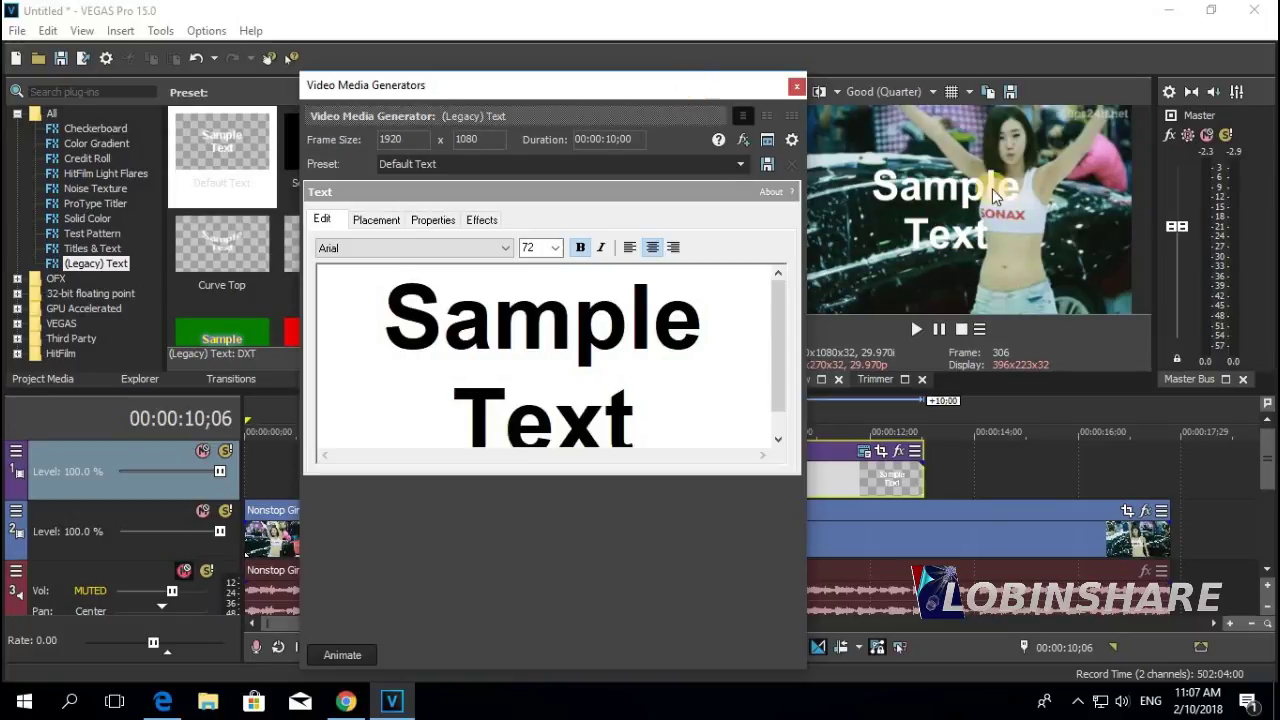
- Move the generator window aside and preview frames outside and inside the text event, at about 00:00:15;18 and 00:00:08;00
left_click_drag(627, 85, 413, 112)
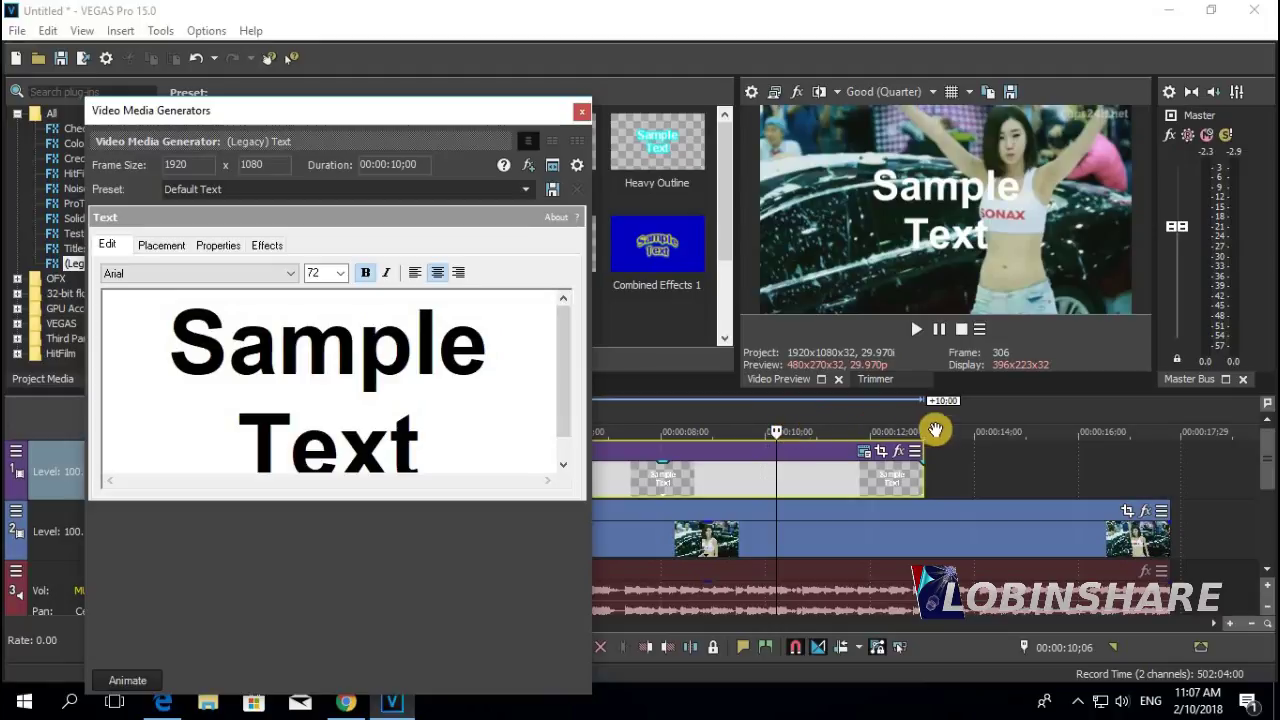
left_click(1057, 458)
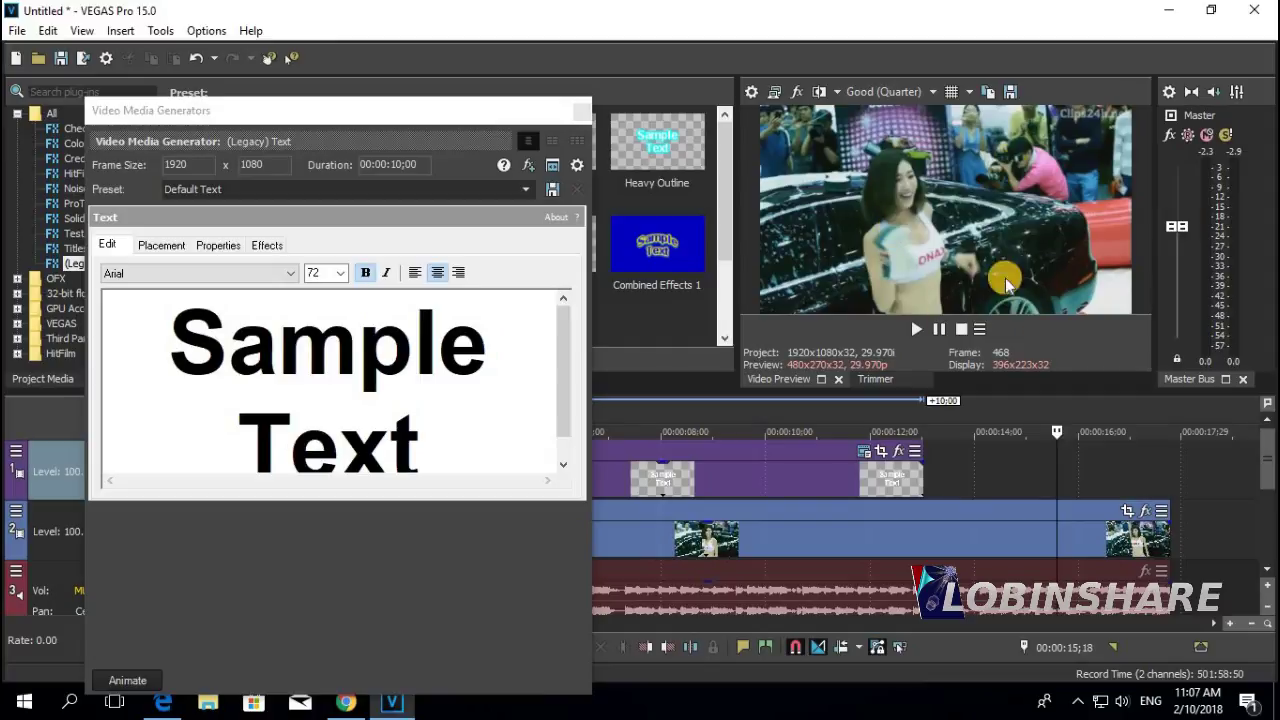
left_click_drag(355, 128, 624, 559)
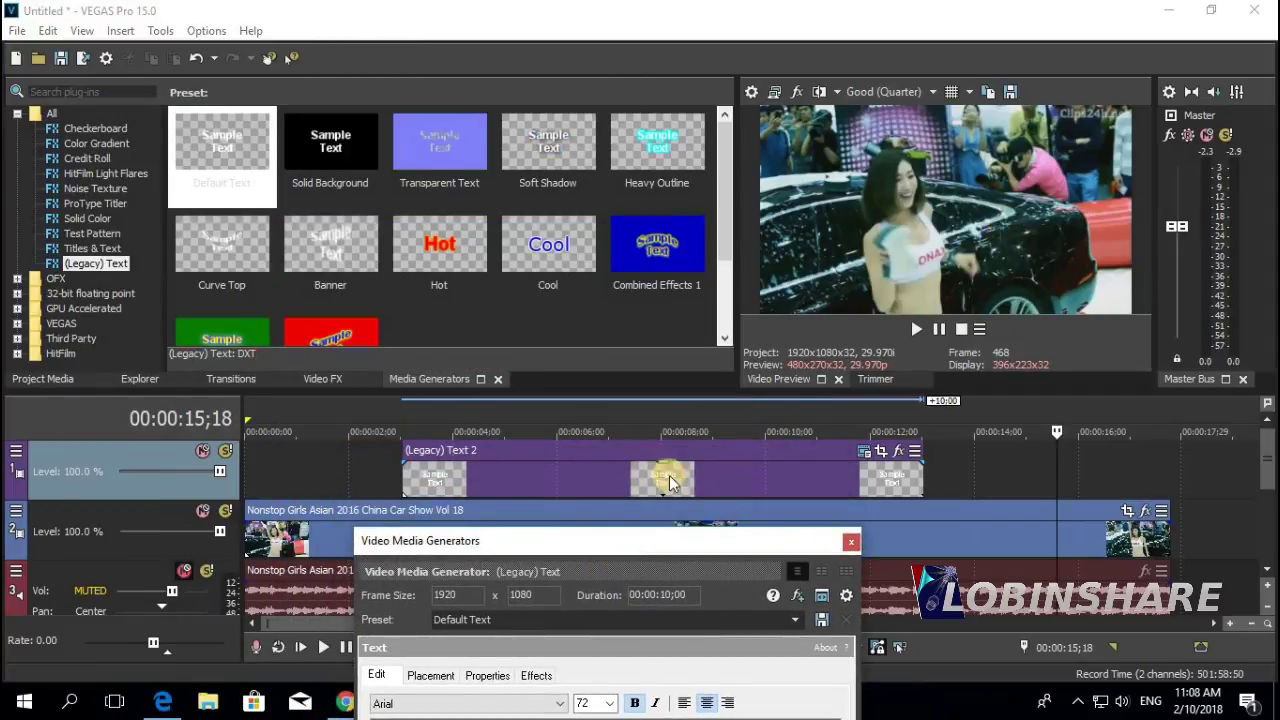
left_click(660, 425)
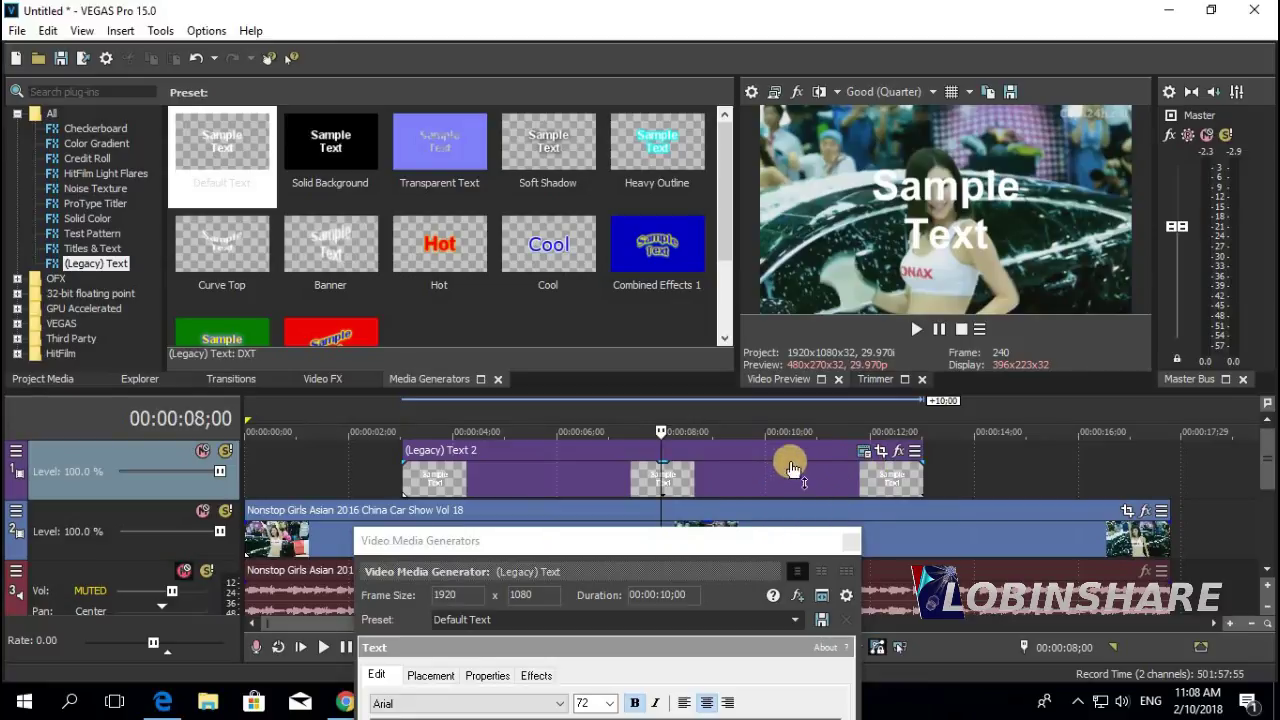
- Move the text event to the start of the timeline and extend its end by about 1;20
left_click_drag(771, 451, 580, 458)
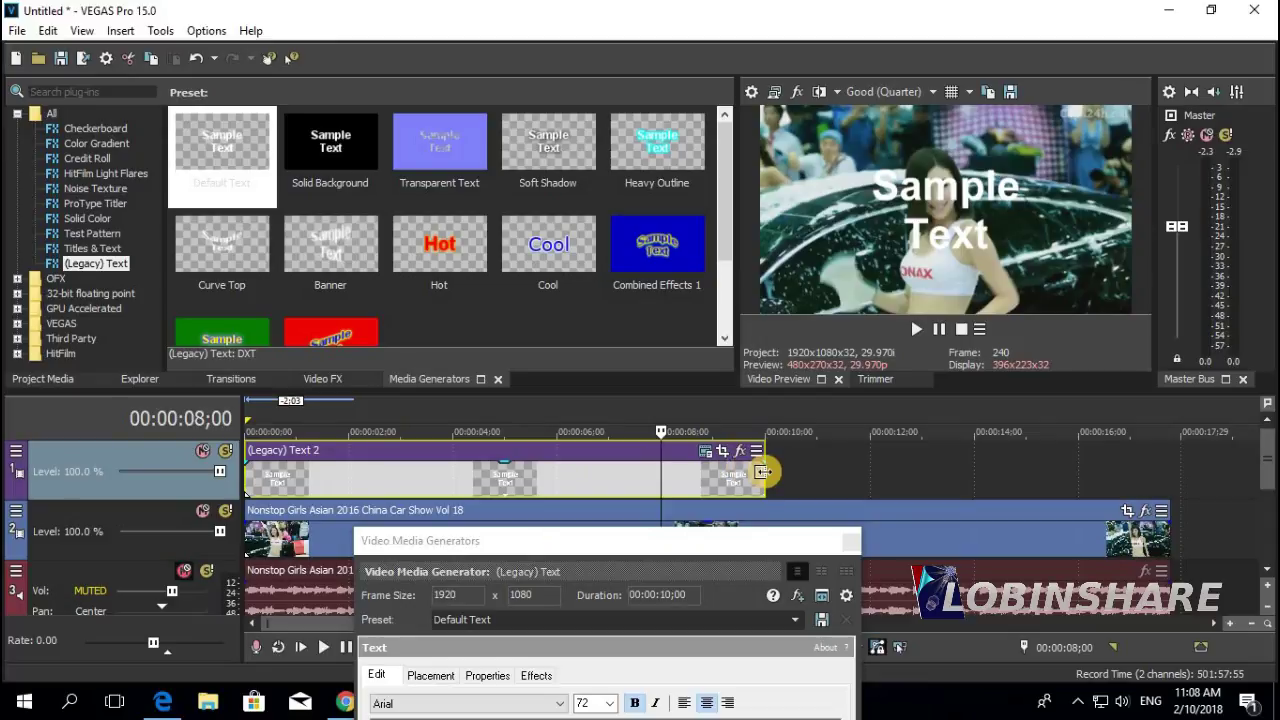
left_click_drag(762, 471, 854, 471)
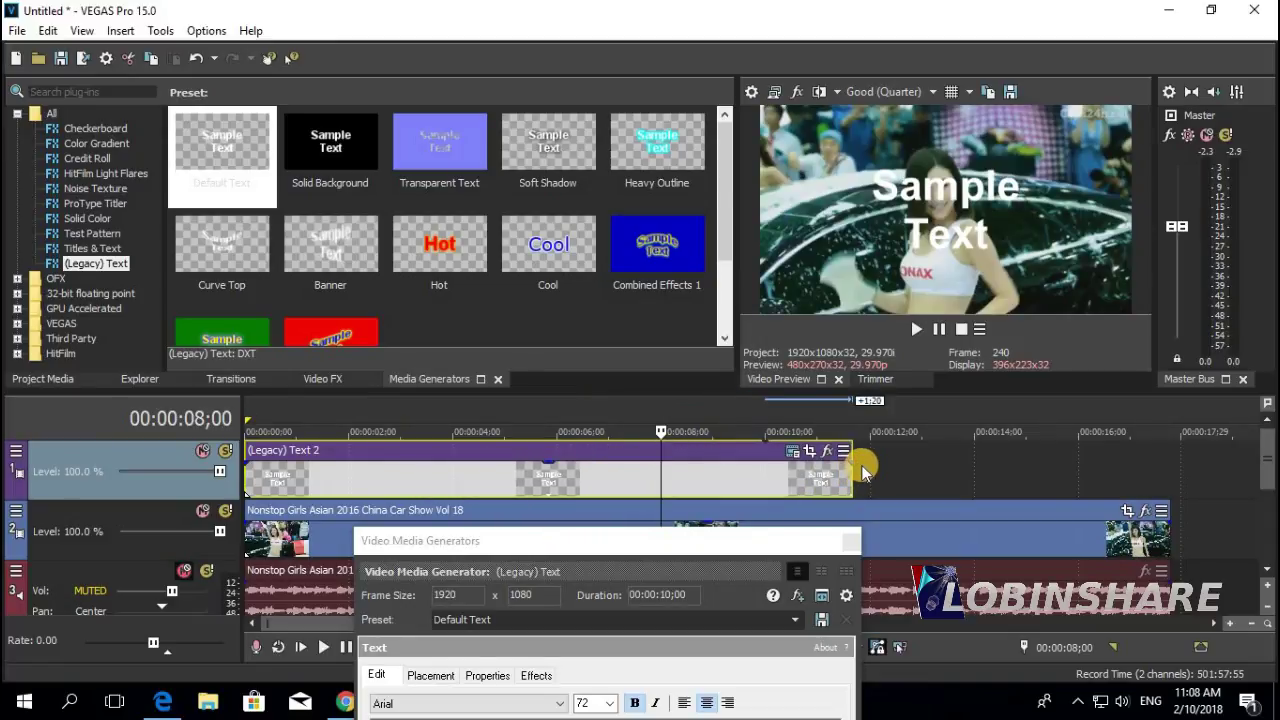
- Bring the text generator window back into full view, examine its placement, properties and effects settings, and return to text editing
left_click_drag(642, 550, 425, 86)
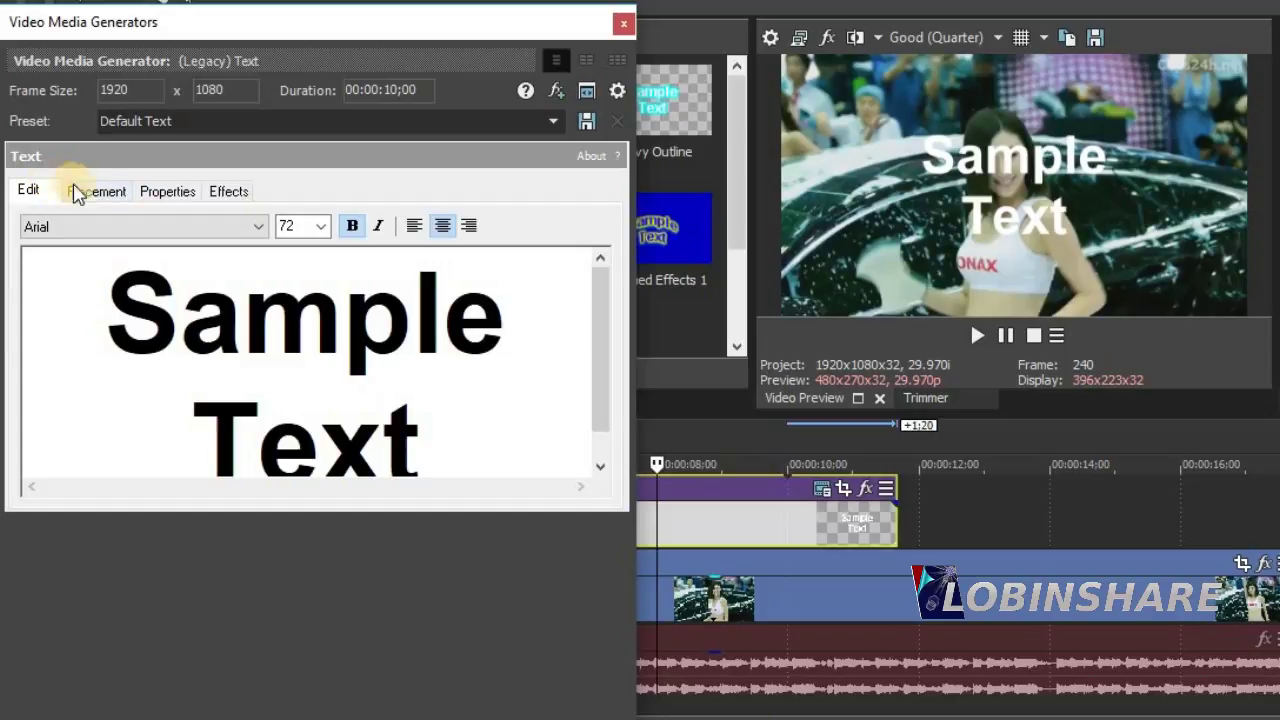
left_click(180, 210)
left_click(163, 192)
left_click(229, 191)
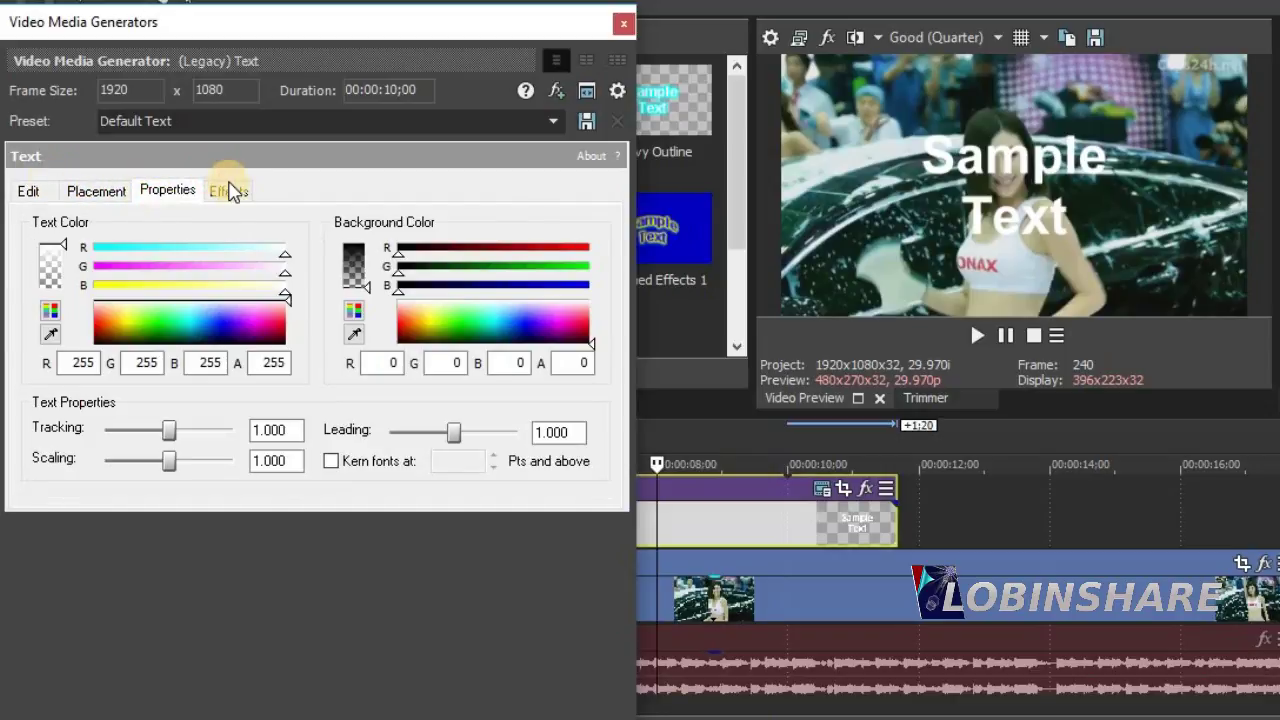
left_click(25, 192)
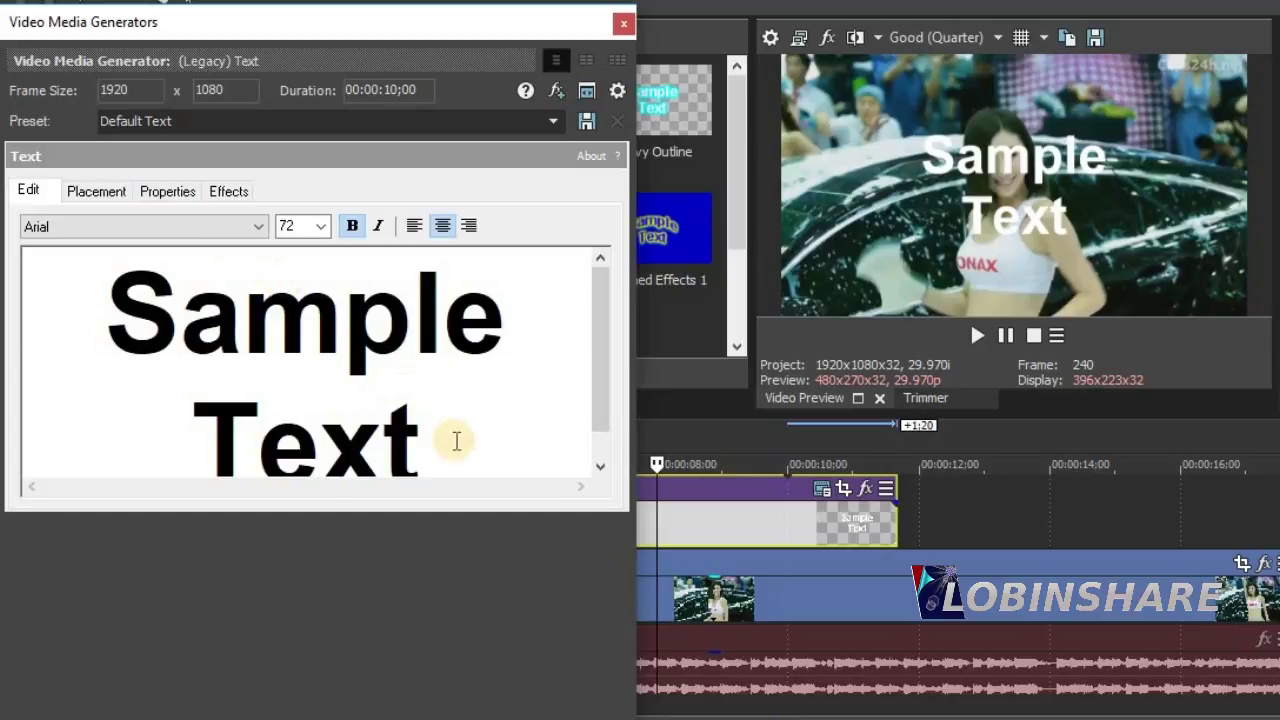
- Replace the sample text with "Text Effects" and set its font to Bahnschrift SemiBold
left_click_drag(456, 441, 166, 227)
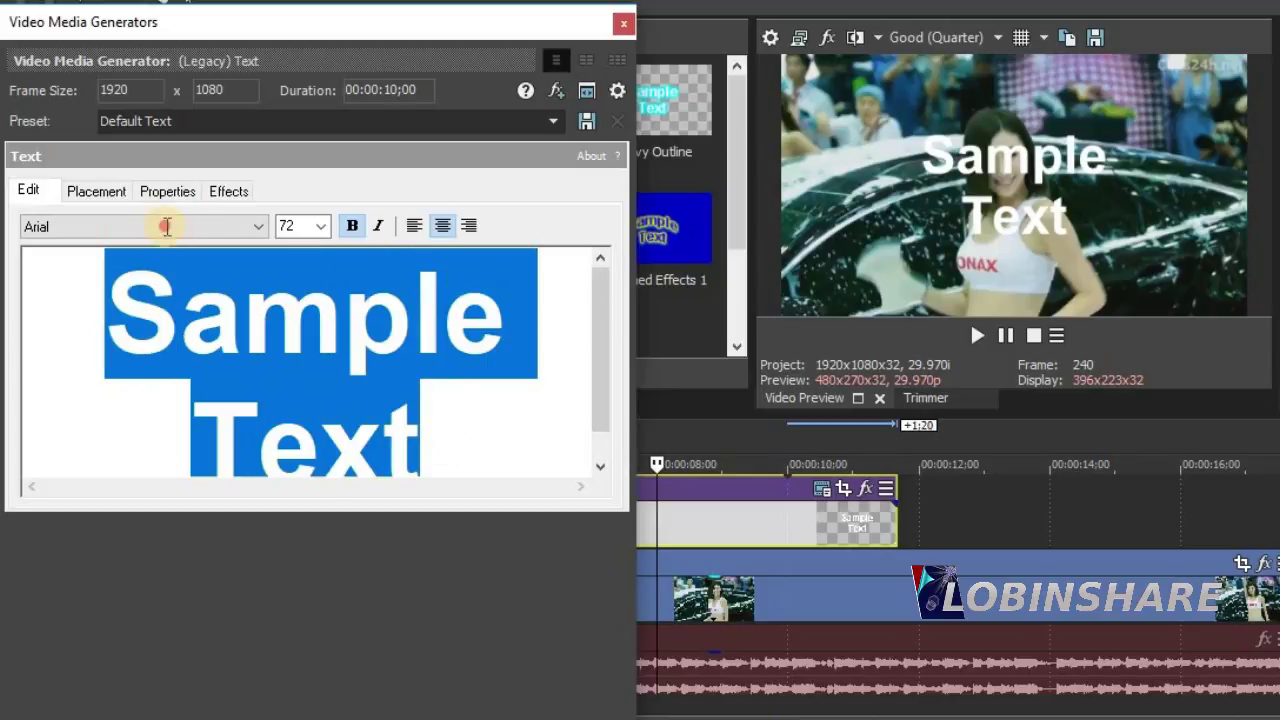
type("Text Effects")
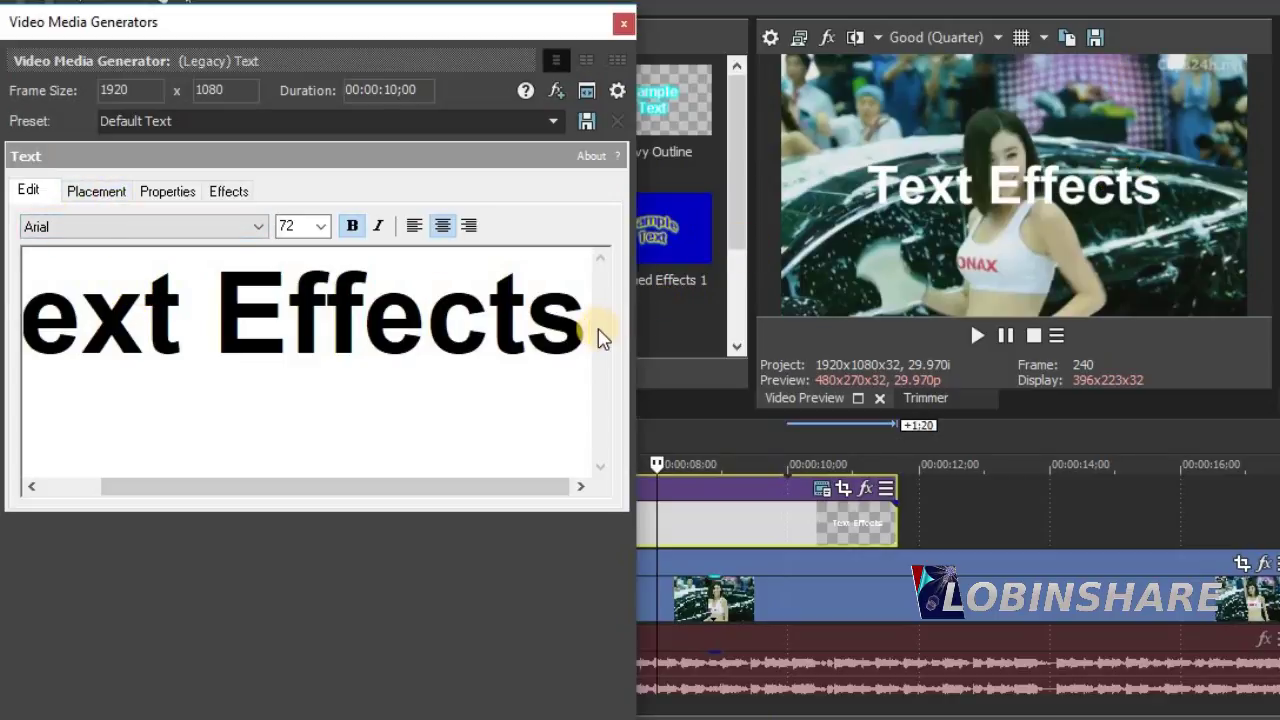
left_click_drag(590, 332, 30, 330)
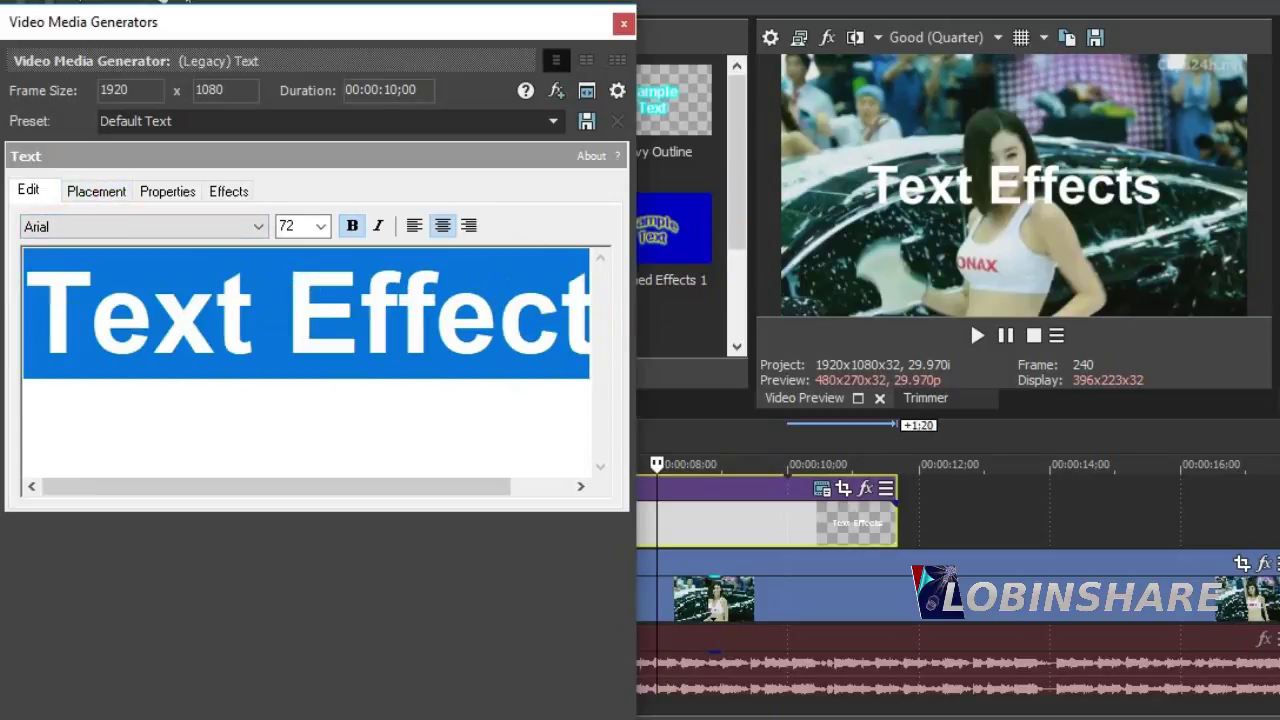
left_click(194, 226)
left_click(195, 418)
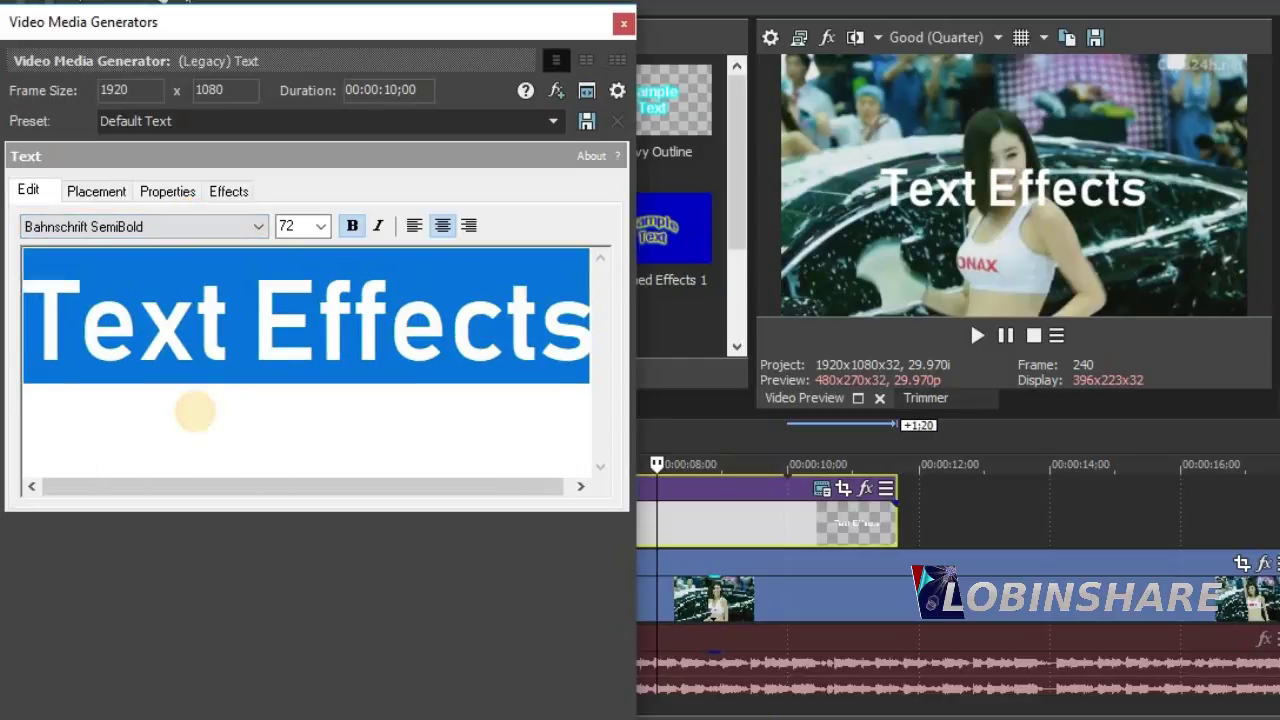
- Set the selected "Text Effects" text to size 60 and make it italic
left_click(323, 226)
left_click(302, 479)
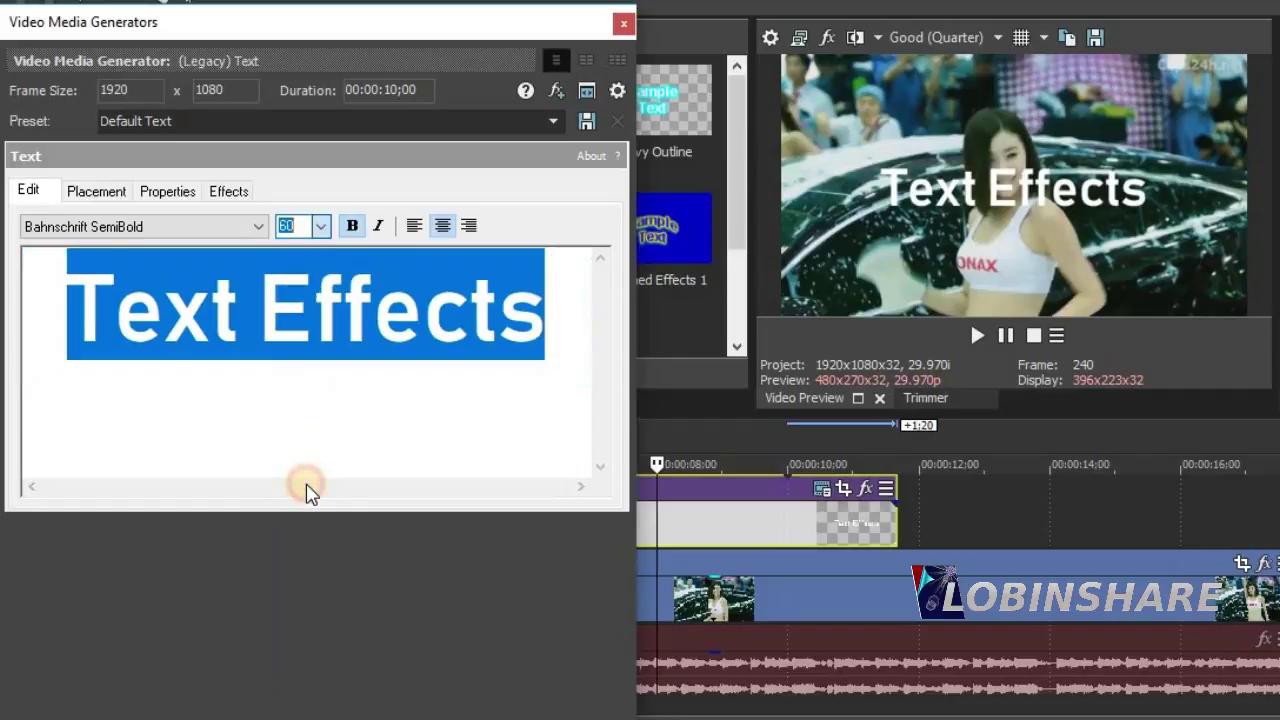
left_click(380, 225)
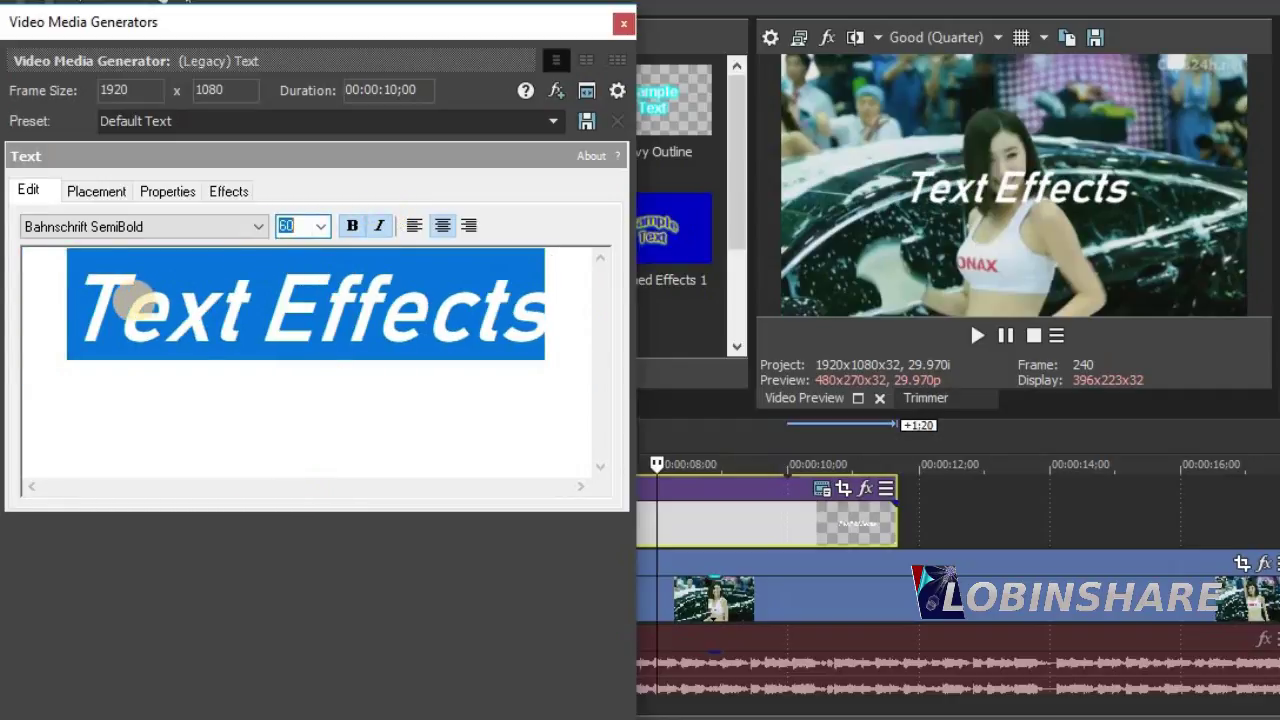
- Enlarge only the initial "T" of the title, trying size 90 and settling on 72
left_click(134, 304)
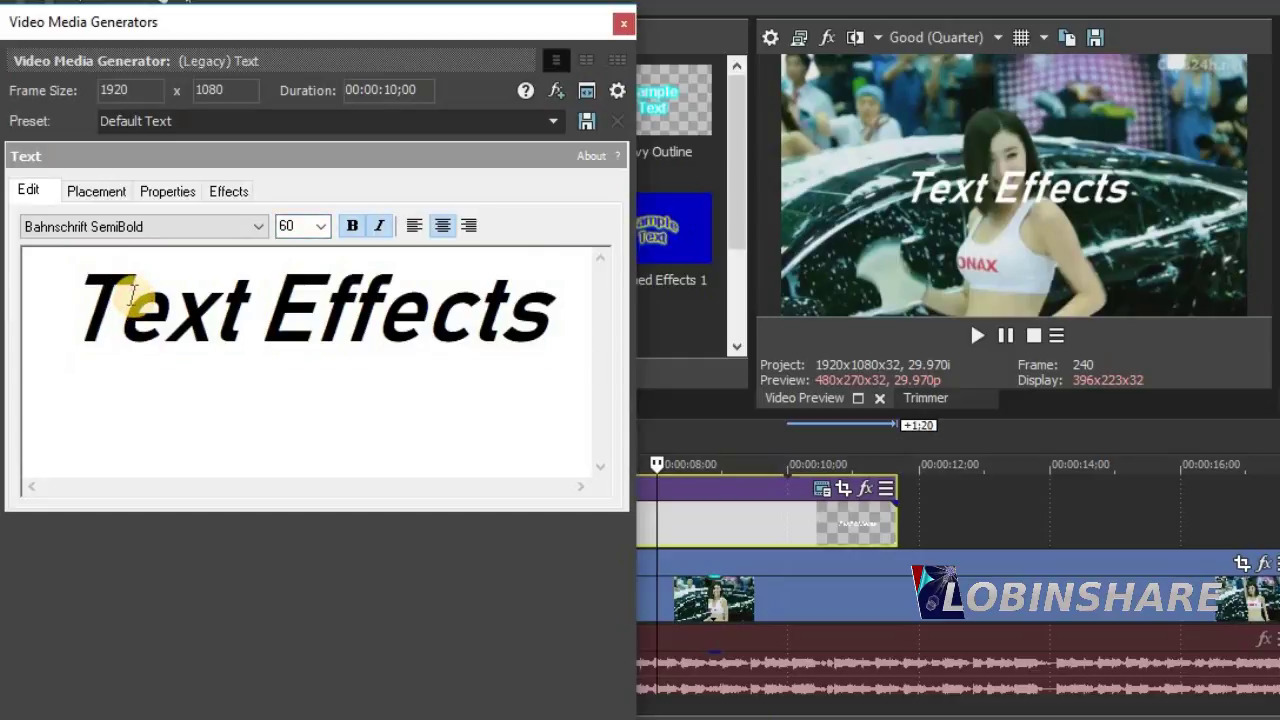
mouse_move(118, 294)
left_mouse_down()
mouse_move(82, 307)
mouse_move(77, 296)
mouse_move(114, 290)
left_mouse_up()
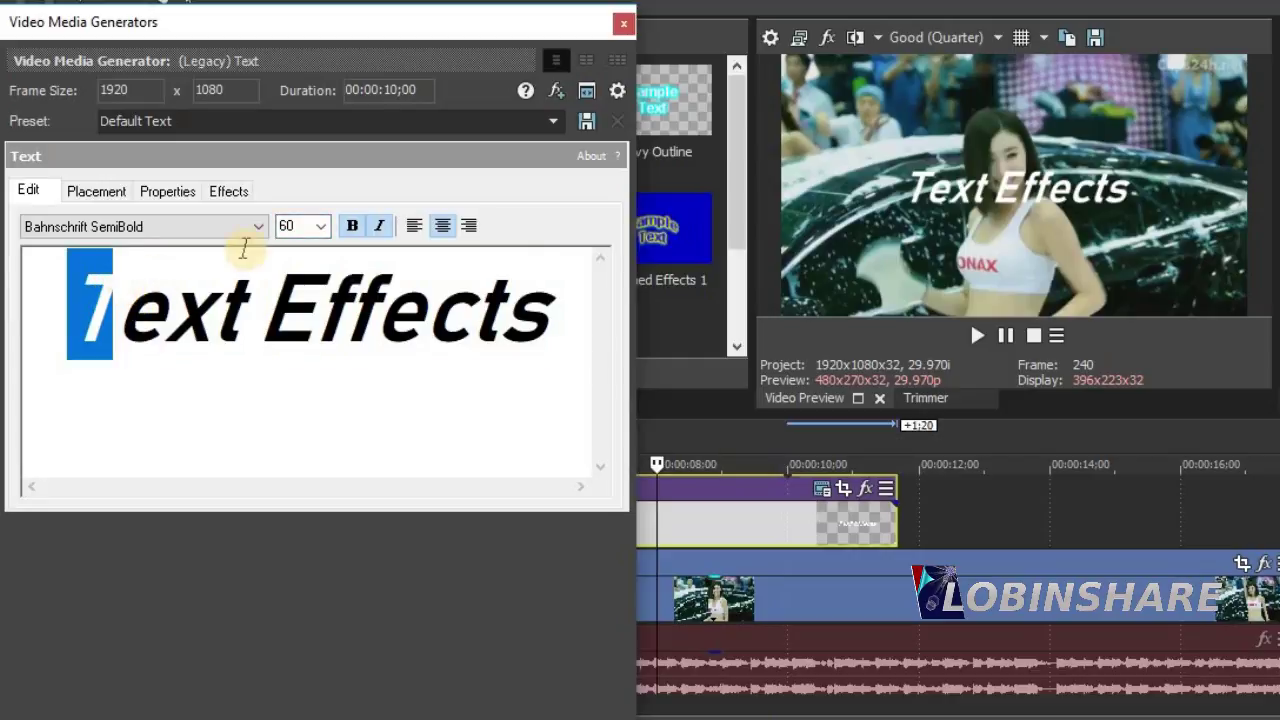
left_click(308, 226)
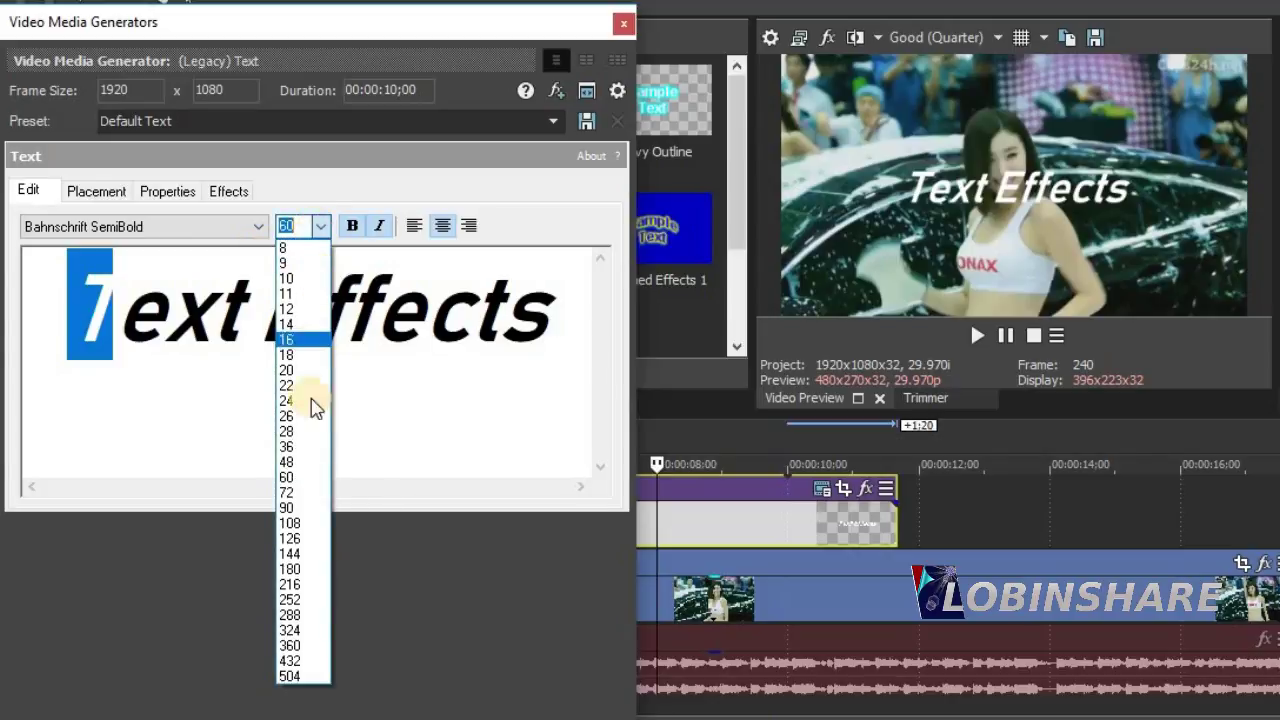
left_click(314, 507)
left_click(322, 228)
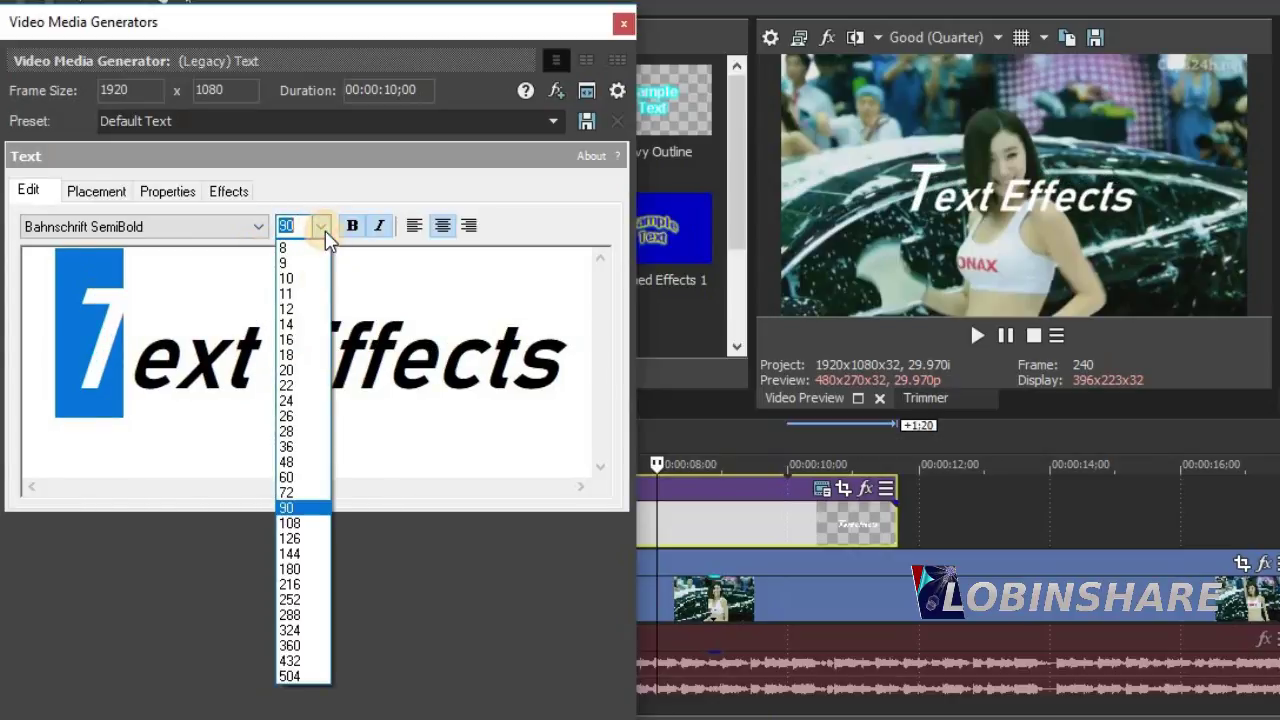
left_click(317, 484)
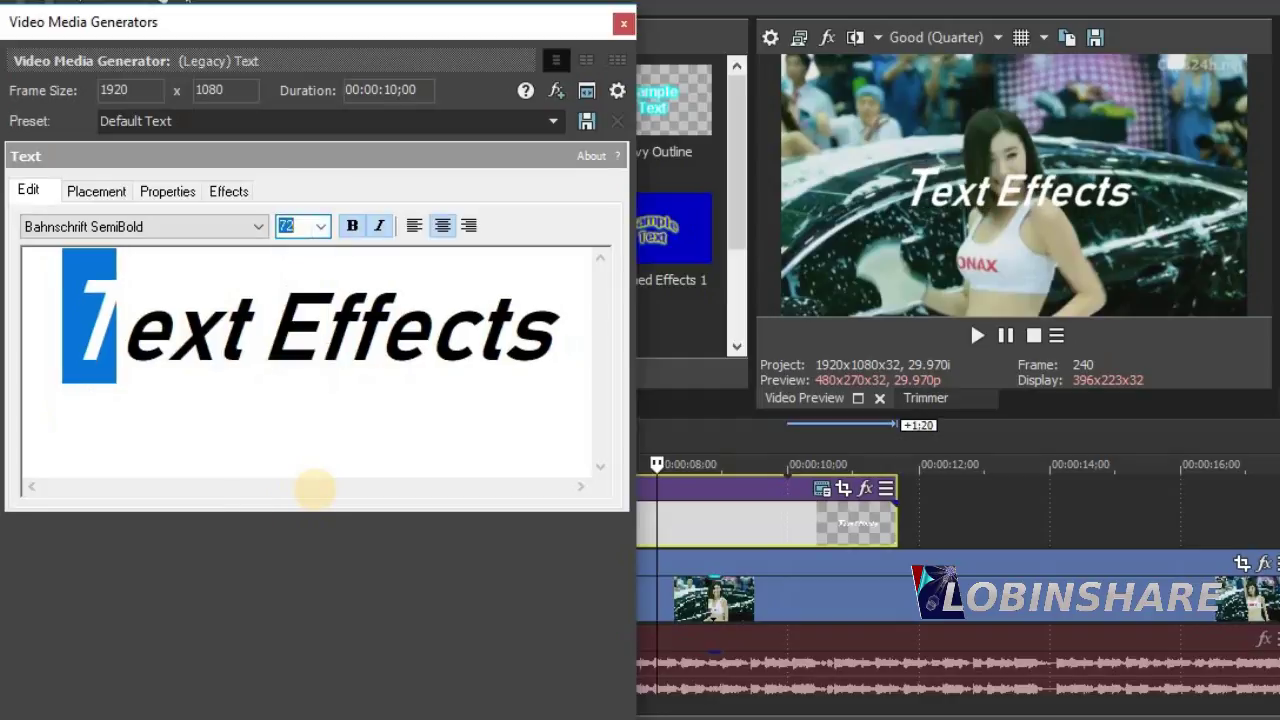
left_click(374, 420)
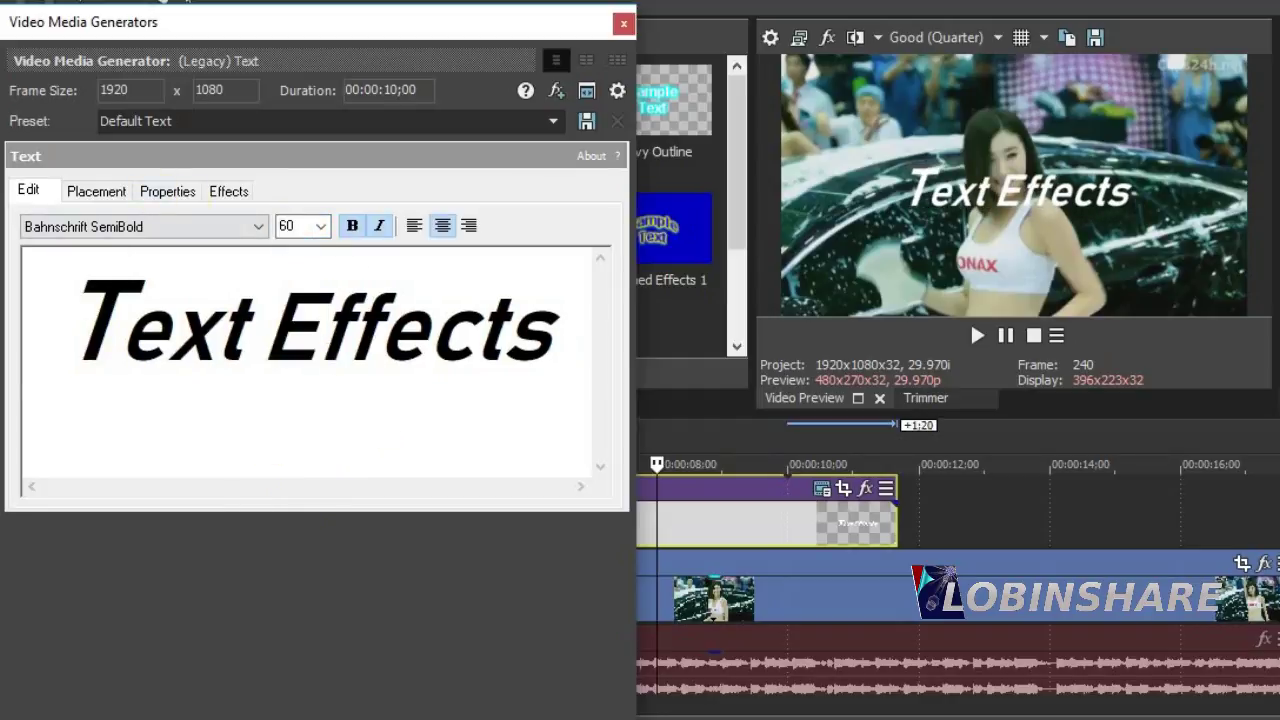
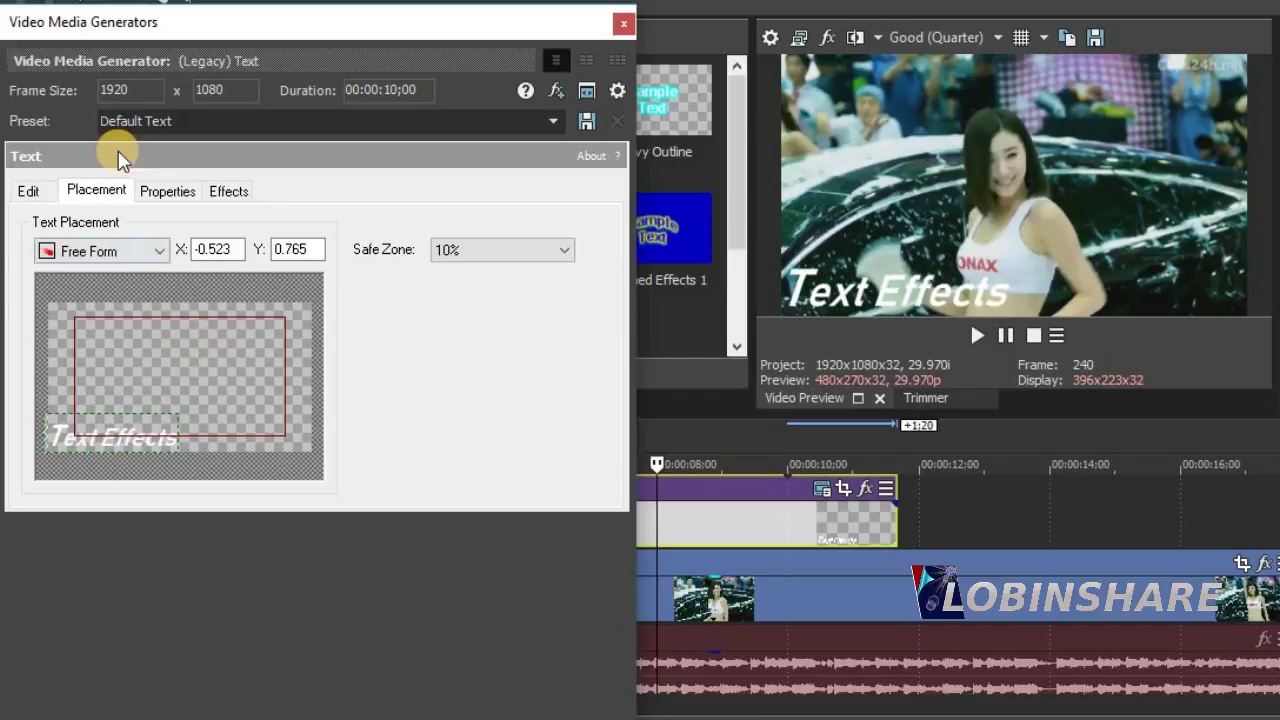
- Try a pink text color of RGB 255, 0, 133 with reduced and full opacity, and sample purple from the text event's header
left_click(170, 191)
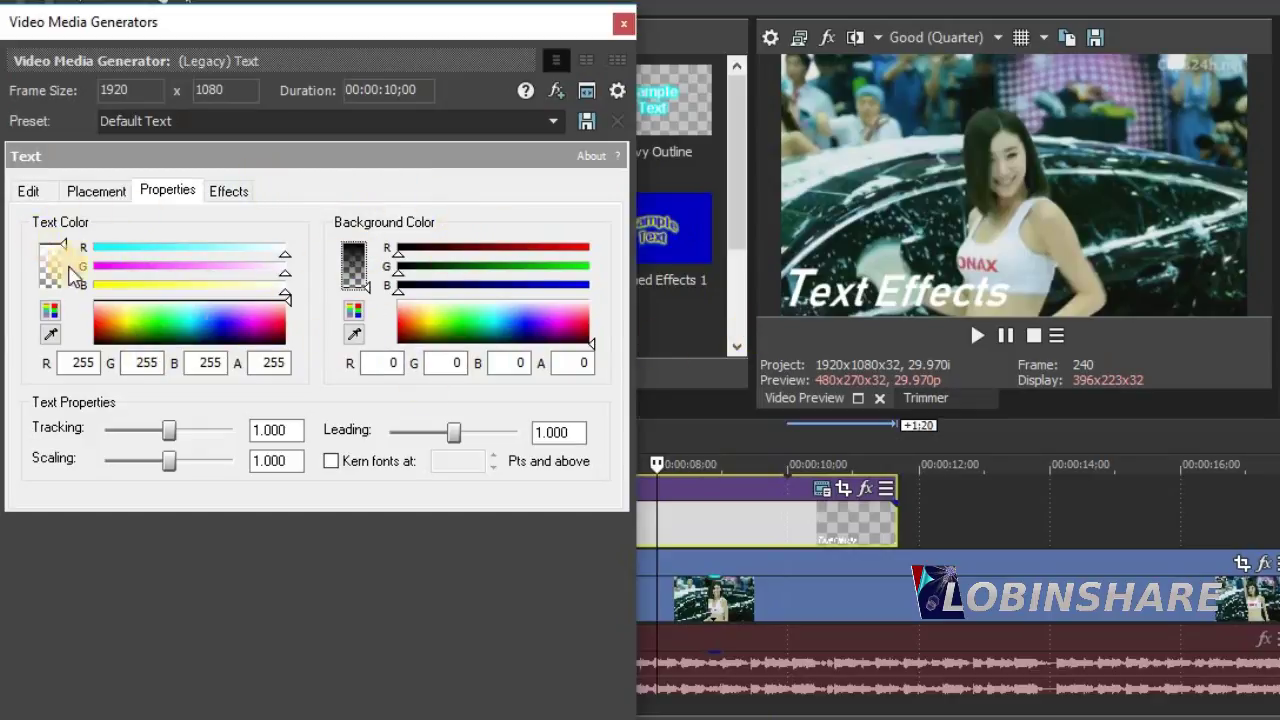
left_click(224, 327)
left_click(268, 322)
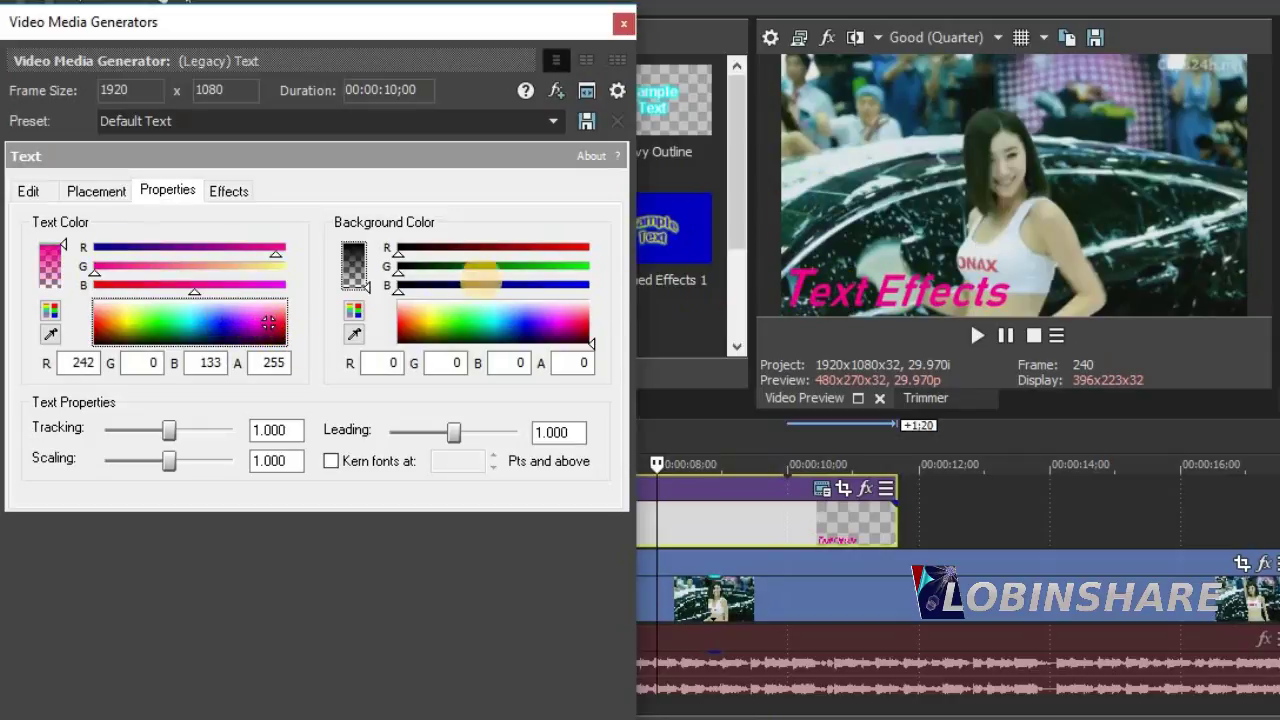
left_click_drag(278, 262, 327, 265)
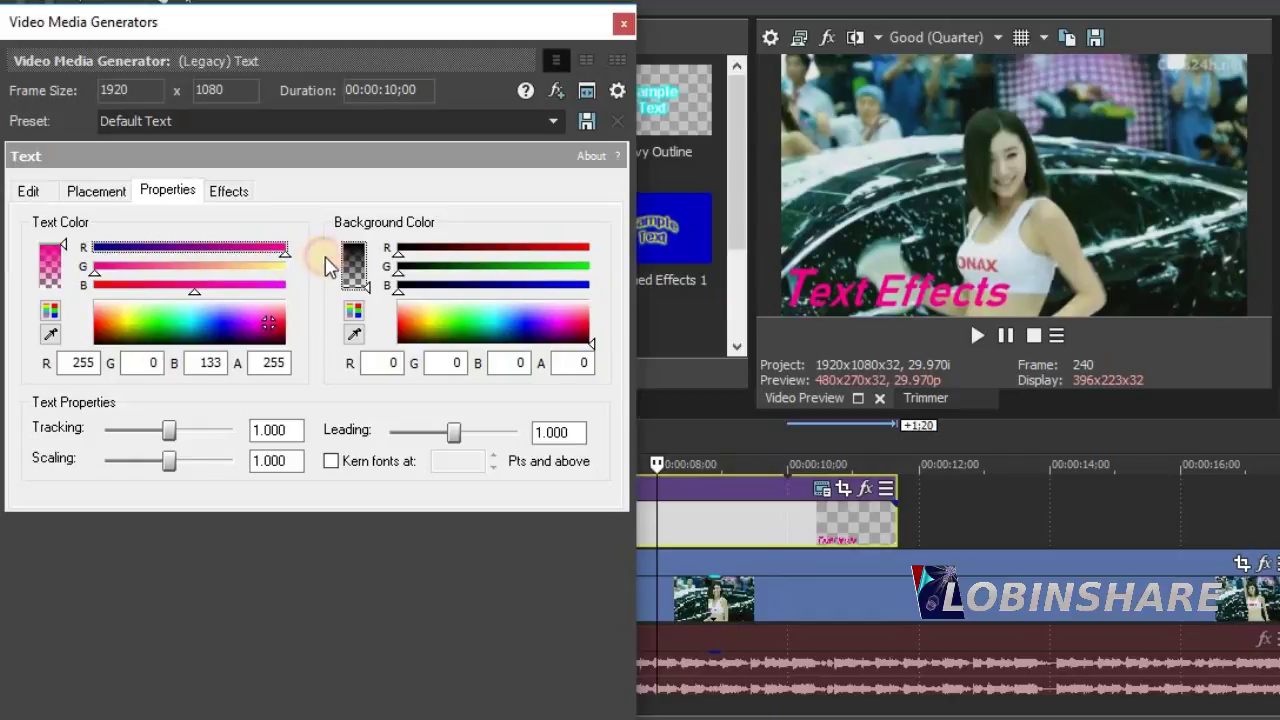
left_click(67, 248)
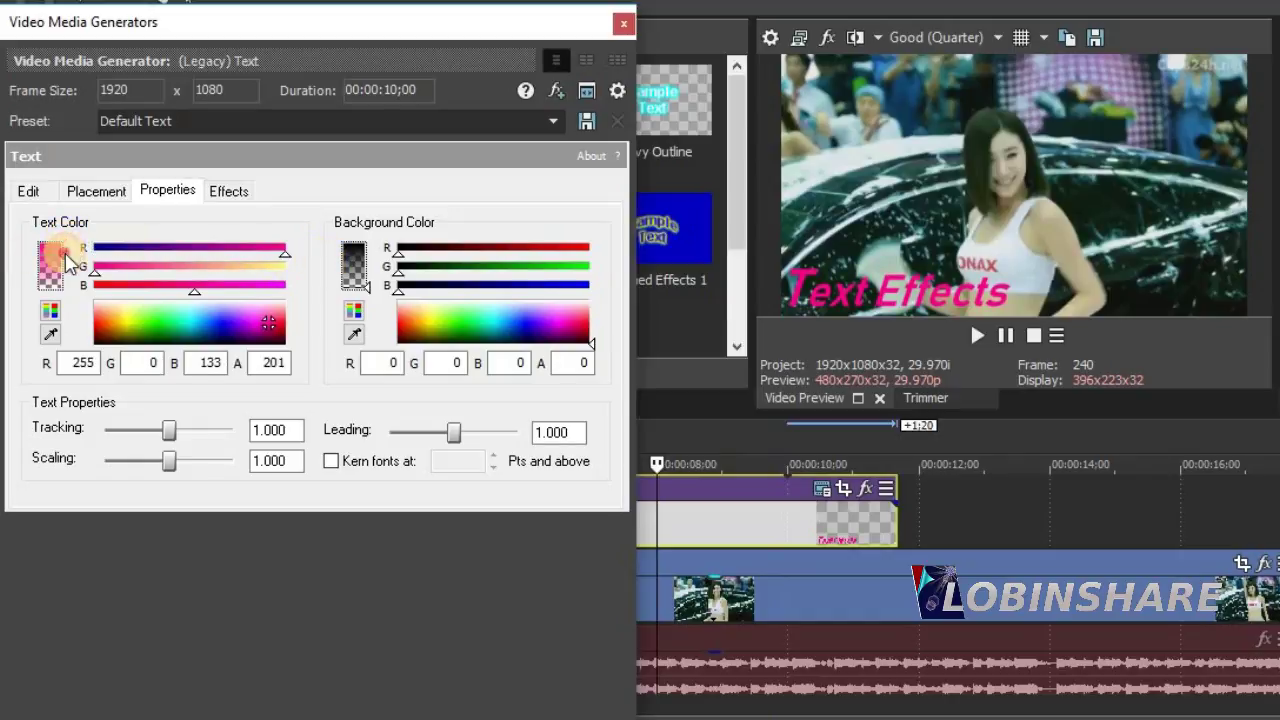
mouse_move(66, 256)
left_mouse_down()
mouse_move(67, 282)
mouse_move(72, 232)
left_mouse_up()
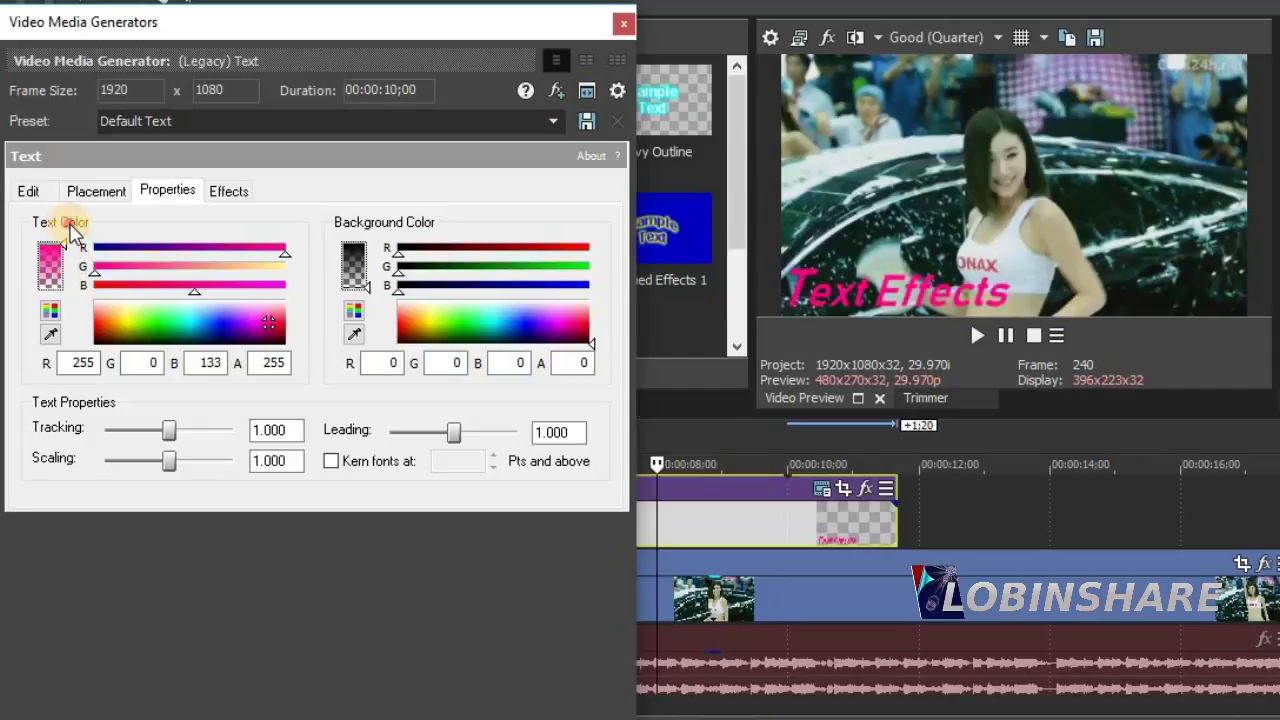
left_click(51, 336)
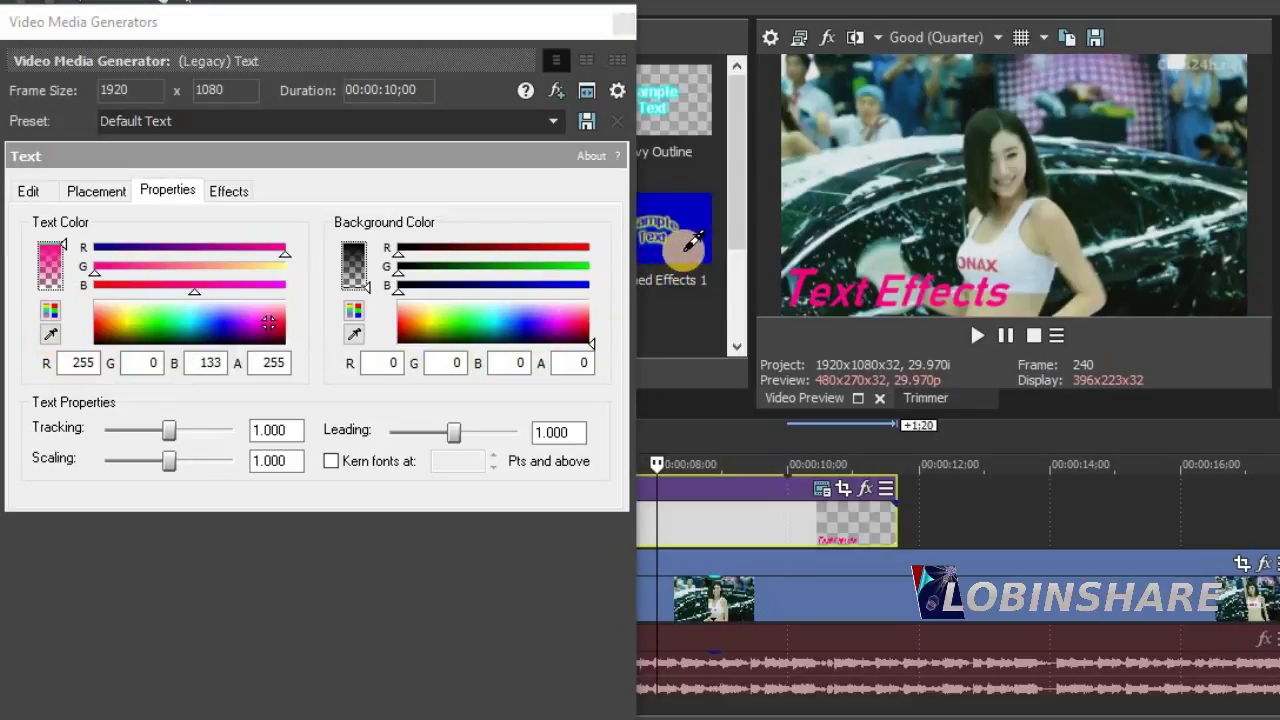
left_click(728, 486)
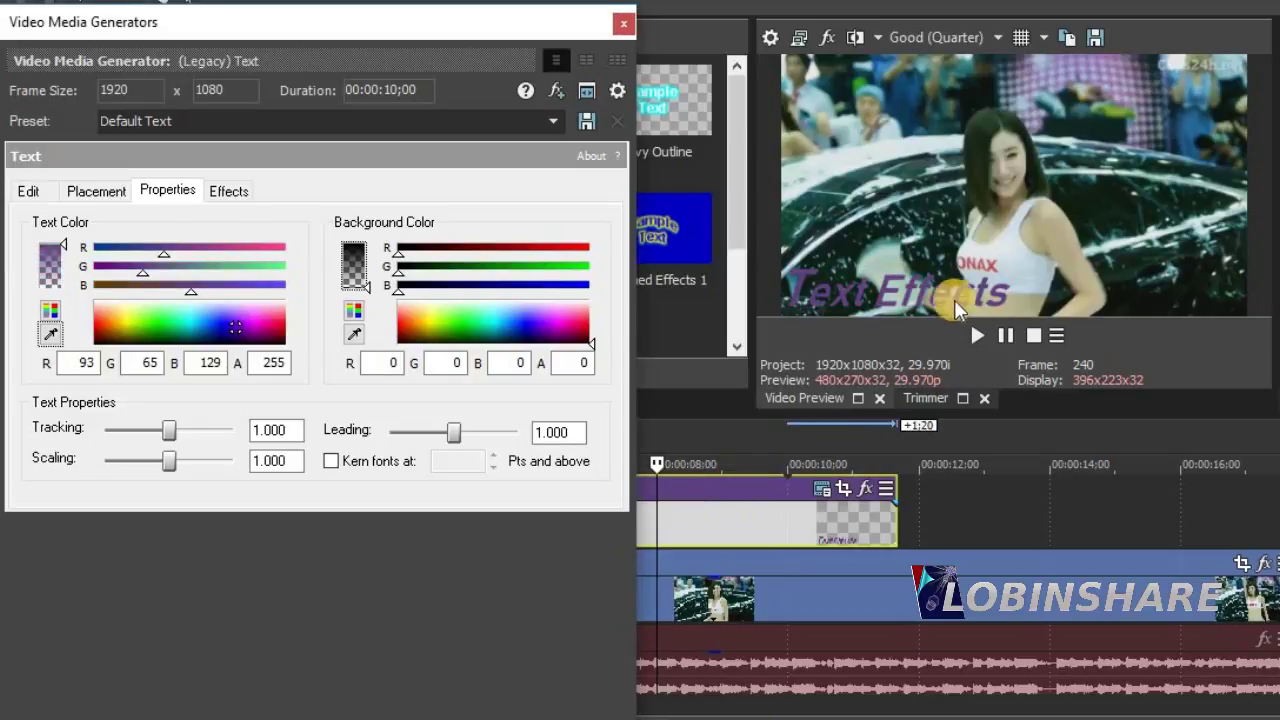
- Set the text color to magenta RGB 248, 27, 255 and adjust tracking to 0.925 and scaling to 1.111
left_click(256, 314)
left_click(253, 320)
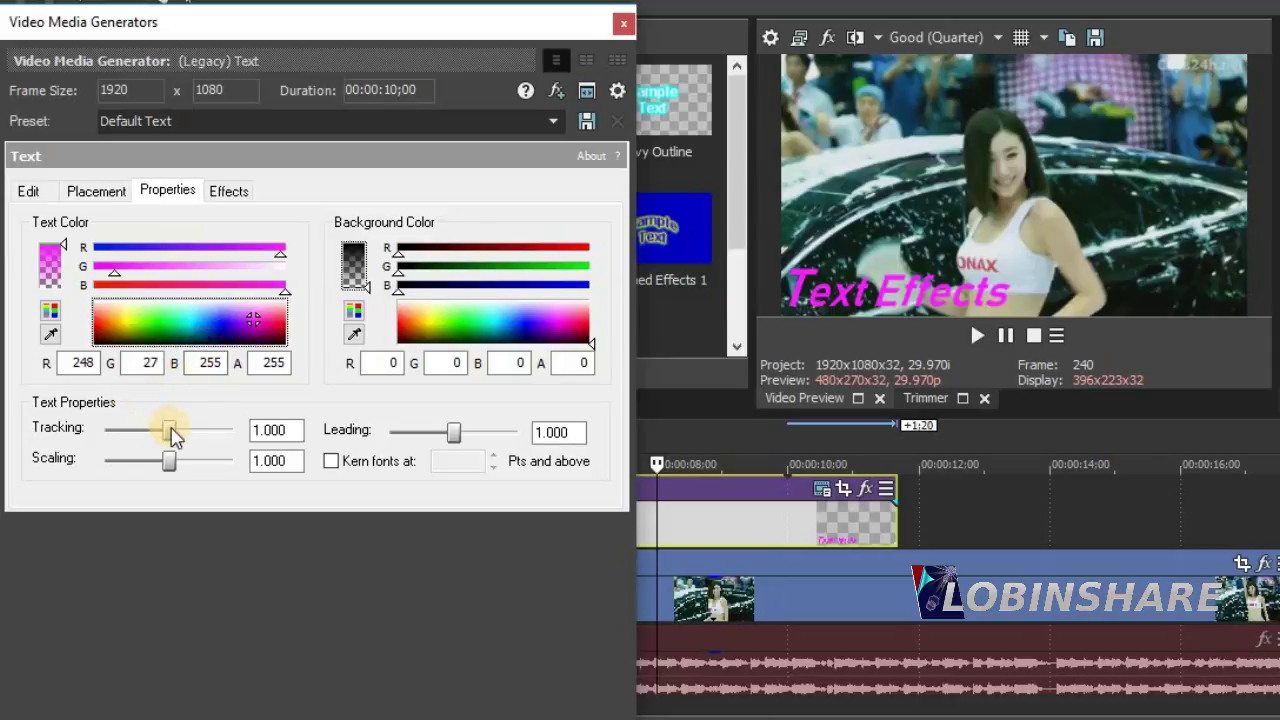
left_click_drag(172, 432, 170, 460)
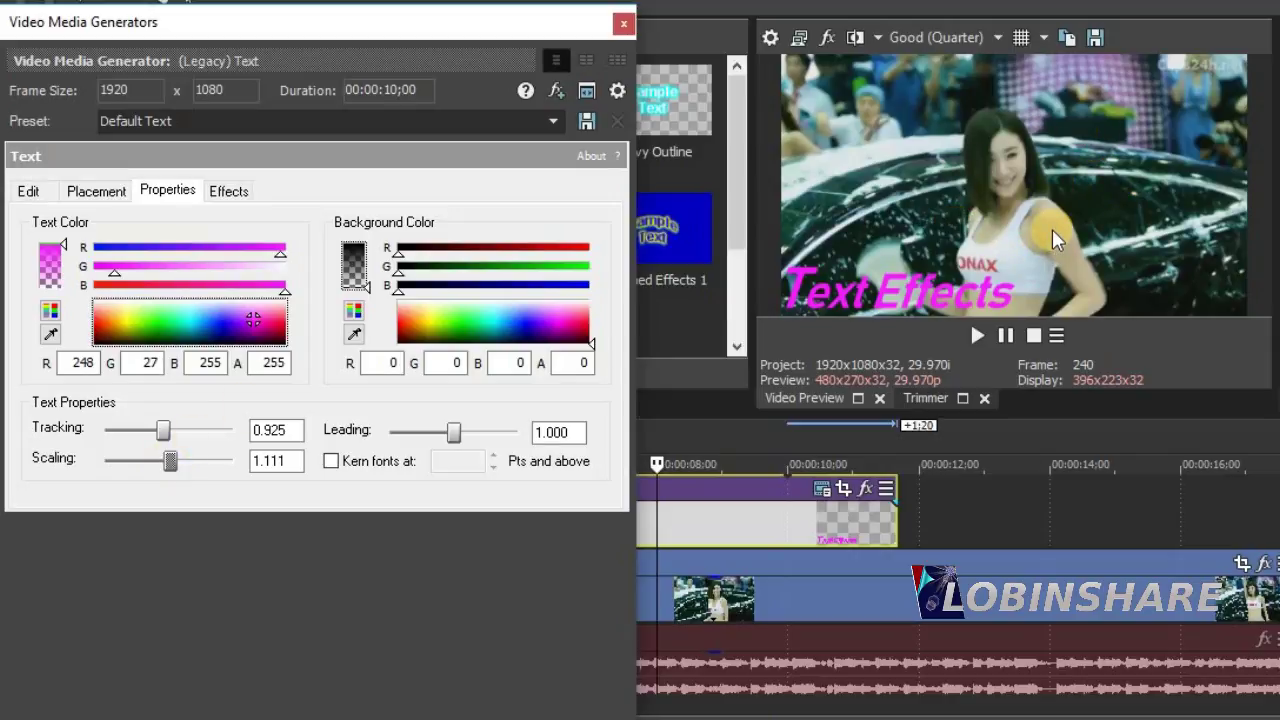
- Give the title a green background color of RGB 0, 188, 60 and fade its alpha down to 0
left_click(473, 332)
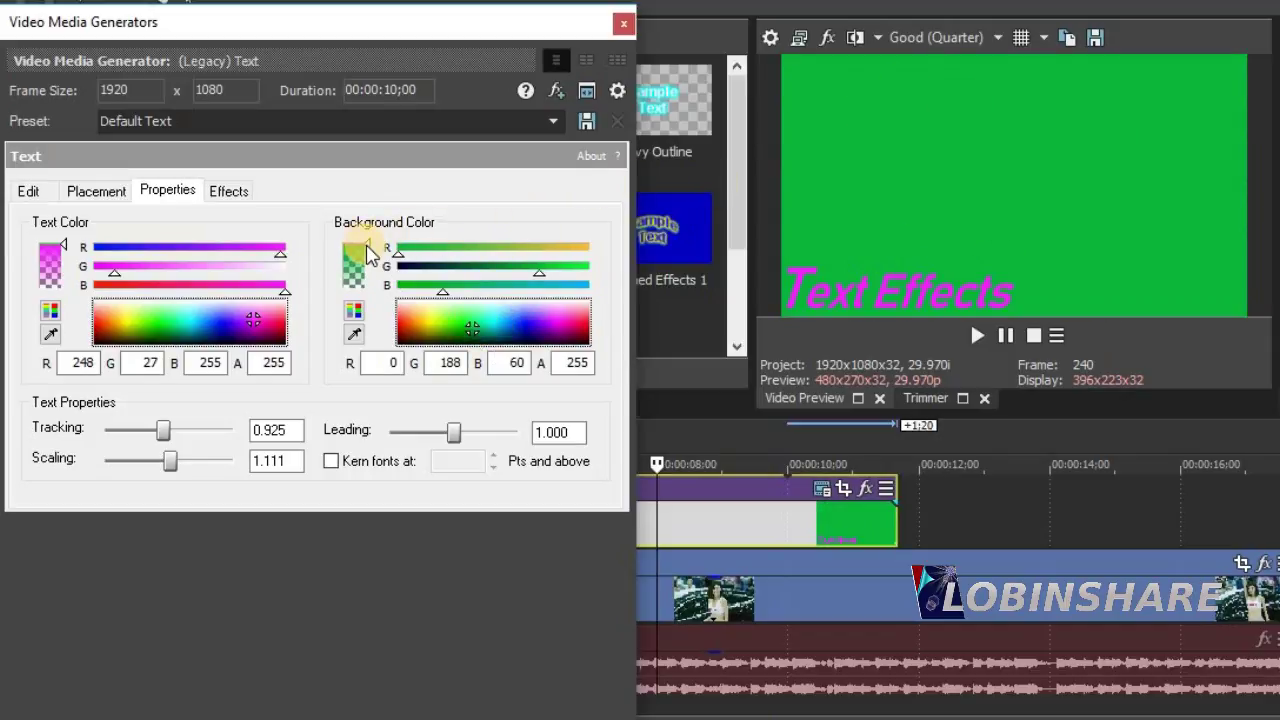
left_click_drag(370, 260, 367, 300)
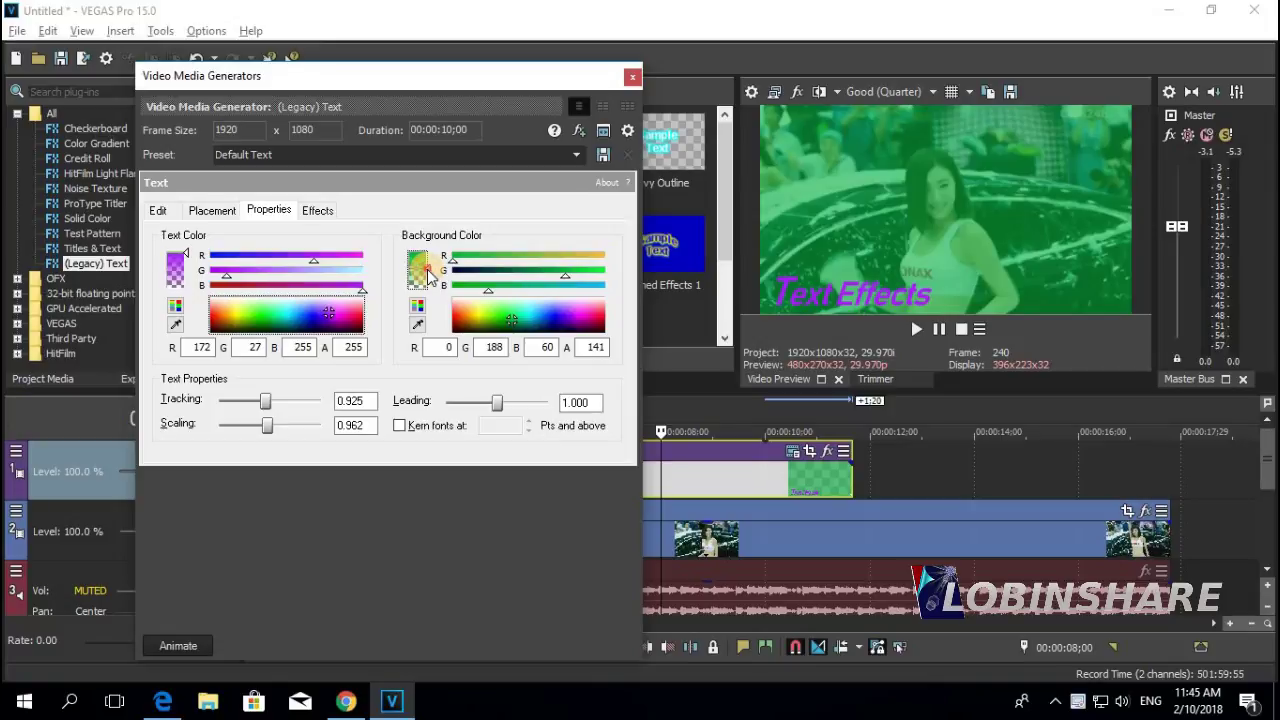
left_click_drag(418, 270, 427, 305)
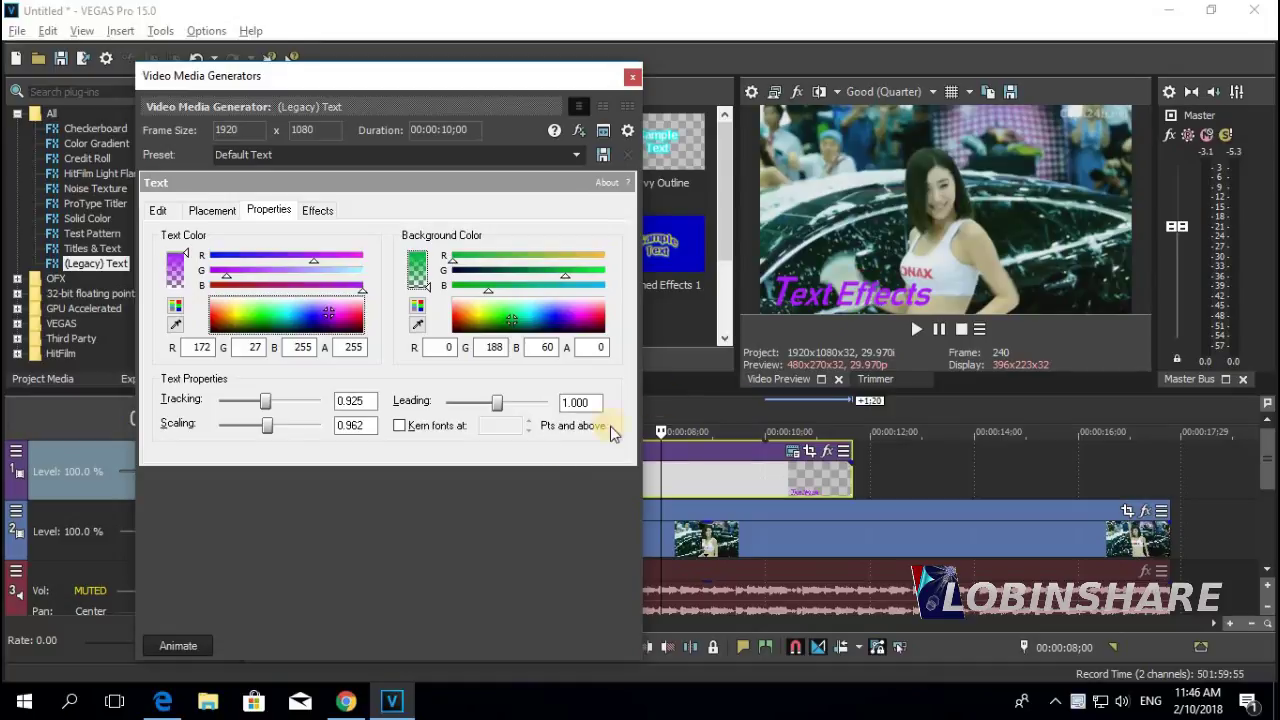
- Show the title's keyframe timeline, select the first keyframe at 00:00:00;00 and display the text placement settings
left_click(199, 644)
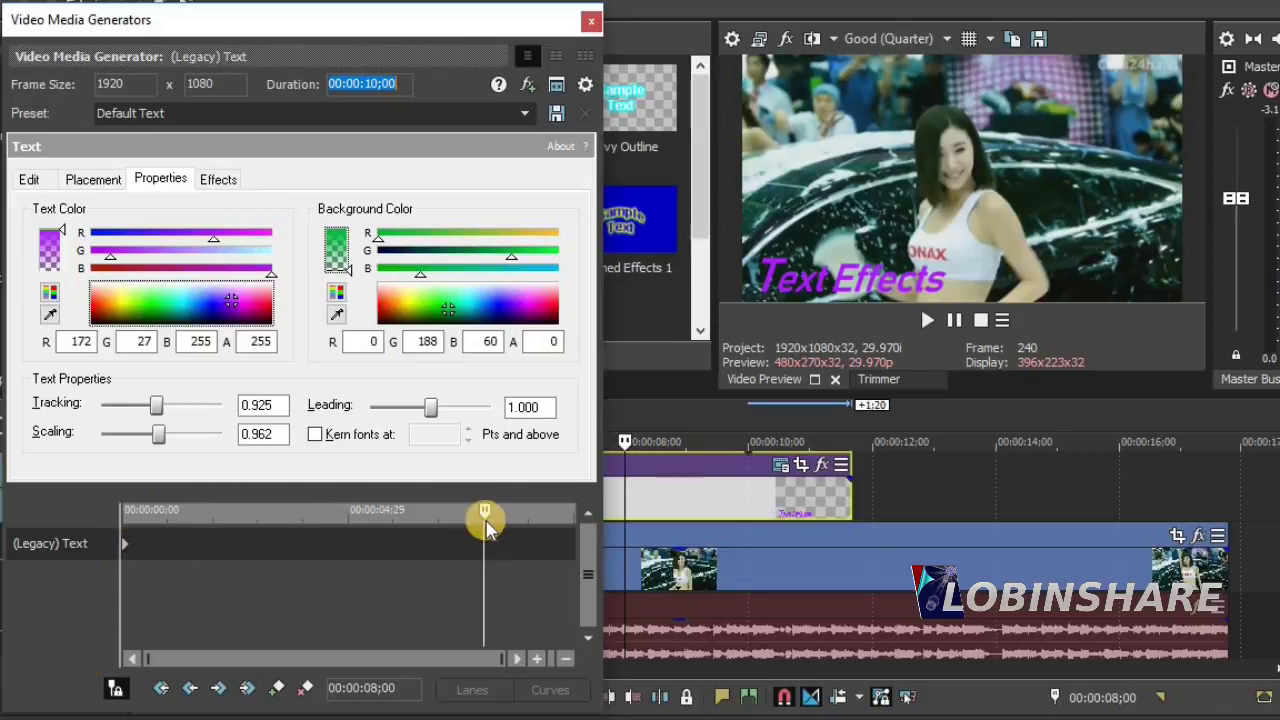
left_click_drag(484, 515, 109, 514)
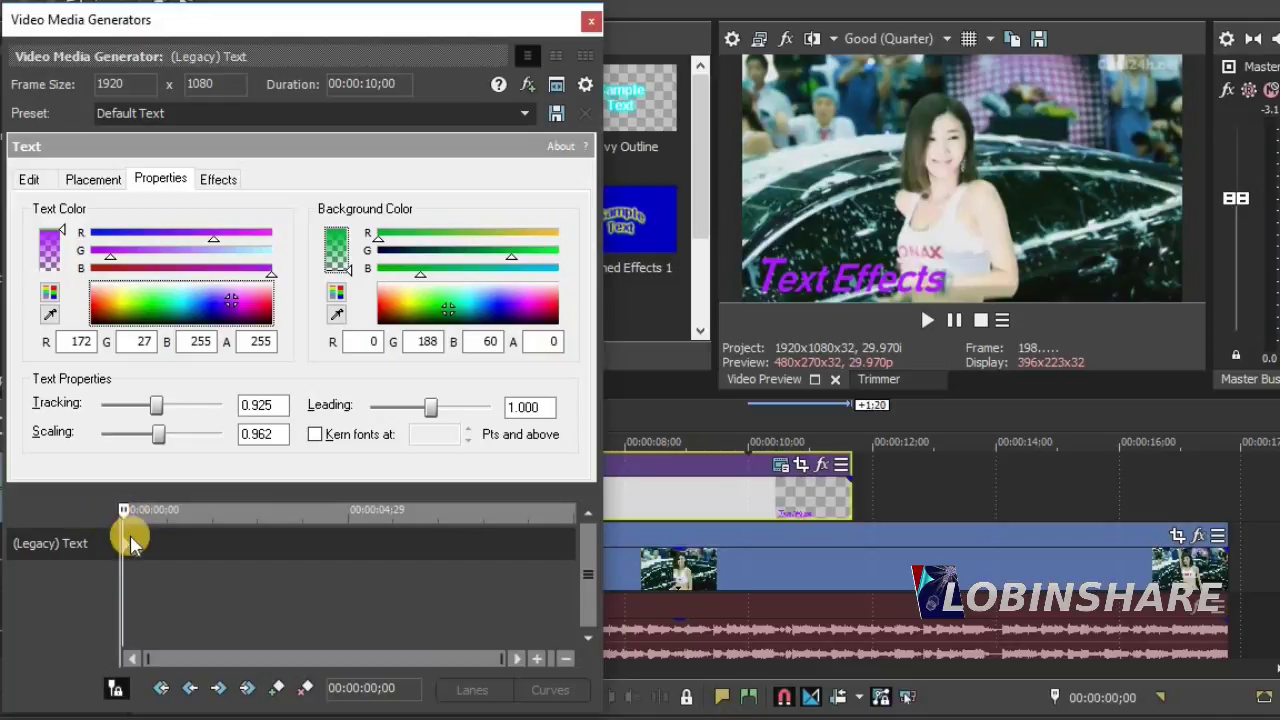
left_click(126, 543)
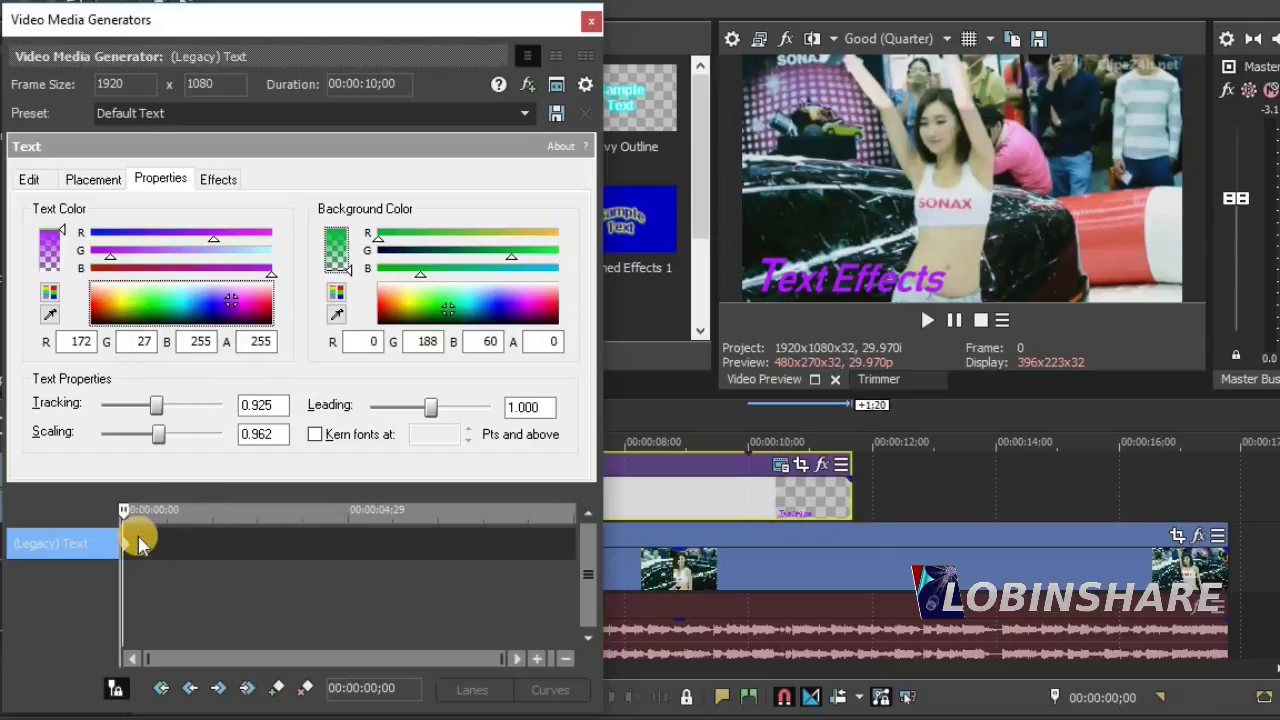
left_click(106, 184)
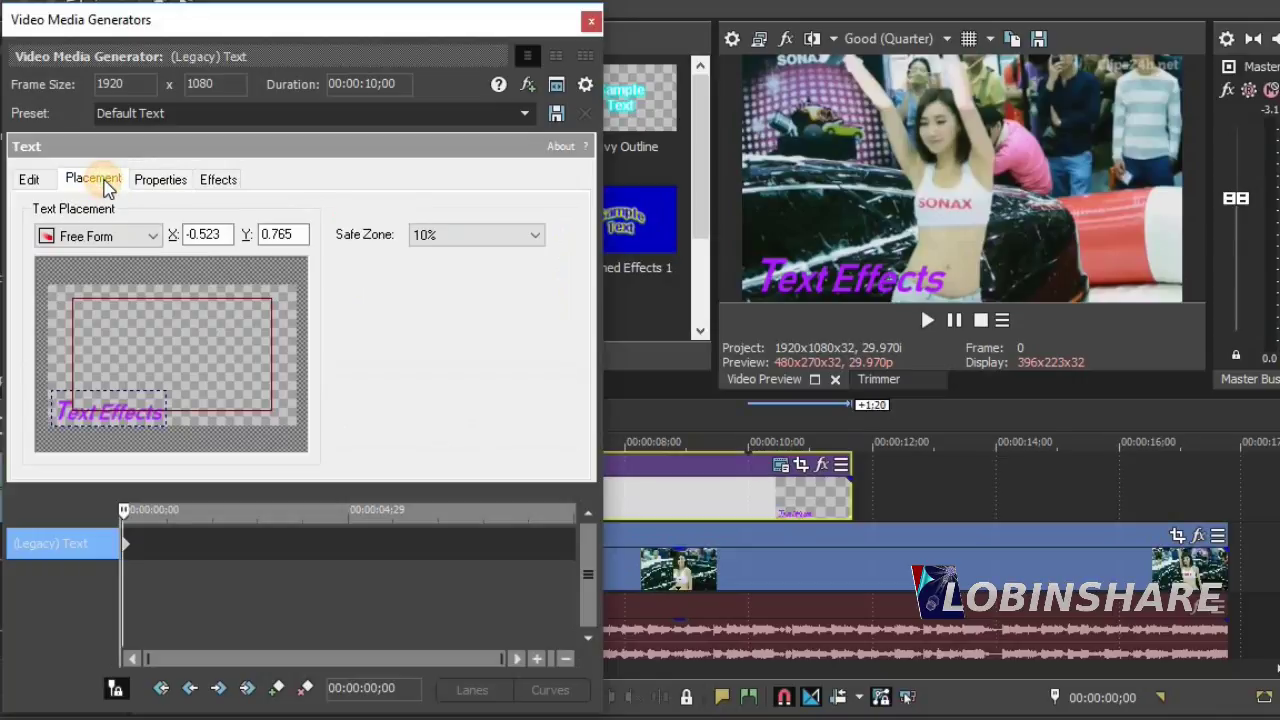
- Play the title in the preview from the start and pause at about 00:00:03;09
left_click(118, 690)
left_click(922, 322)
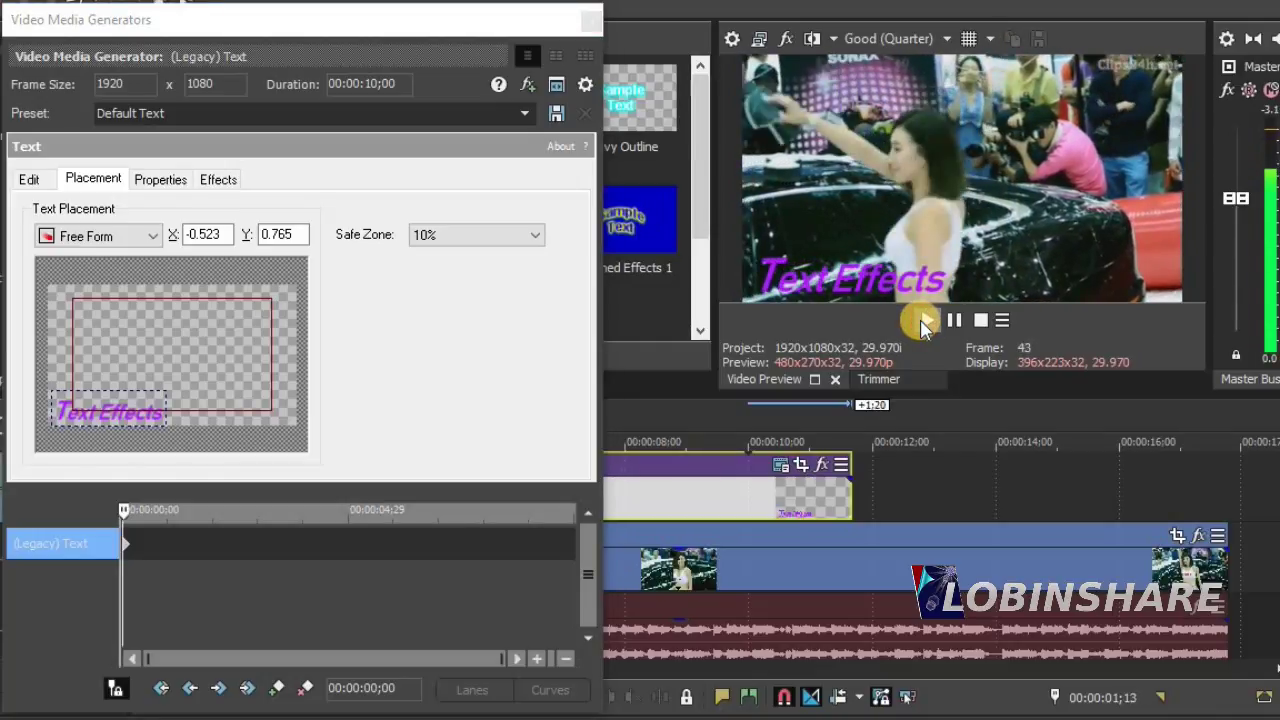
left_click(956, 329)
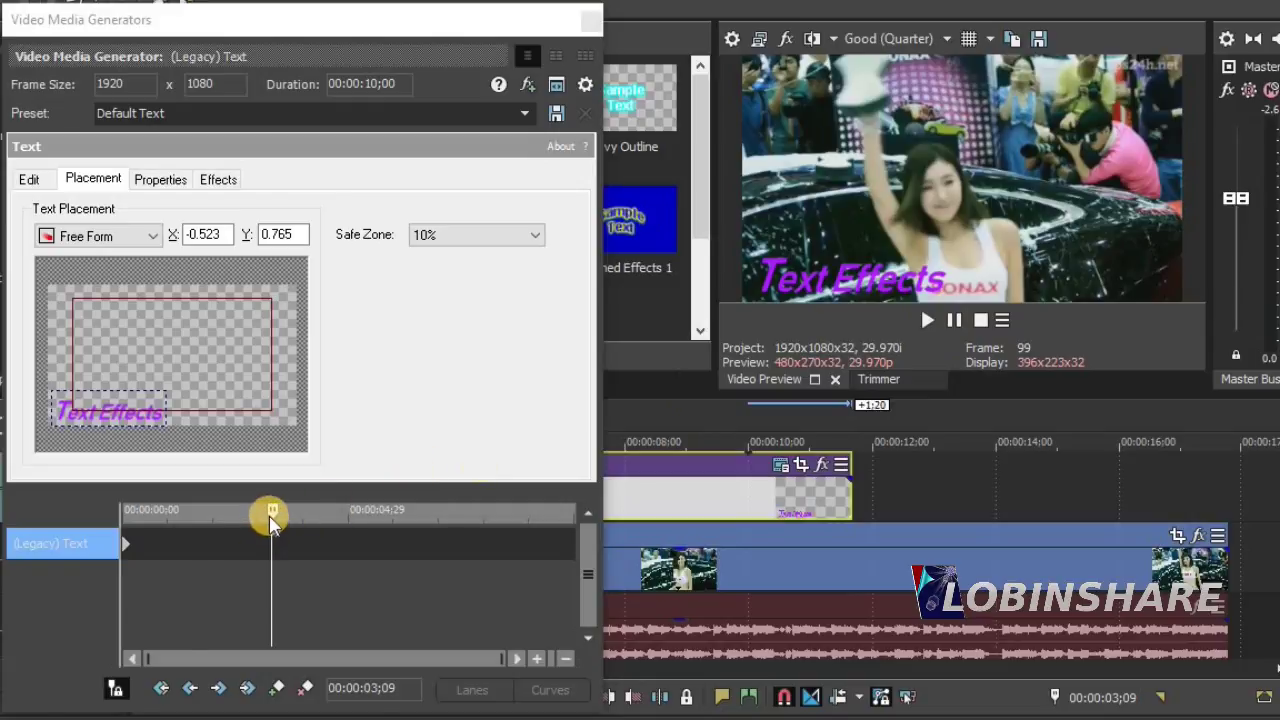
- Keyframe the text position at X -0.603, Y -0.859 at 00:00:00;00 and X -0.577, Y 0.796 at 00:00:03;28
left_click_drag(271, 520, 94, 509)
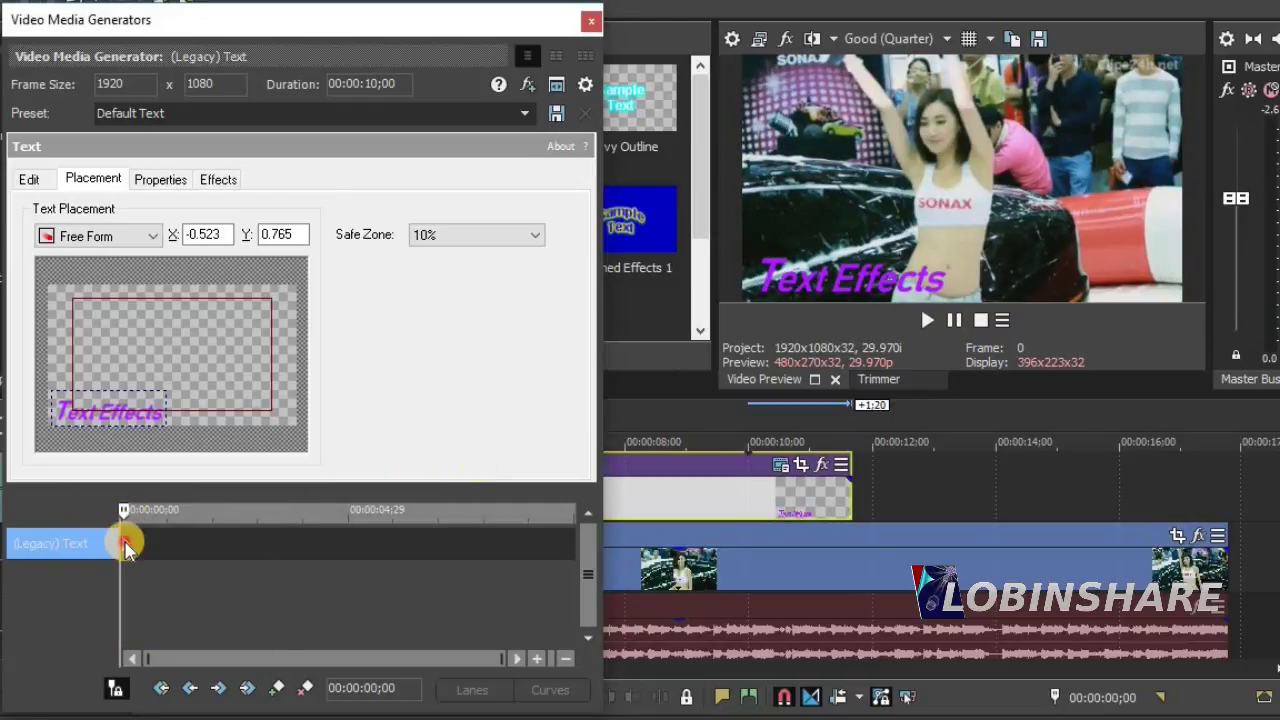
left_click_drag(114, 413, 105, 301)
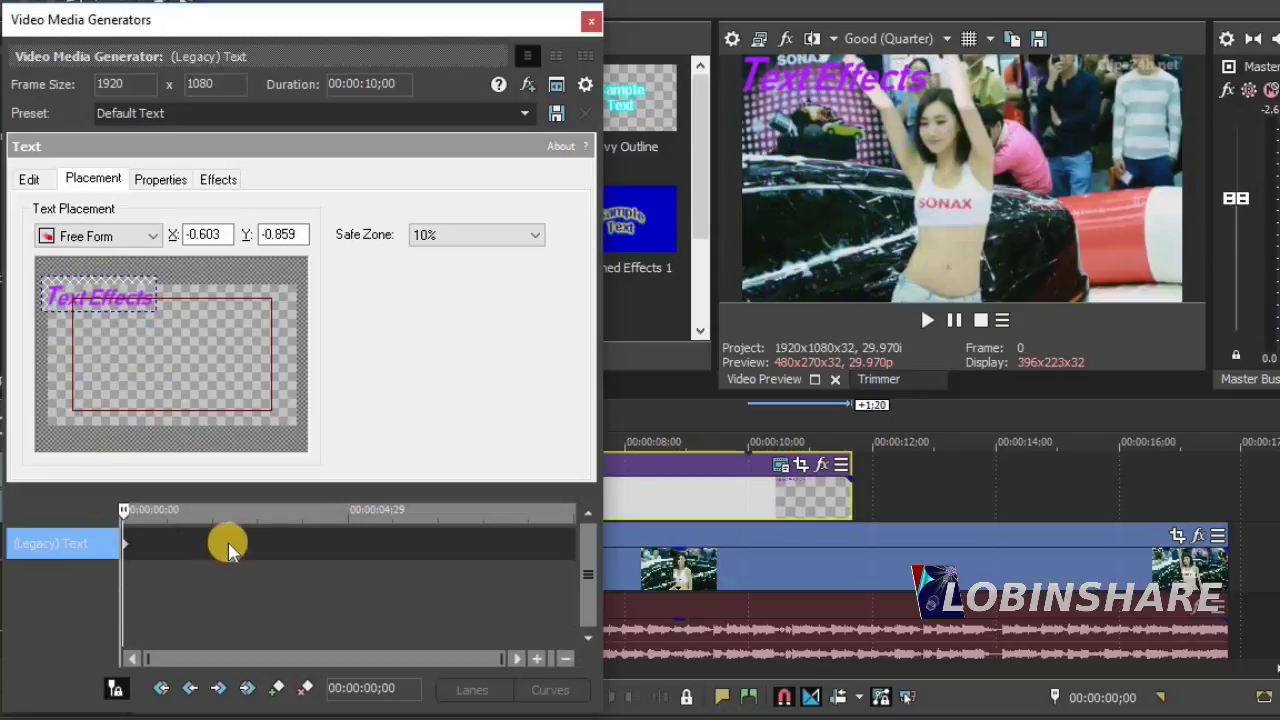
left_click(298, 544)
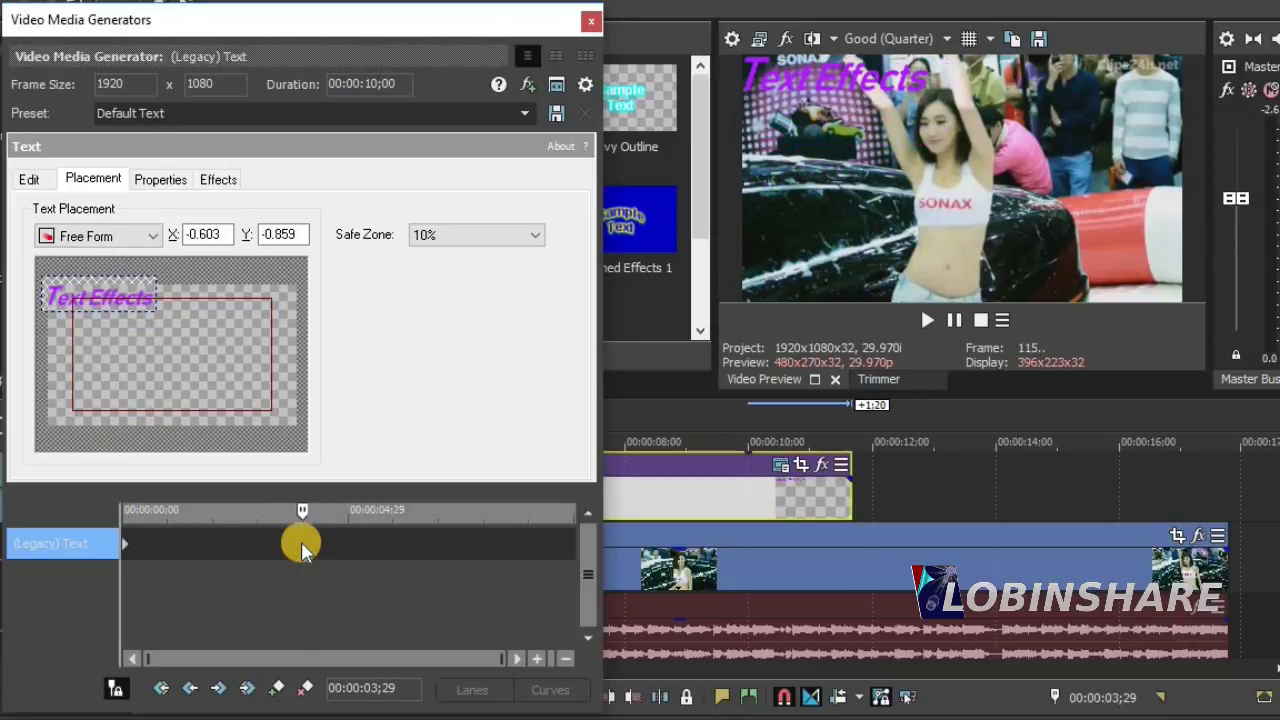
left_click(136, 290)
left_click_drag(129, 296, 132, 413)
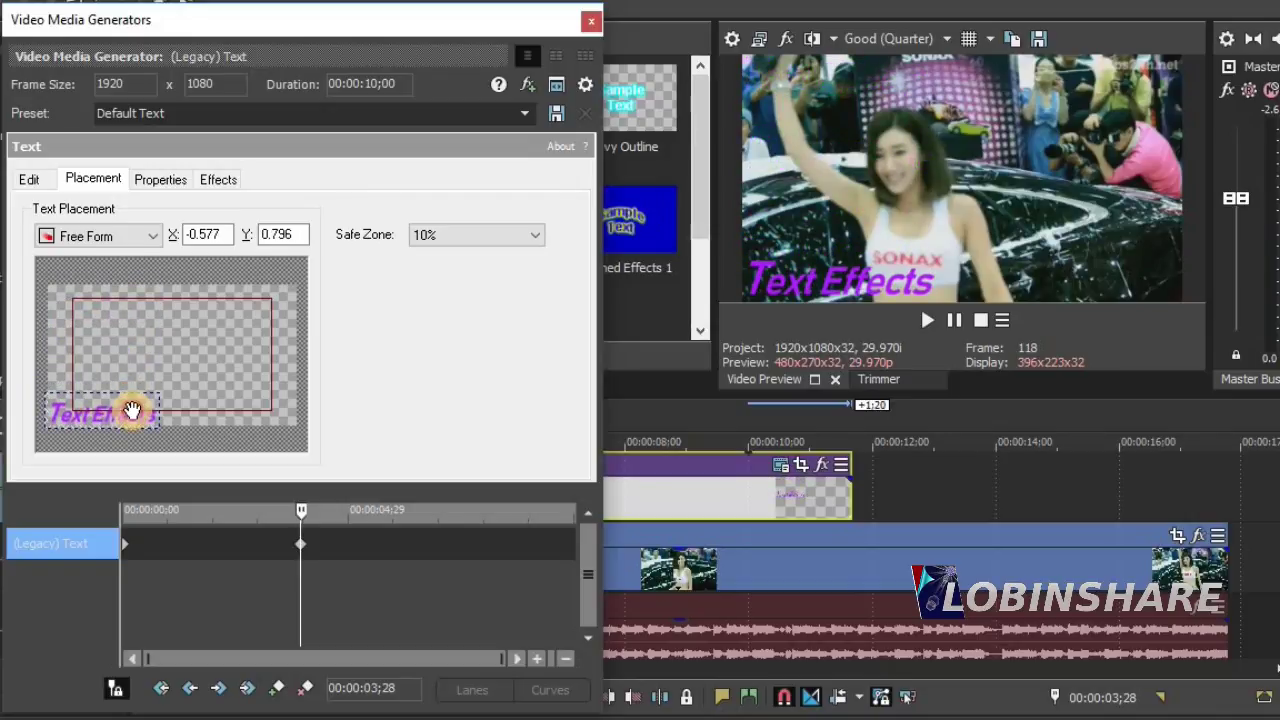
- Add position keyframes at 00:00:06;25 with X 0.550, Y 0.733 and at 00:00:09;04 with X -0.550, Y 0.670
left_click(432, 545)
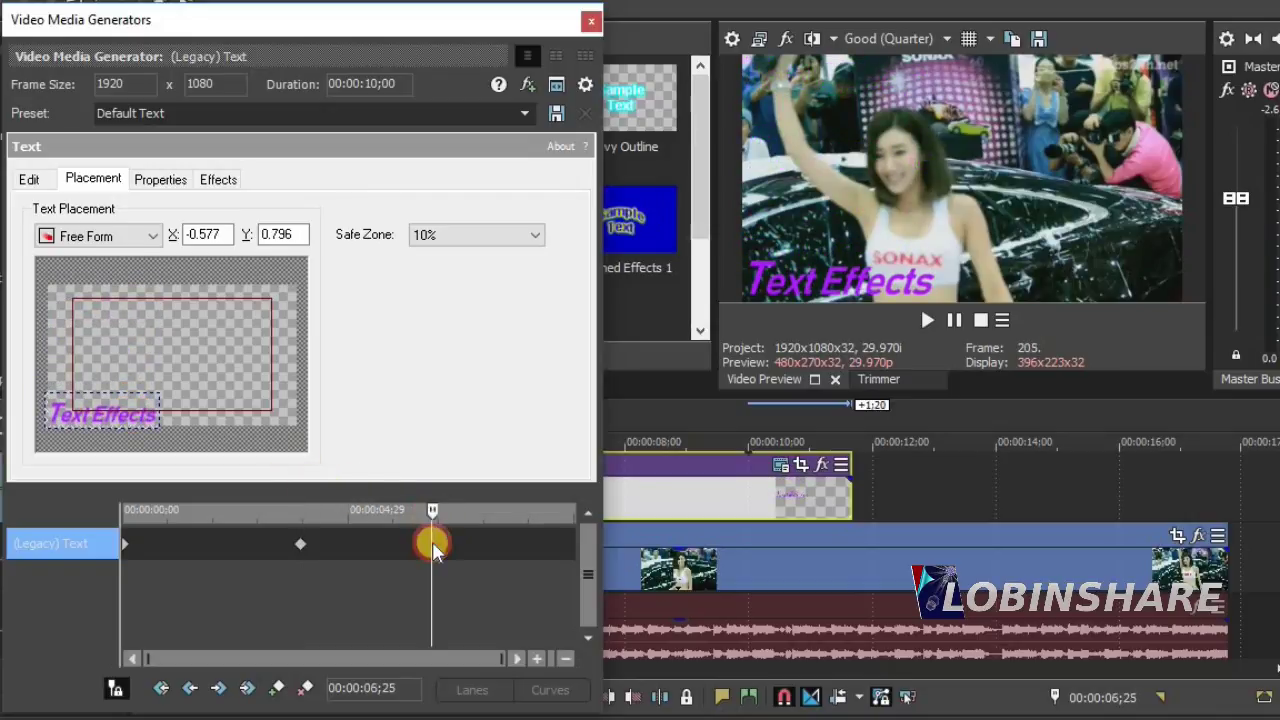
left_click_drag(110, 416, 255, 413)
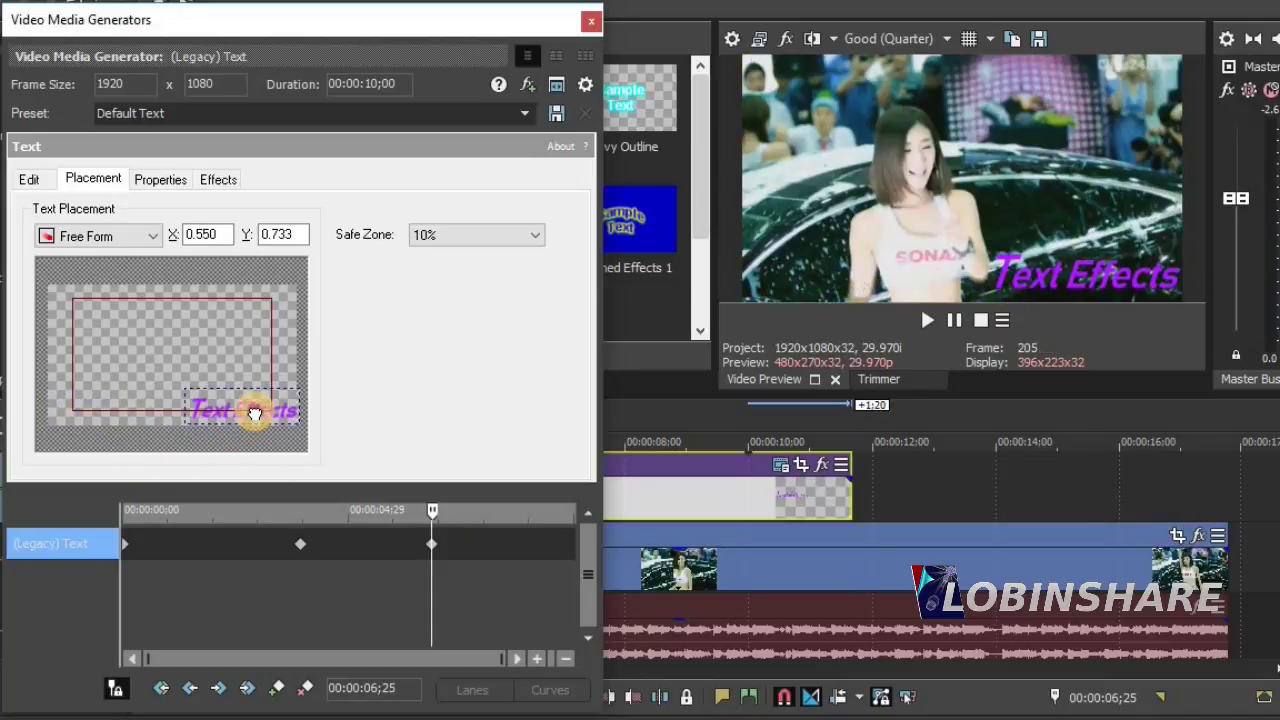
left_click(537, 522)
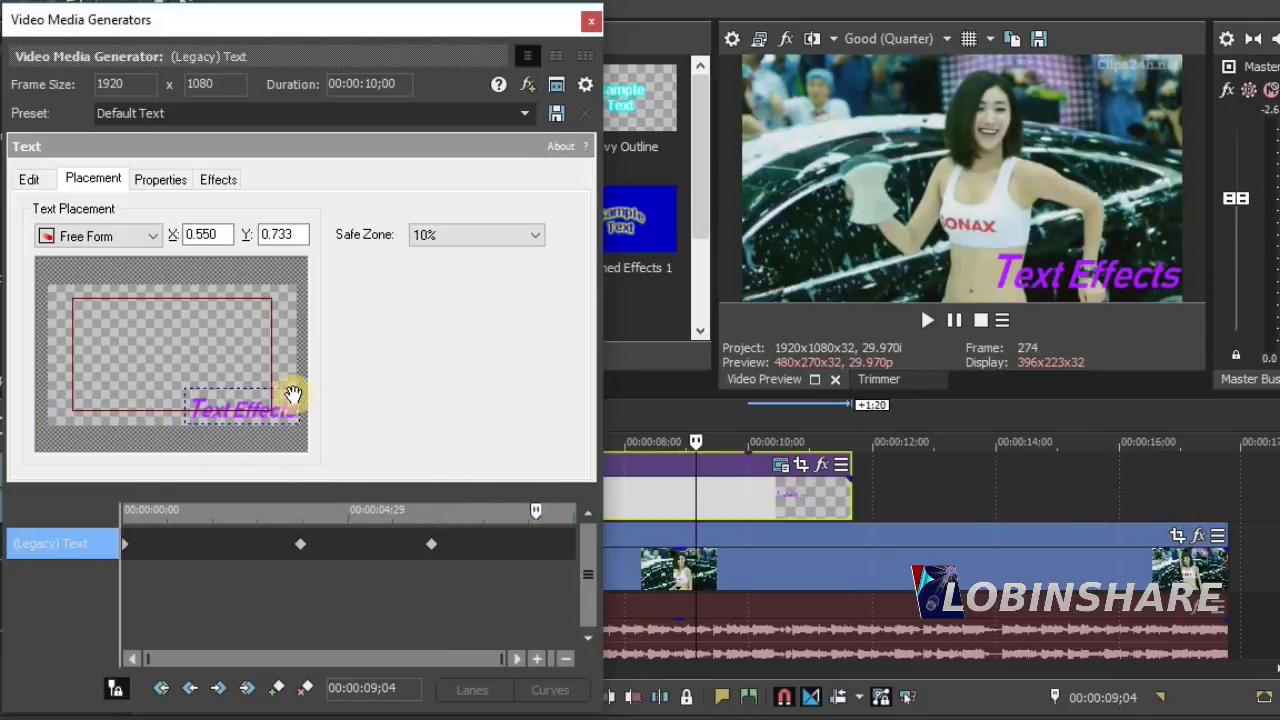
left_click_drag(284, 402, 141, 406)
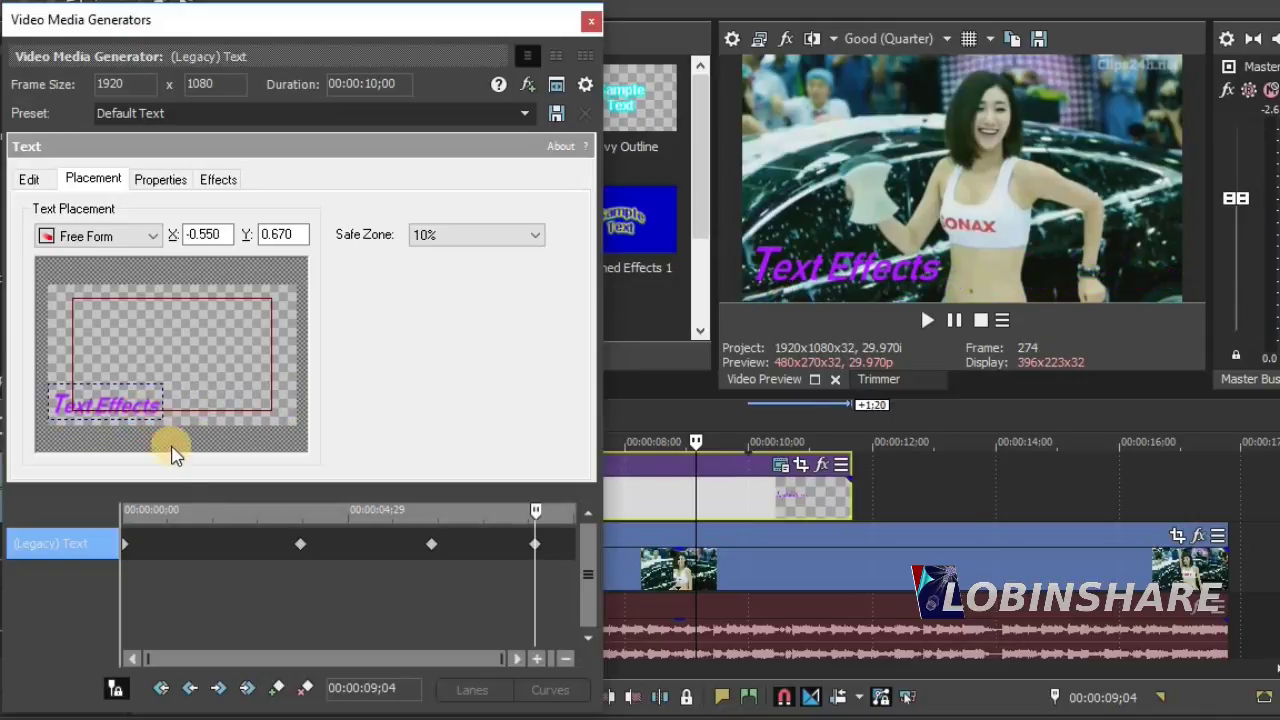
- Play the title animation from the start, pause at 00:00:09;29 and close the title's generator settings
left_click(133, 520)
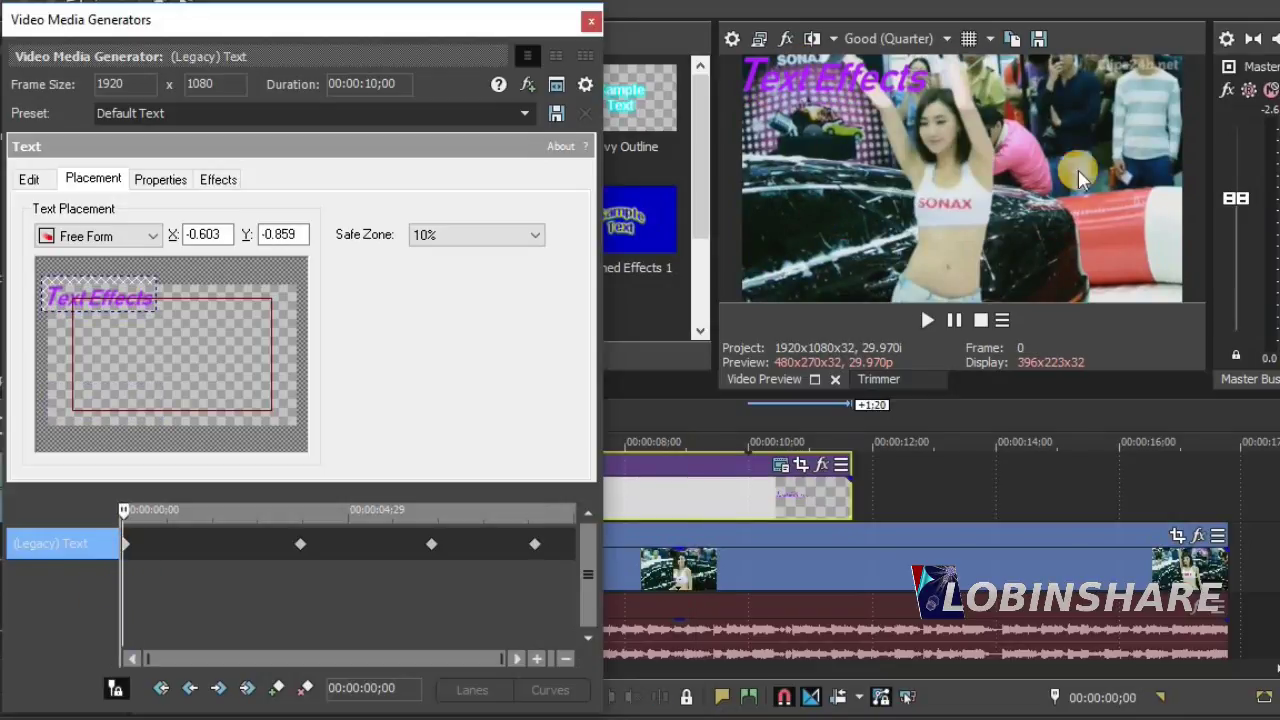
left_click(927, 320)
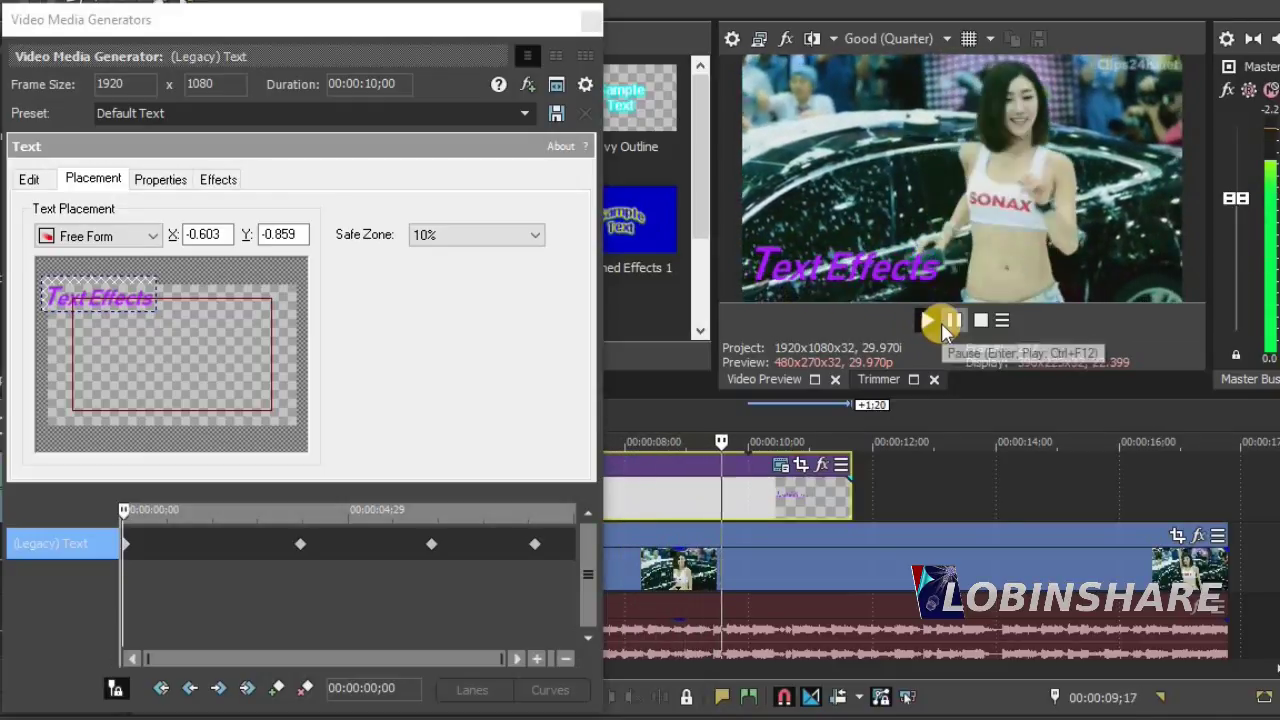
left_click(943, 322)
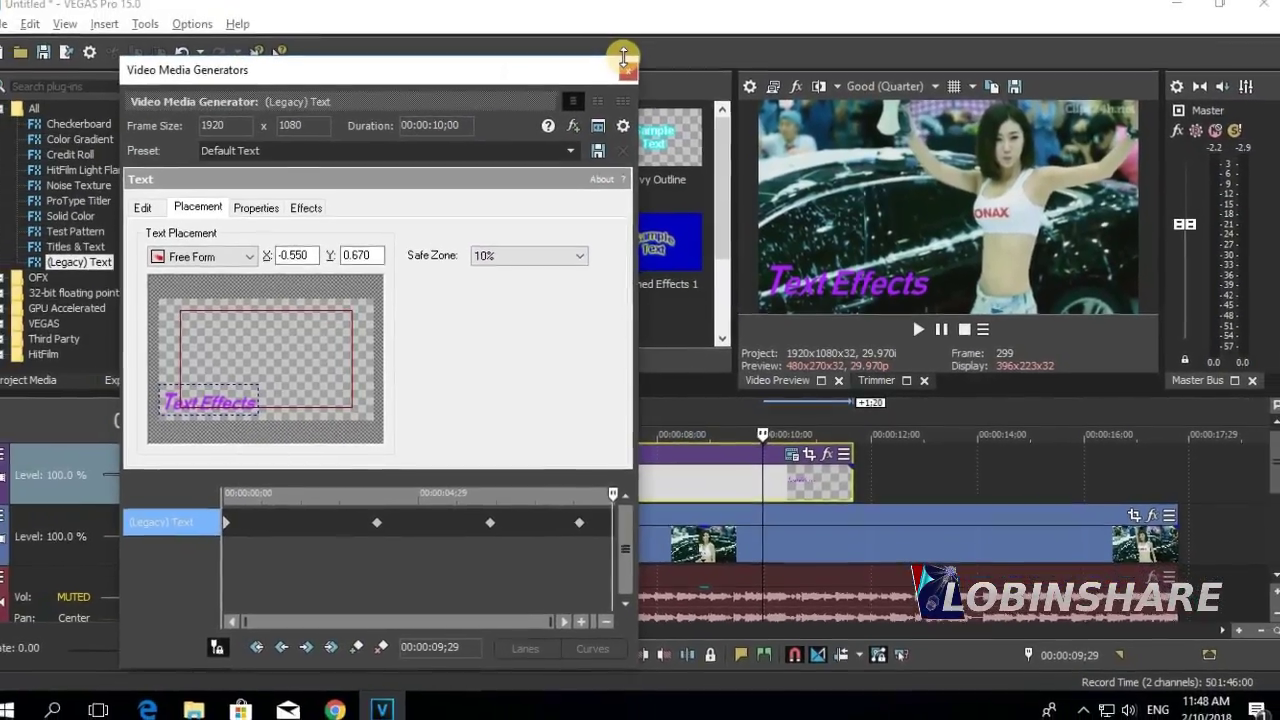
left_click(626, 69)
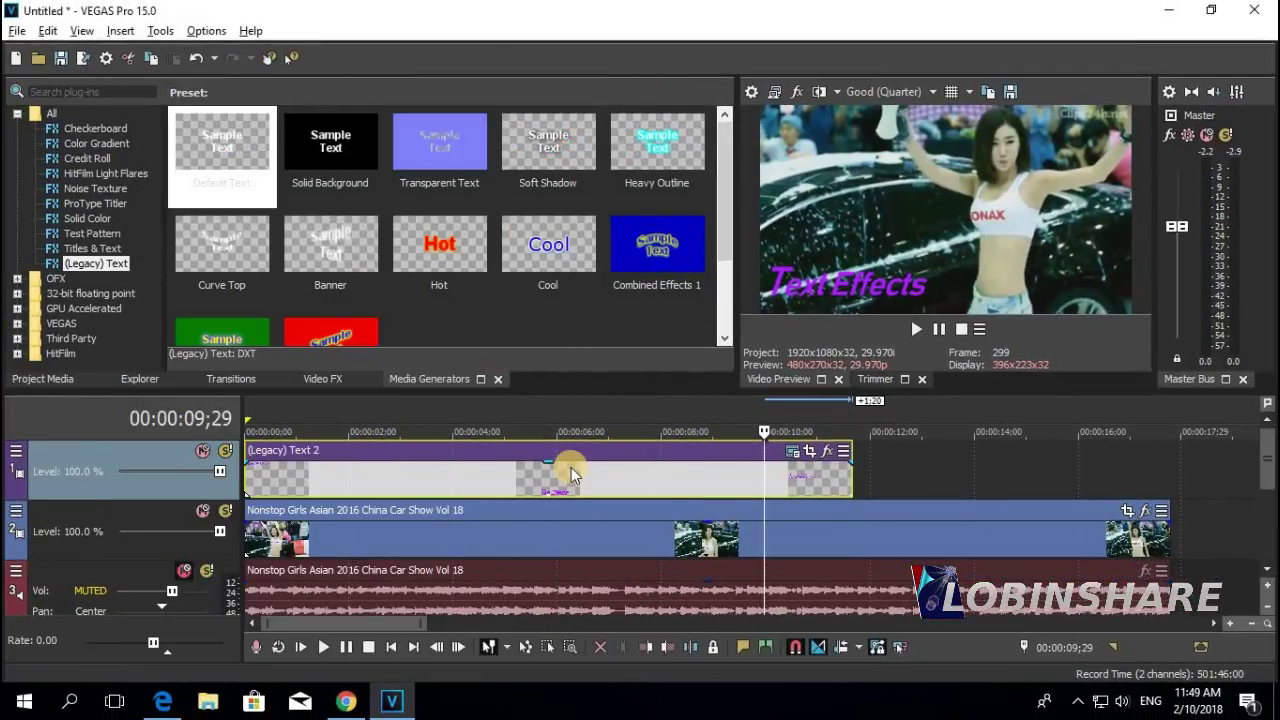
- Append "!!!" to the "Text Effects" title at 00:00:09;29 and close its generator settings
left_click(795, 457)
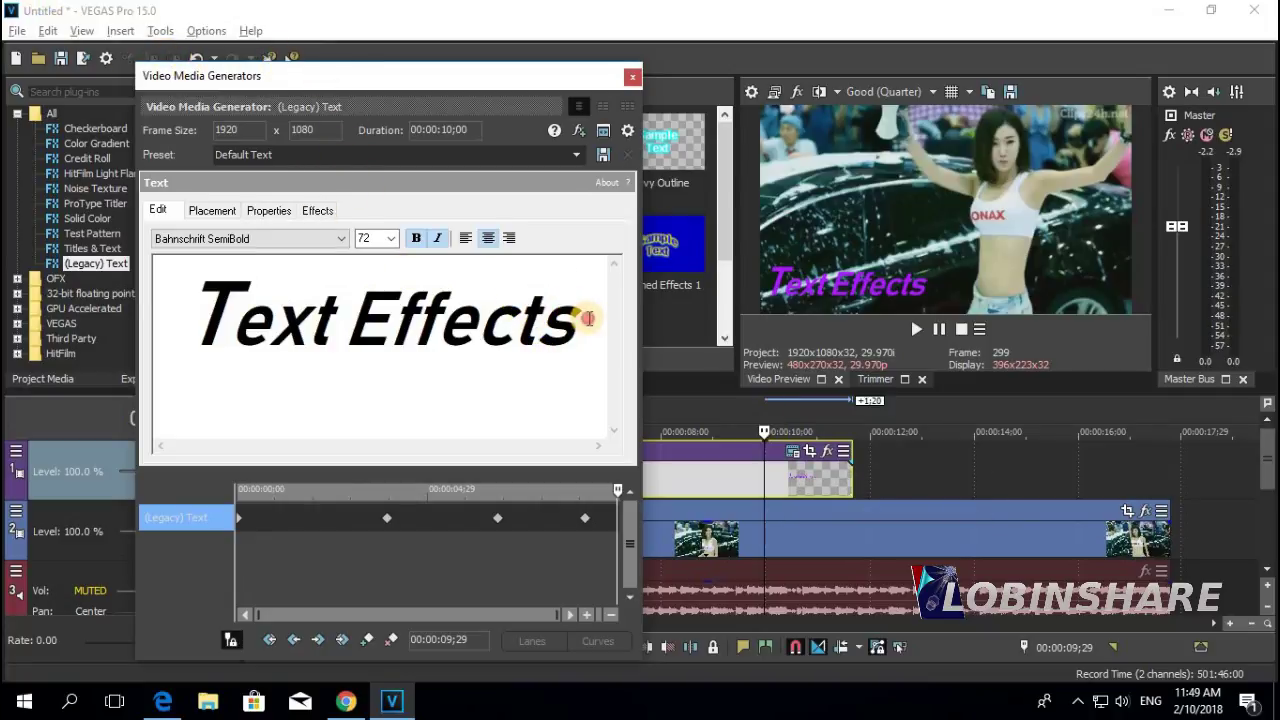
type("!!!")
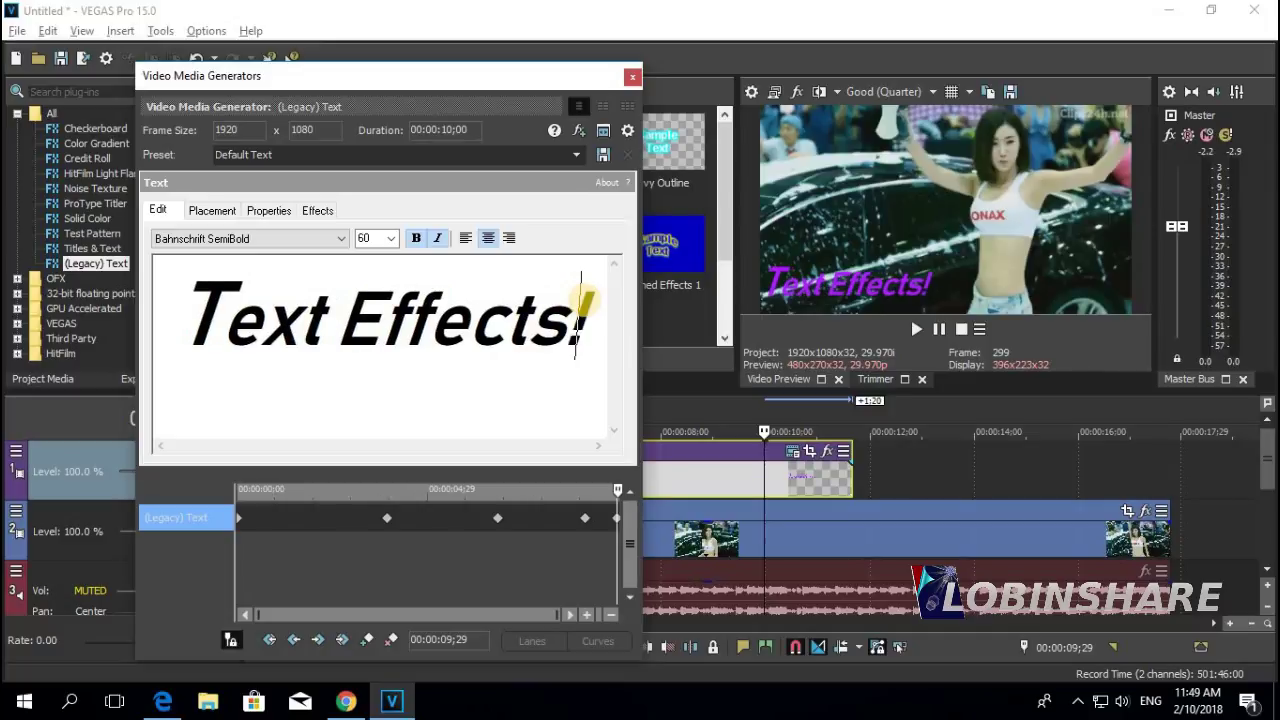
left_click(632, 77)
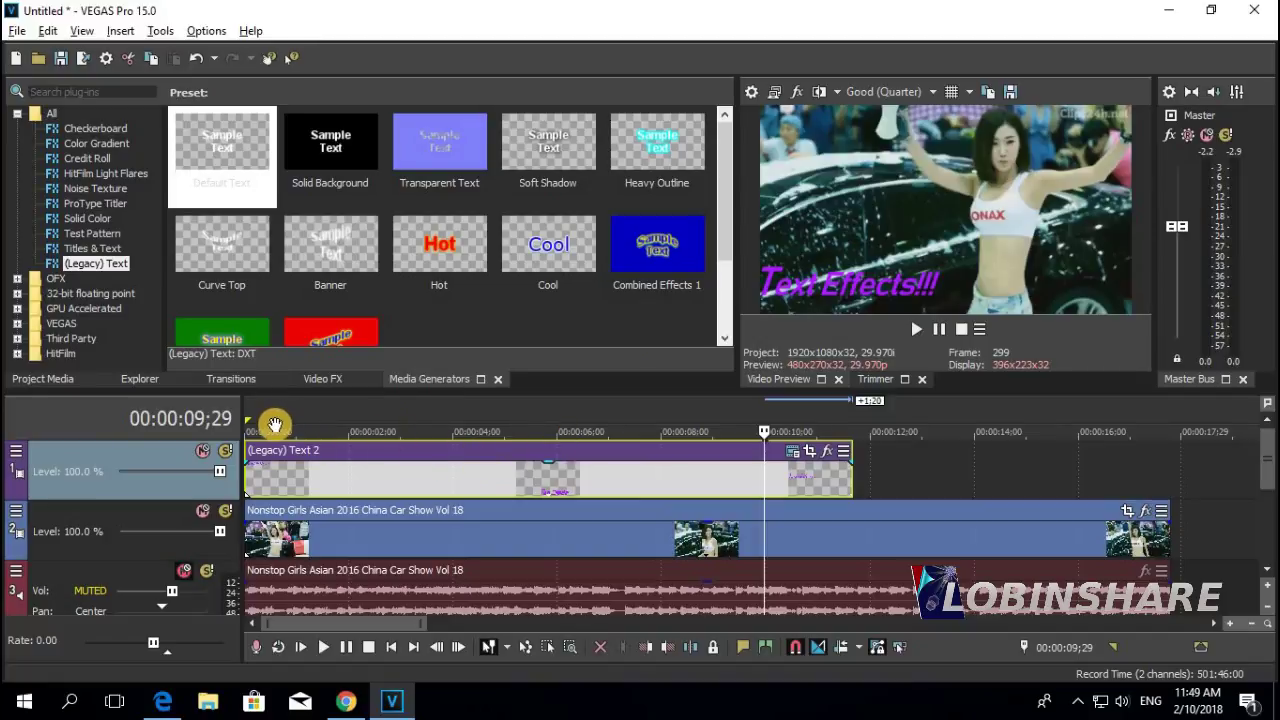
- Play the edited title from the start of the timeline and pause at 00:00:06;14
left_click(260, 478)
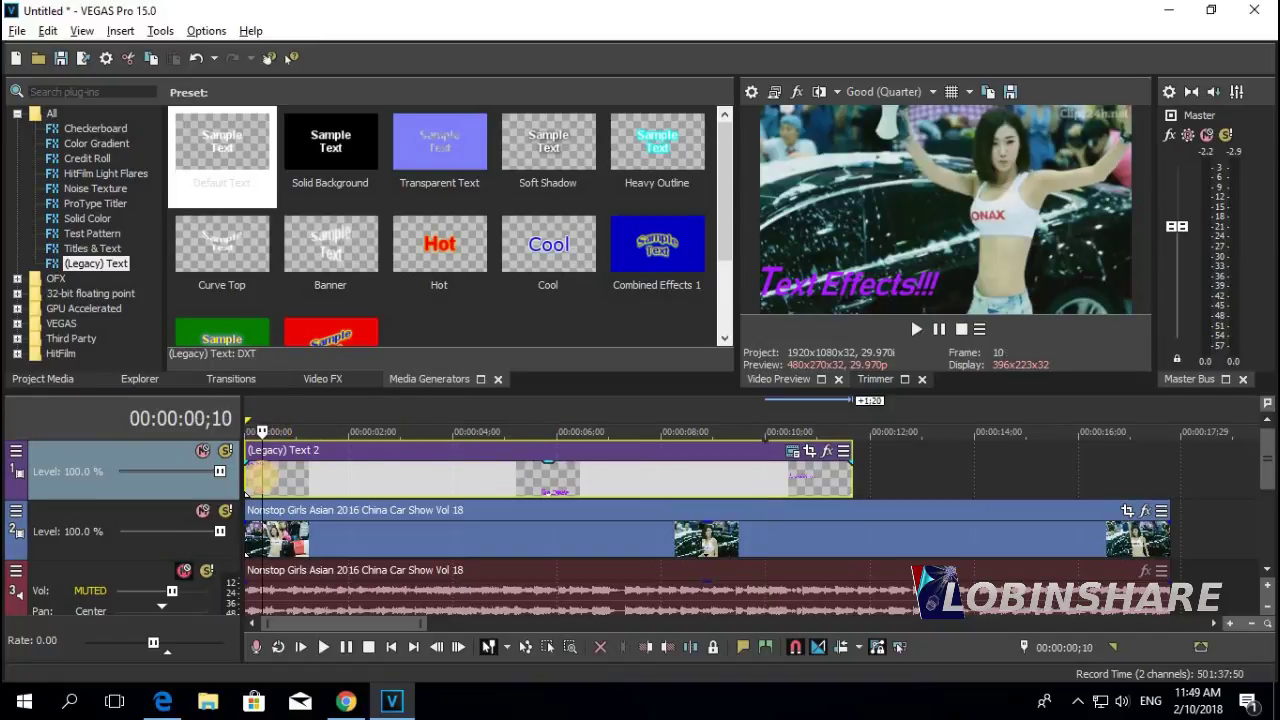
left_click(248, 478)
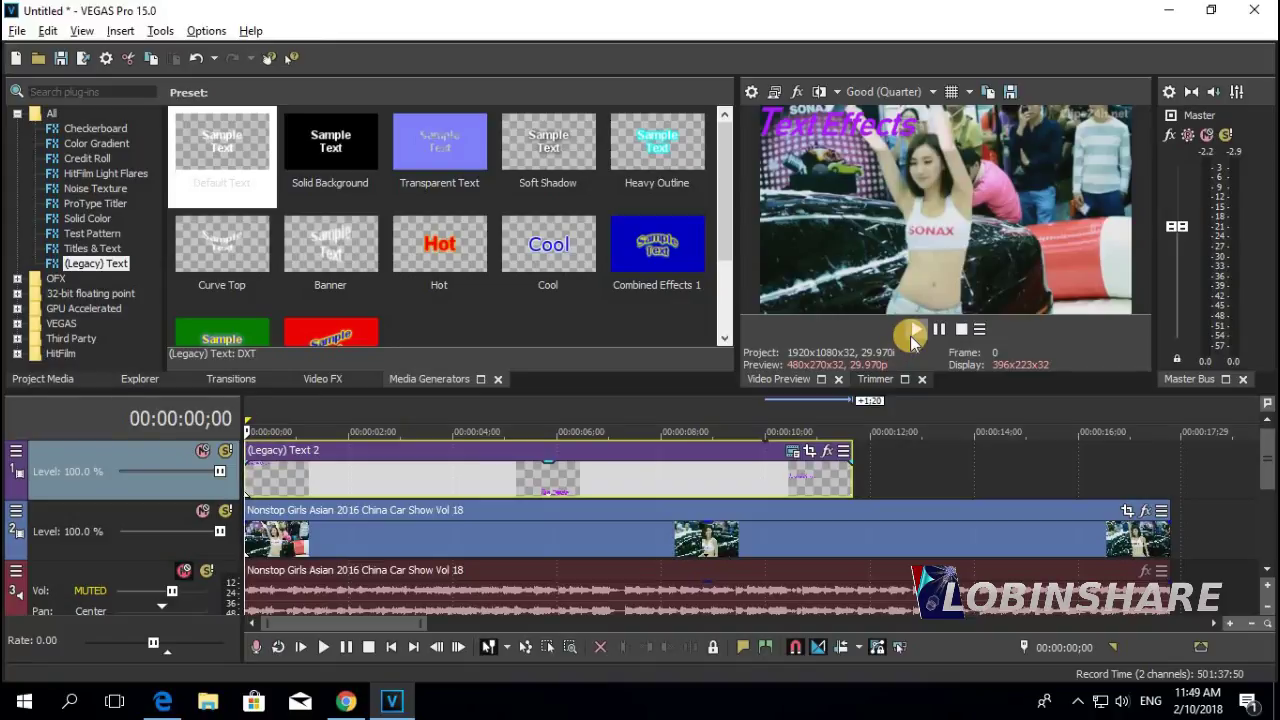
left_click(910, 335)
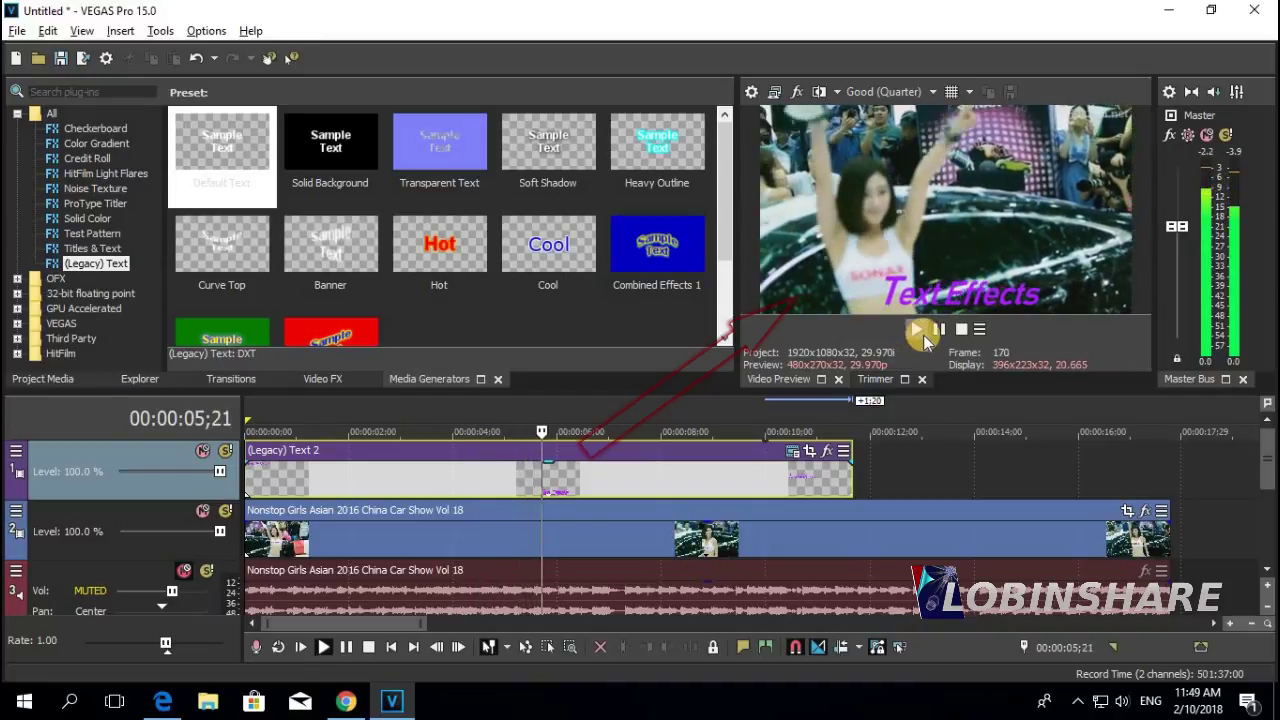
left_click(939, 329)
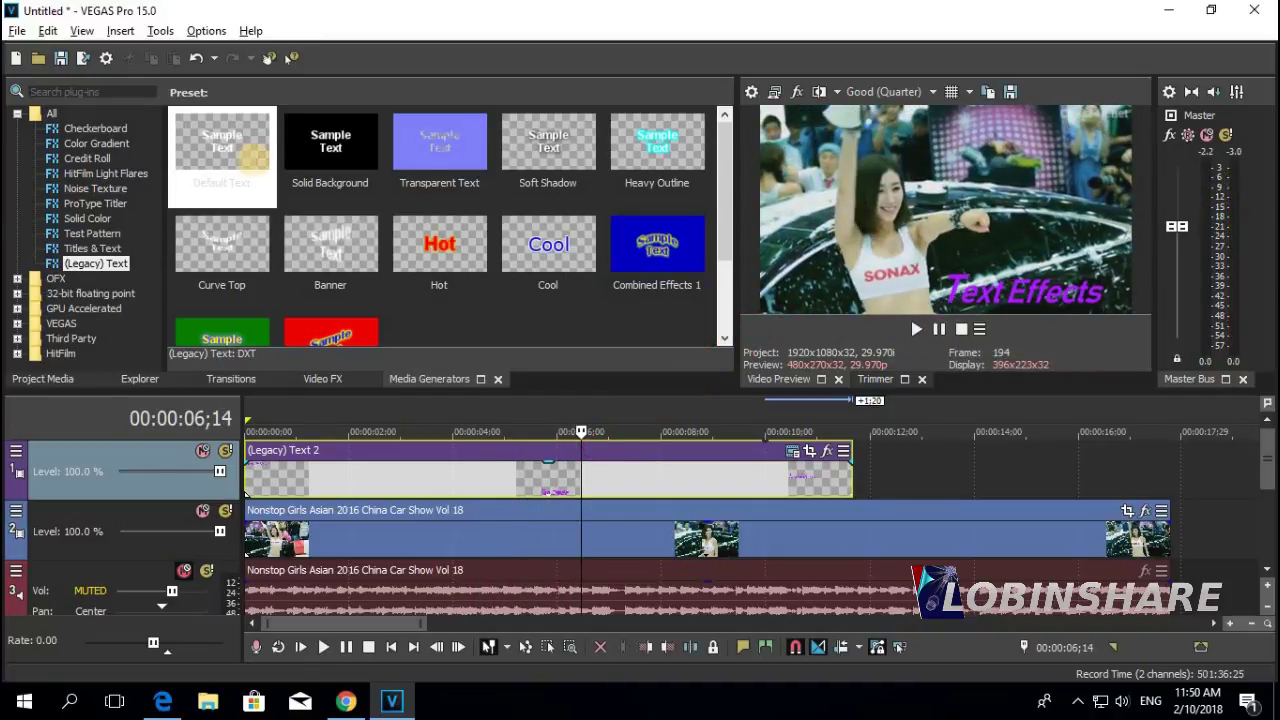
- Add a (Legacy) Text event with the Cool preset directly after the first title and trim its end to the video clip's end
left_click_drag(529, 259, 871, 460)
left_click(1217, 622)
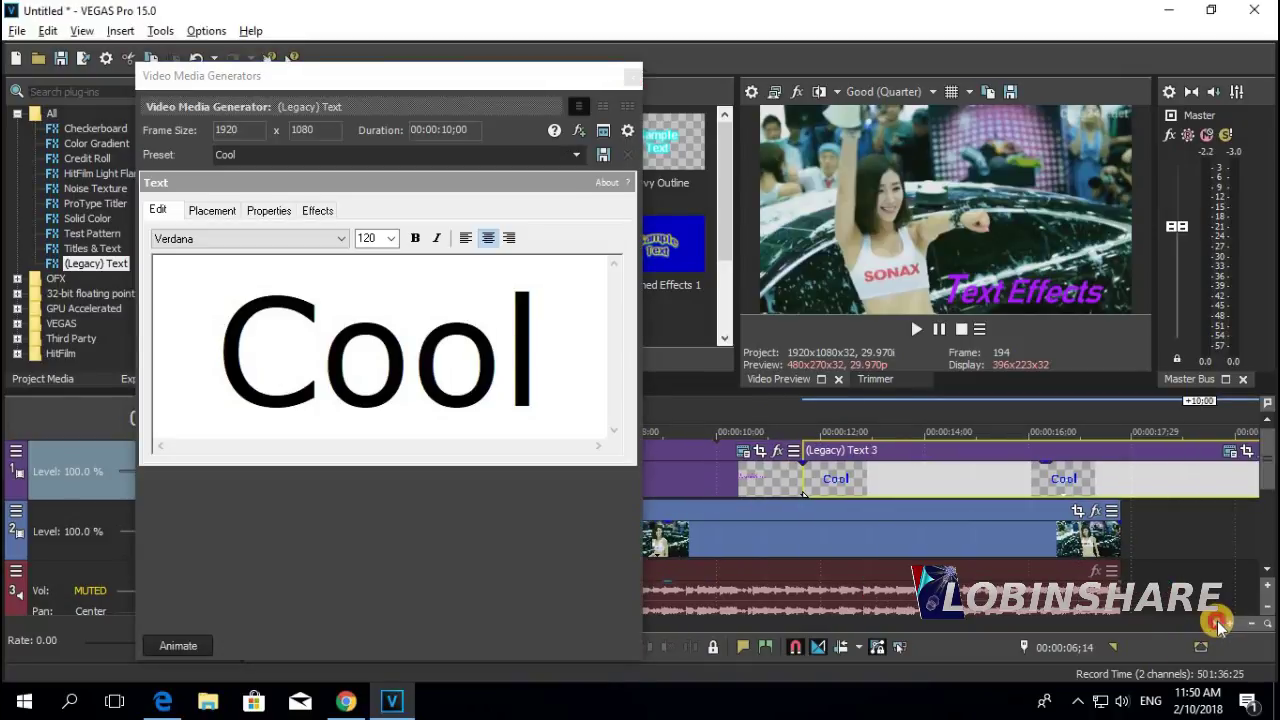
left_click_drag(1222, 479, 1029, 500)
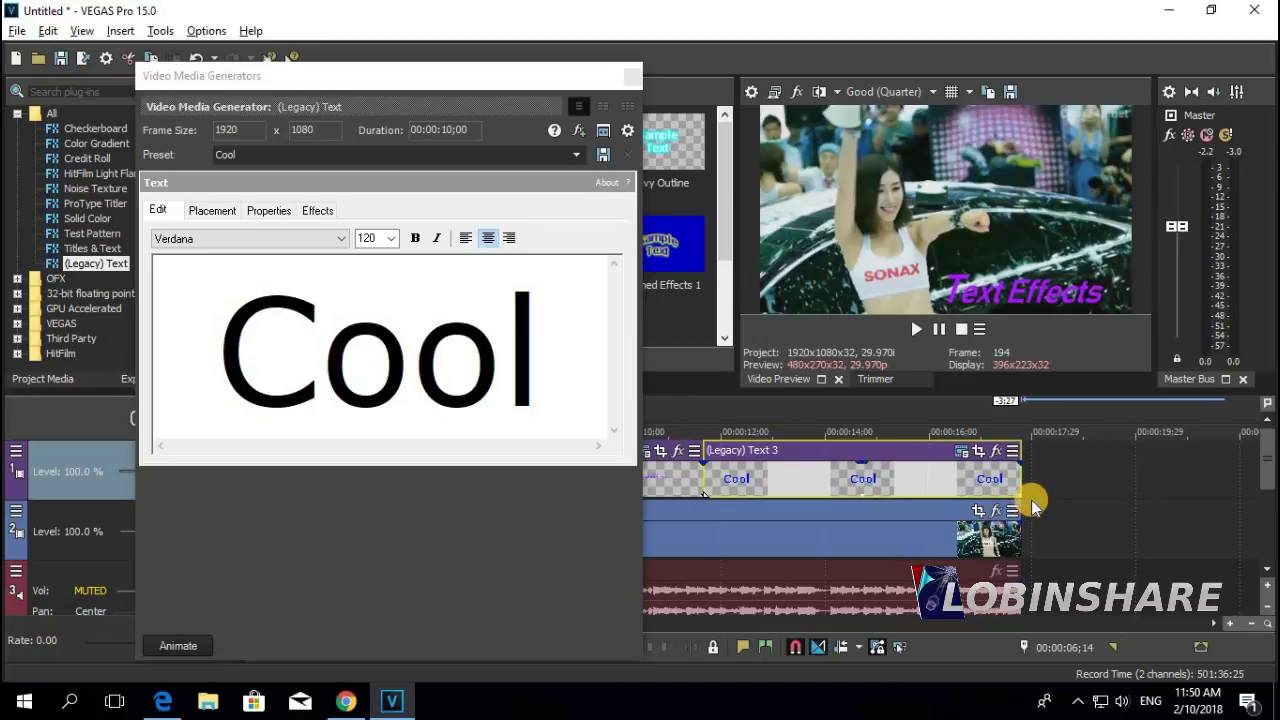
- Preview the new title at 00:00:13;17 and replace its text with "Wash"
left_click(801, 416)
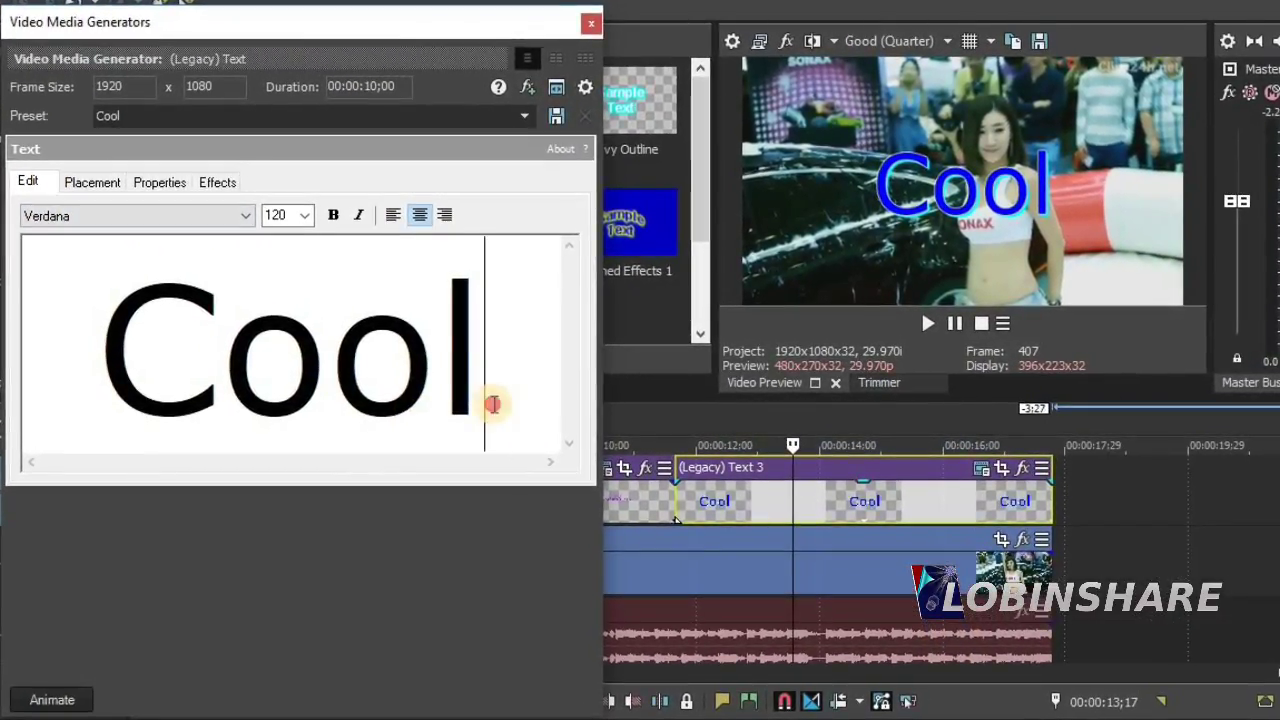
double_click(487, 400)
type("Wash")
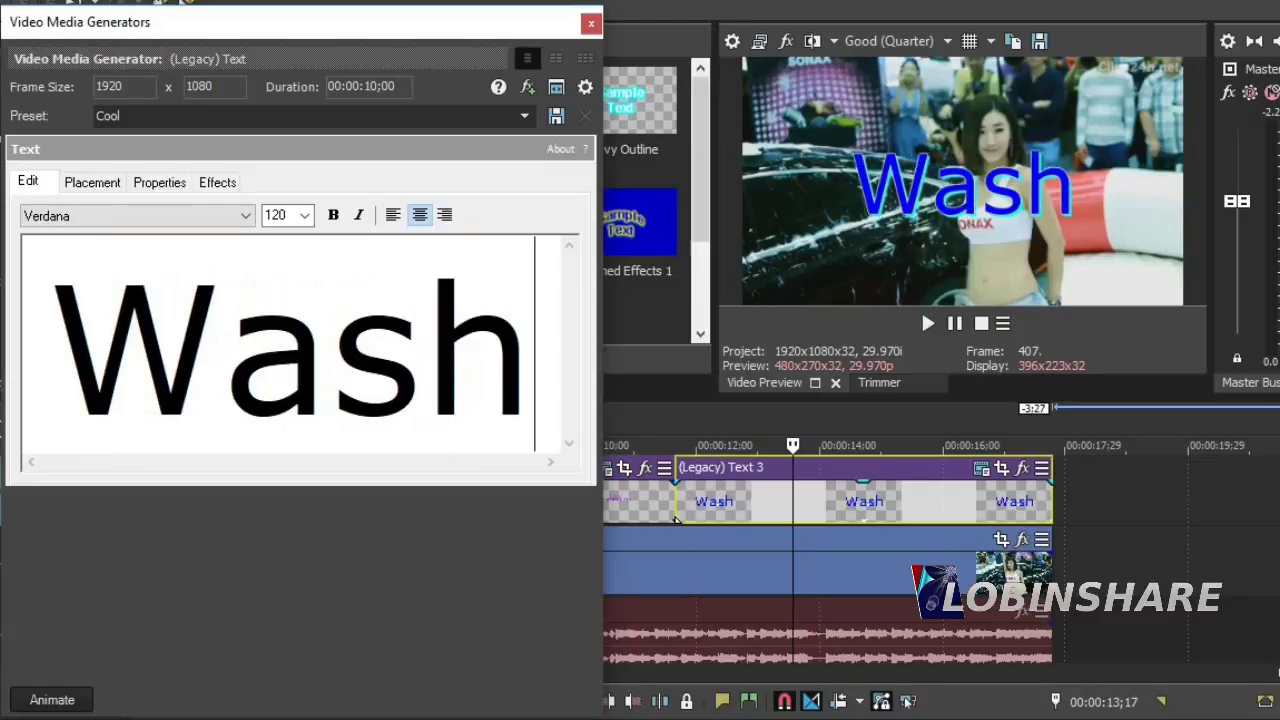
- Set the "Wash" text's font to Yu Gothic Light and place the text at the right side of the video frame
double_click(500, 380)
left_click(245, 216)
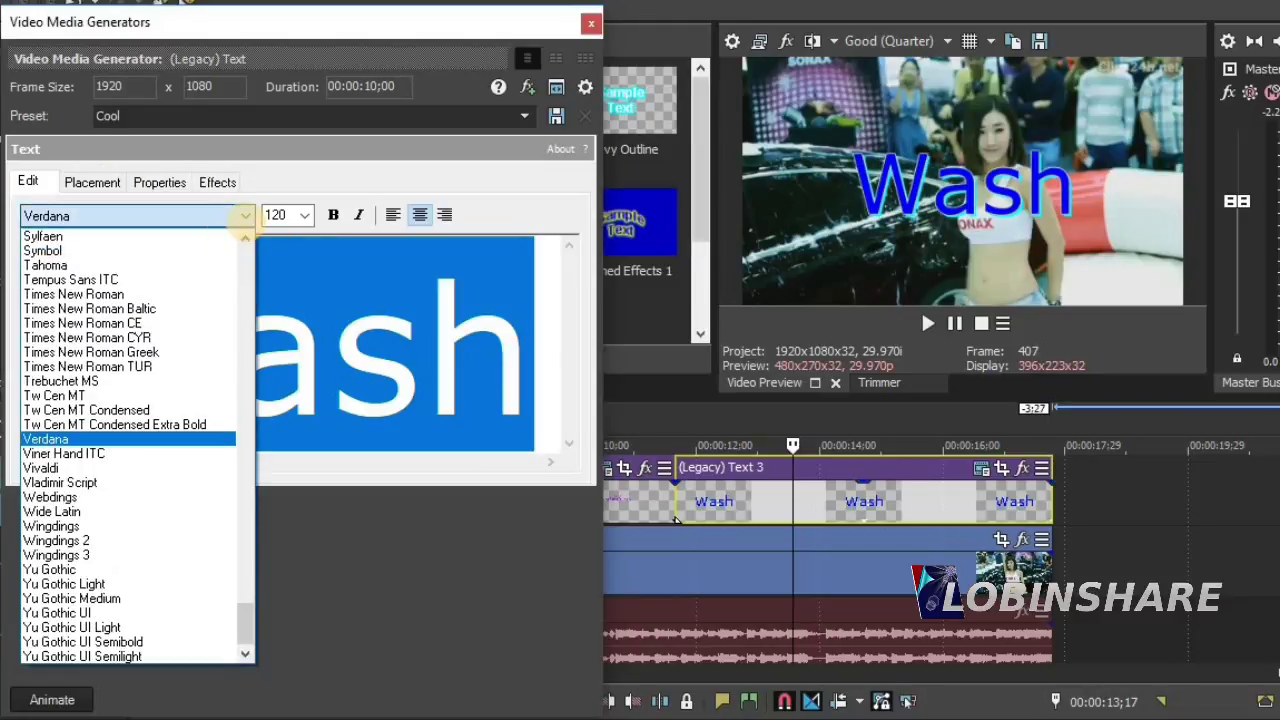
left_click(152, 592)
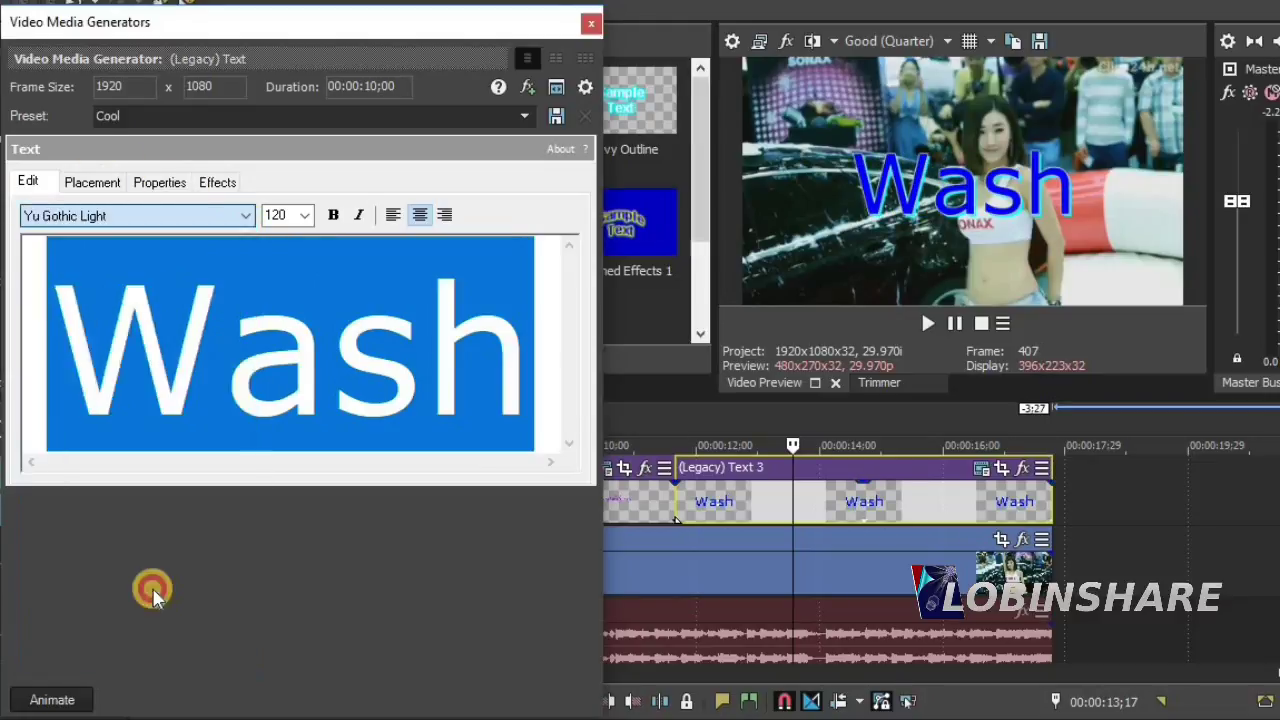
left_click(93, 183)
left_click_drag(181, 355, 239, 361)
- Set the text color to R 0, G 5, B 215, the tracking to 0.796 and the scaling to 0.833
left_click(159, 185)
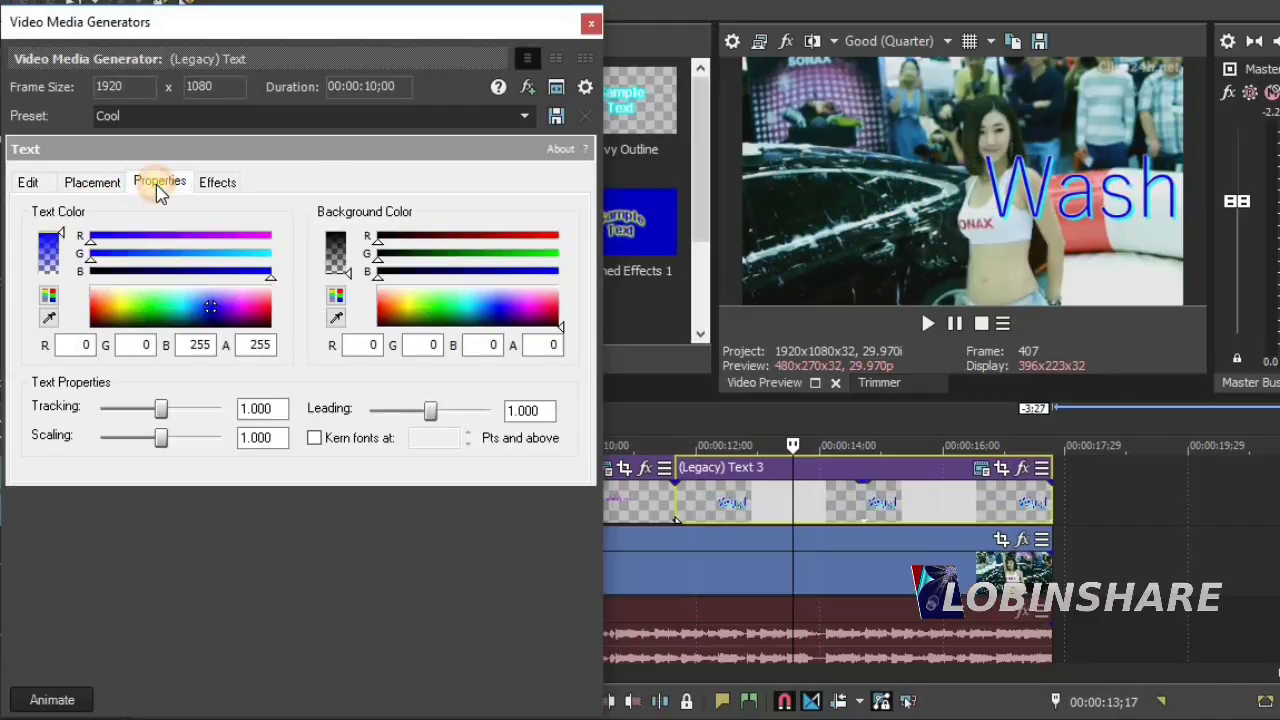
left_click_drag(211, 308, 213, 318)
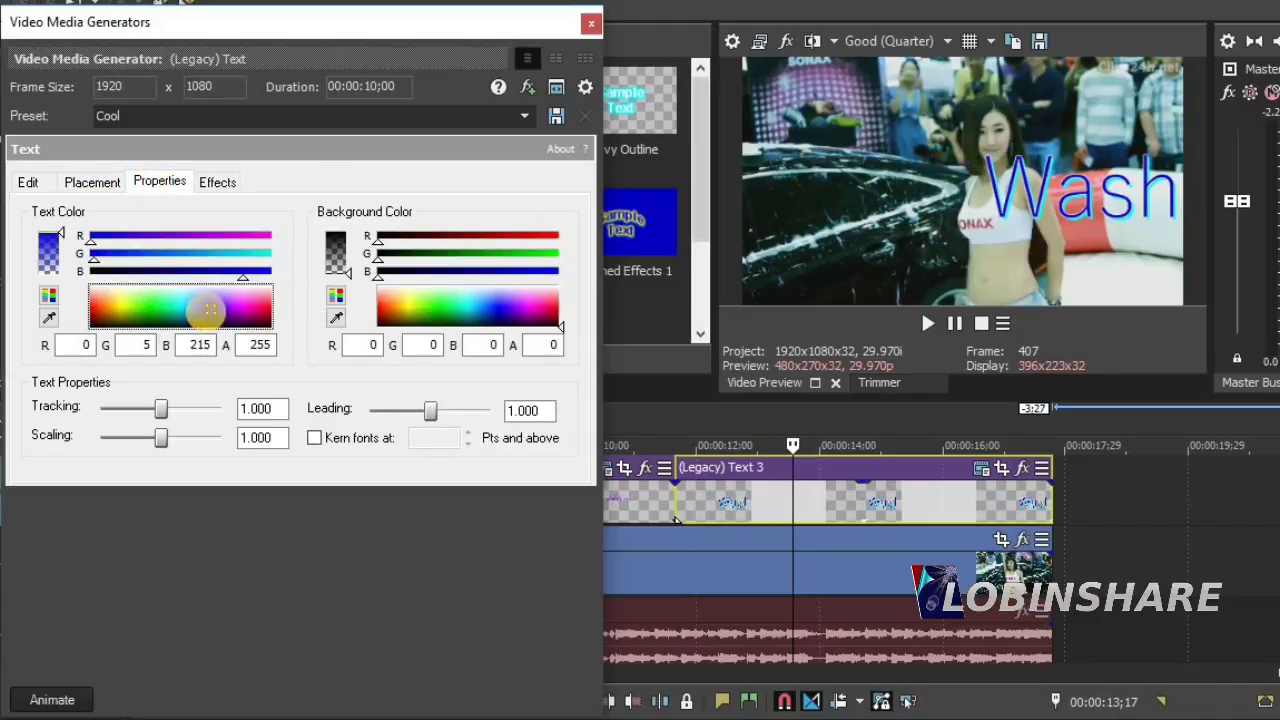
left_click_drag(163, 412, 155, 445)
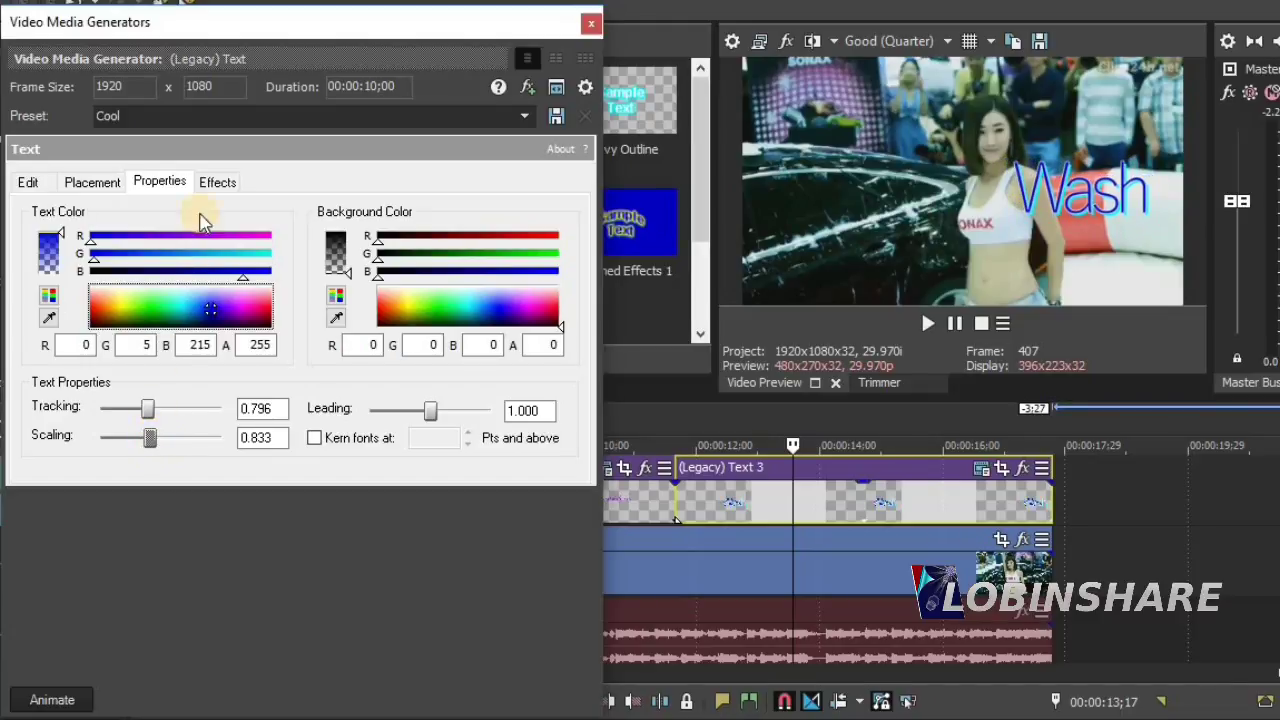
- Give the "Wash" text an orange-red outline with feather 0.000 and width 0.309
left_click(215, 185)
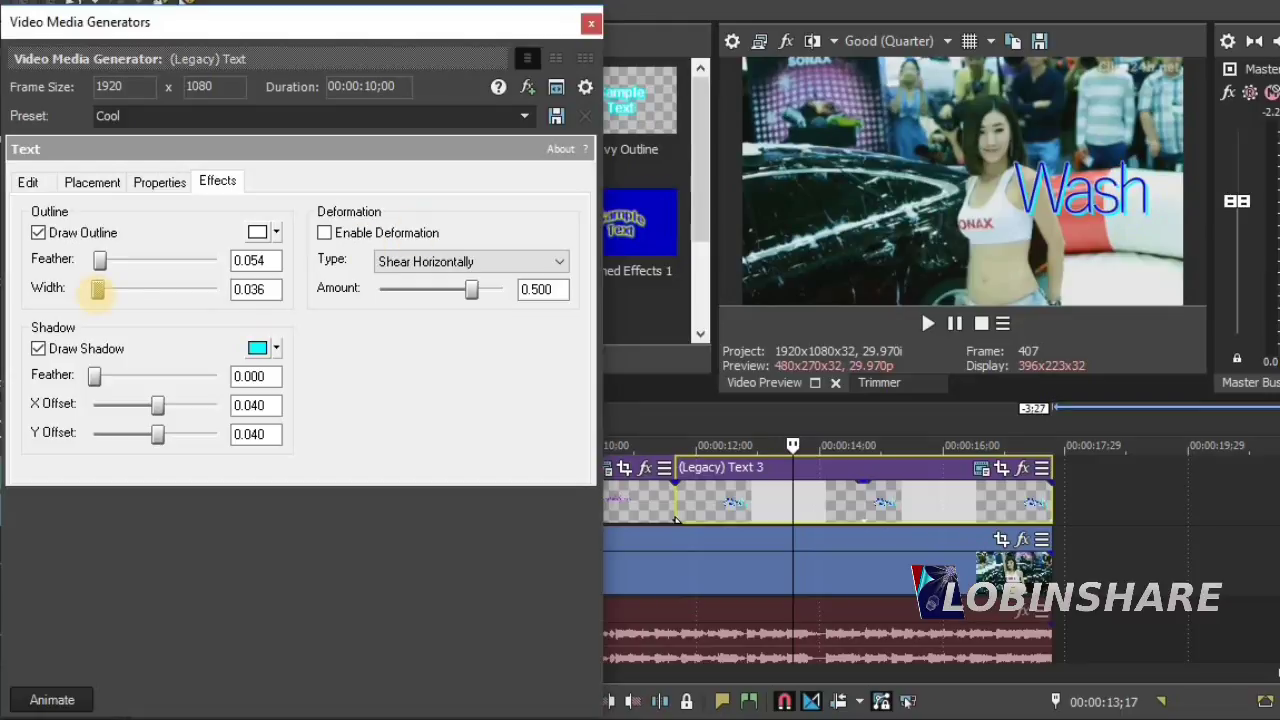
left_click(276, 233)
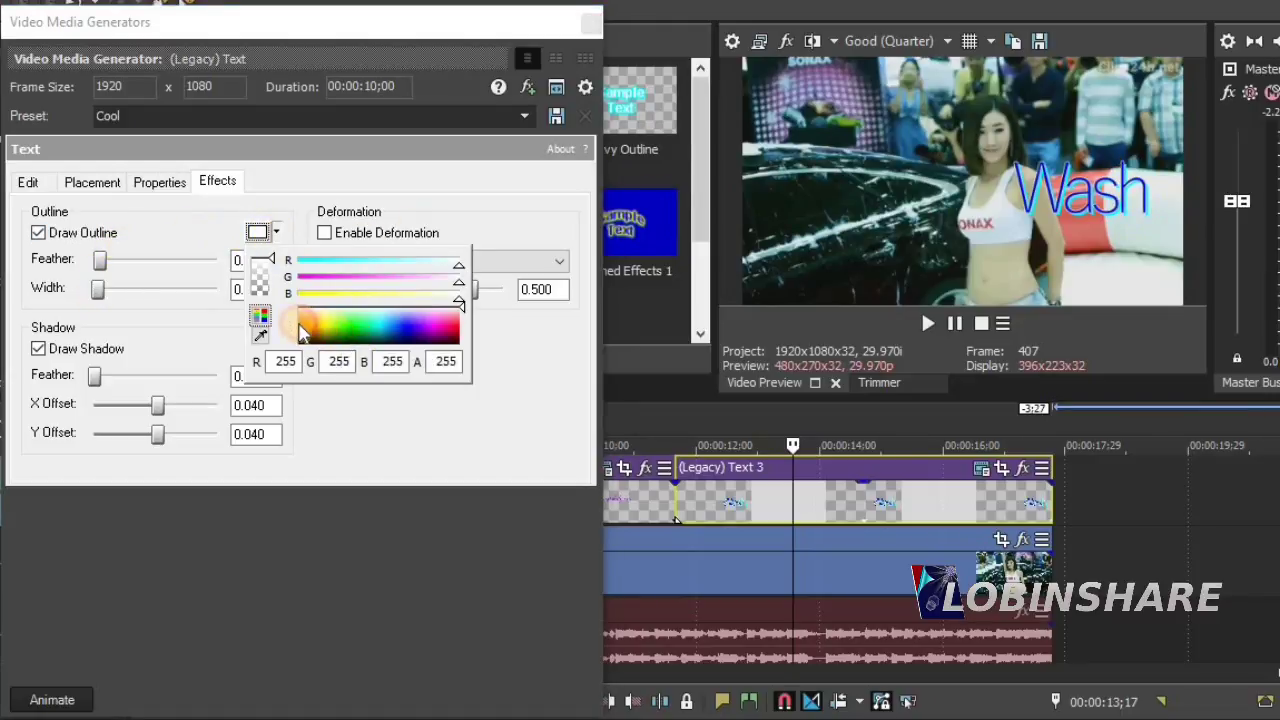
left_click(302, 330)
left_click(521, 236)
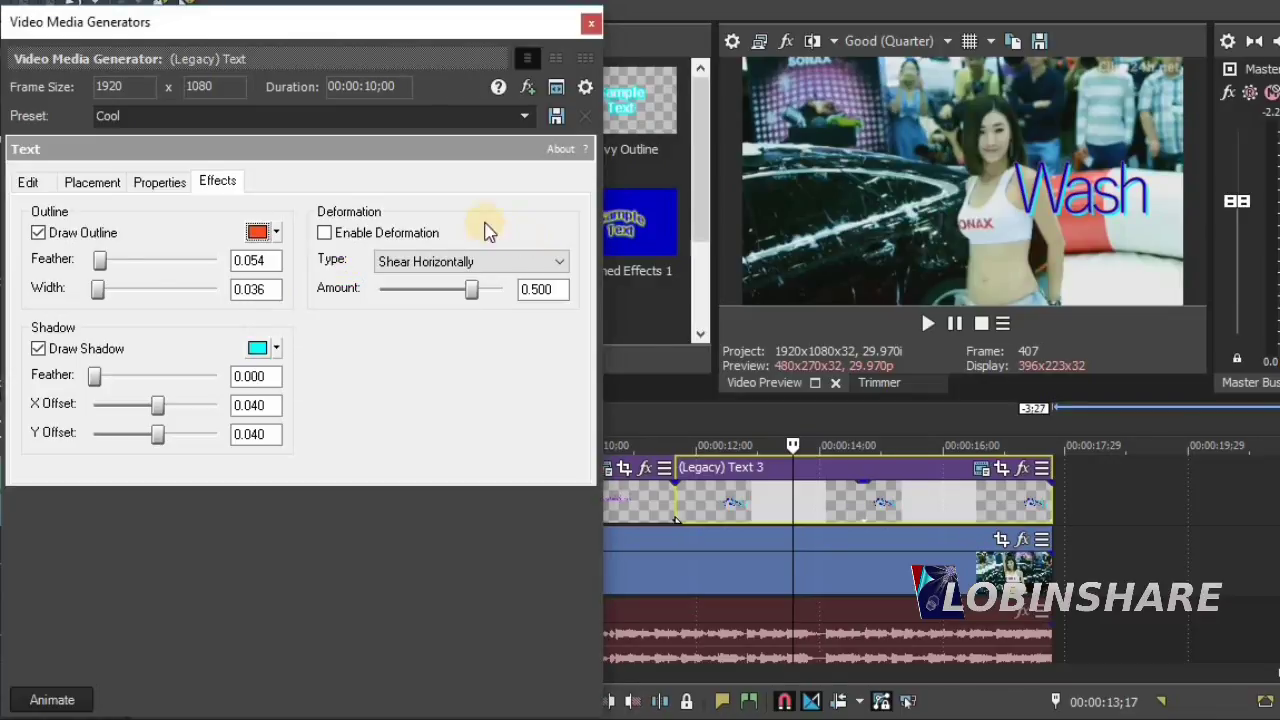
left_click_drag(100, 262, 20, 272)
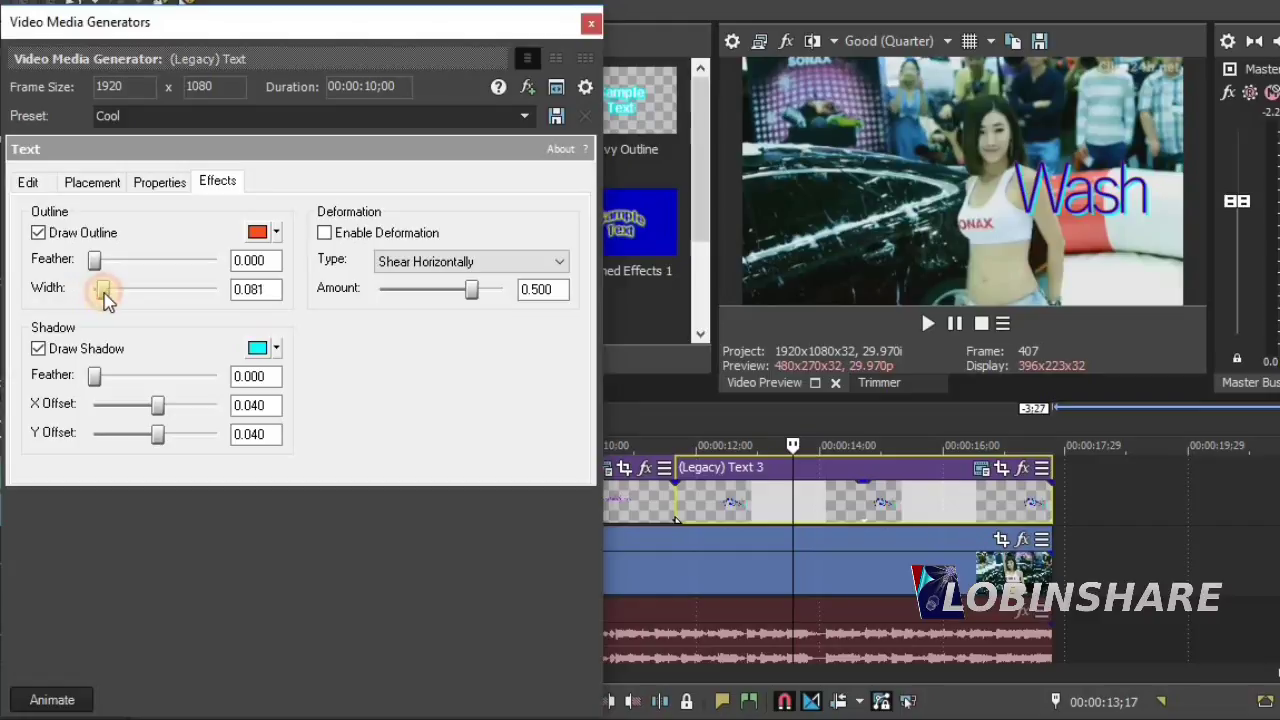
left_click_drag(104, 292, 131, 292)
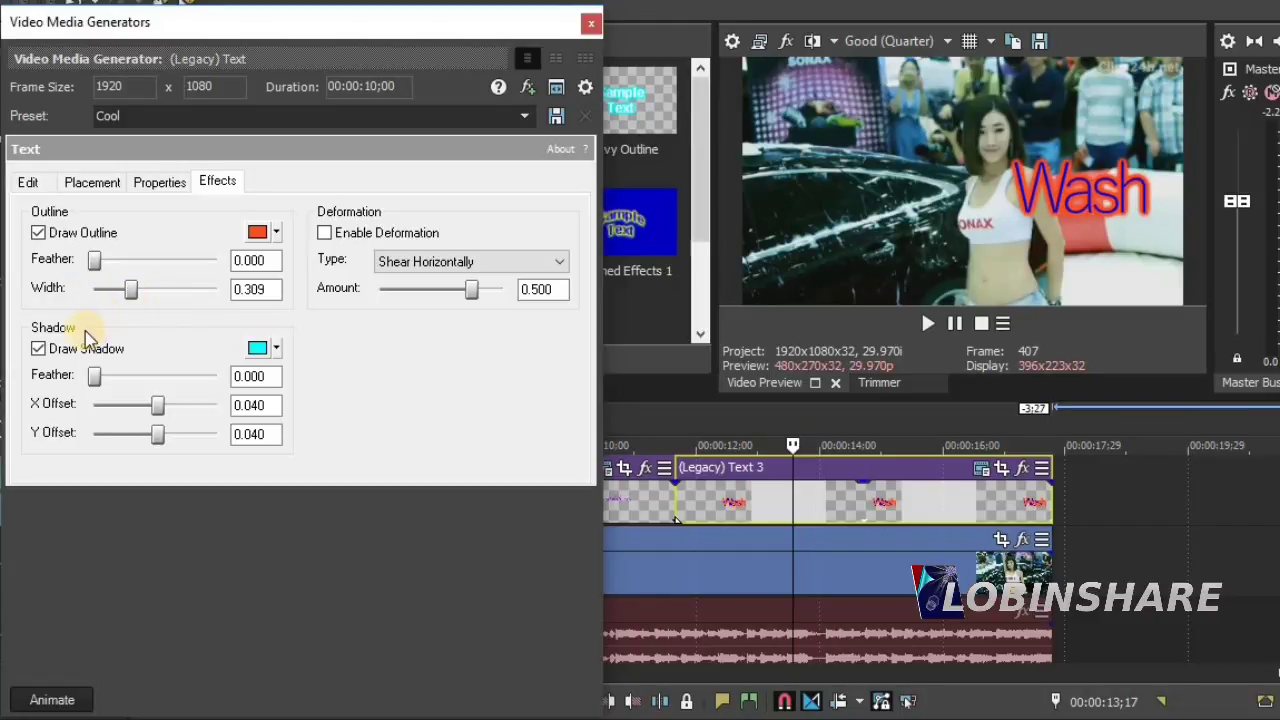
- Set the text shadow to near-black with feather 0.227, X offset 0.072 and Y offset 0.127
left_click(276, 349)
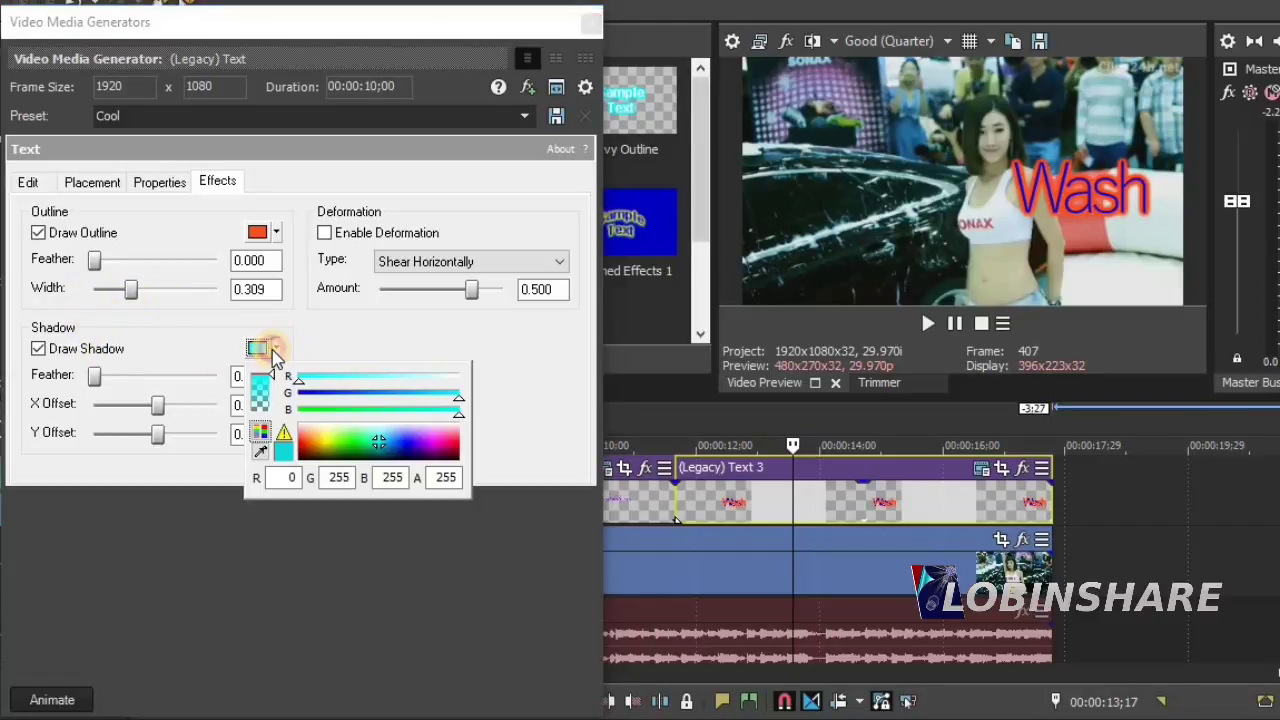
left_click(359, 448)
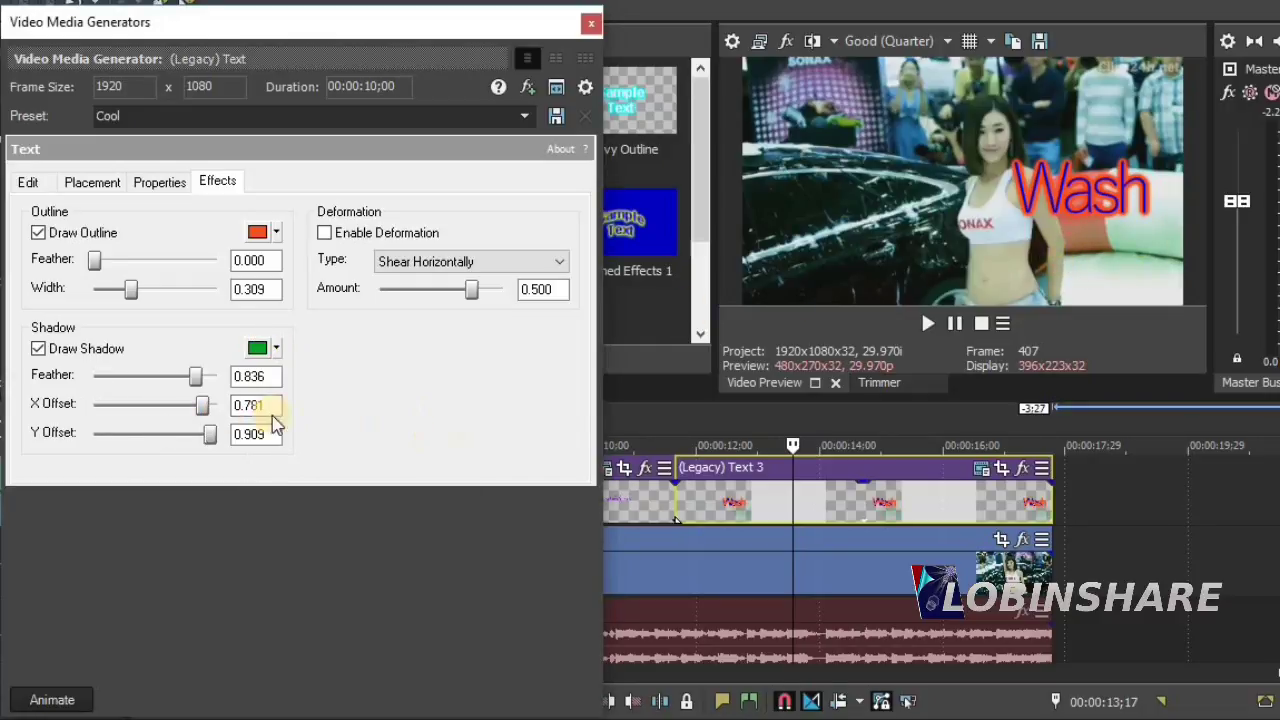
left_click(275, 350)
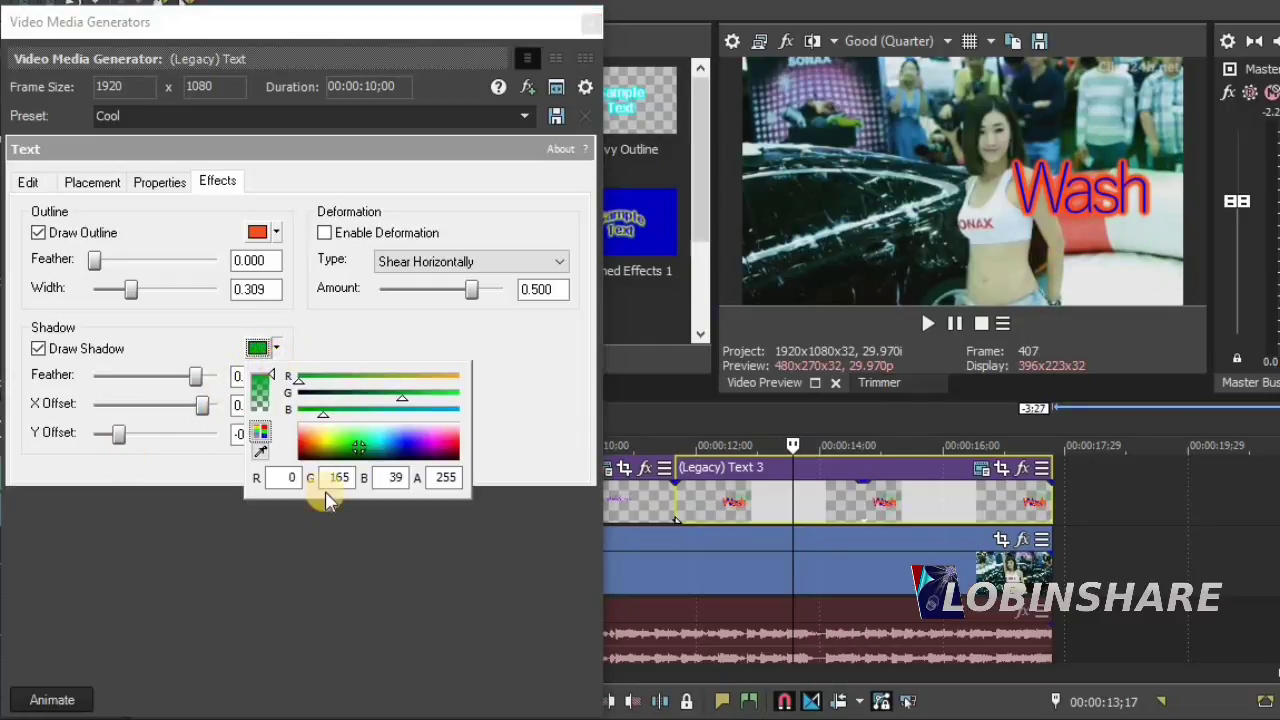
left_click_drag(320, 437, 125, 460)
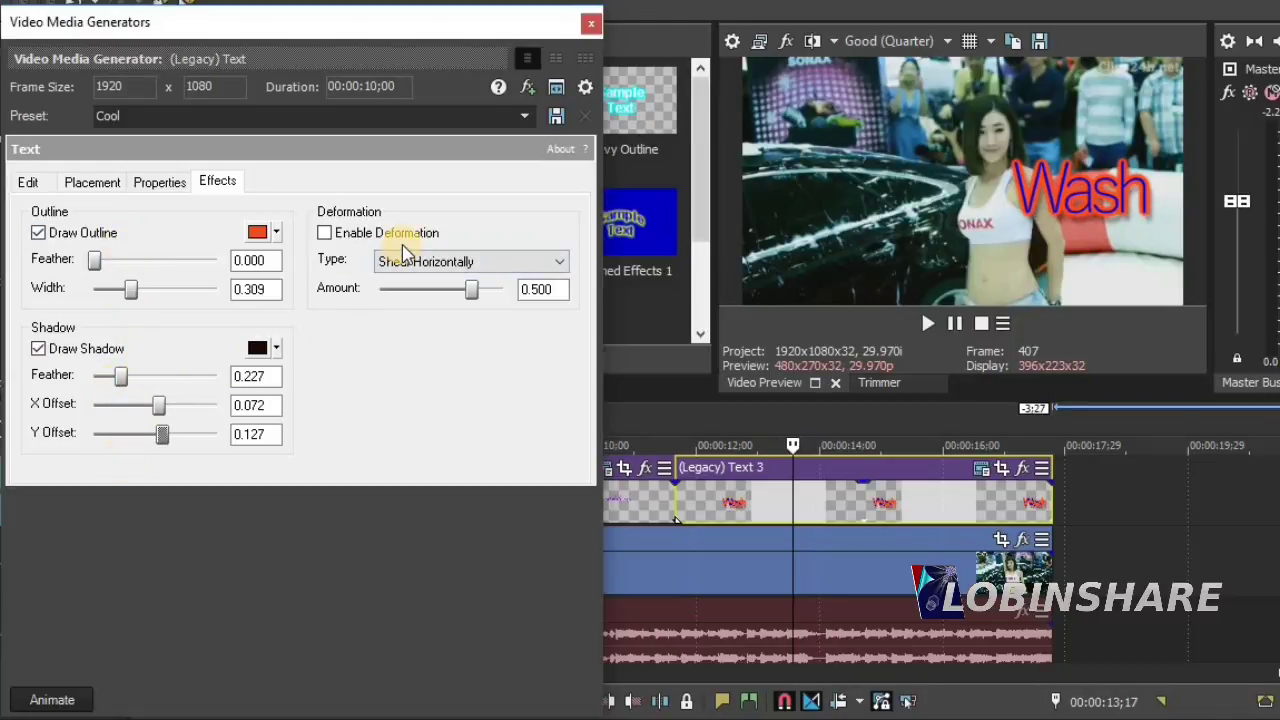
- Enable deformation on the "Wash" text, try the Curve Top type, and set the type to Squish from Right
left_click(325, 235)
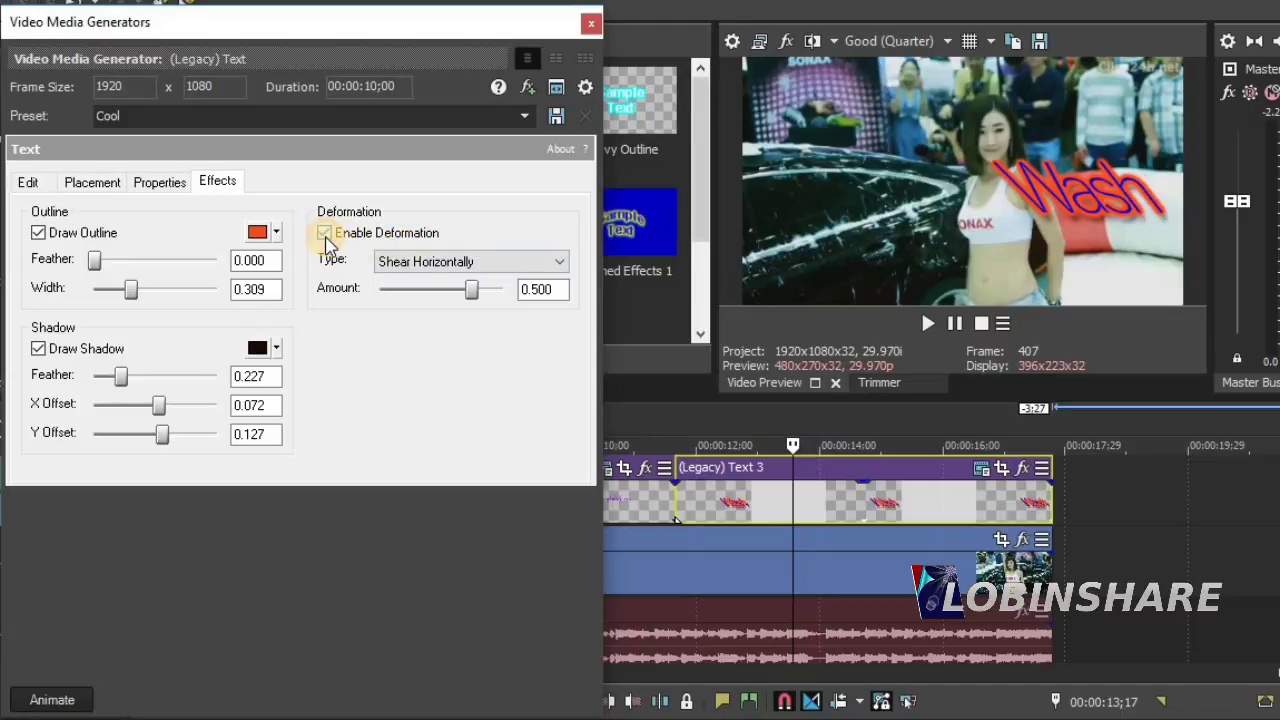
left_click(530, 262)
left_click(494, 406)
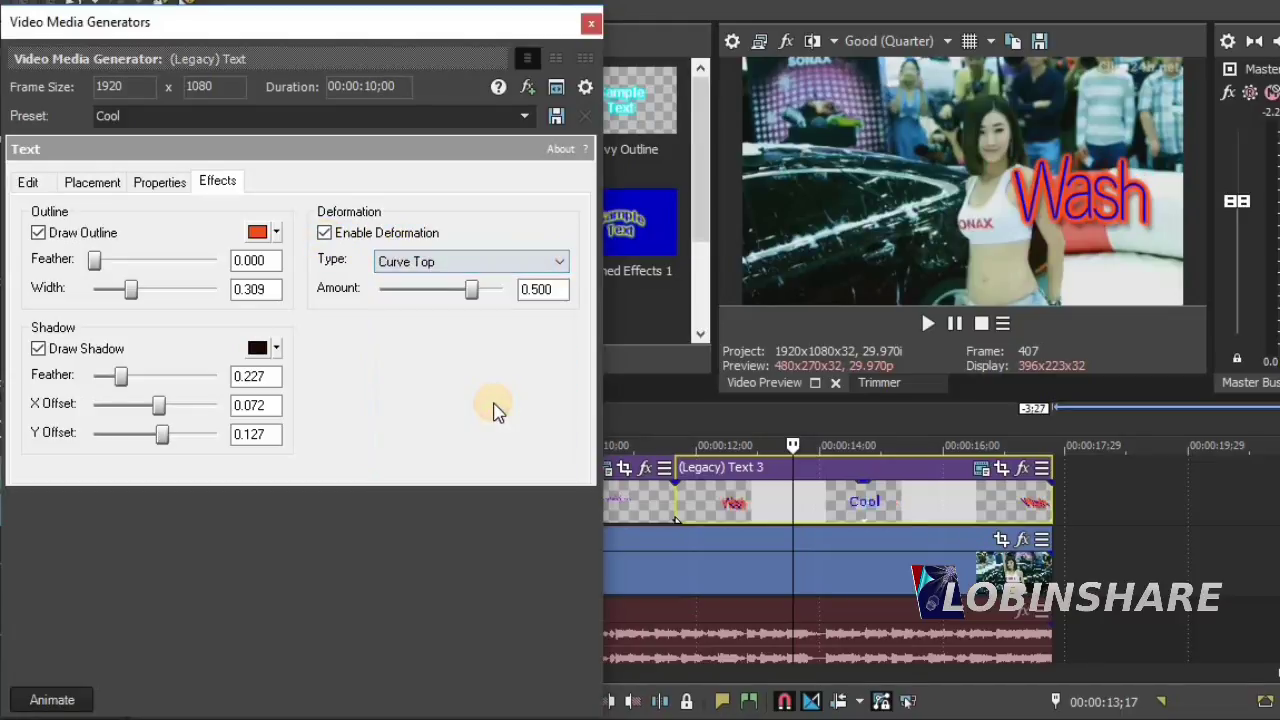
left_click(500, 262)
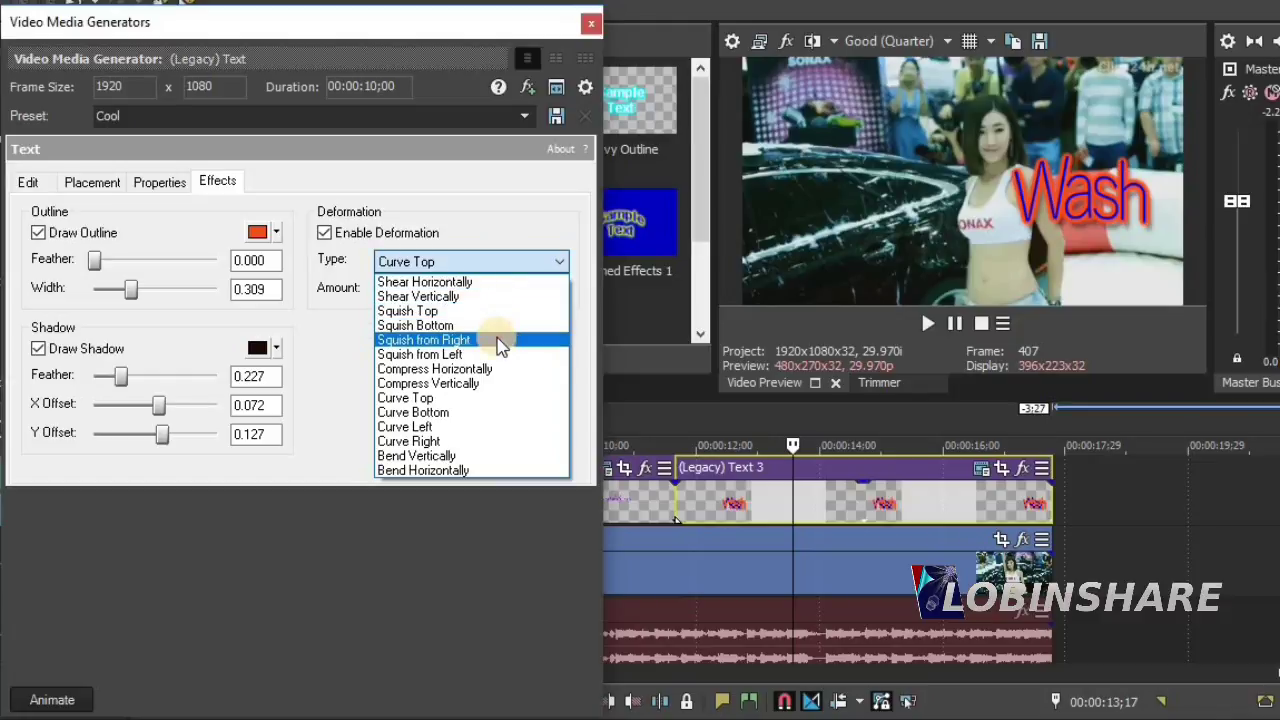
left_click(500, 338)
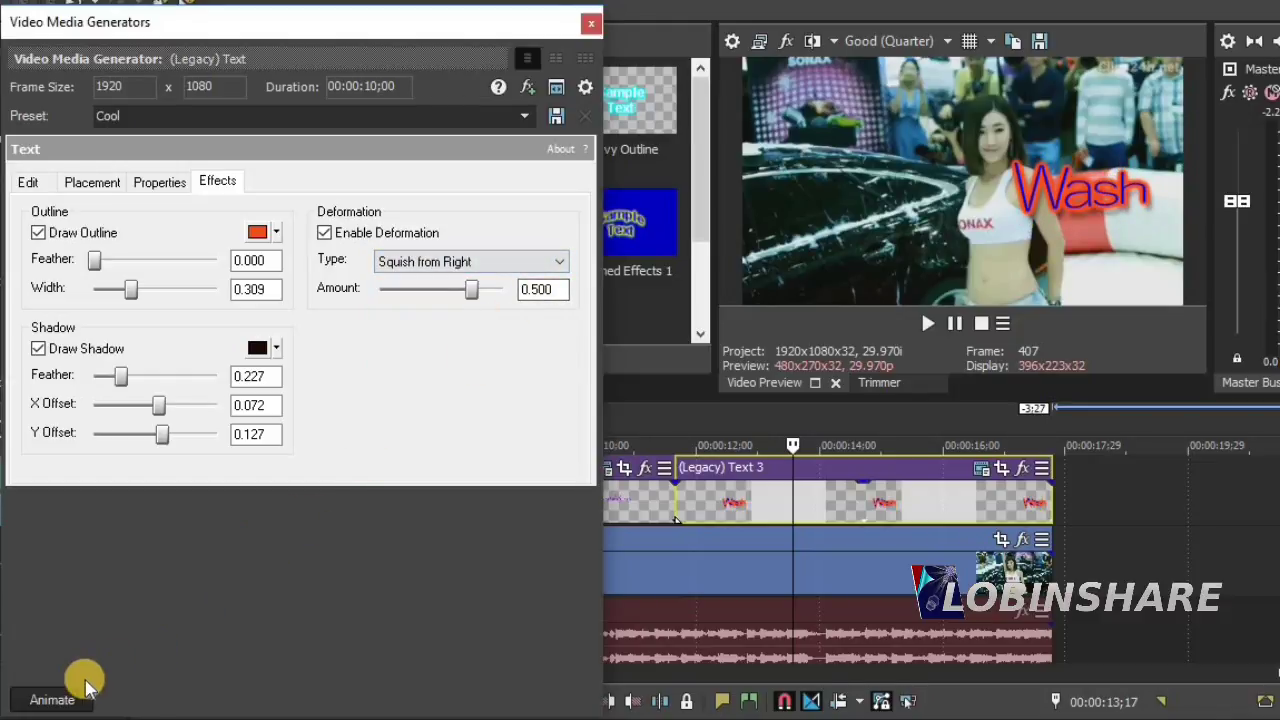
- Turn on keyframe animation for the "Wash" text and set the scaling to 0.333 at the starting keyframe
left_click(52, 700)
left_click_drag(206, 514, 122, 547)
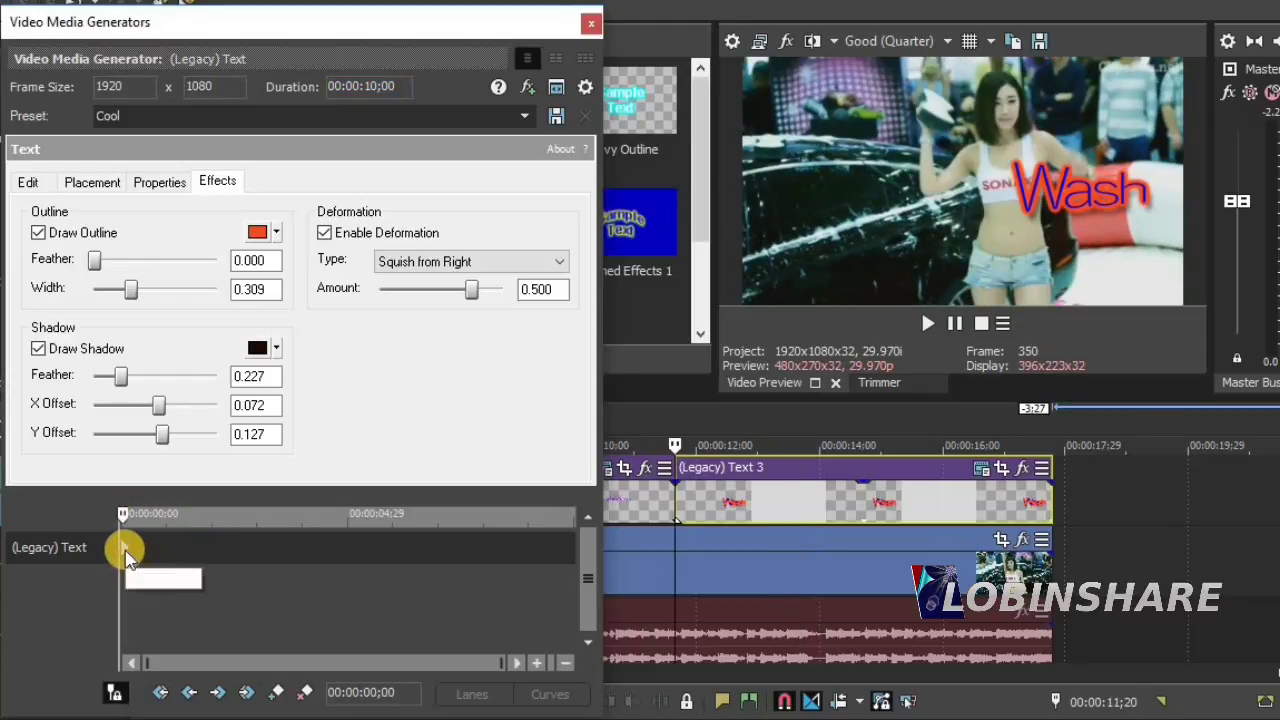
left_click(122, 547)
left_click(162, 180)
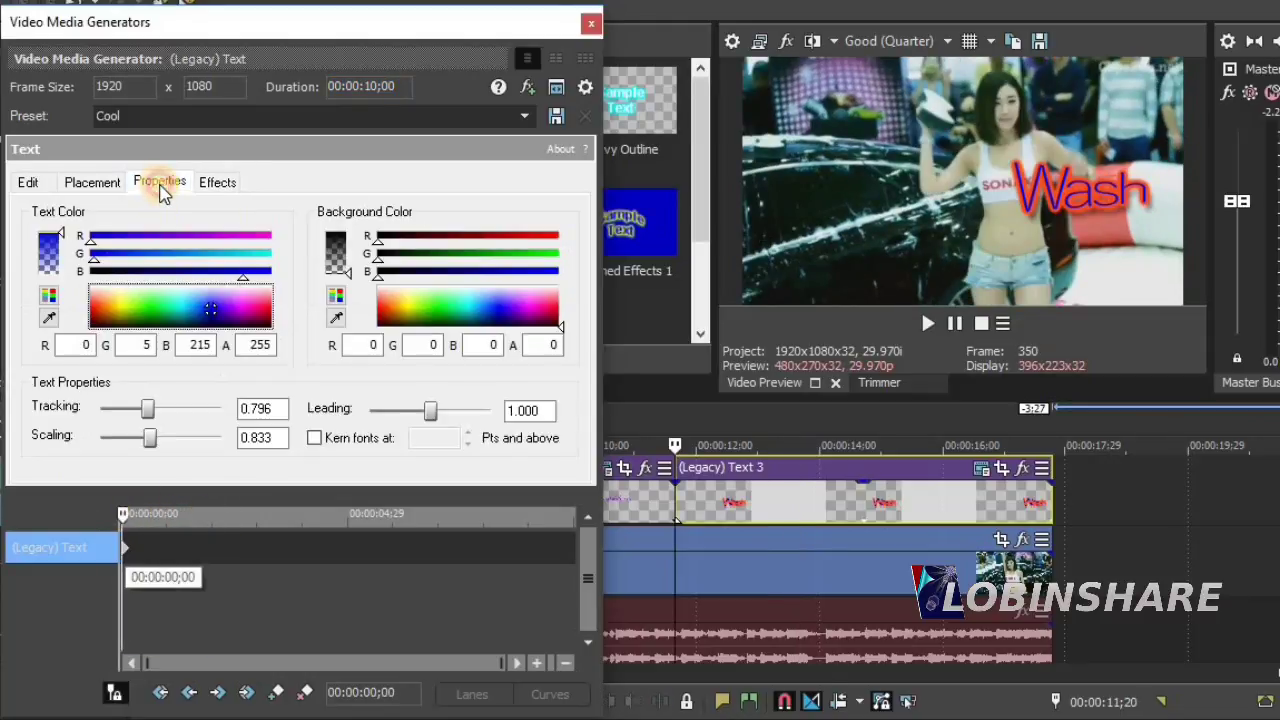
left_click_drag(152, 437, 120, 450)
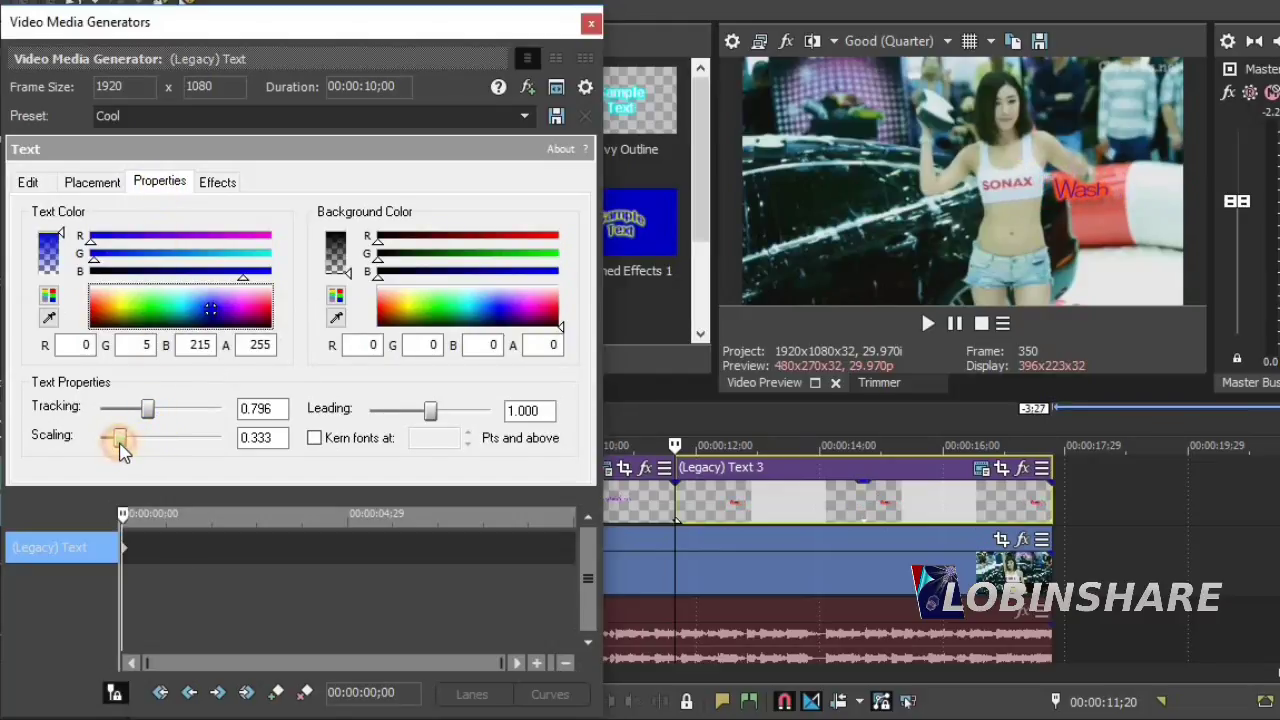
- Add a keyframe at about 00:00:04;19 of the "Wash" text with the scaling set to 0.583
left_click(331, 515)
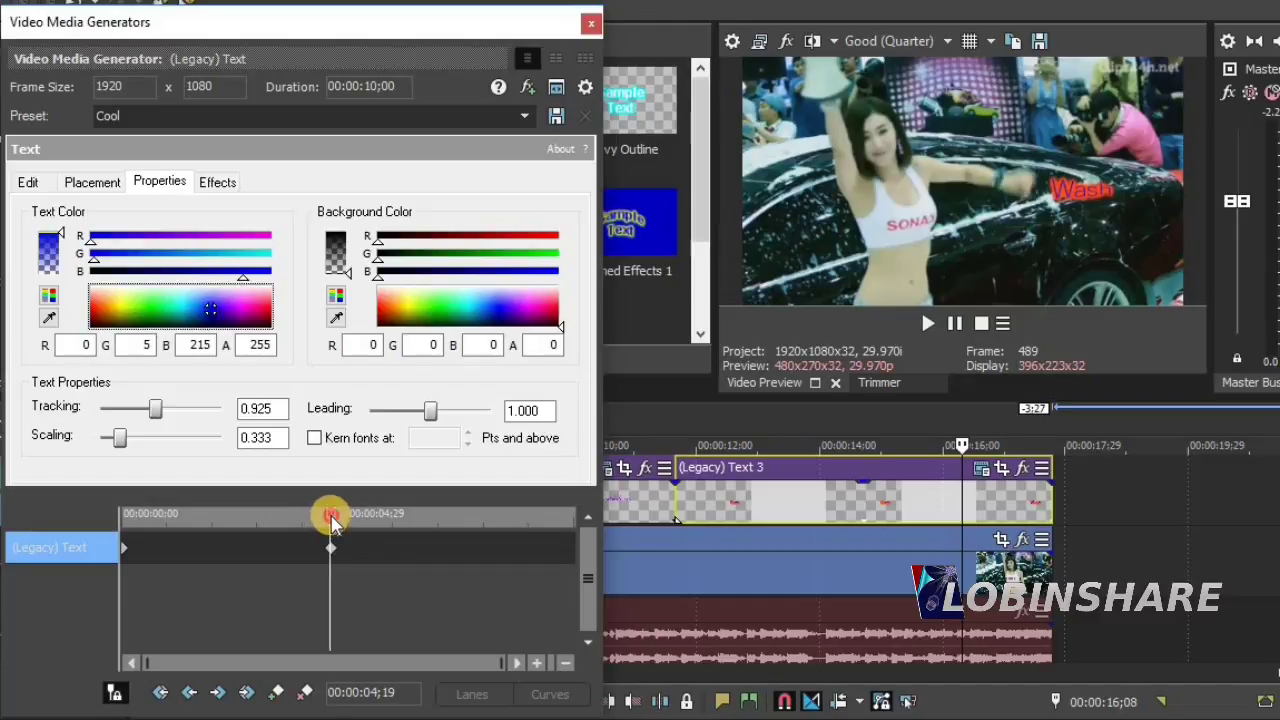
left_click_drag(331, 520, 330, 520)
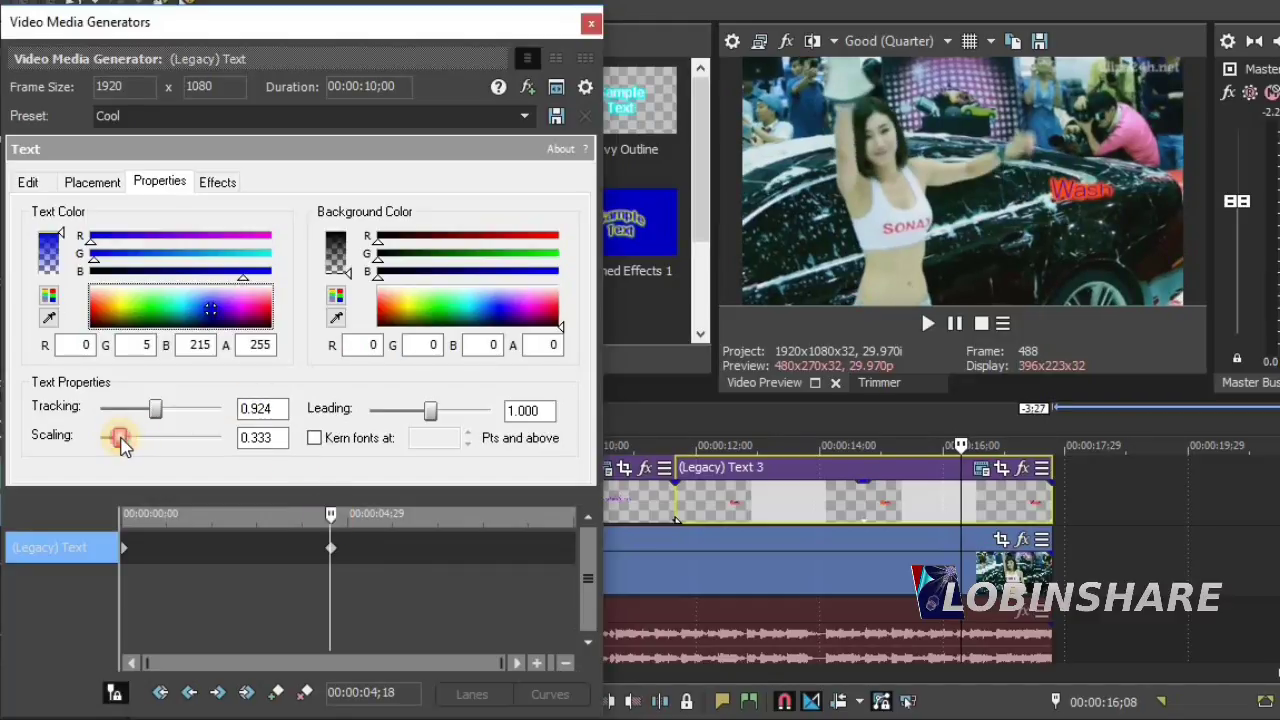
mouse_move(120, 445)
left_mouse_down()
mouse_move(160, 452)
mouse_move(135, 440)
left_mouse_up()
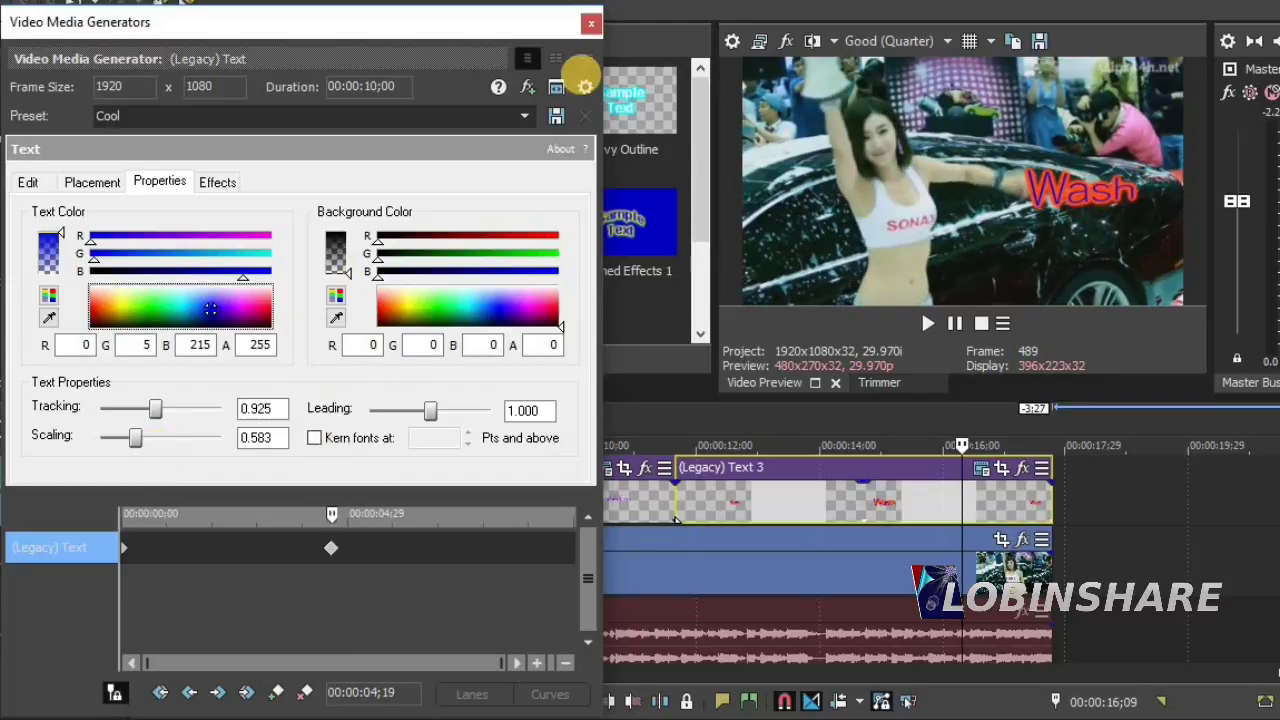
- Play the "Wash" text animation from the start of its event and close the generator settings
left_click(682, 420)
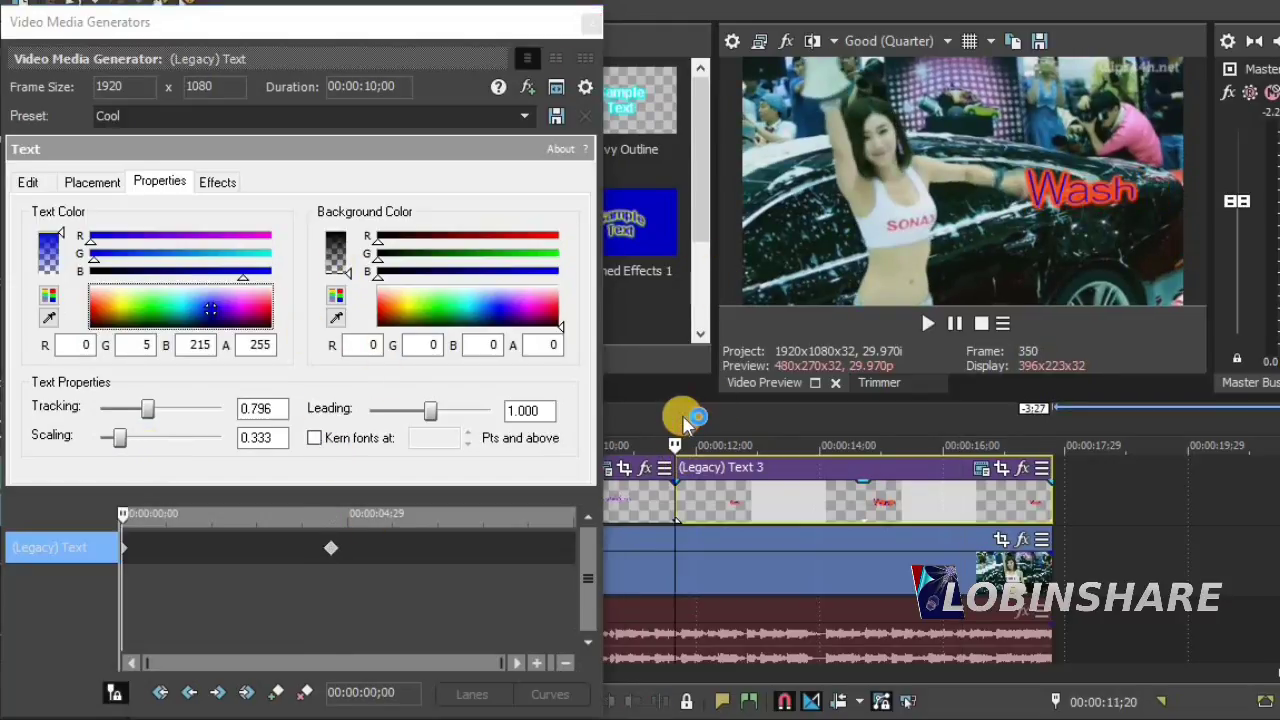
left_click(922, 323)
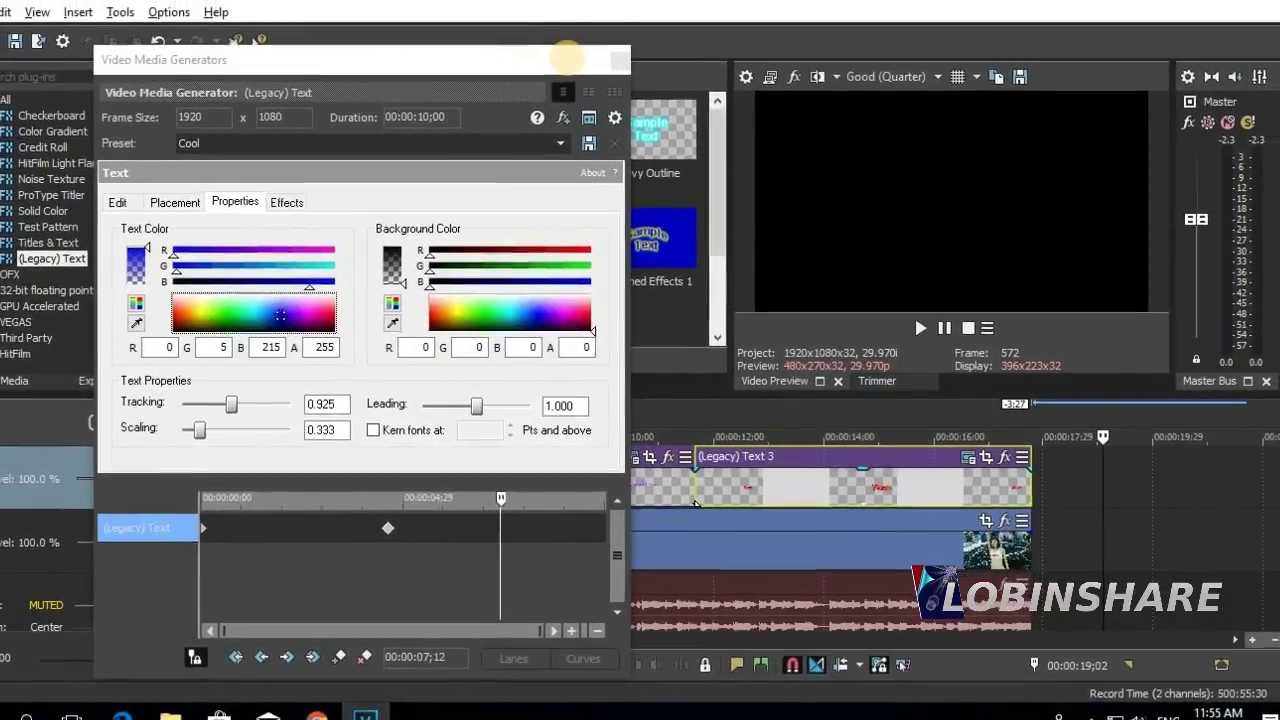
left_click(620, 60)
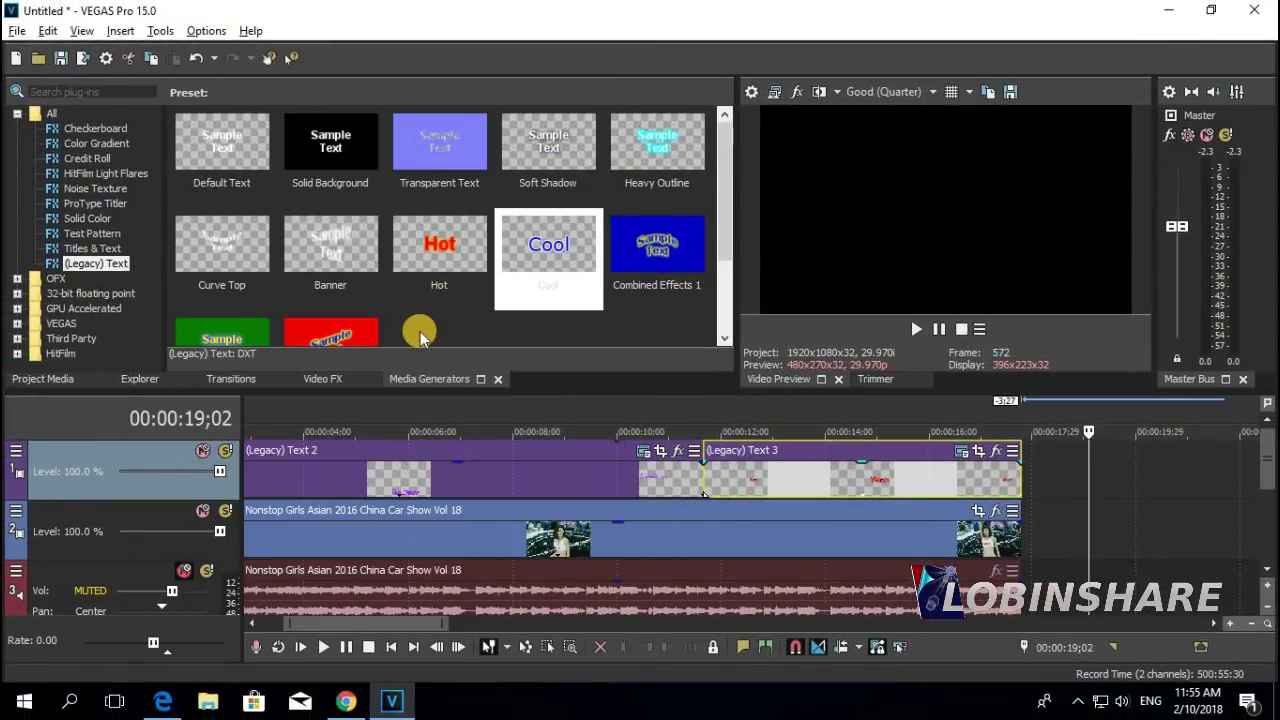
- Insert a new video track above the text track and add the Titles & Text preset Bounce to it at about 00:00:03;01
left_click(80, 266)
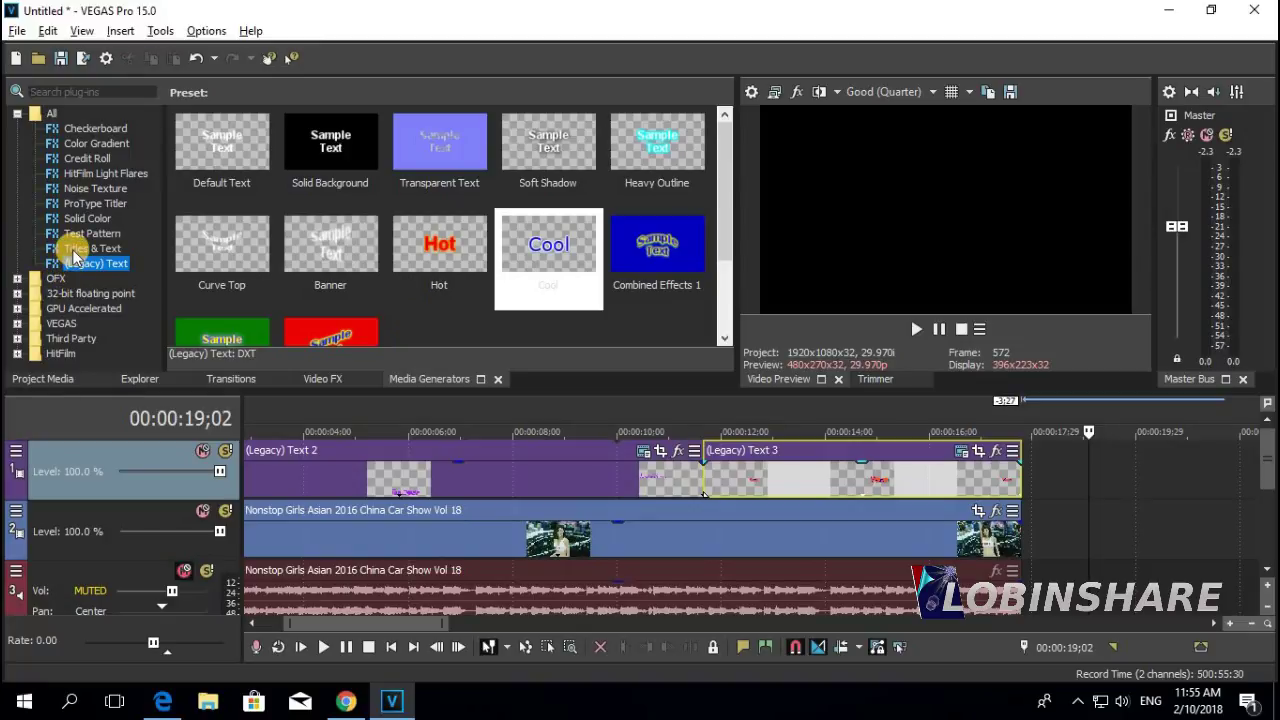
left_click(72, 249)
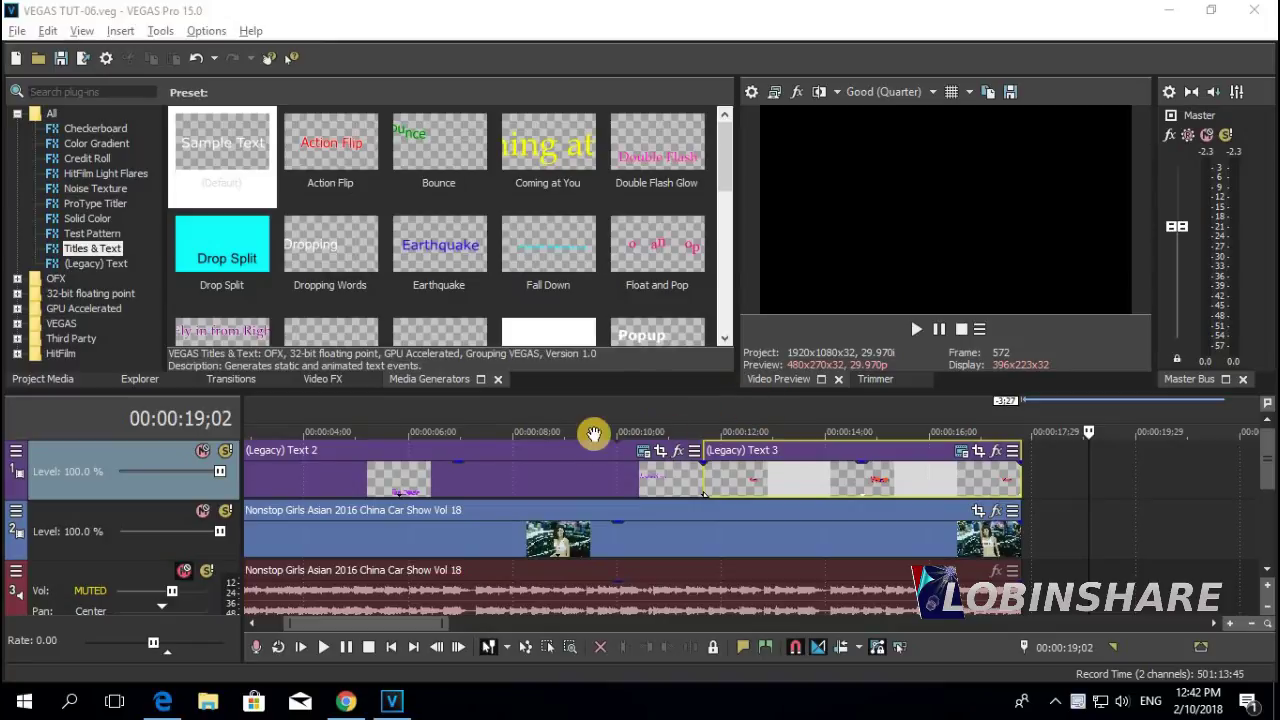
left_click(100, 248)
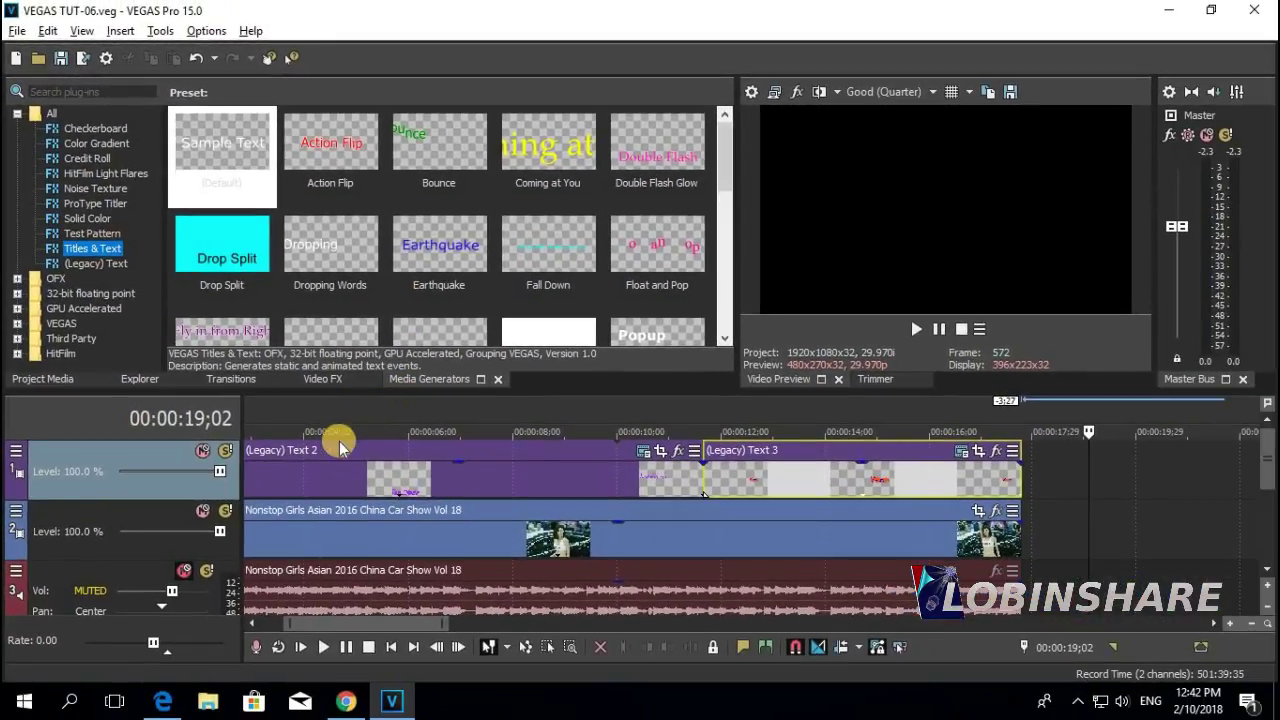
left_click(338, 470)
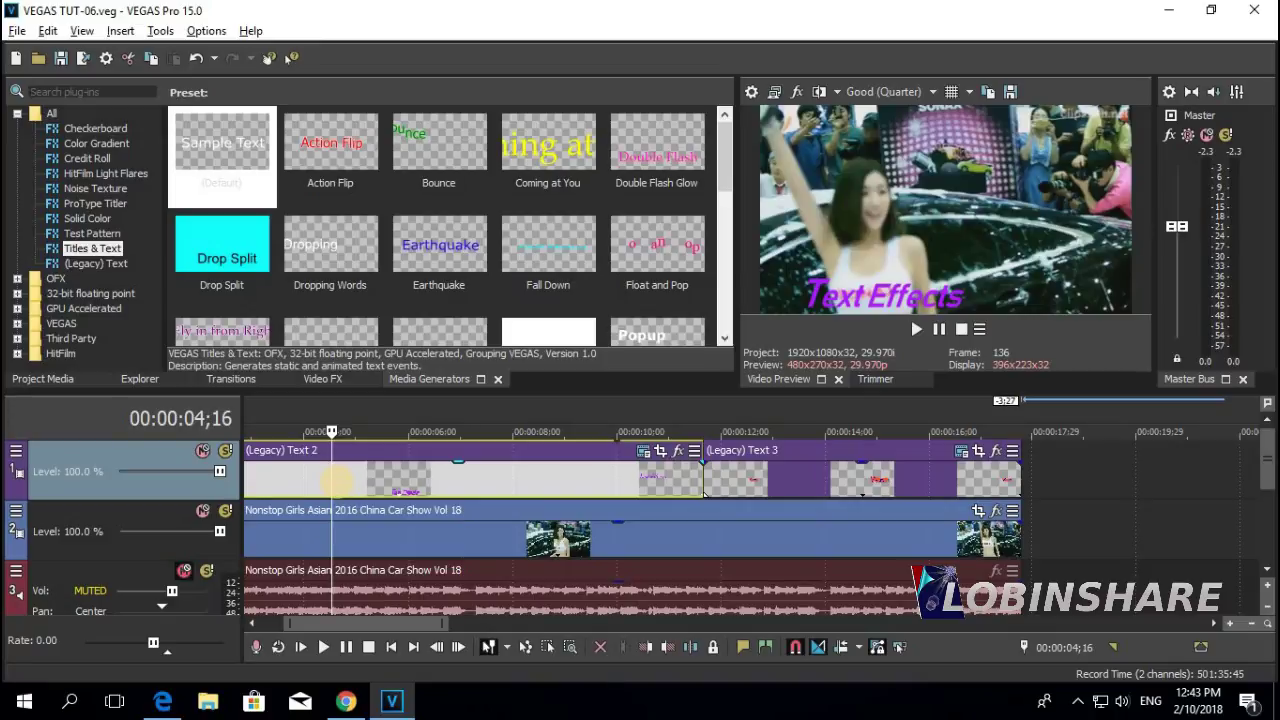
right_click(1102, 463)
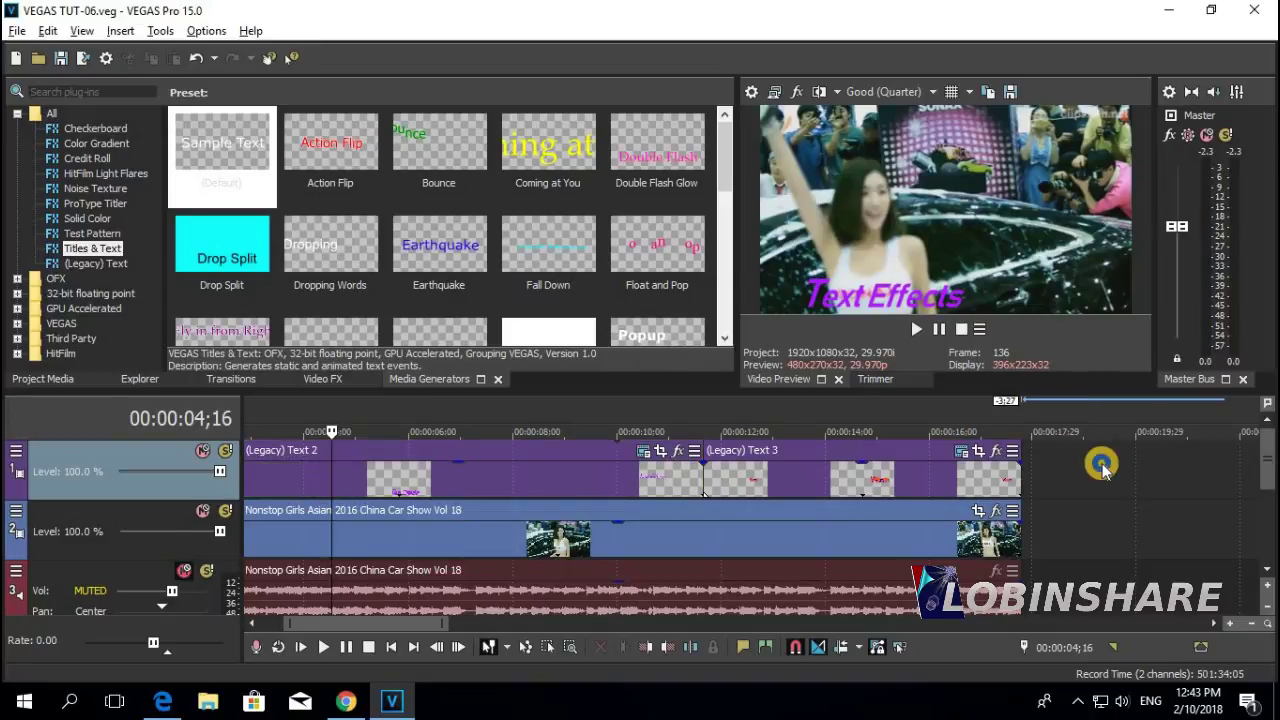
left_click(1130, 277)
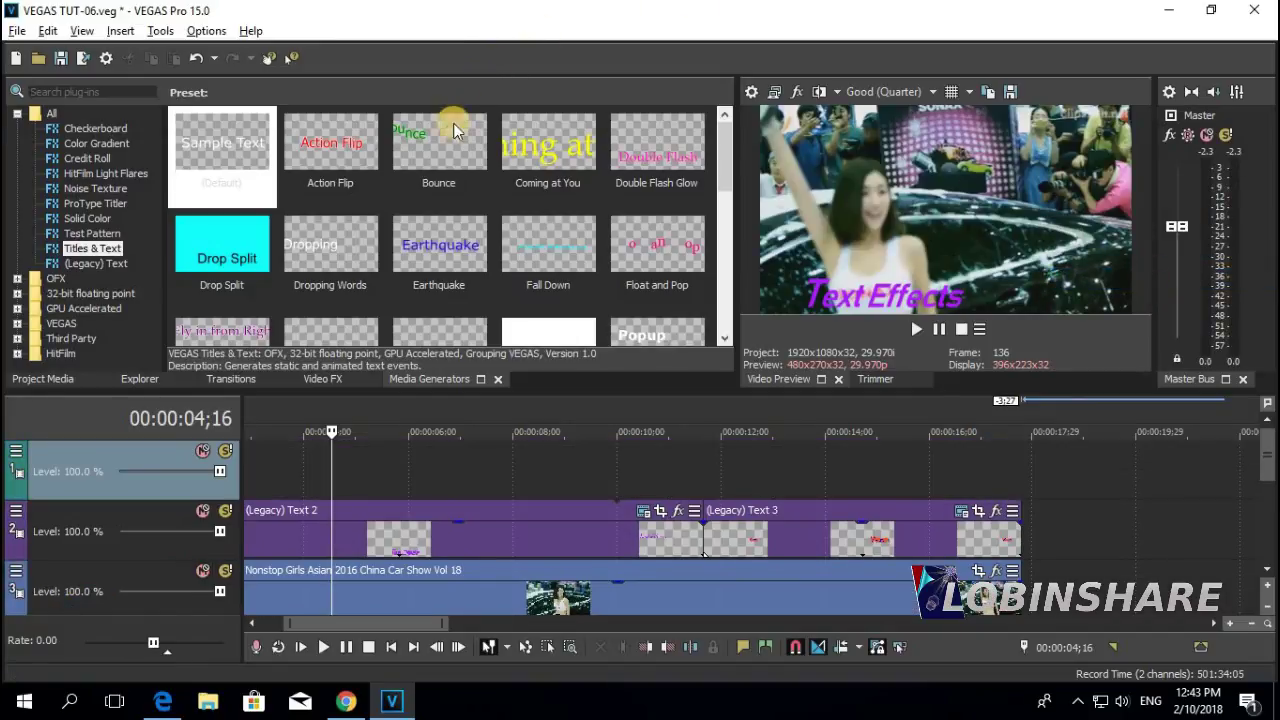
left_click_drag(446, 135, 266, 467)
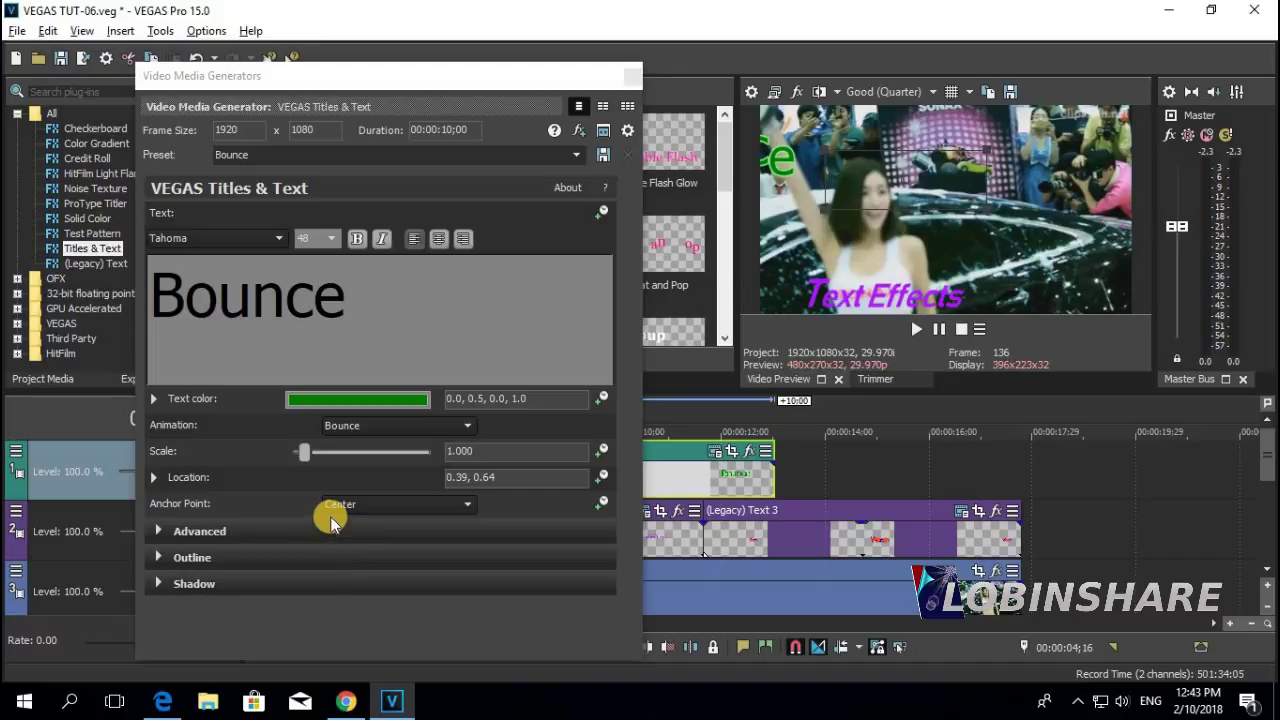
- Play the Bounce title from its start at 00:00:03;01 to review the animation, and close its settings
left_click_drag(417, 80, 874, 120)
left_click(456, 412)
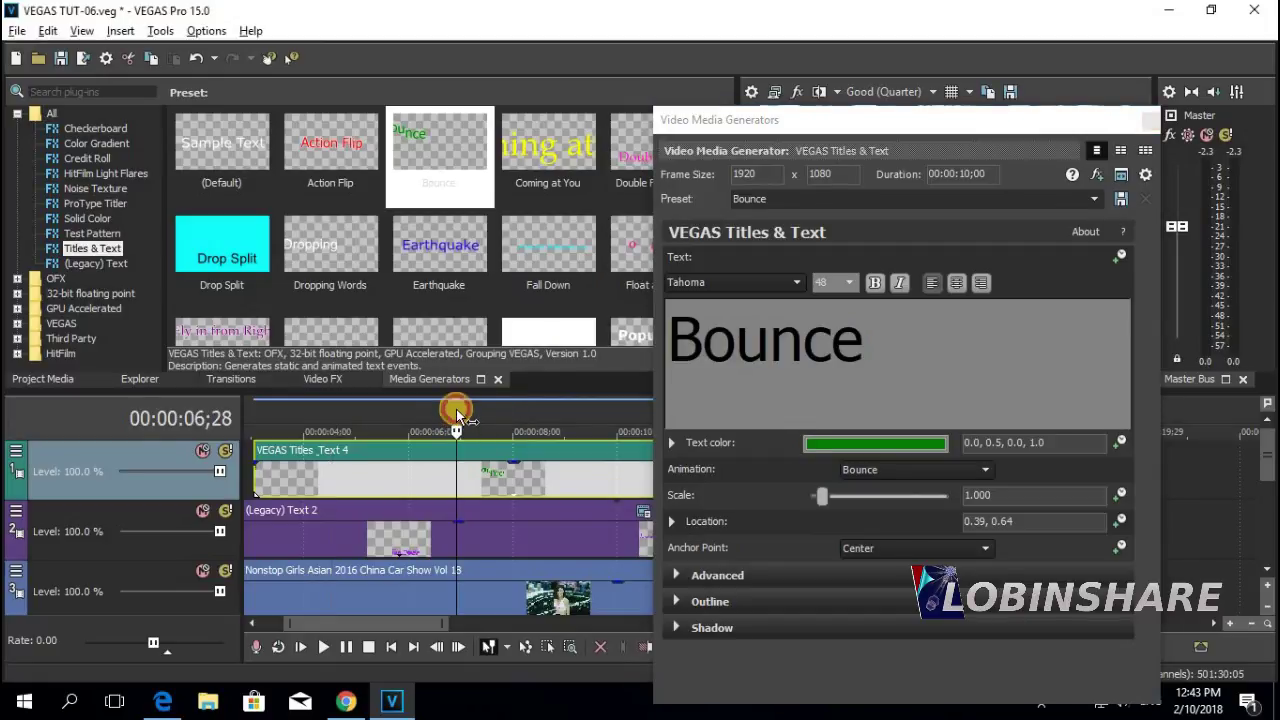
left_click(258, 418)
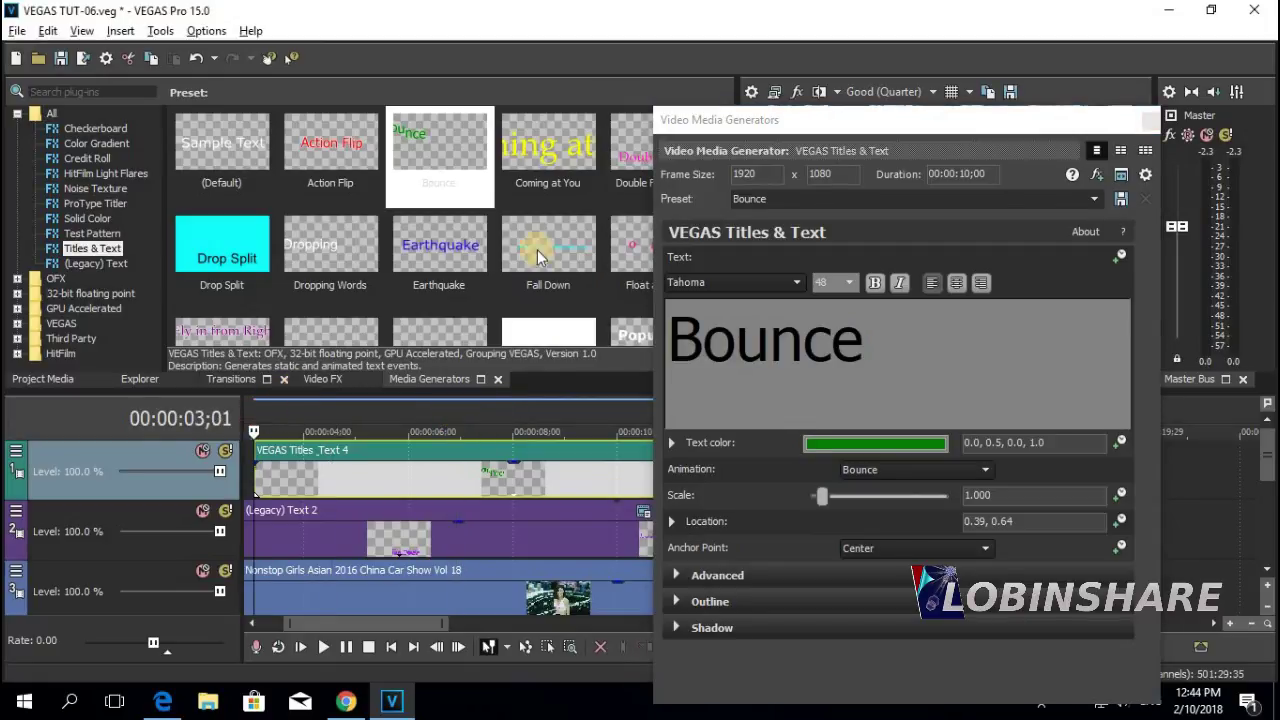
left_click_drag(970, 122, 412, 81)
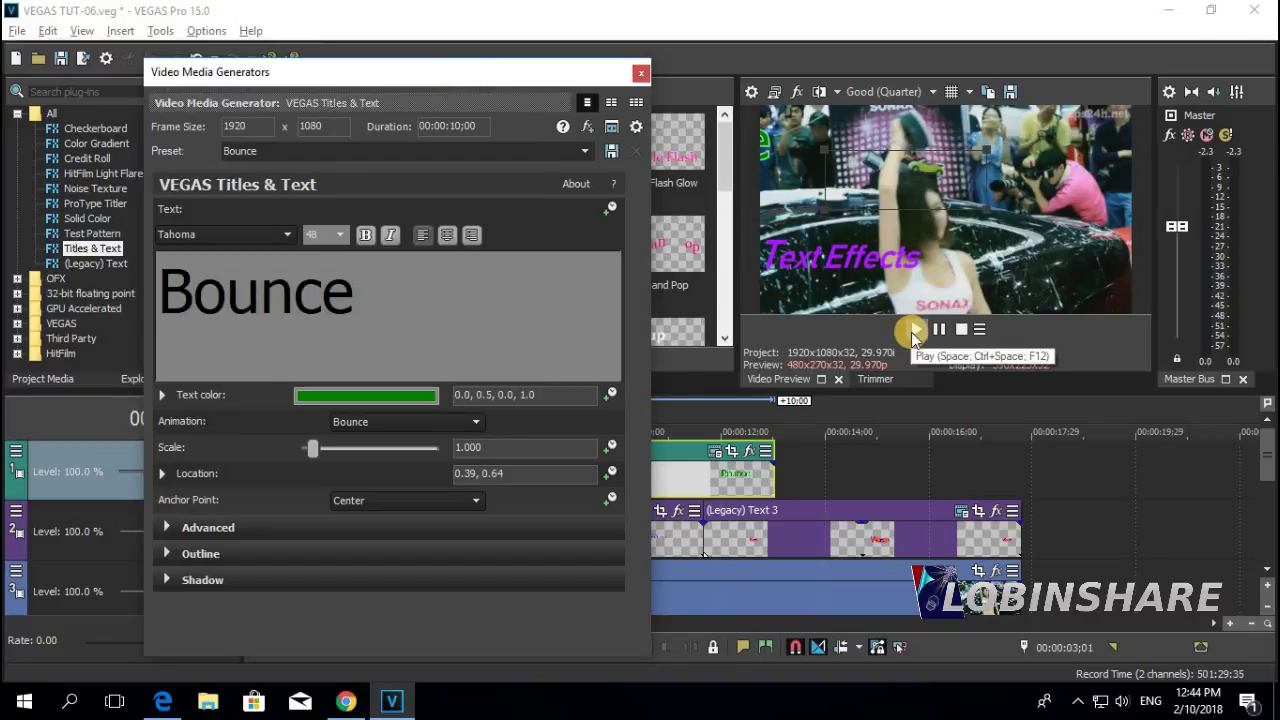
left_click(912, 332)
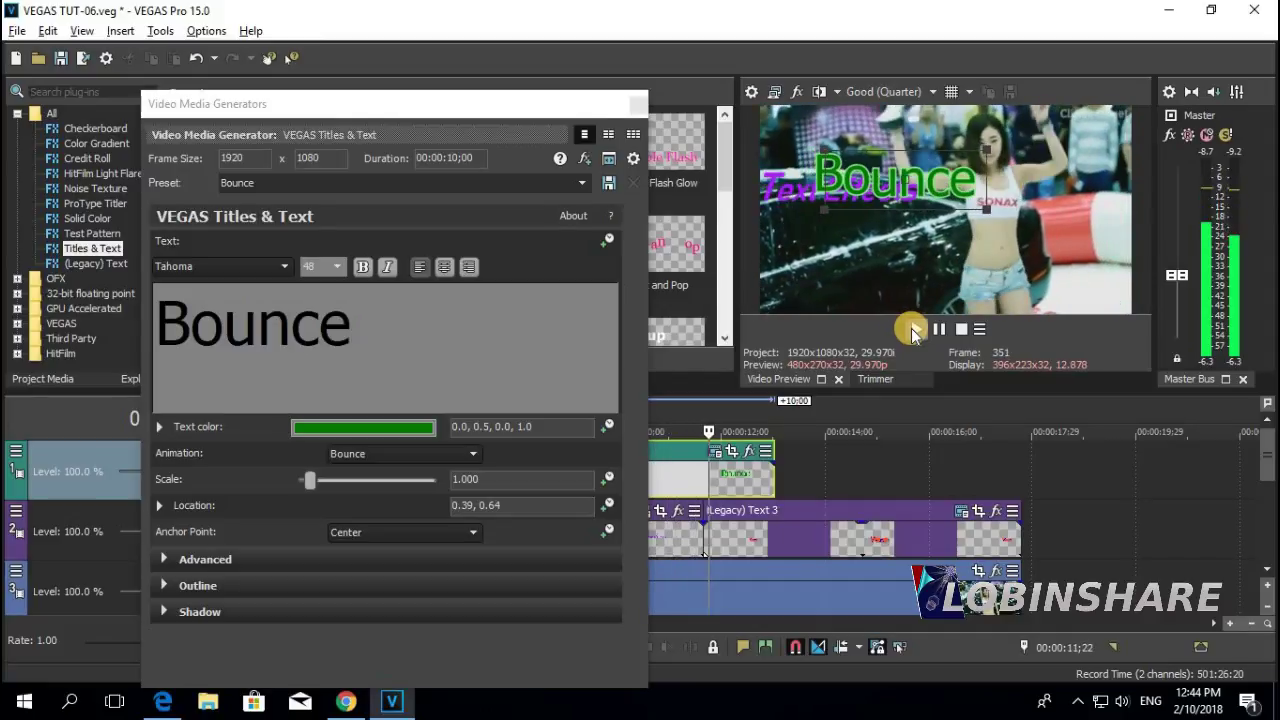
left_click(525, 97)
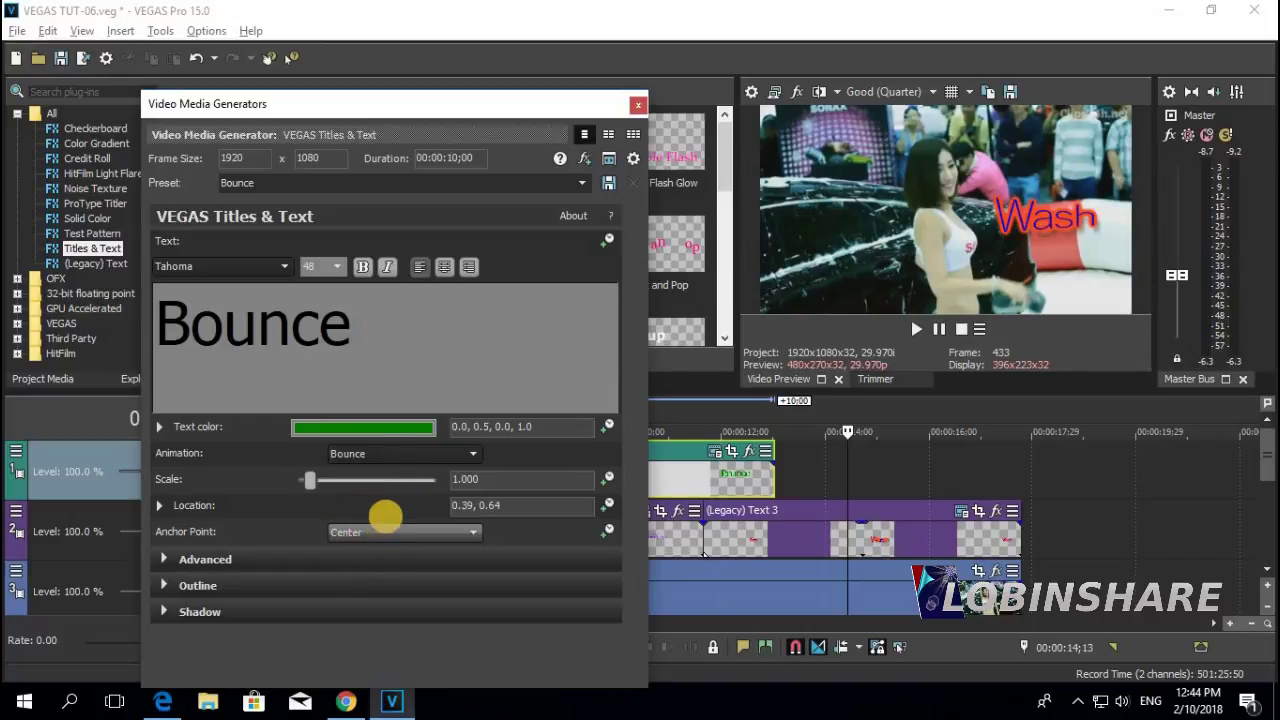
left_click(638, 104)
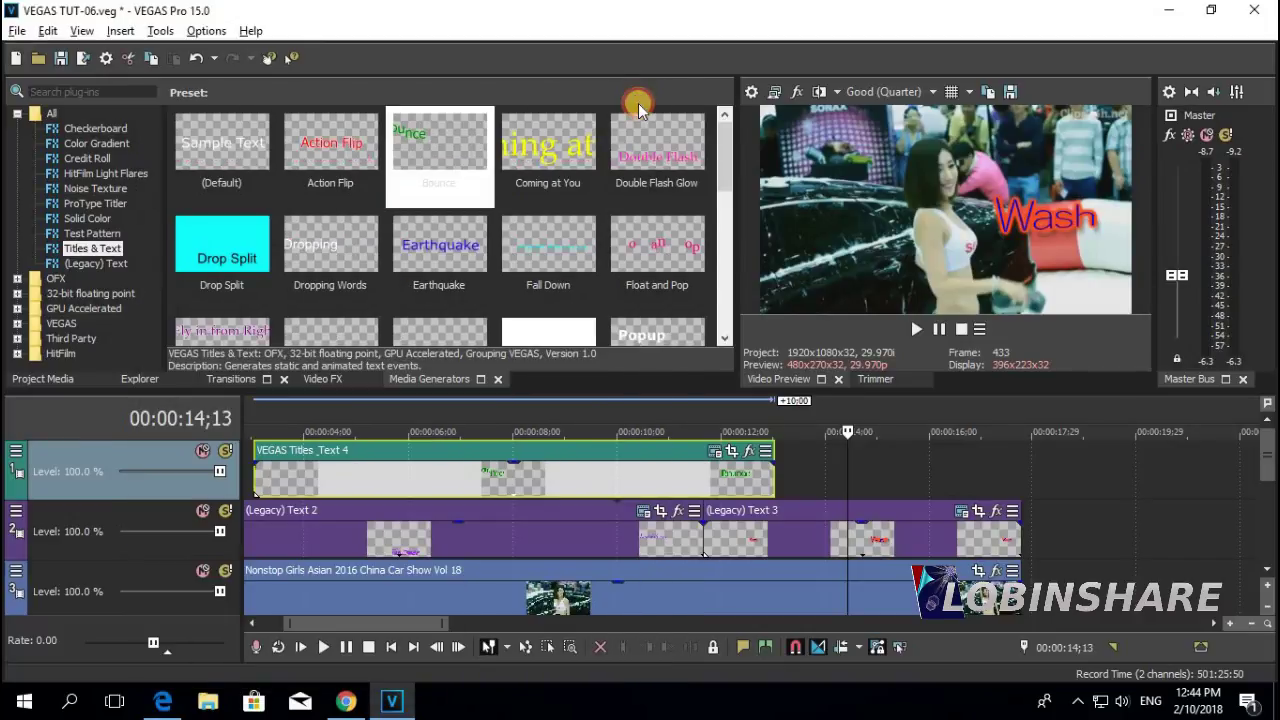
- Move the Bounce title to the start of the timeline and trim 25 frames off its end
left_click_drag(392, 633, 345, 625)
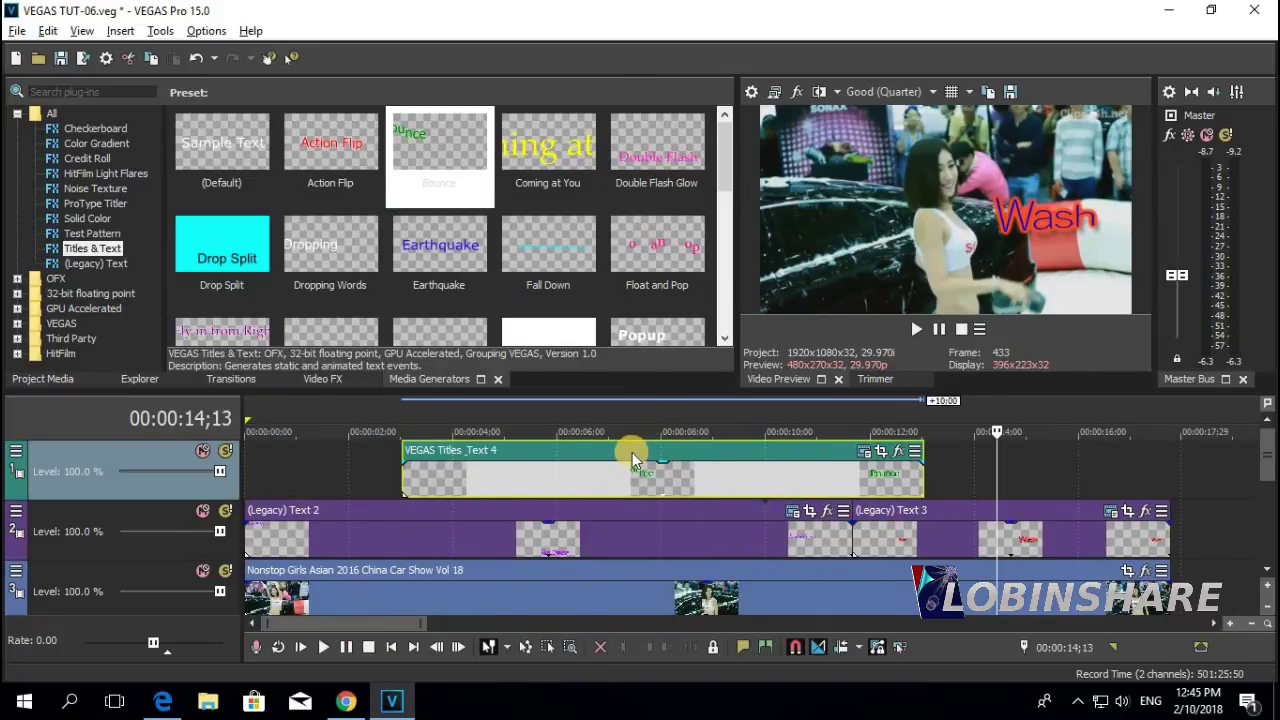
left_click_drag(632, 452, 456, 480)
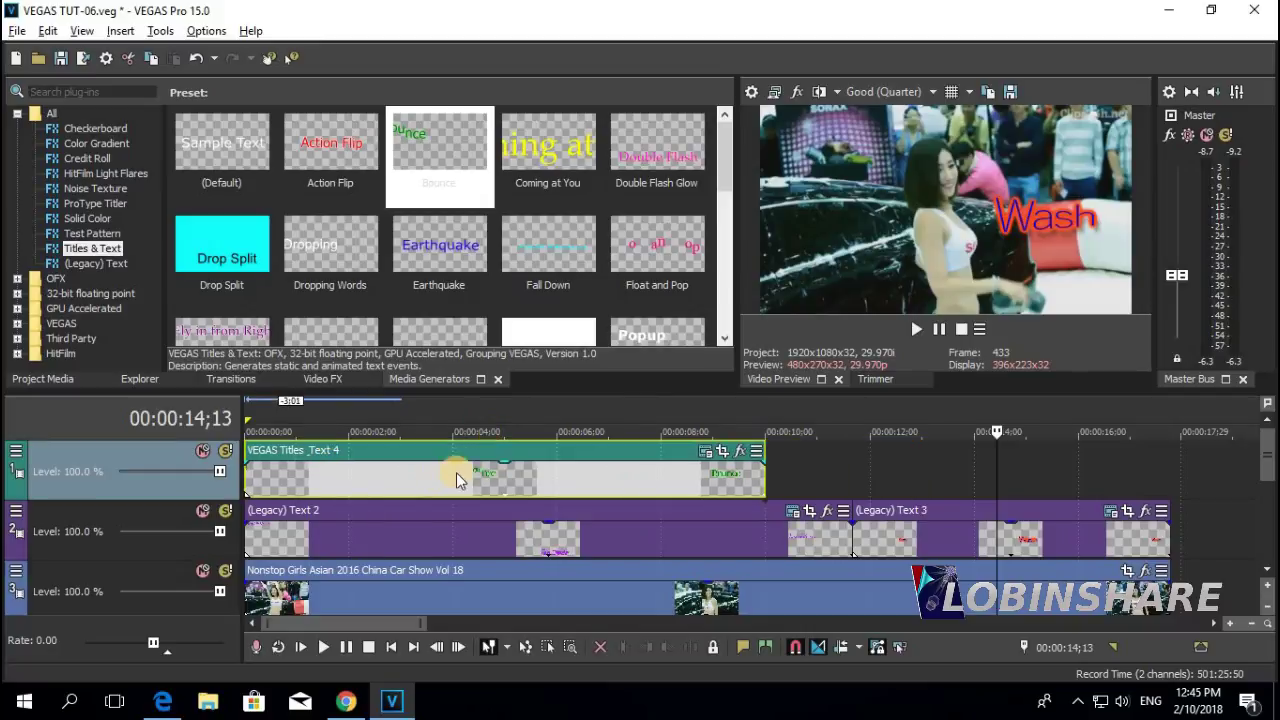
left_click_drag(763, 481, 720, 486)
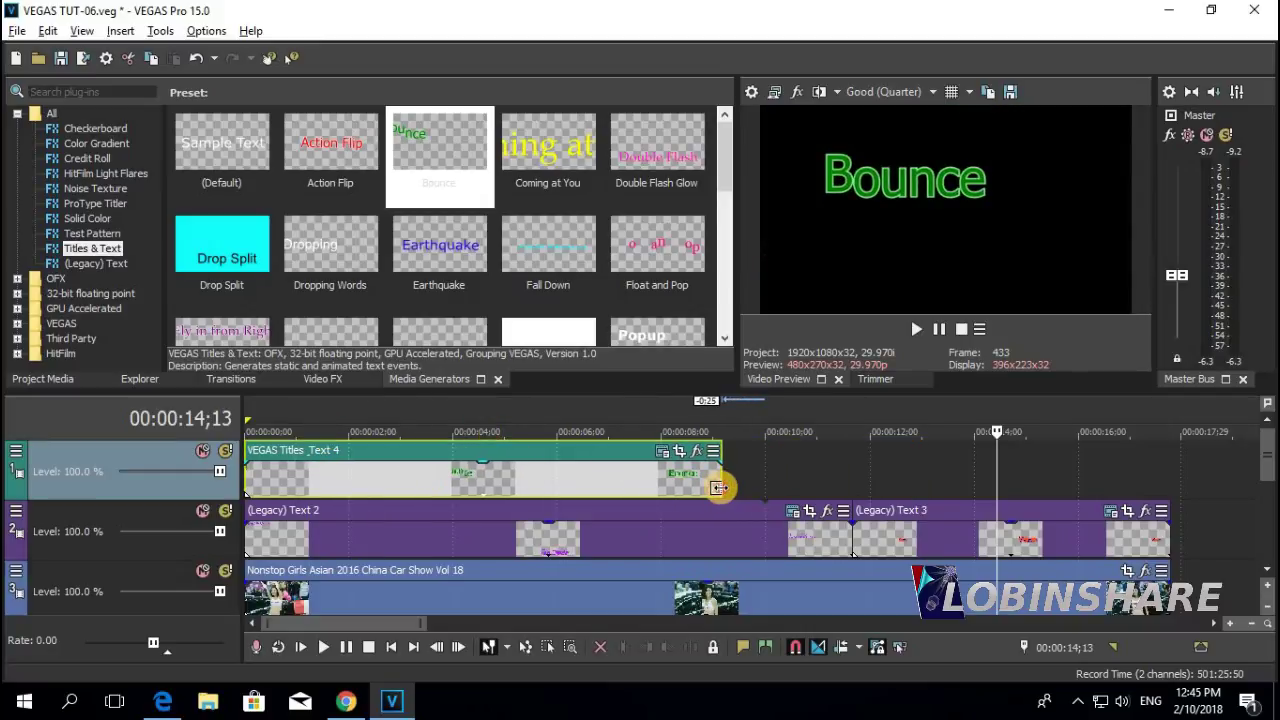
- Open the Bounce title's generator settings with the playhead at 00:00:06;11 and replace its text with "Title & Text"
left_click(432, 418)
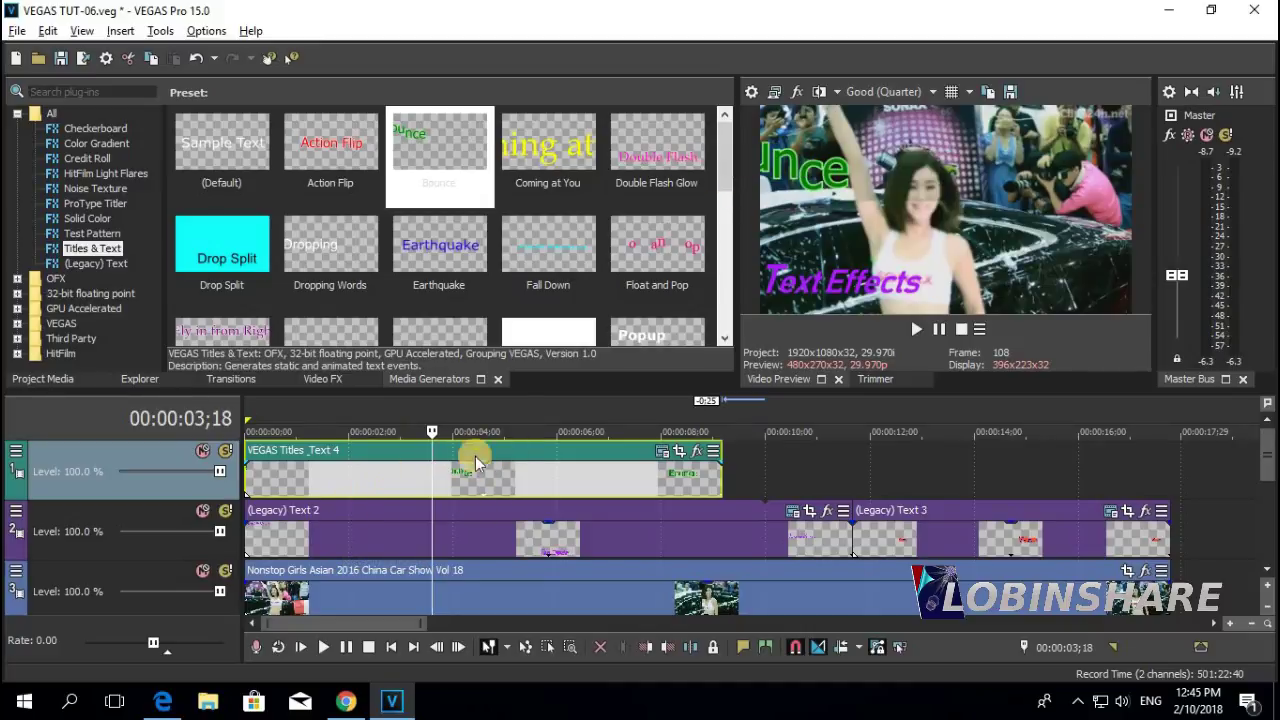
left_click(662, 456)
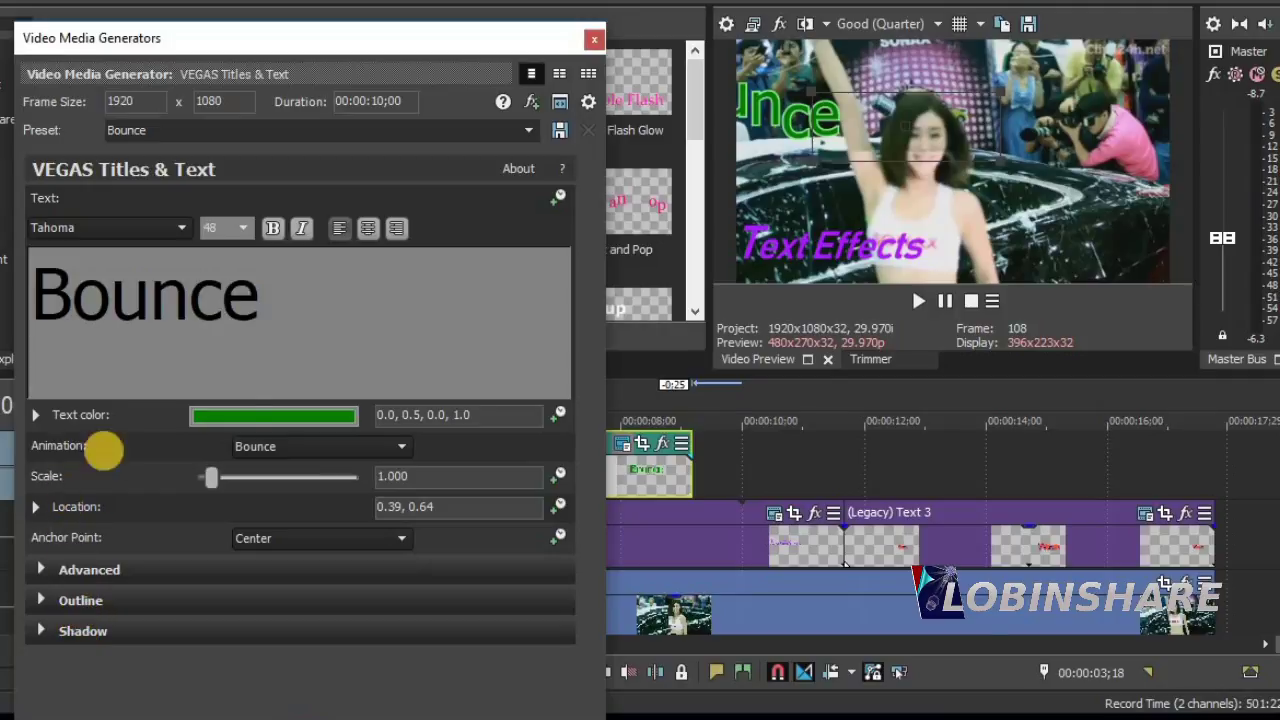
left_click_drag(398, 38, 394, 503)
left_click(521, 396)
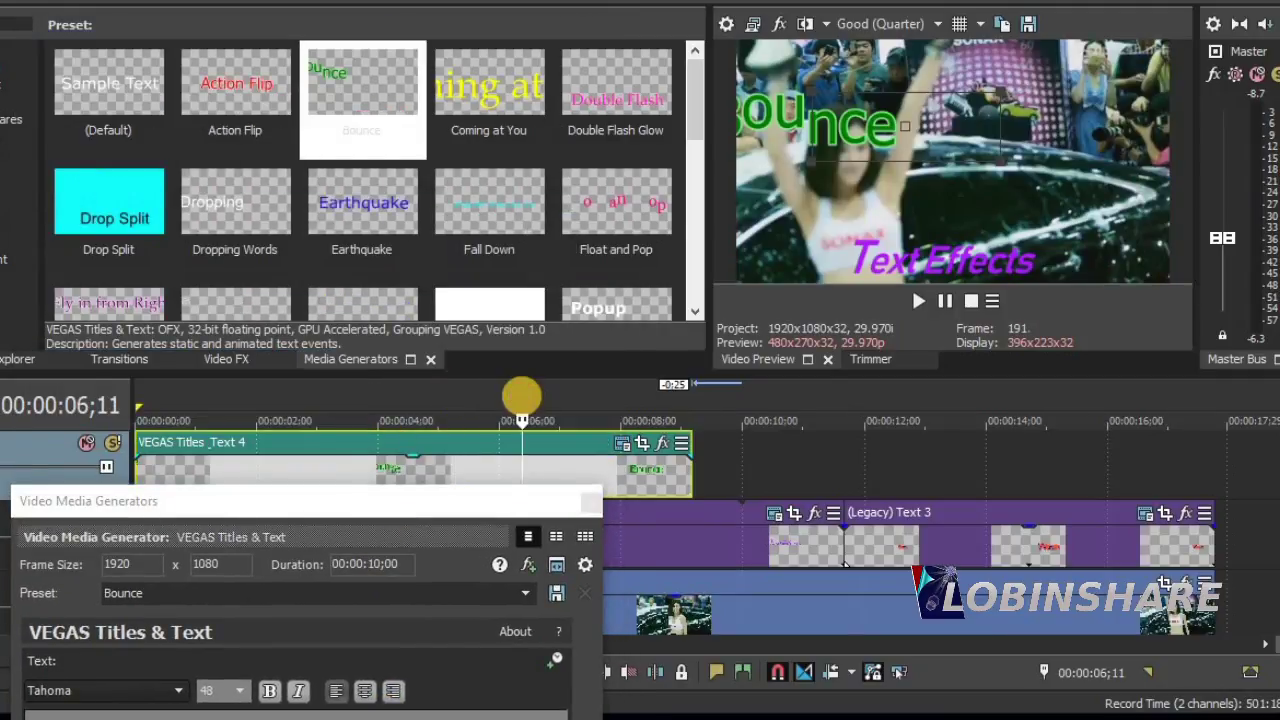
left_click_drag(363, 503, 349, 25)
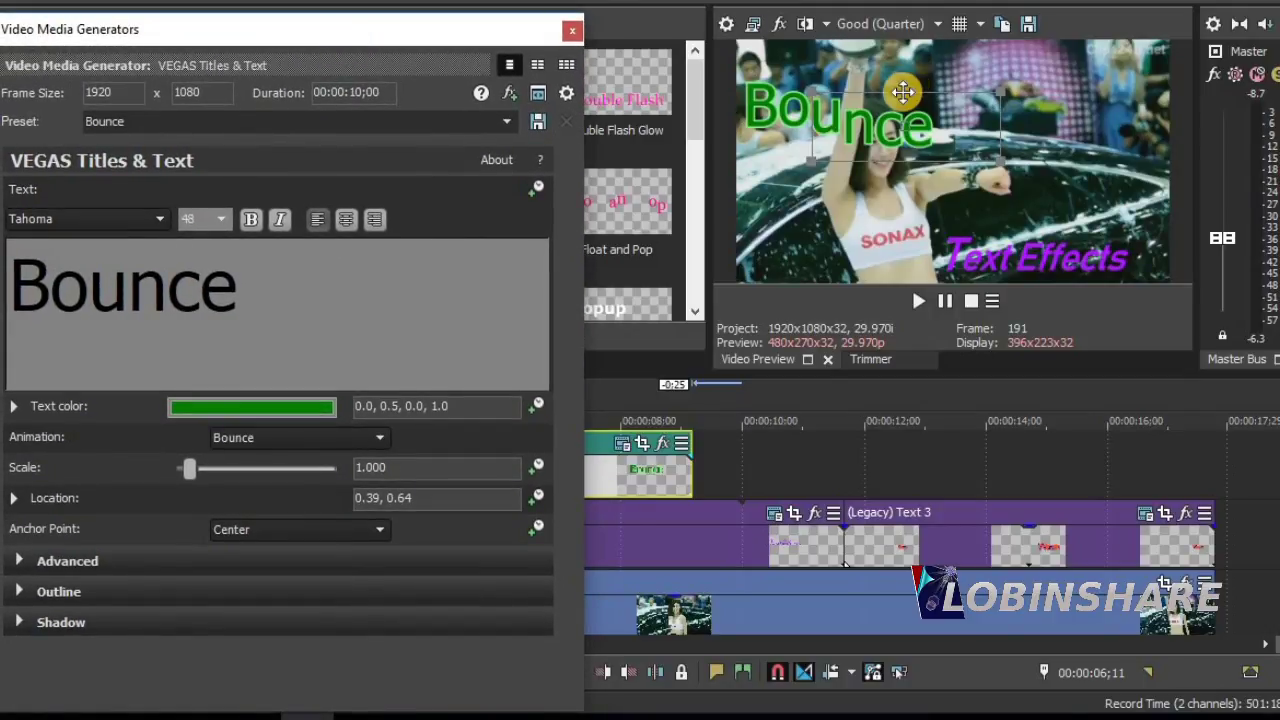
double_click(286, 294)
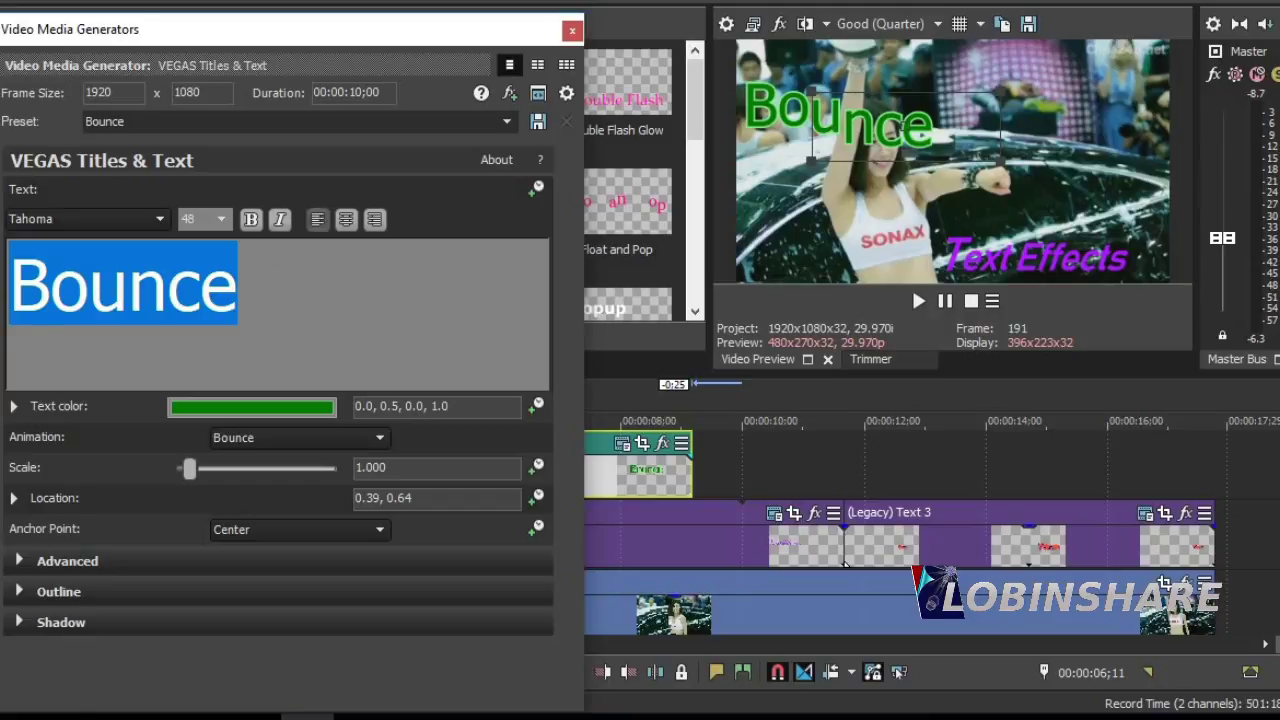
type("Title & Text")
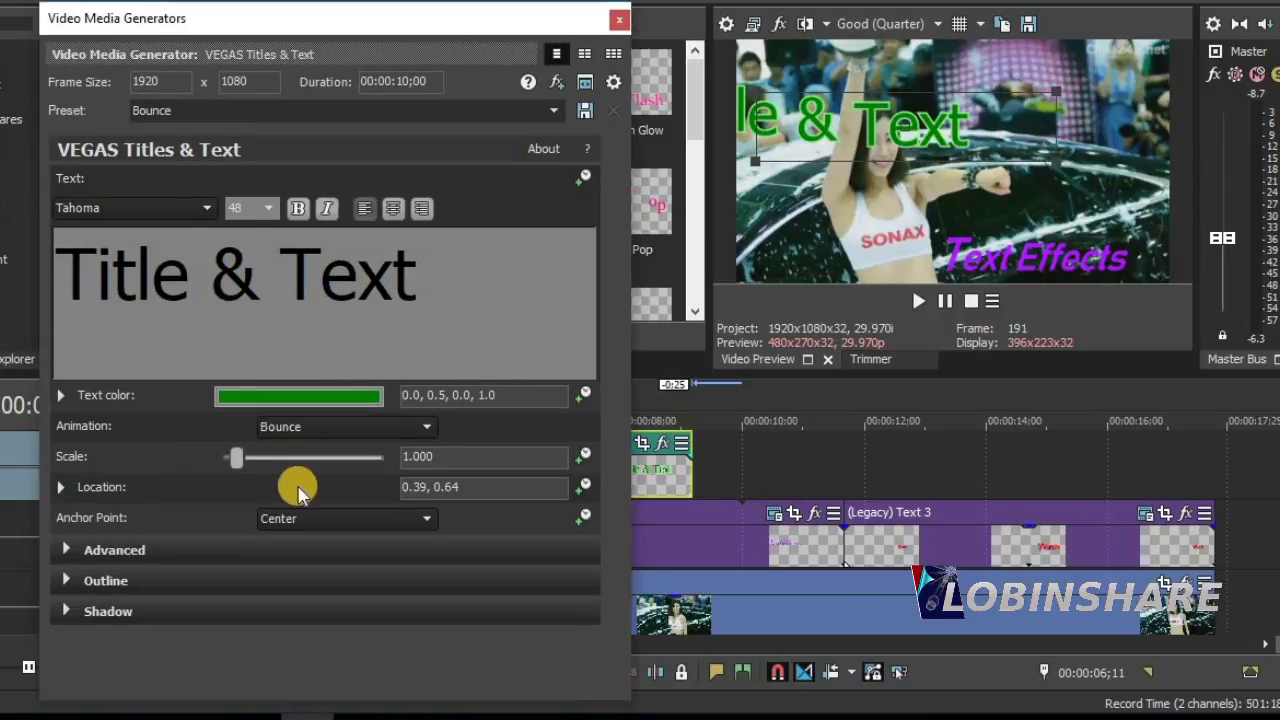
- Set the "Title & Text" title's scale to 0.773 and its location to 0.50, 0.54
mouse_move(242, 468)
left_mouse_down()
mouse_move(226, 460)
mouse_move(240, 470)
left_mouse_up()
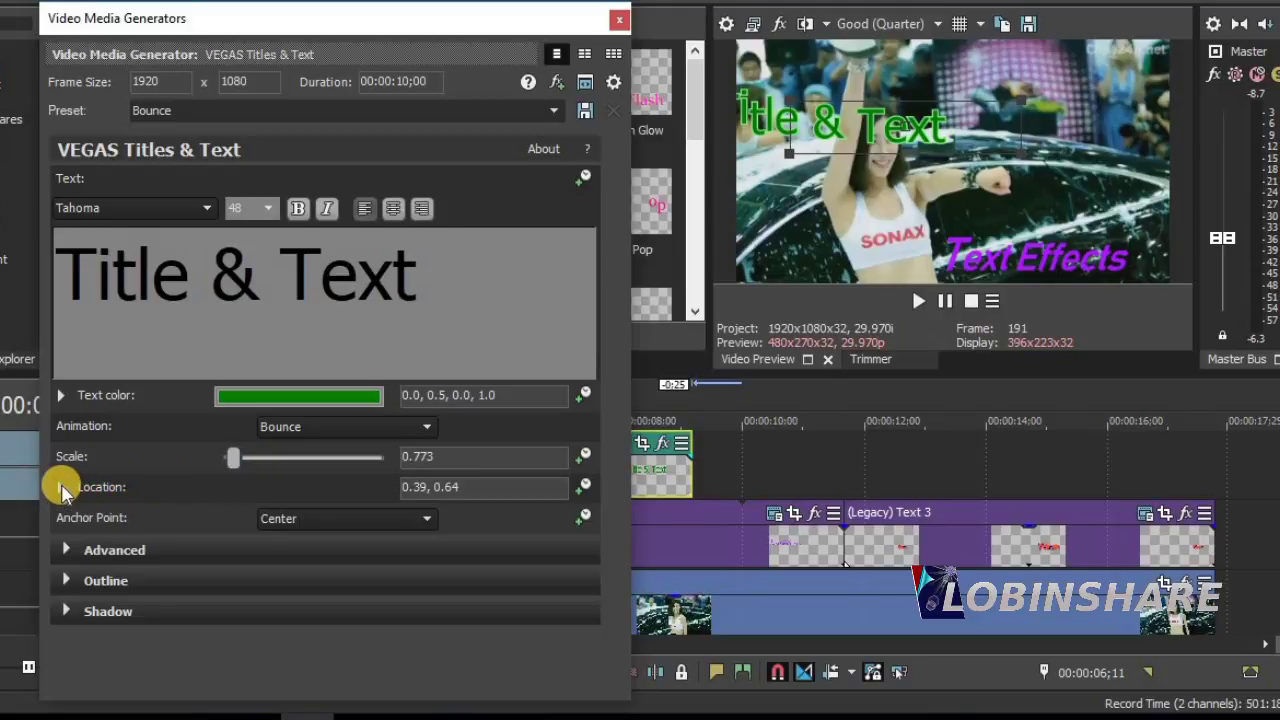
left_click(62, 490)
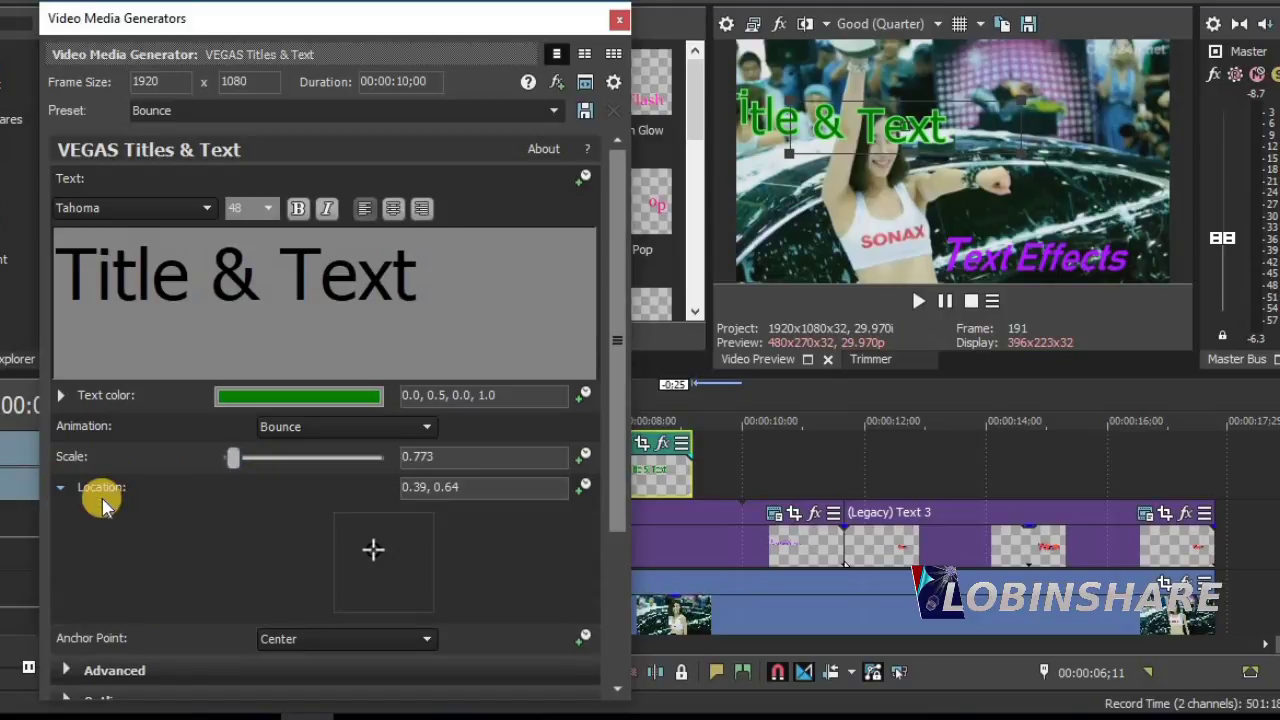
left_click_drag(367, 553, 385, 563)
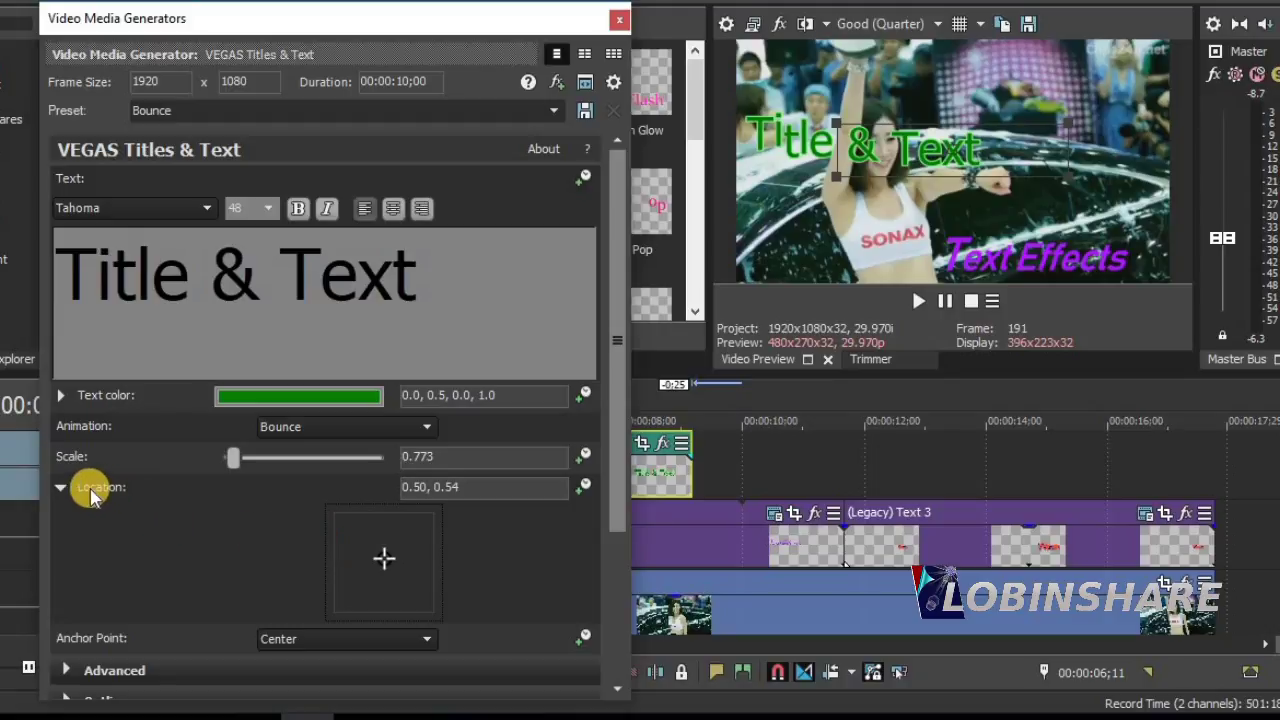
left_click(62, 490)
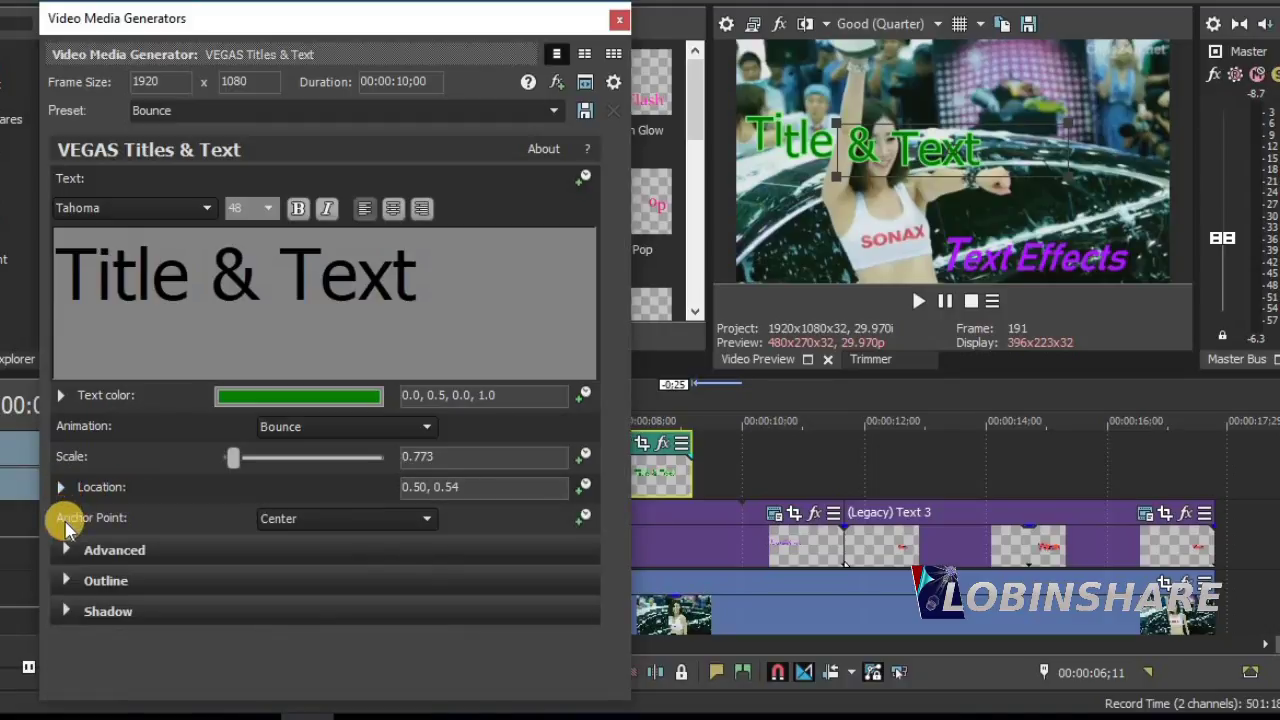
- Set the "Title & Text" title's tracking to -0.170 and its line spacing to 0.850
left_click(66, 550)
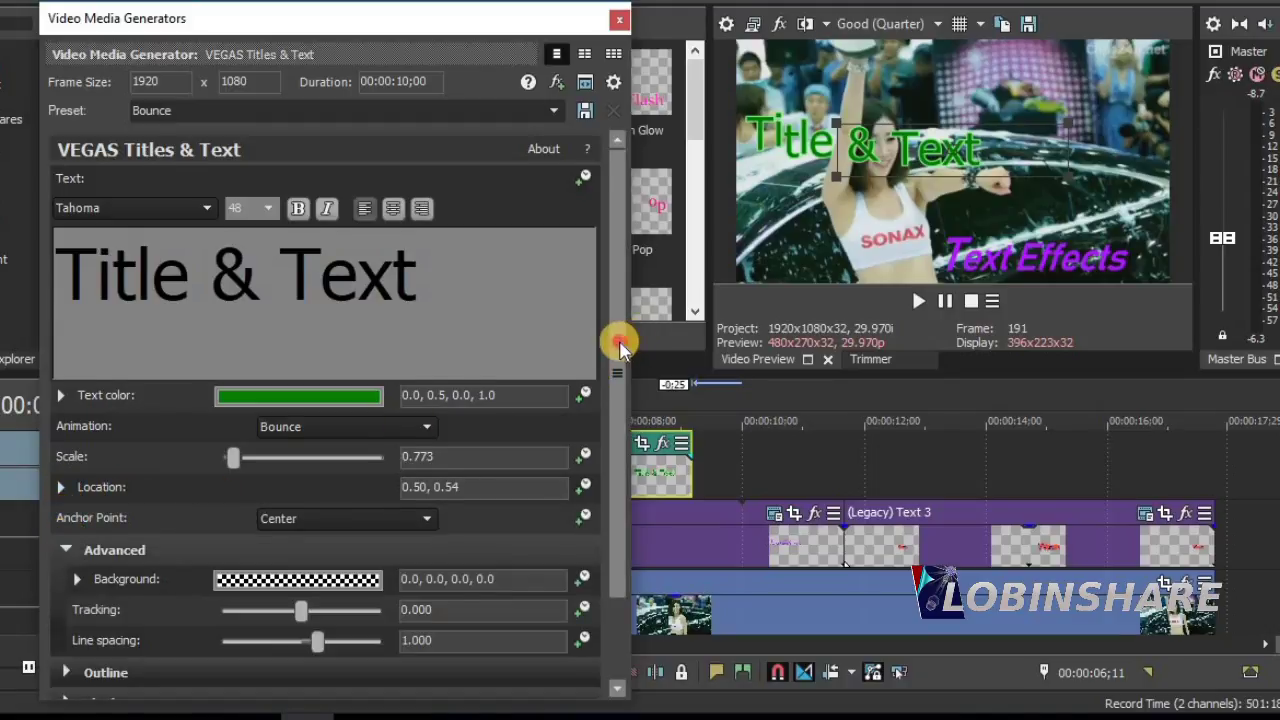
left_click_drag(620, 343, 623, 429)
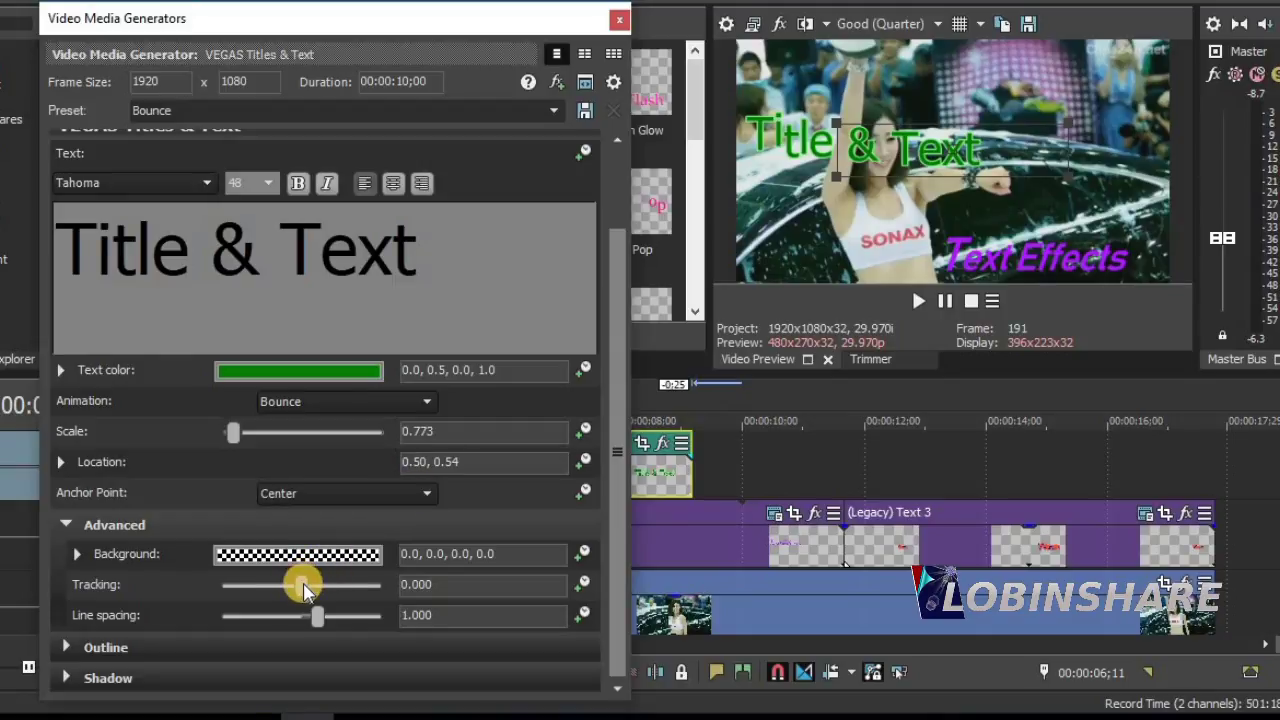
left_click_drag(303, 589, 314, 616)
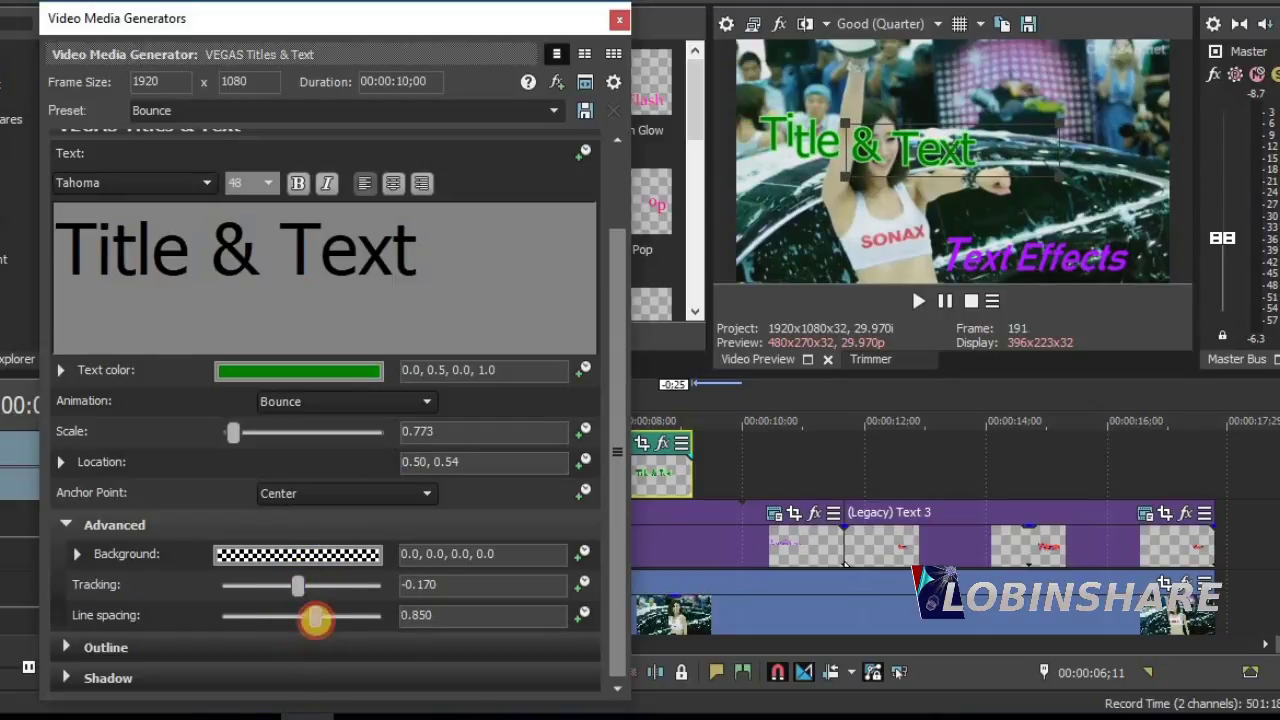
left_click(435, 375)
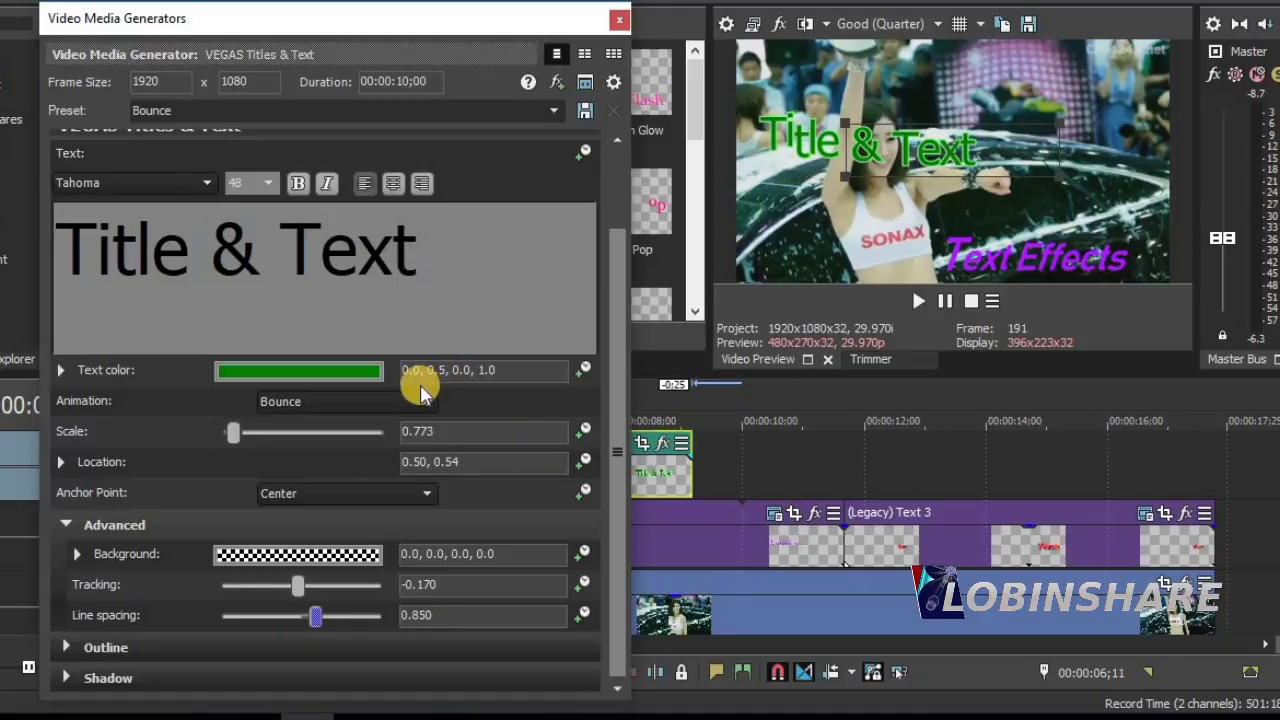
left_click(65, 525)
- Change the title's outline color to dark red, 0.57, 0.04, 0.05, 1.0
left_click(66, 584)
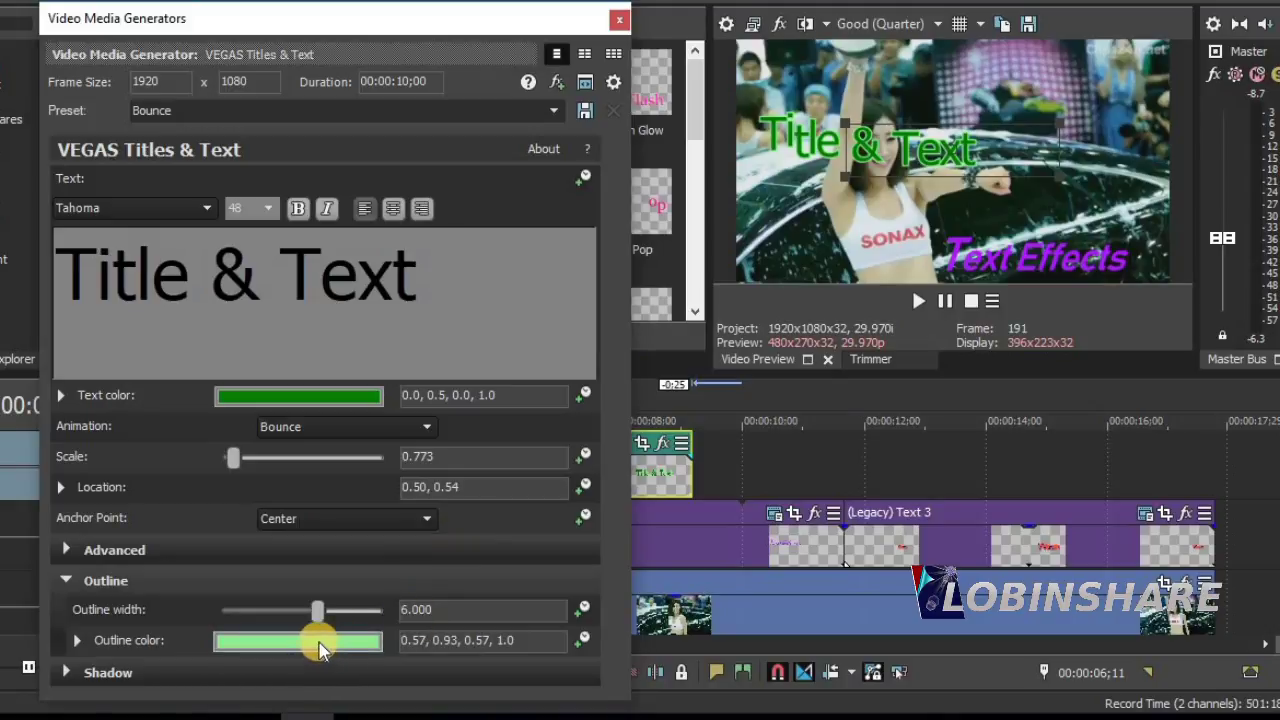
left_click(320, 645)
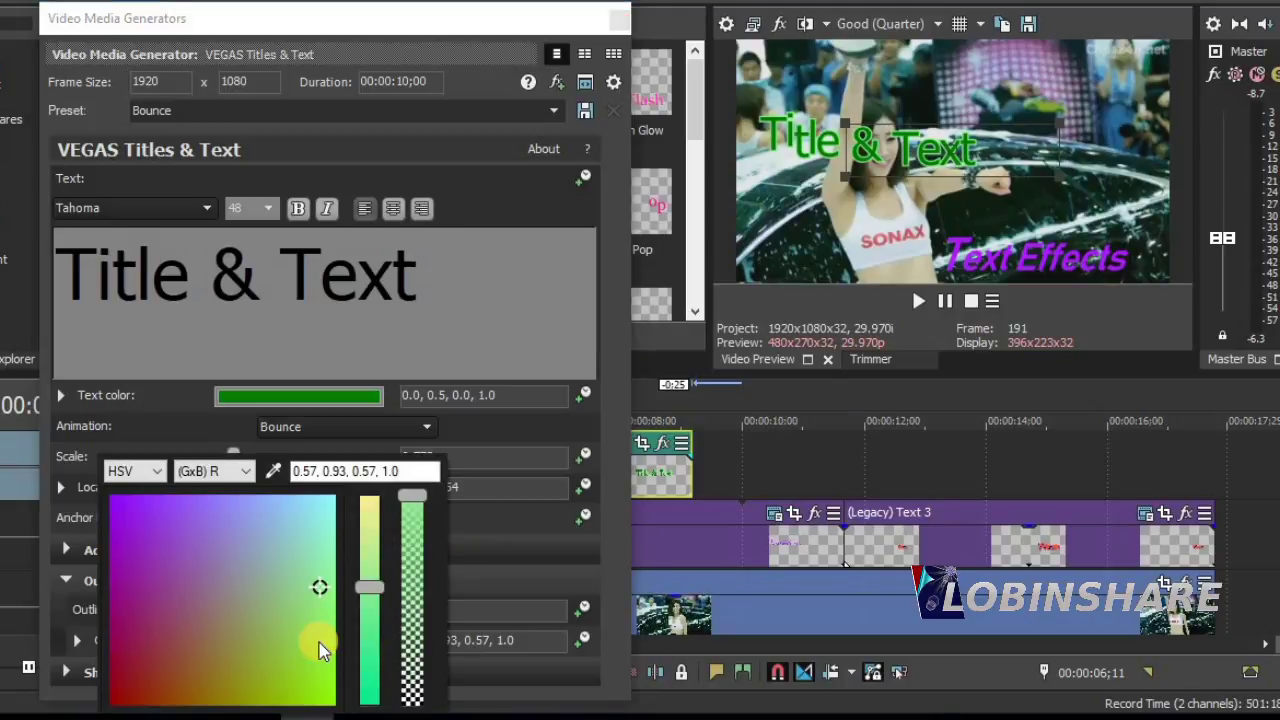
left_click(200, 541)
left_click(118, 693)
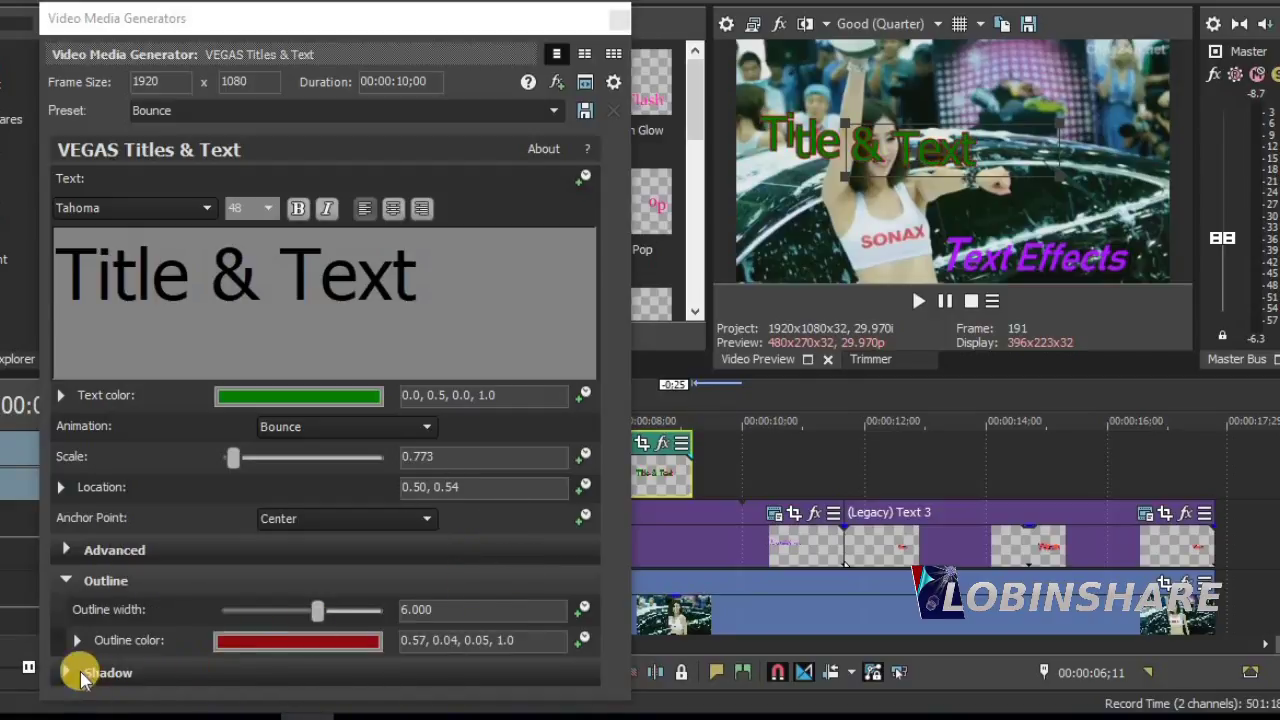
- Enable the title's shadow and set its Y offset to 0.143 and its blur to 0.245
left_click(70, 672)
scroll(218, 676, "down", 3)
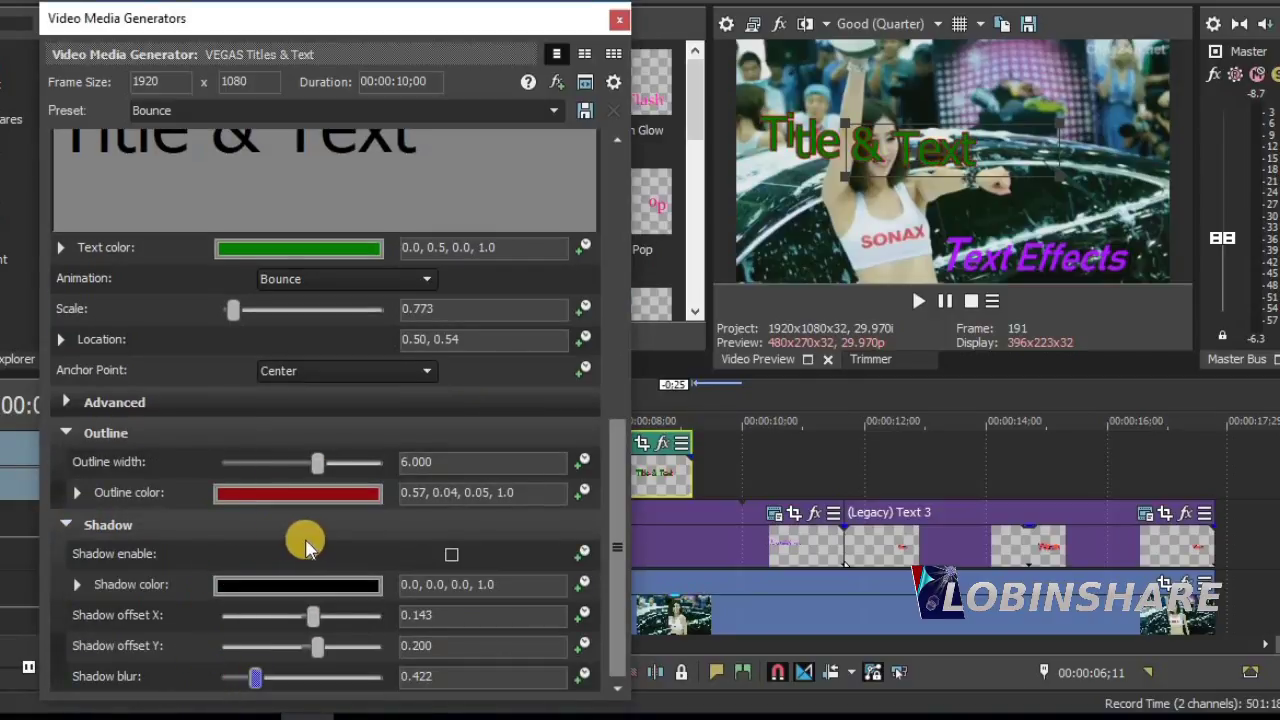
left_click(452, 555)
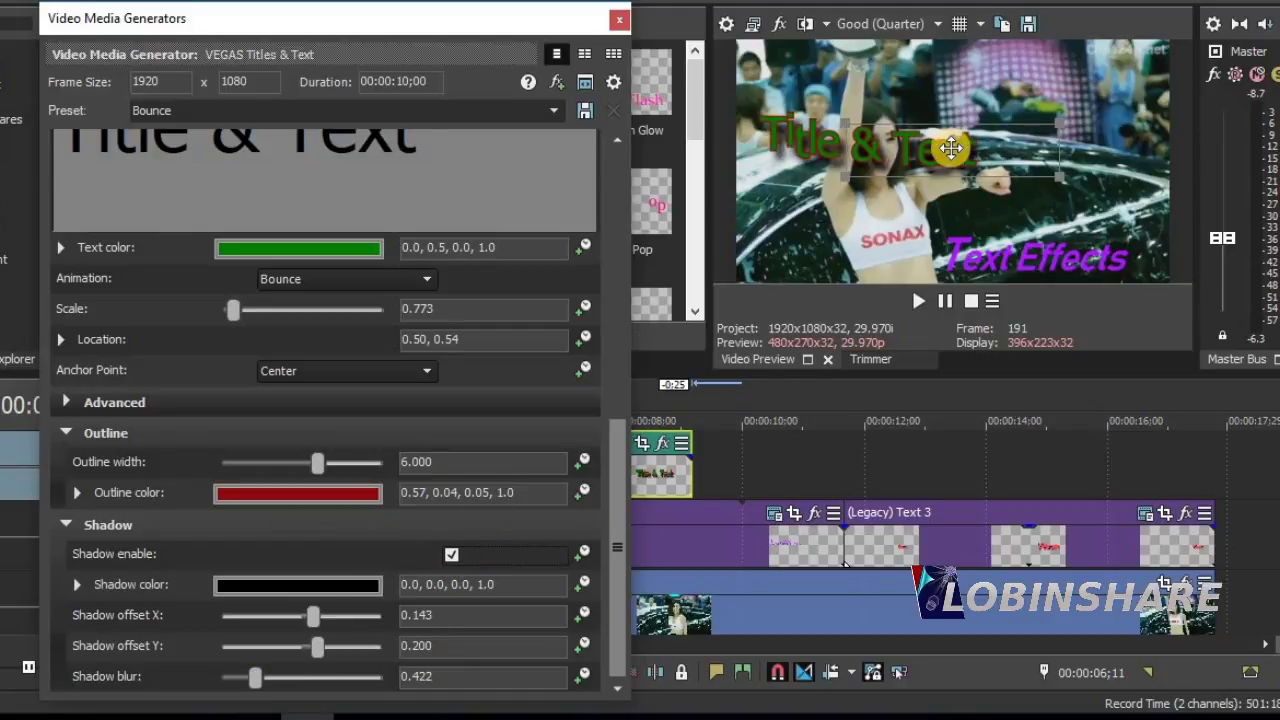
left_click(318, 650)
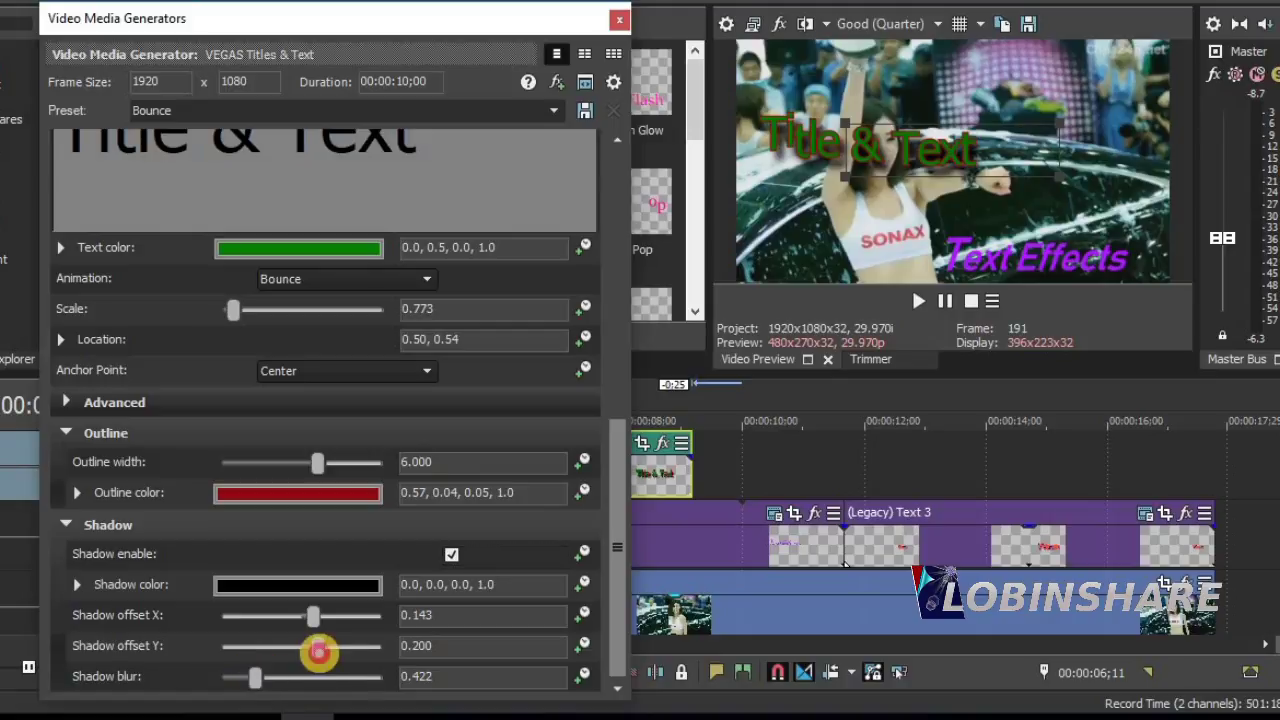
left_click_drag(312, 650, 314, 650)
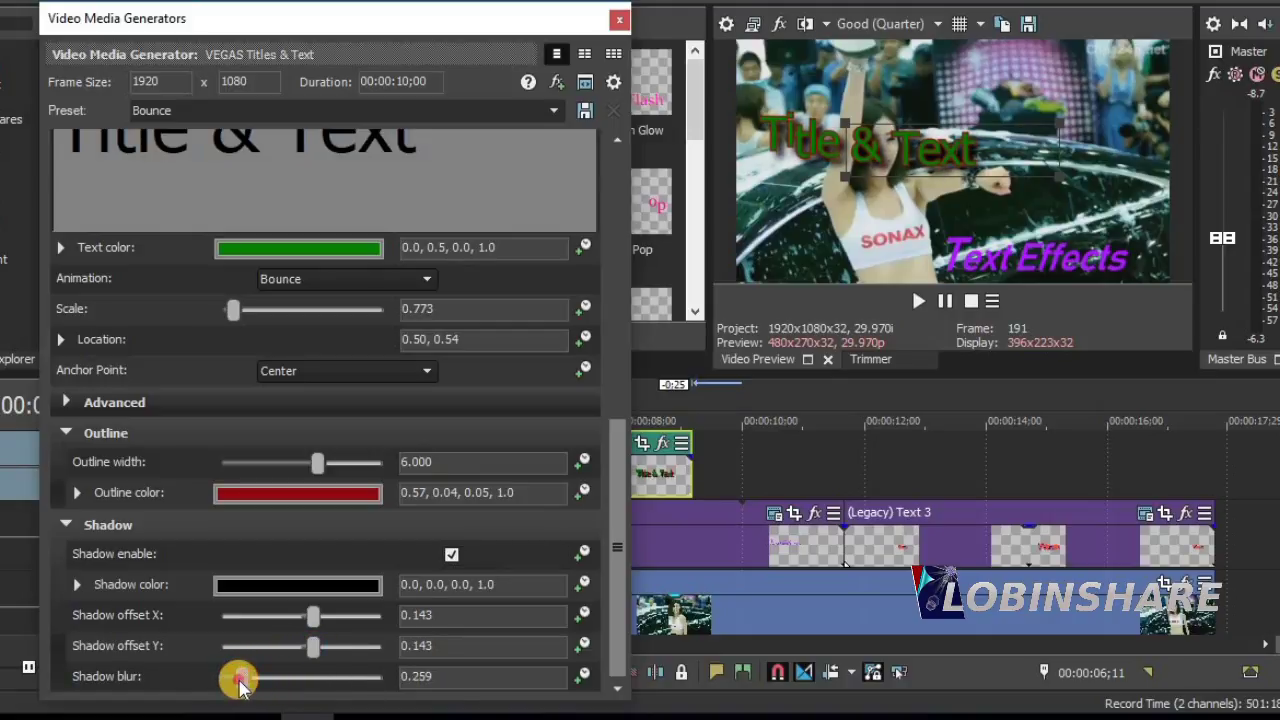
left_click_drag(241, 686, 240, 686)
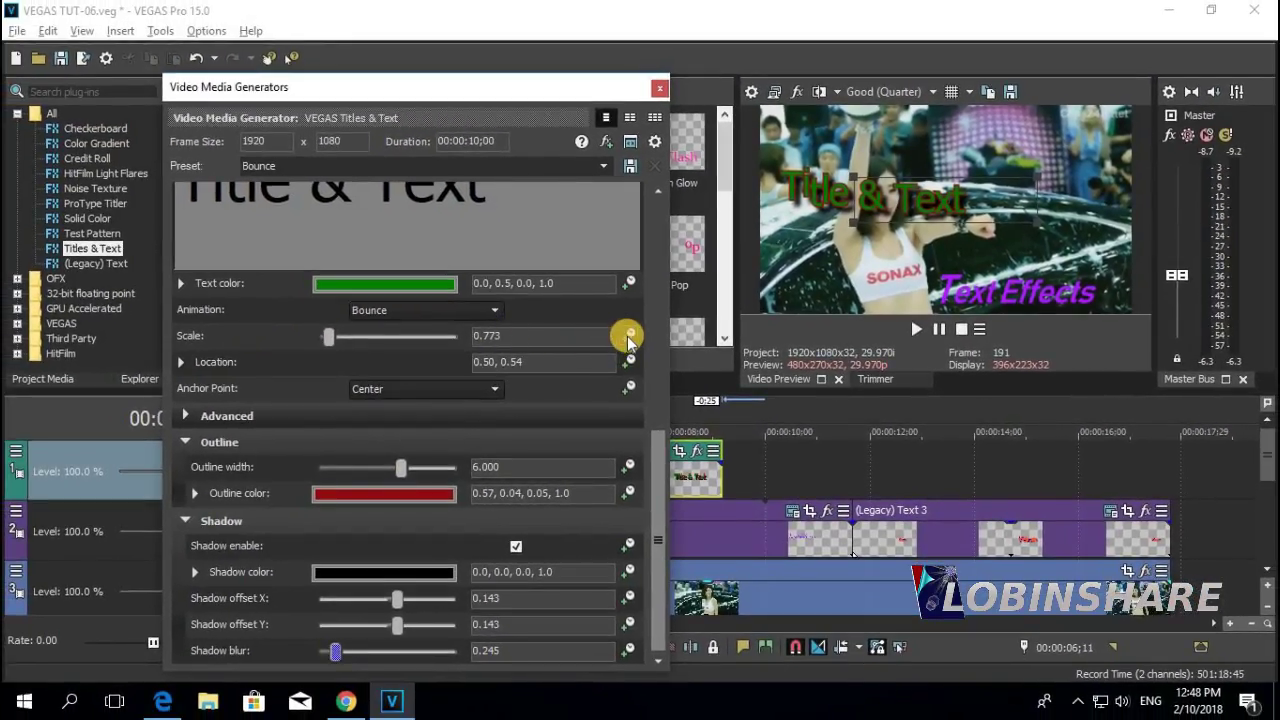
- Turn on keyframe animation for the title's scale and set it to 0.639 at 00:00:00;00
left_click(628, 334)
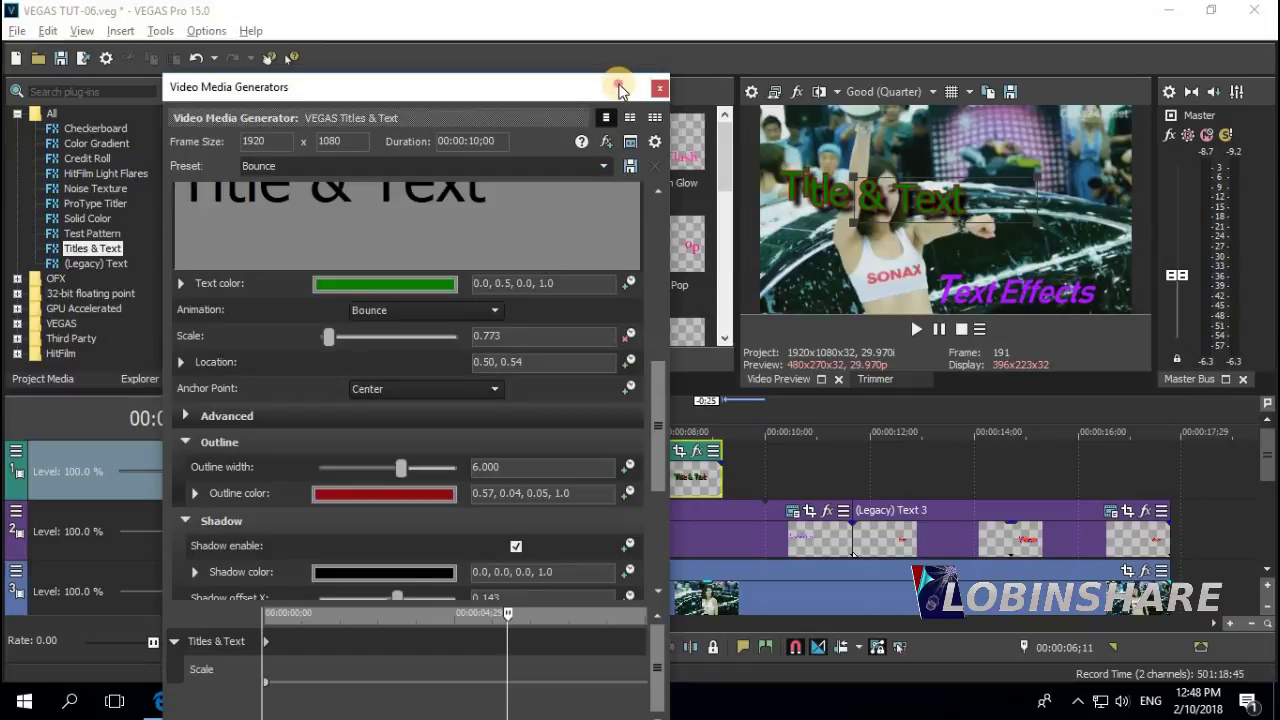
left_click_drag(620, 90, 606, 11)
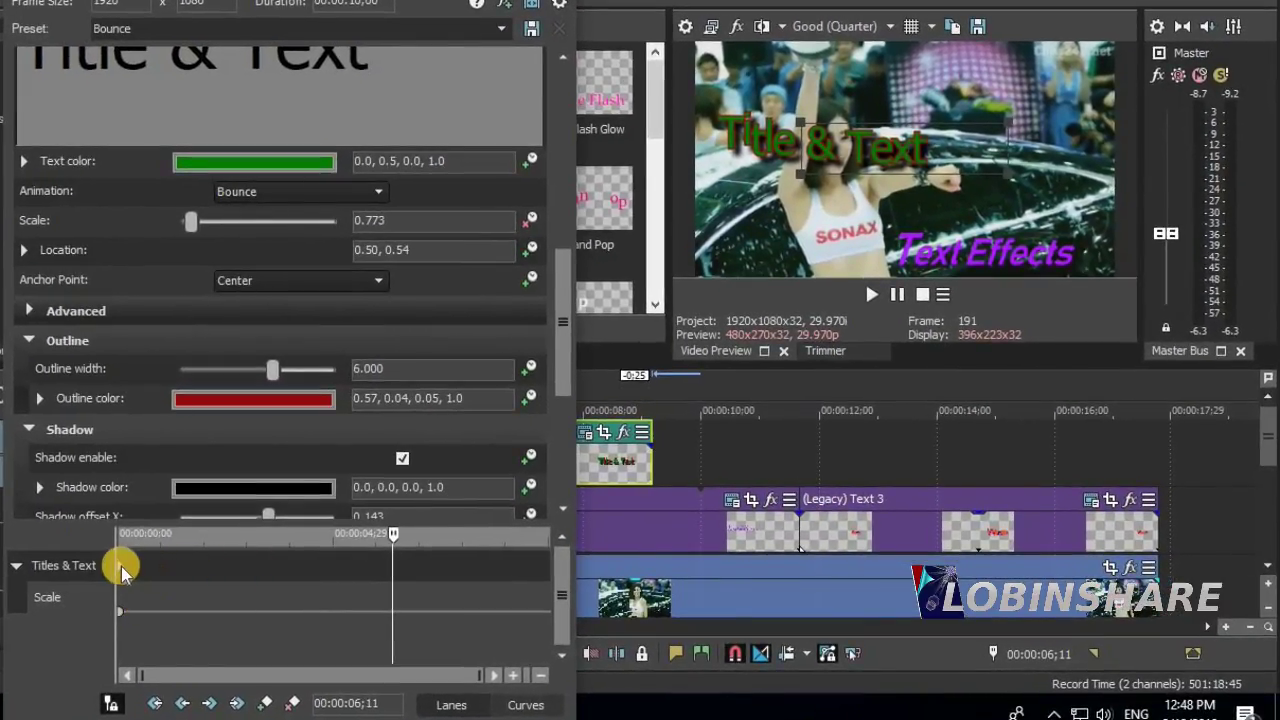
left_click(121, 567)
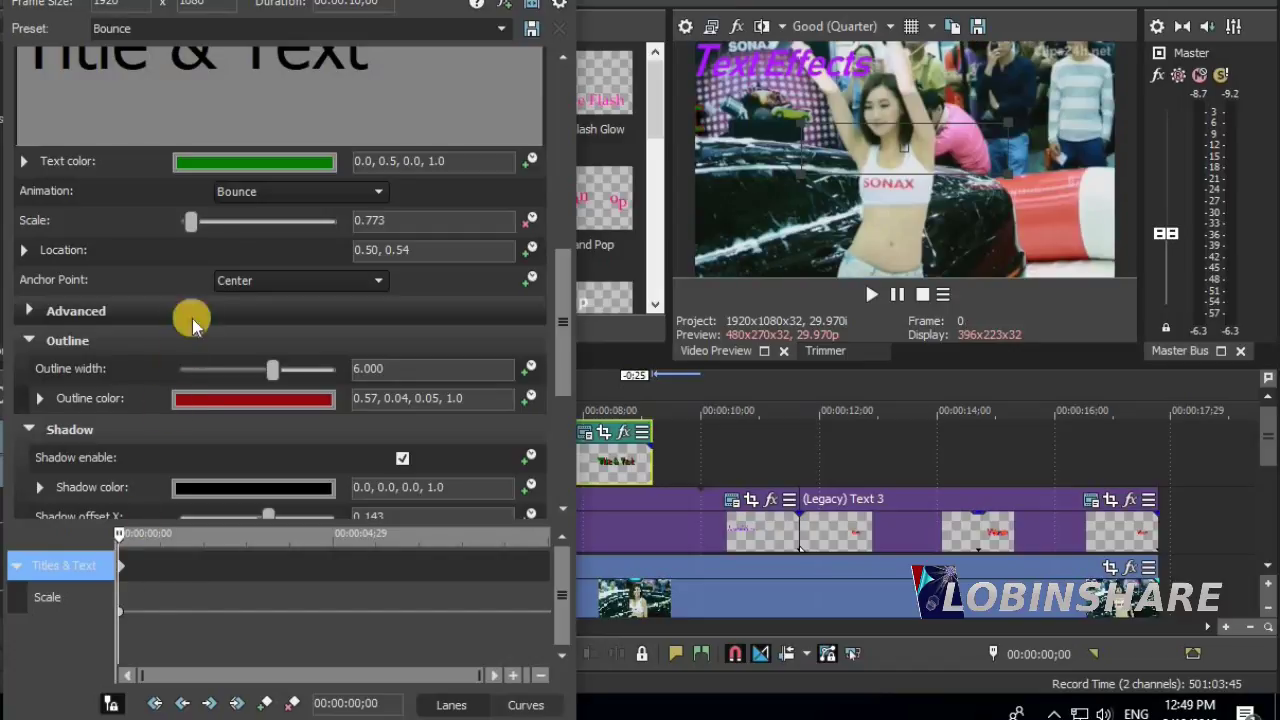
left_click_drag(190, 220, 188, 220)
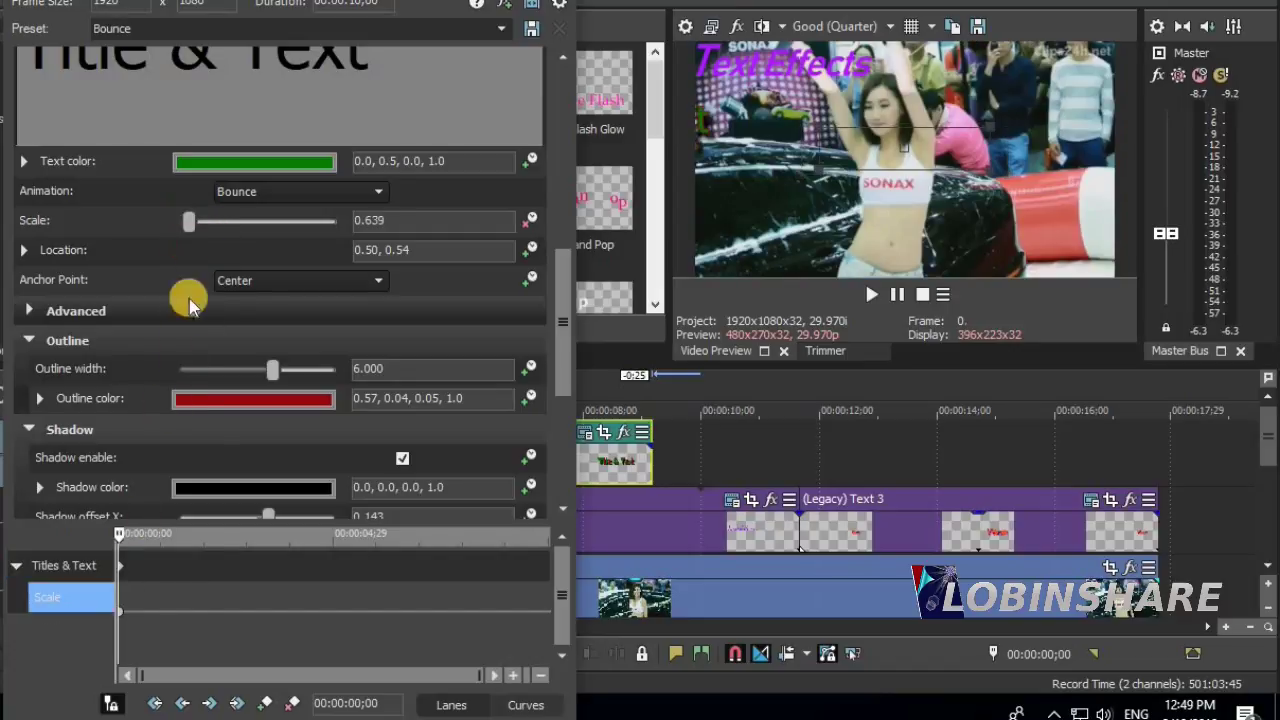
- Keyframe the title's scale to 1.380 at 00:00:02;18 and to 0.976 at 00:00:05;13
left_click(230, 590)
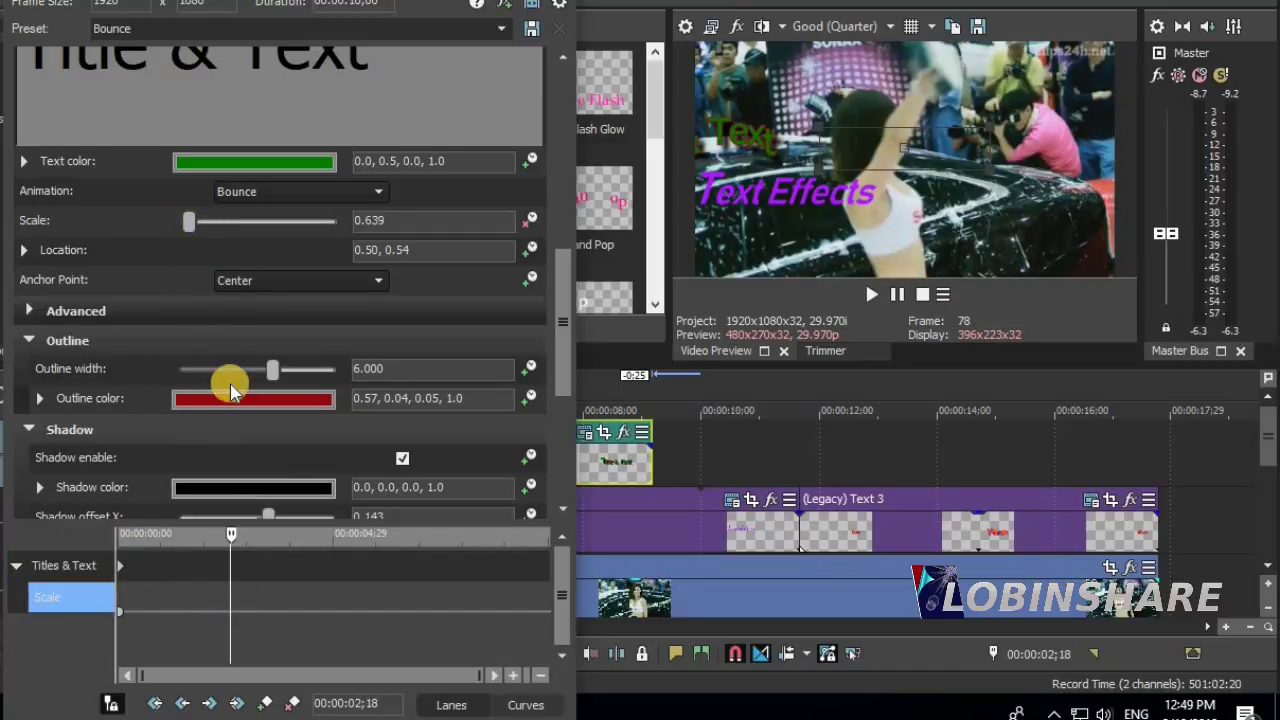
left_click_drag(195, 228, 207, 234)
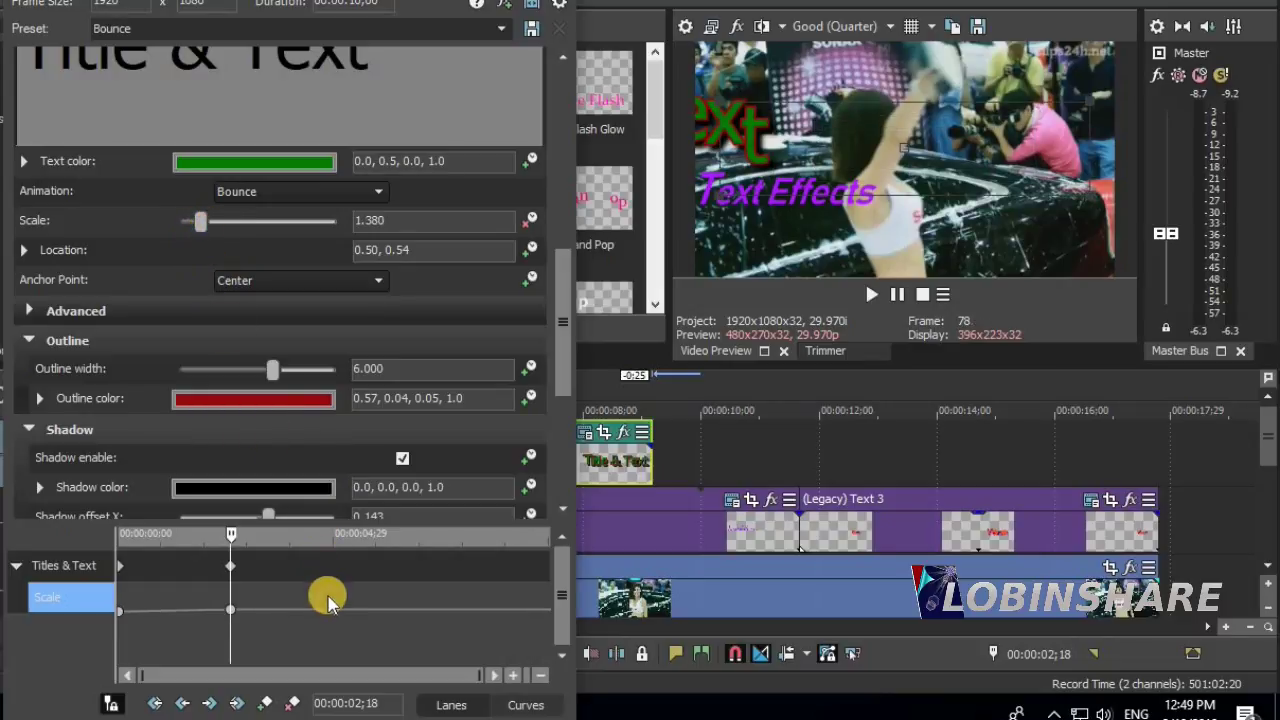
left_click(356, 568)
left_click_drag(355, 570, 349, 564)
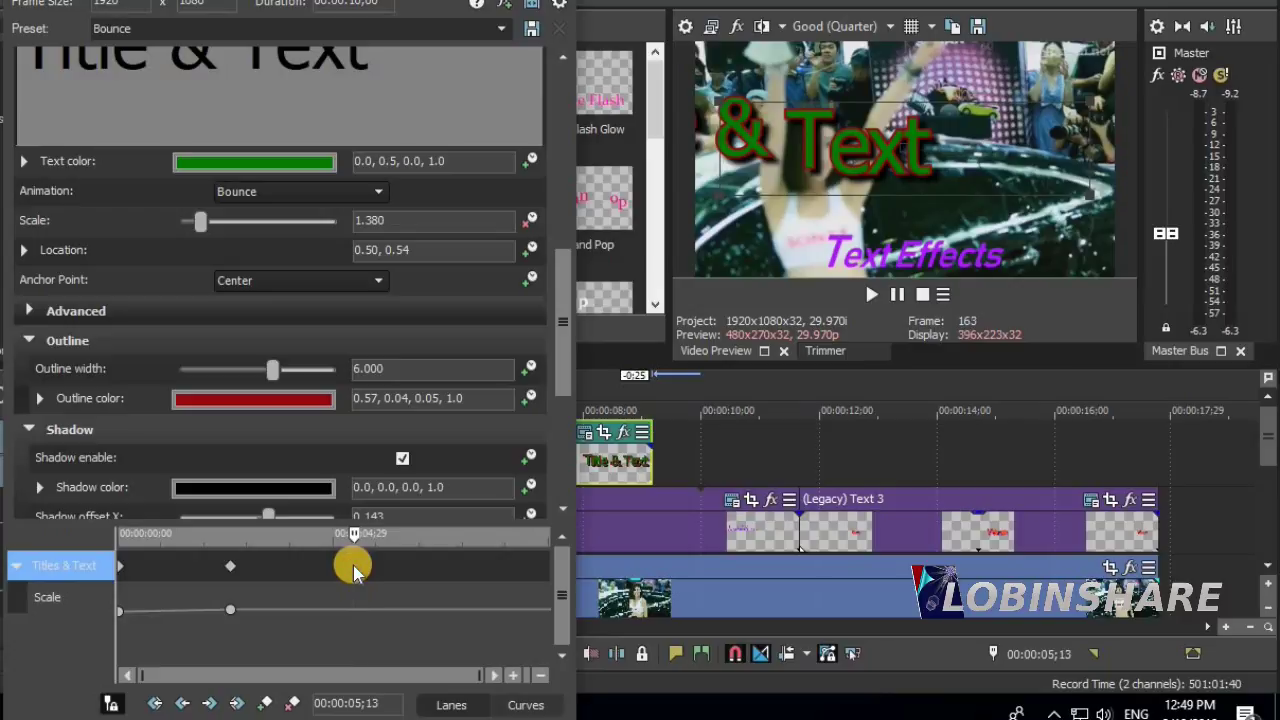
left_click(207, 225)
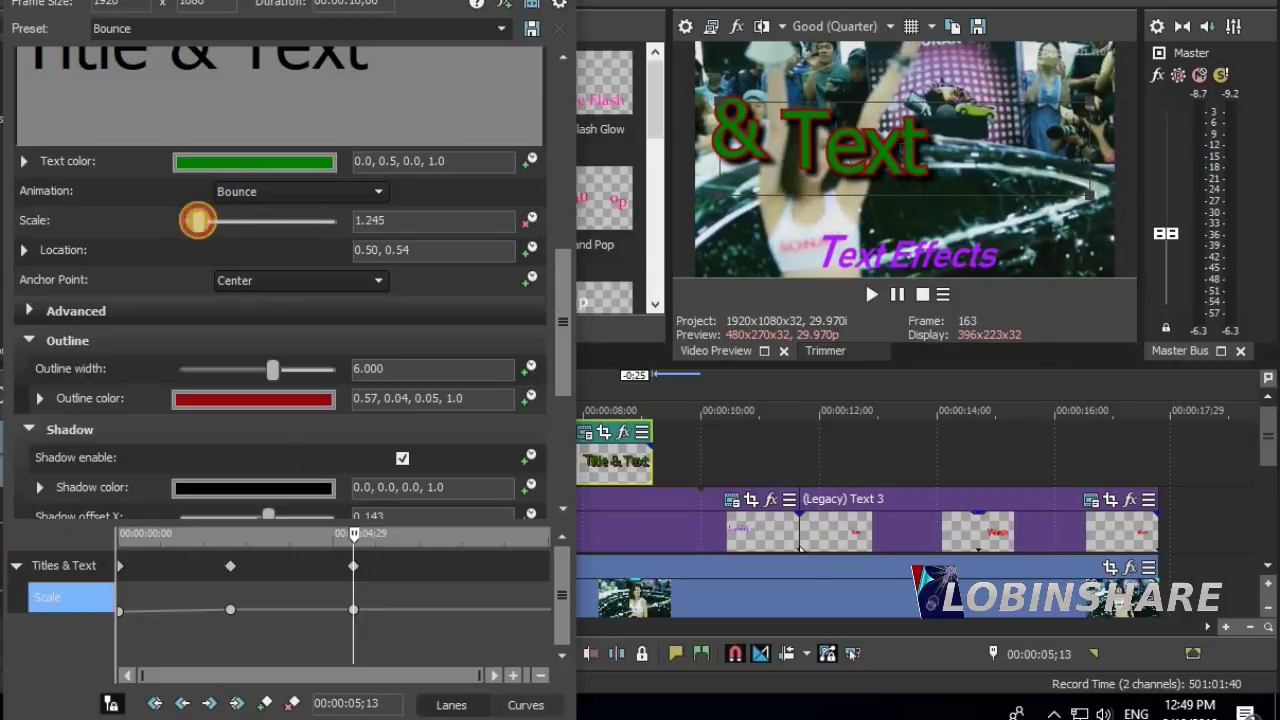
left_click_drag(198, 220, 193, 221)
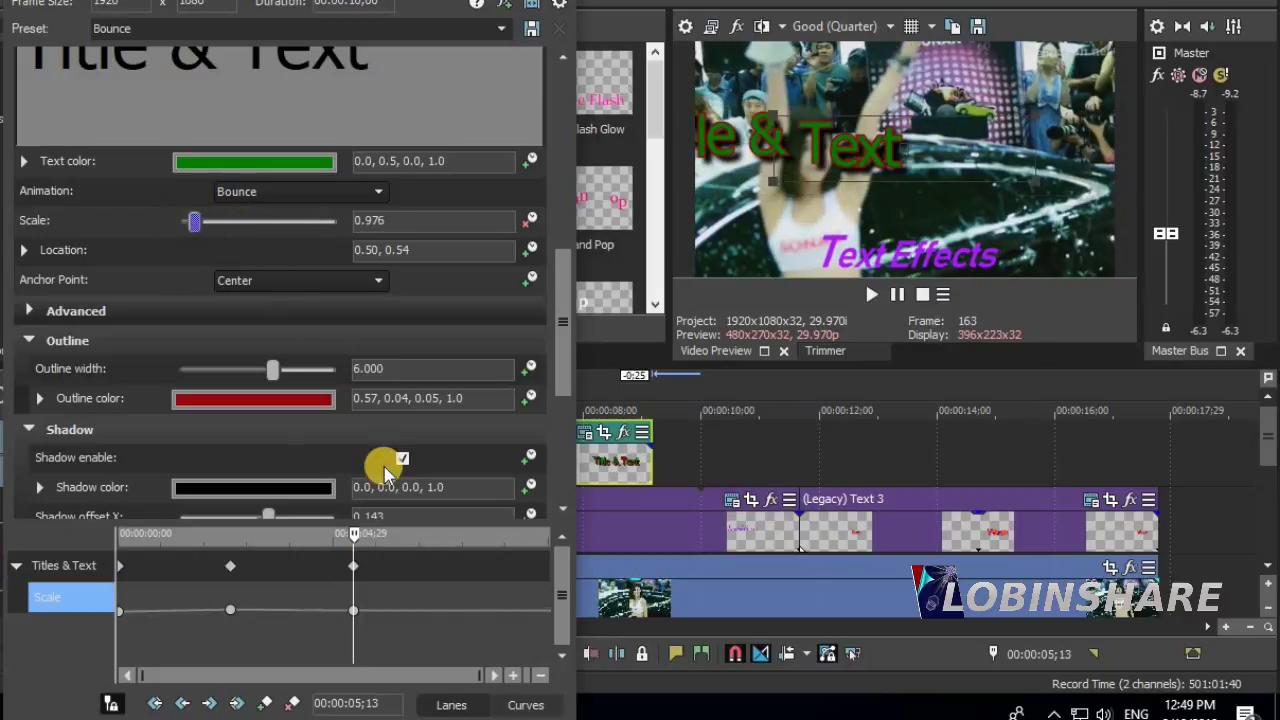
- Add scale keyframes at 00:00:08;10 and 00:00:09;27, ending at a scale of 0.437, and close the generator settings
left_click(478, 595)
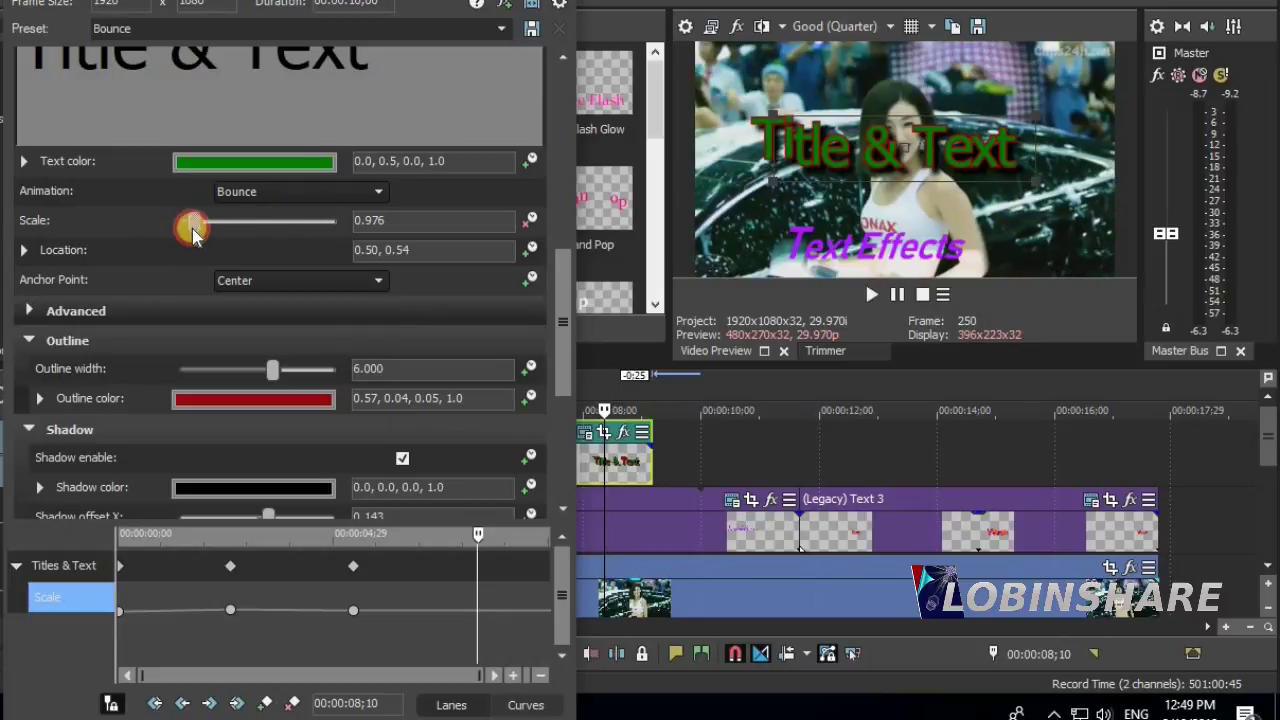
left_click_drag(192, 228, 187, 229)
left_click(543, 563)
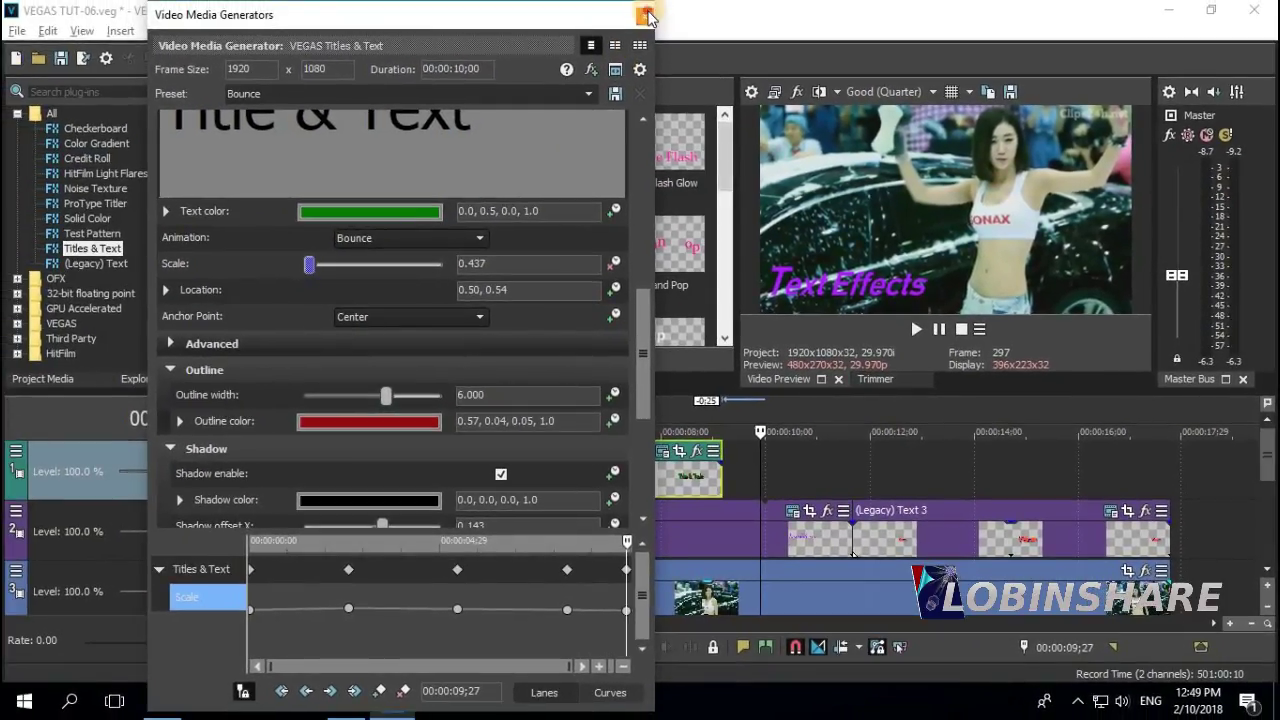
left_click(646, 14)
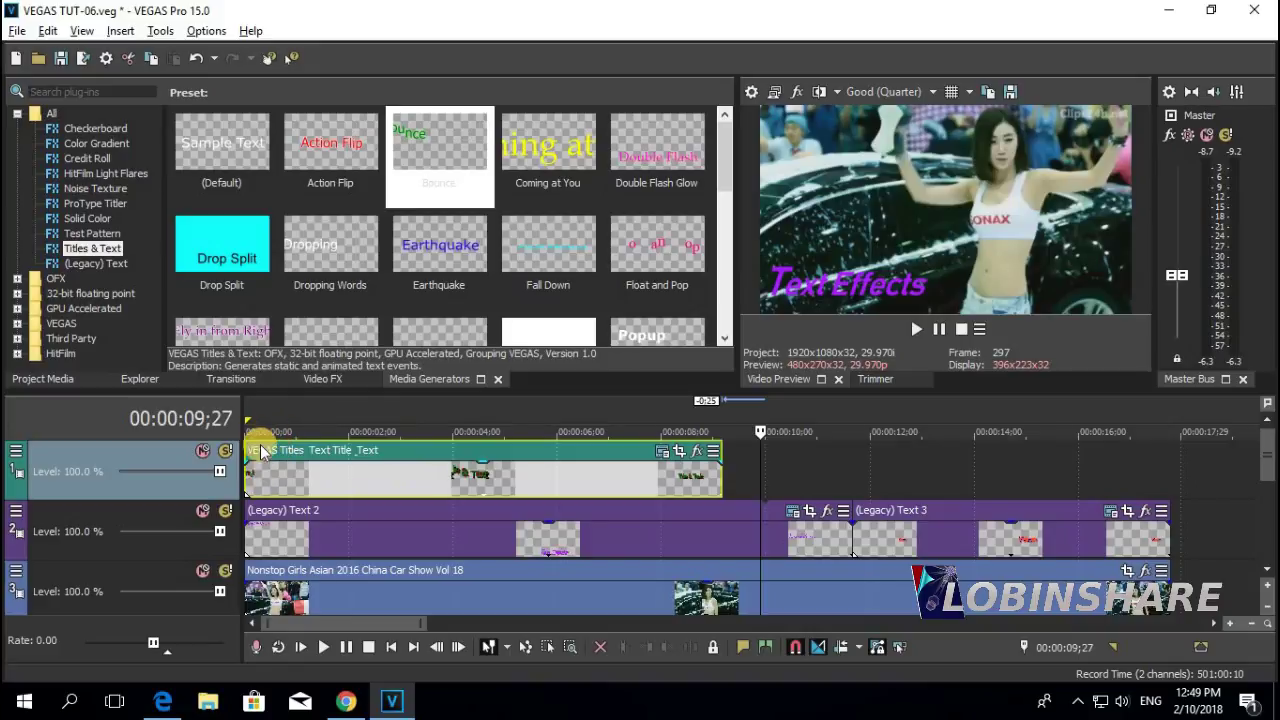
- Reopen the title's generator settings with the playhead at 00:00:00;00, turn on keyframe animation for its location, and close them after reviewing the parameters
left_click(253, 485)
left_click(248, 485)
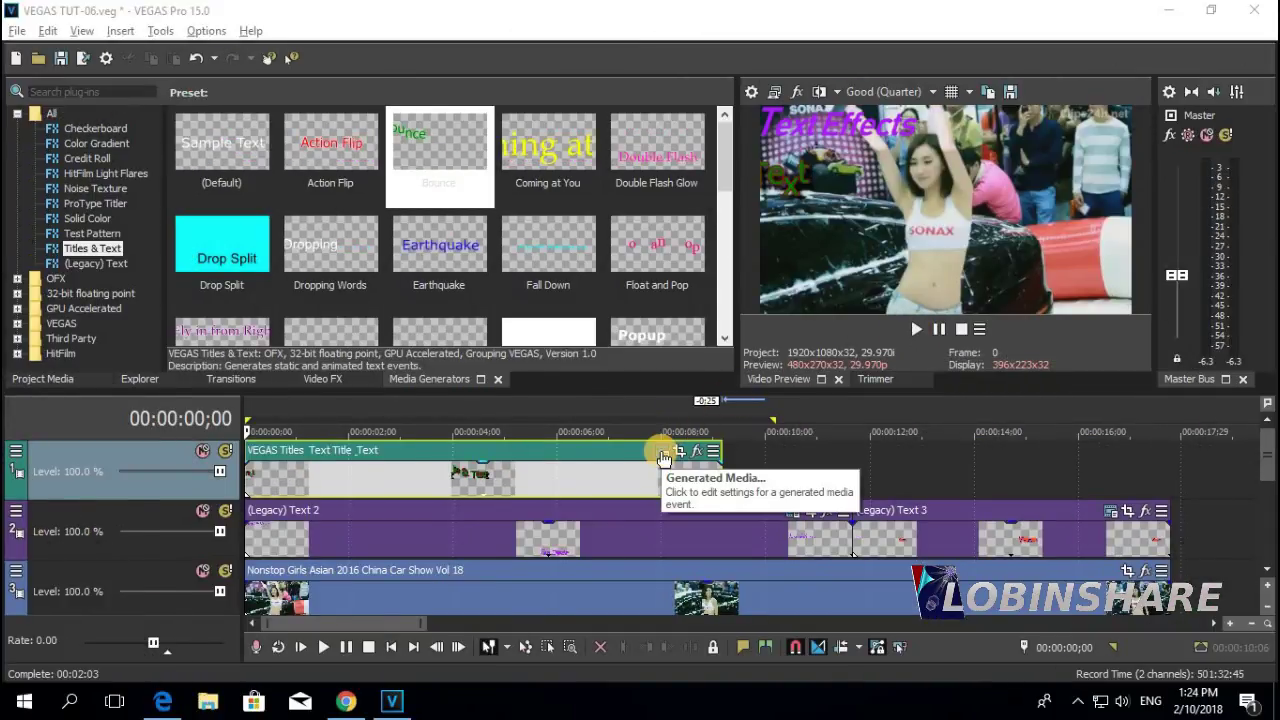
left_click(662, 455)
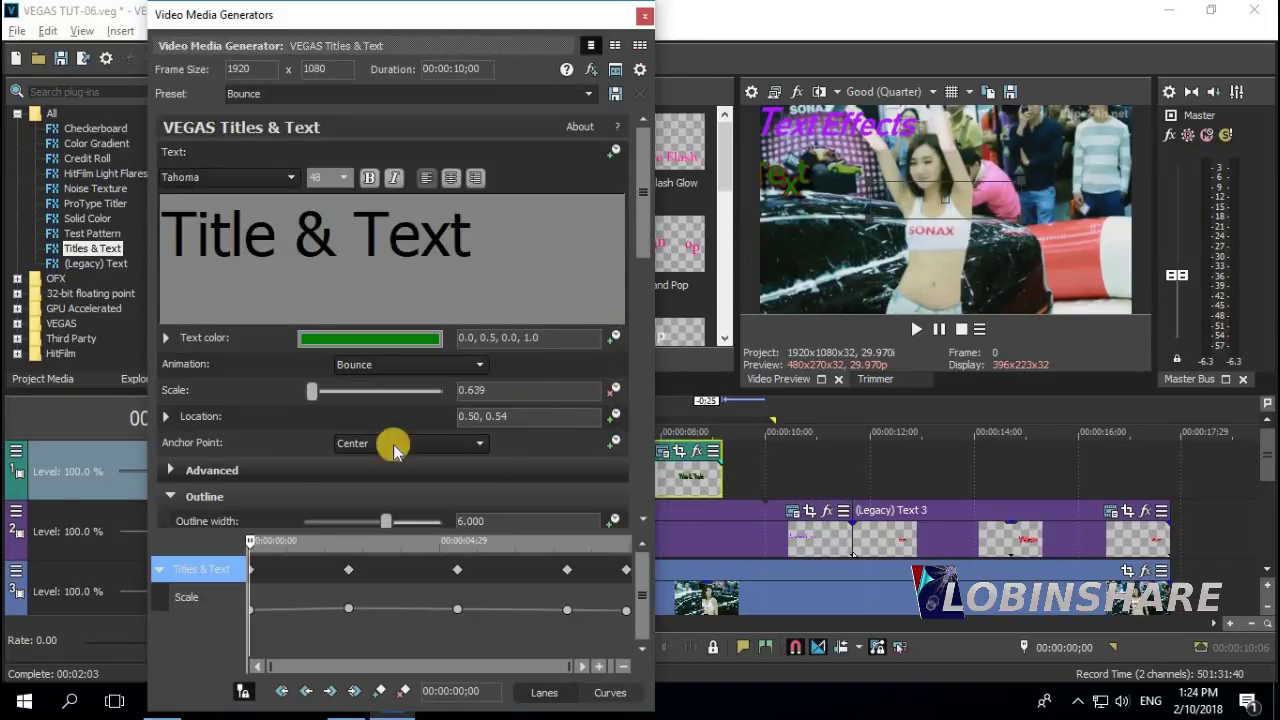
left_click(168, 470)
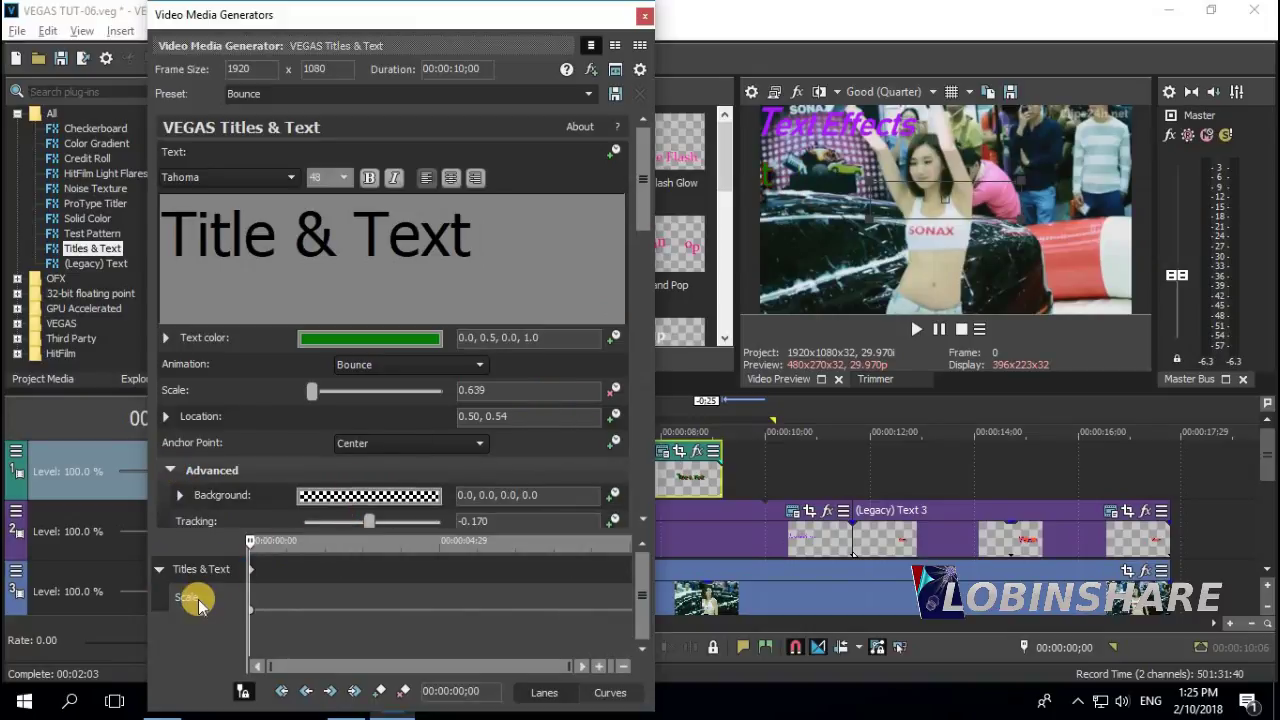
left_click(616, 419)
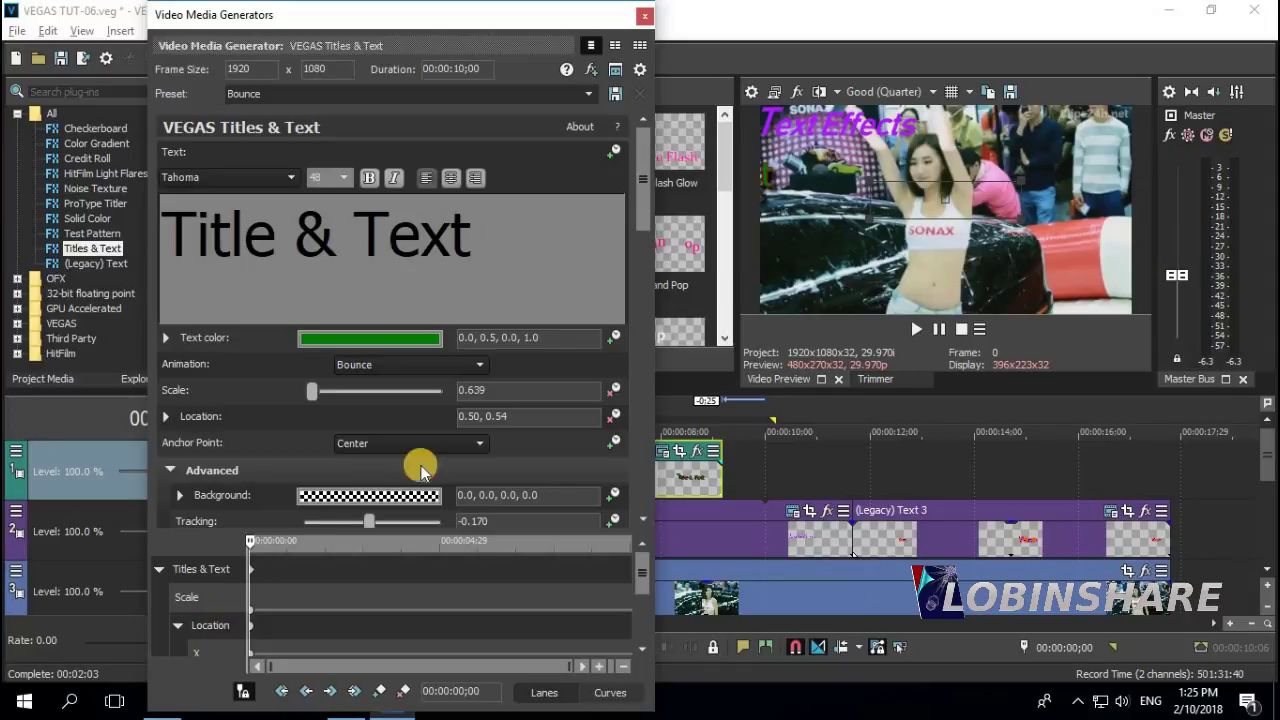
left_click(643, 238)
left_click_drag(643, 238, 636, 540)
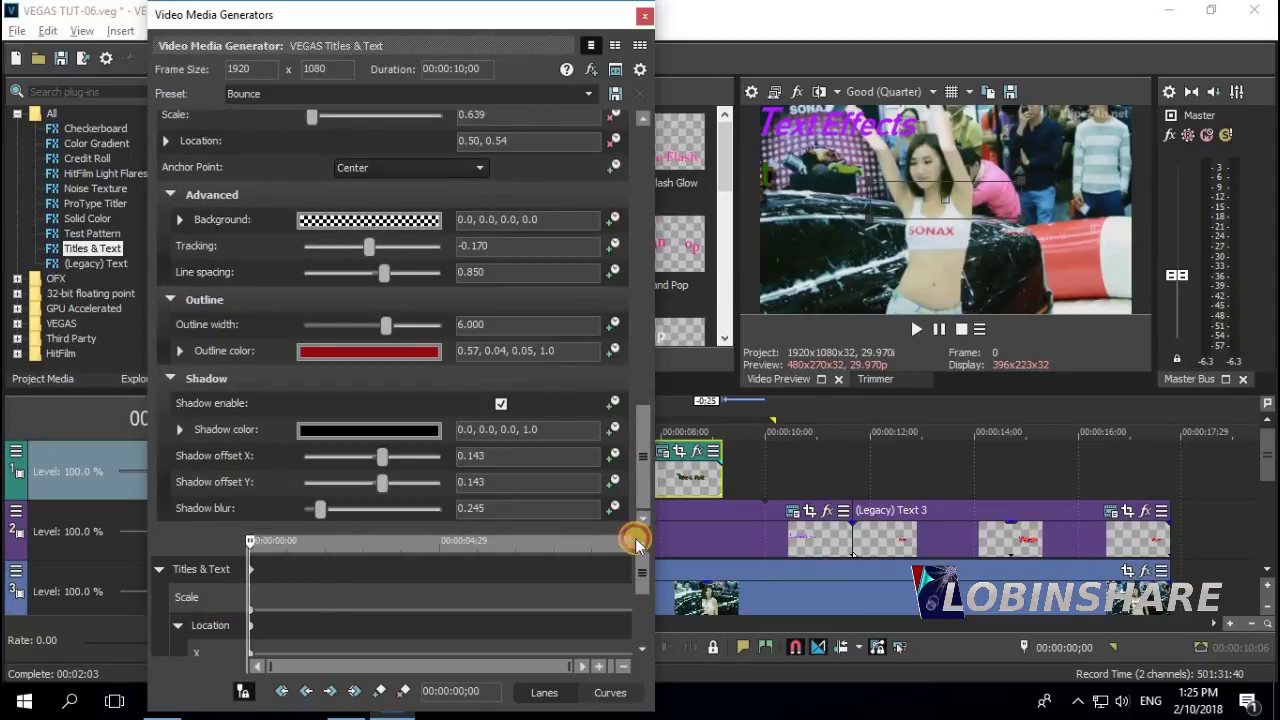
left_click_drag(640, 474, 652, 122)
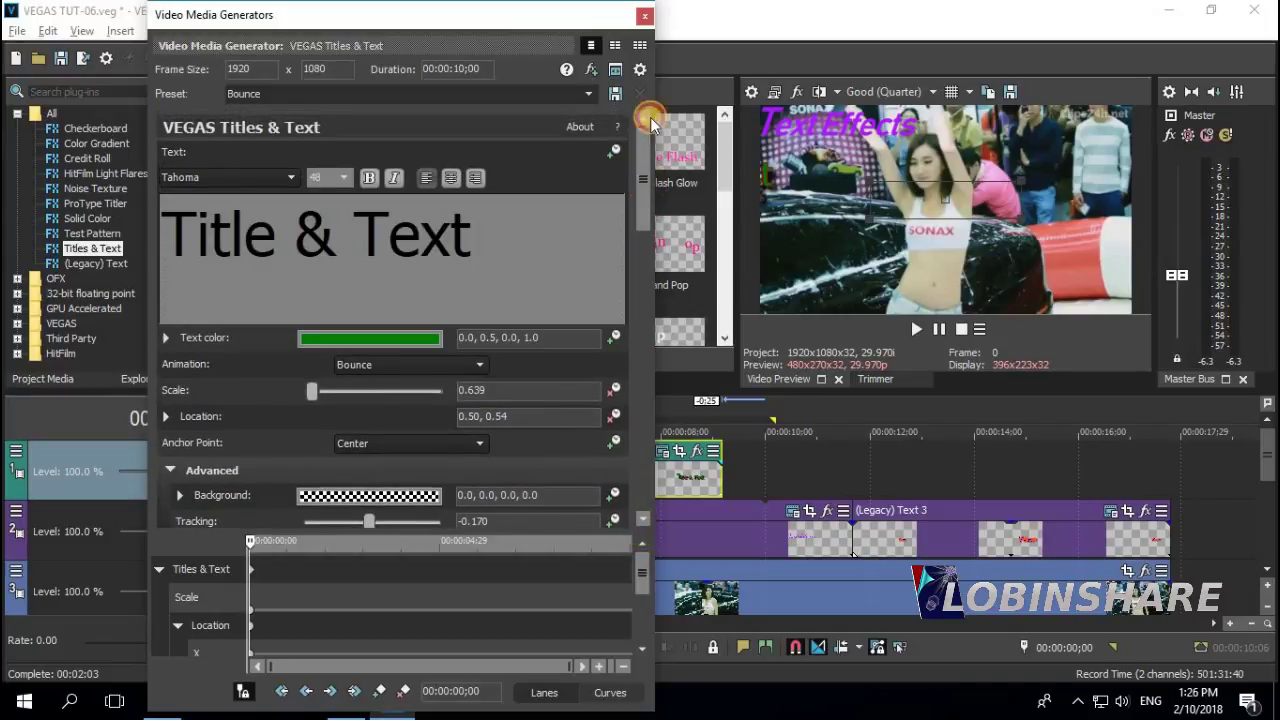
left_click(648, 15)
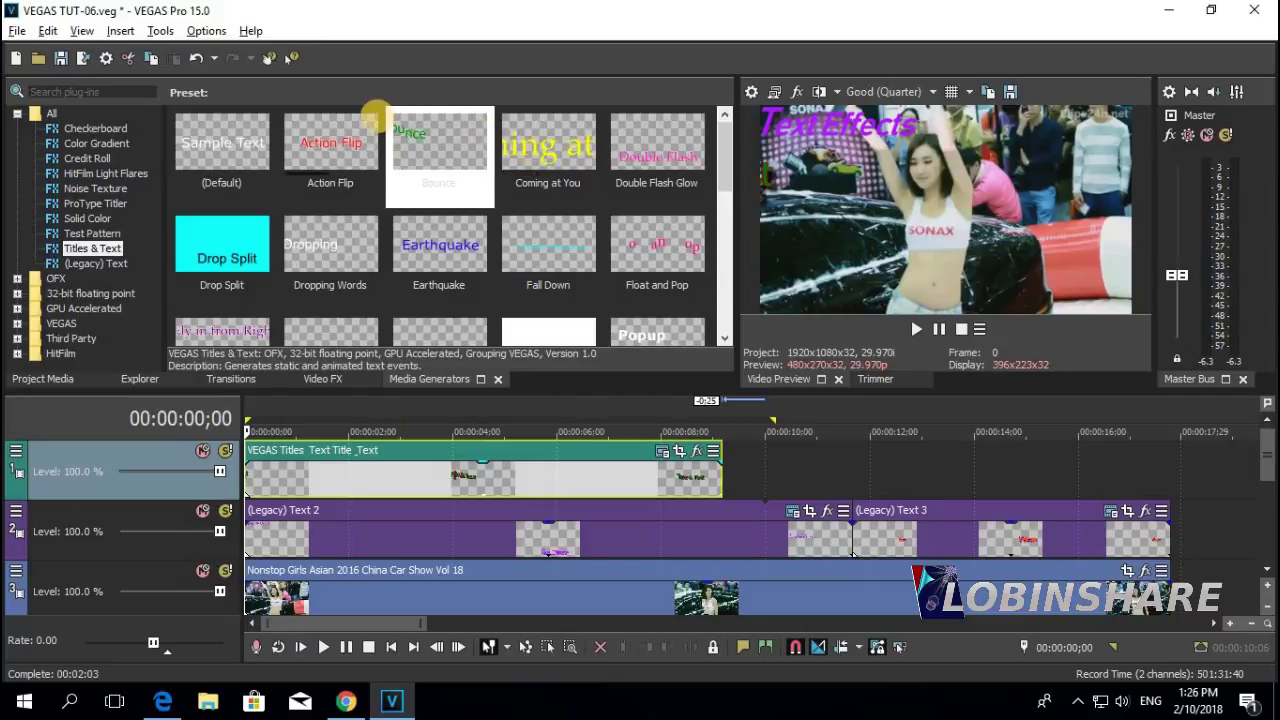
- Add a ProType Titler event from the Centered preset after the title on the first track and change its text to "ProType Titler"
left_click(110, 205)
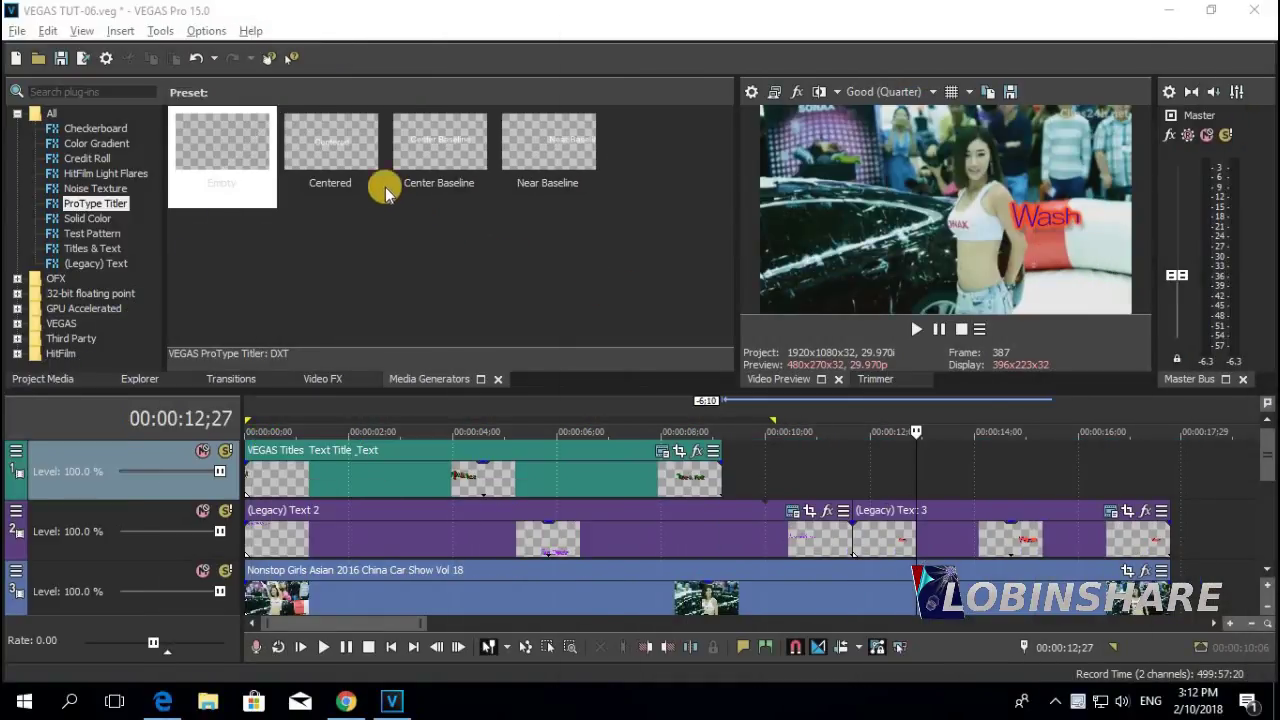
left_click_drag(362, 156, 736, 466)
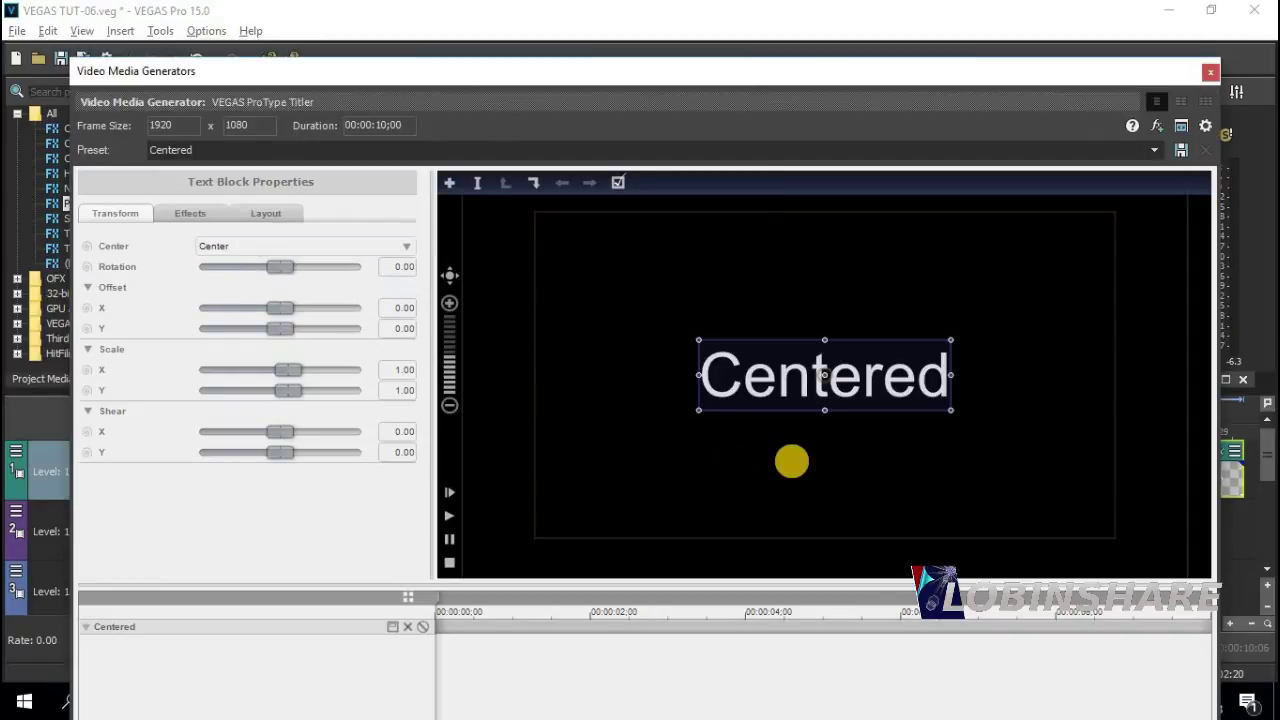
double_click(776, 372)
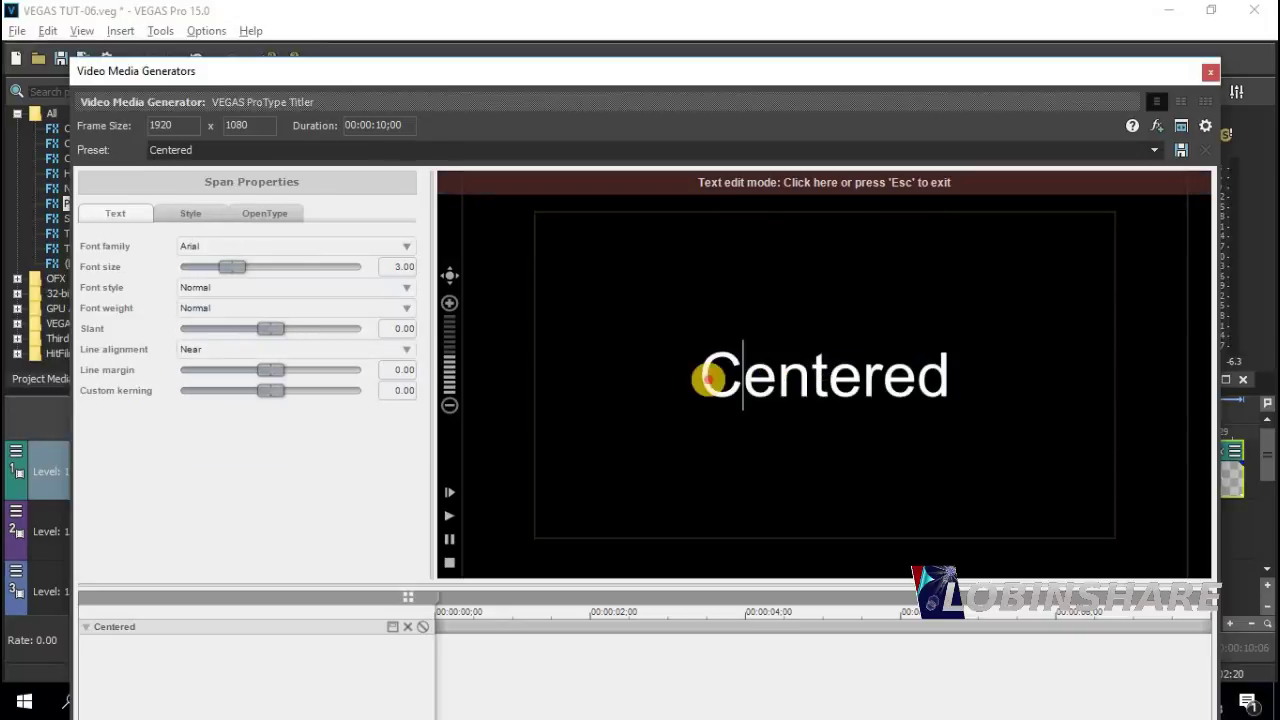
left_click_drag(709, 374, 963, 388)
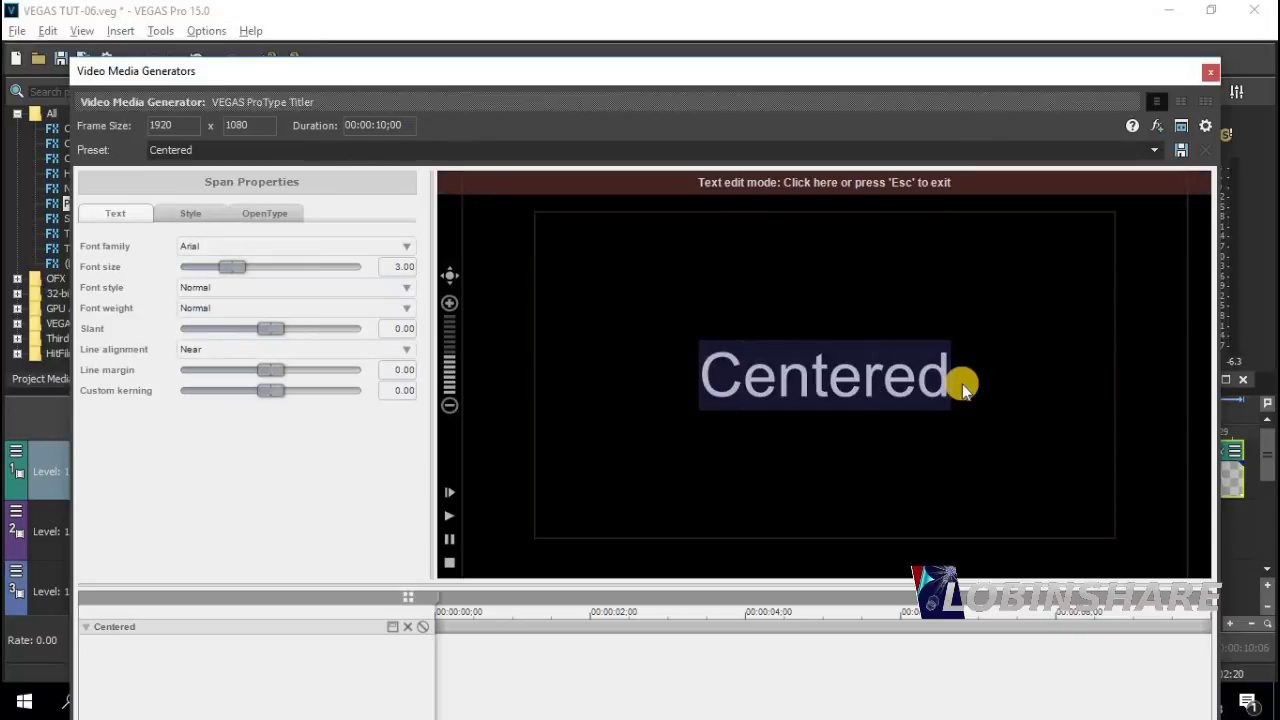
type("ProType Titler")
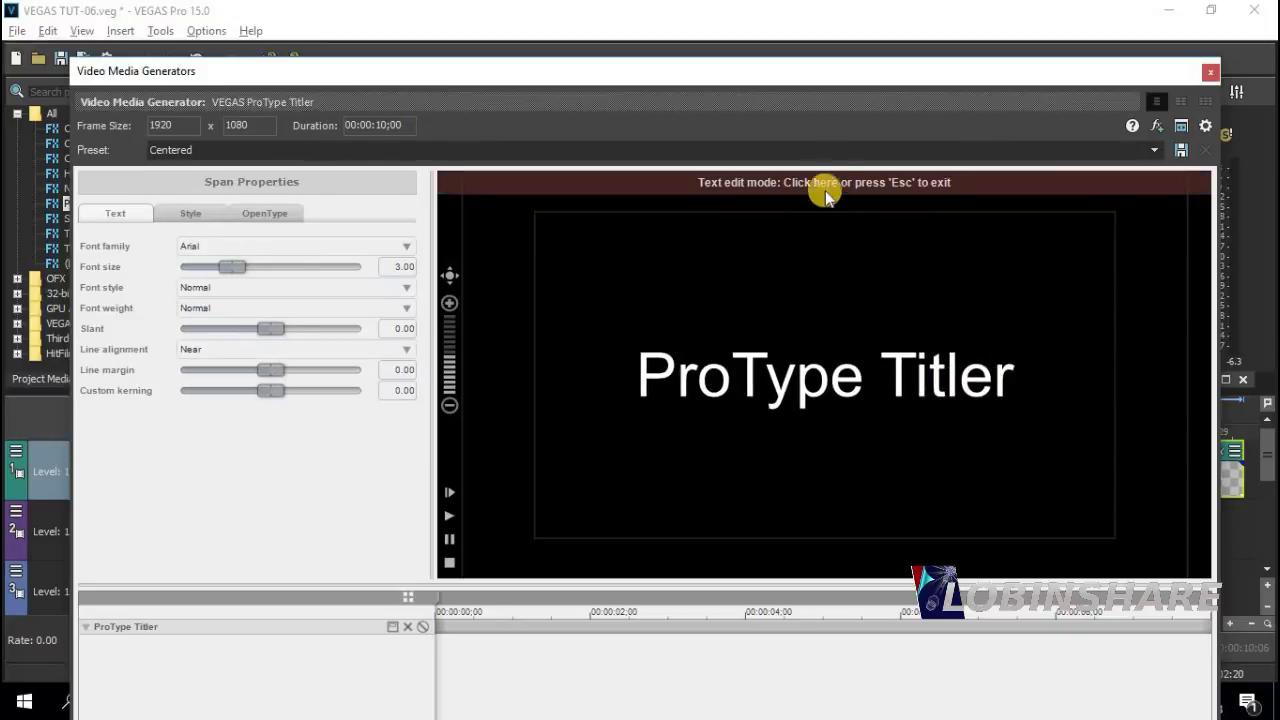
left_click(826, 187)
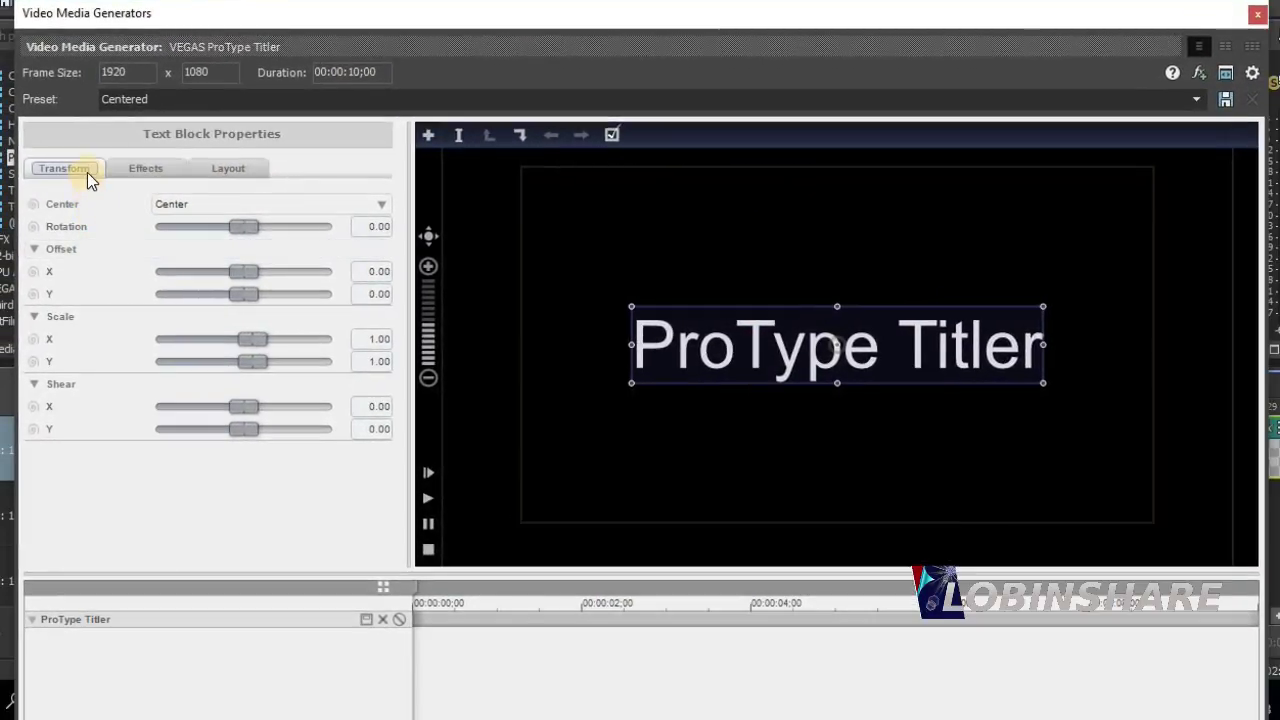
left_click(147, 172)
left_click(232, 169)
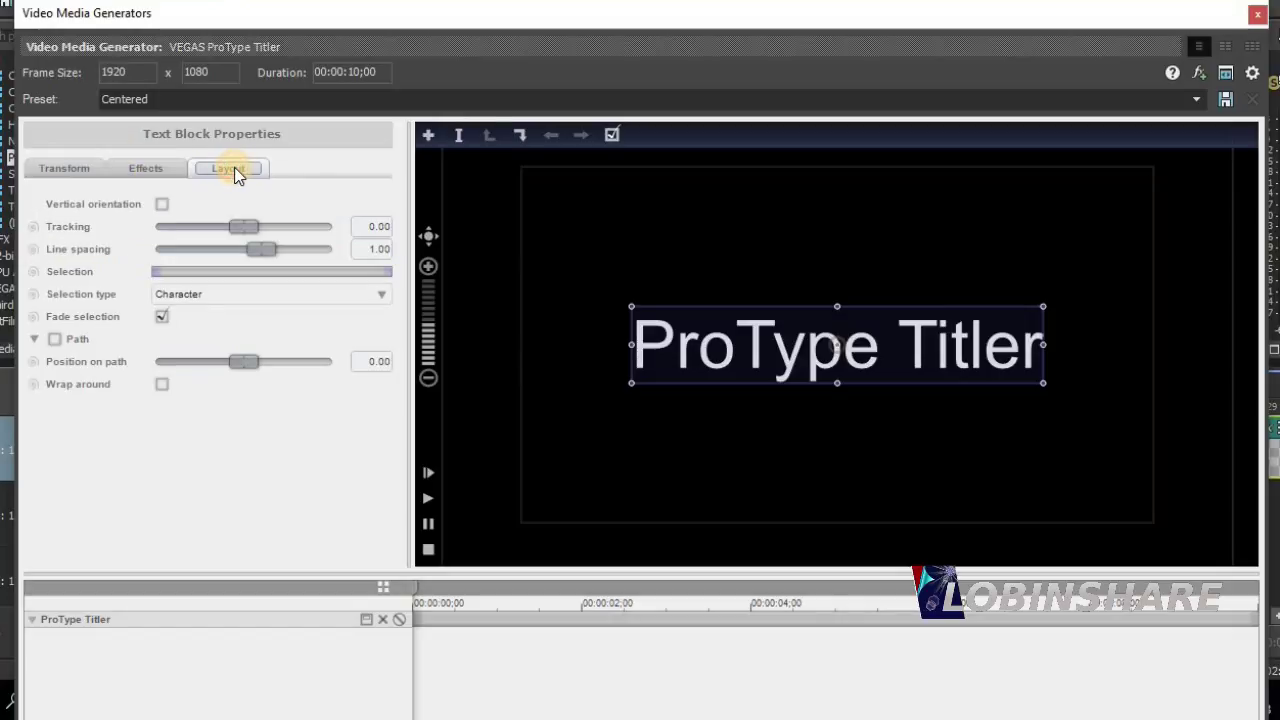
left_click(71, 168)
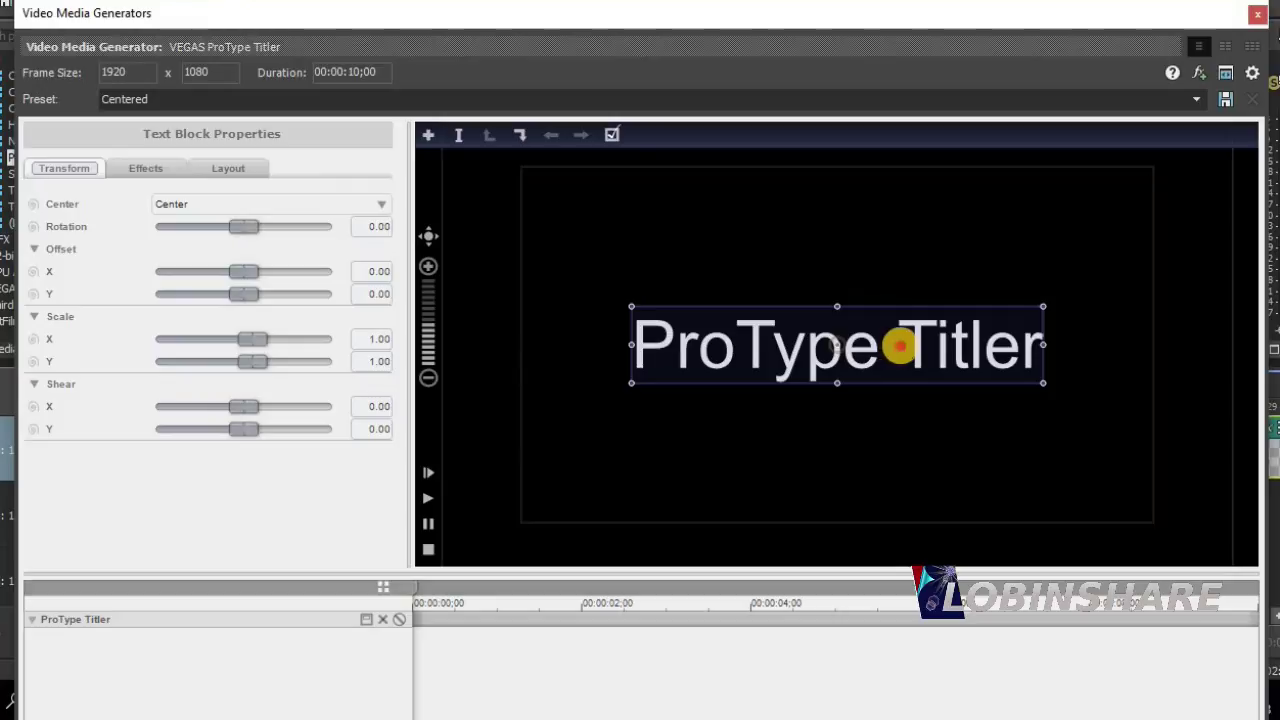
- Move the text block slightly above the centre and scale it down to 0.73, with an offset of about X -0.94, Y 0.96
left_click_drag(899, 345, 909, 320)
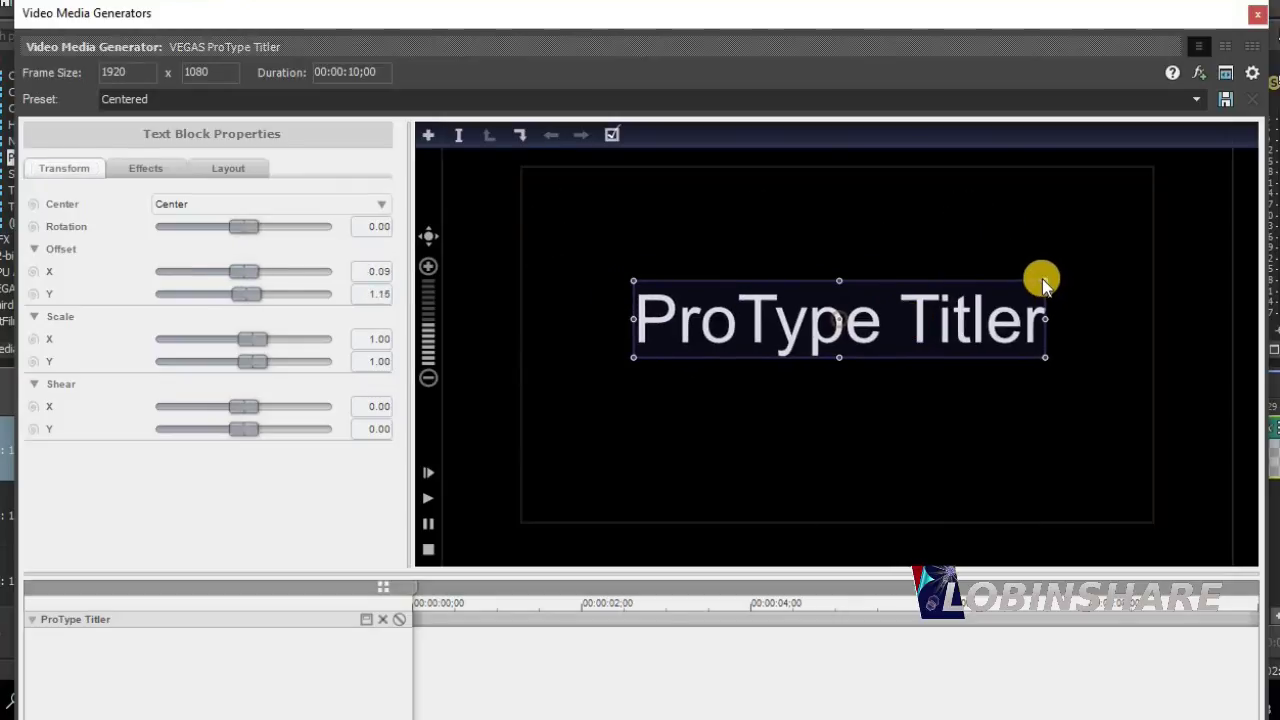
left_click_drag(1042, 283, 996, 297)
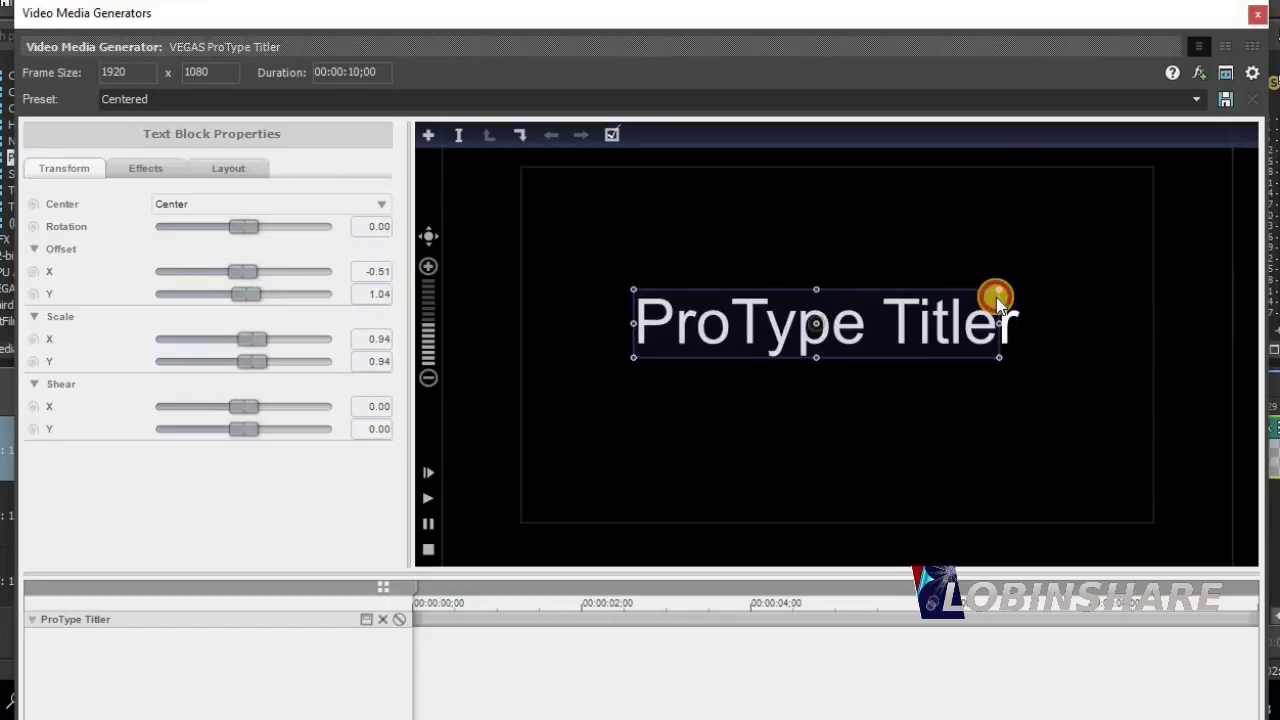
left_click_drag(817, 288, 843, 293)
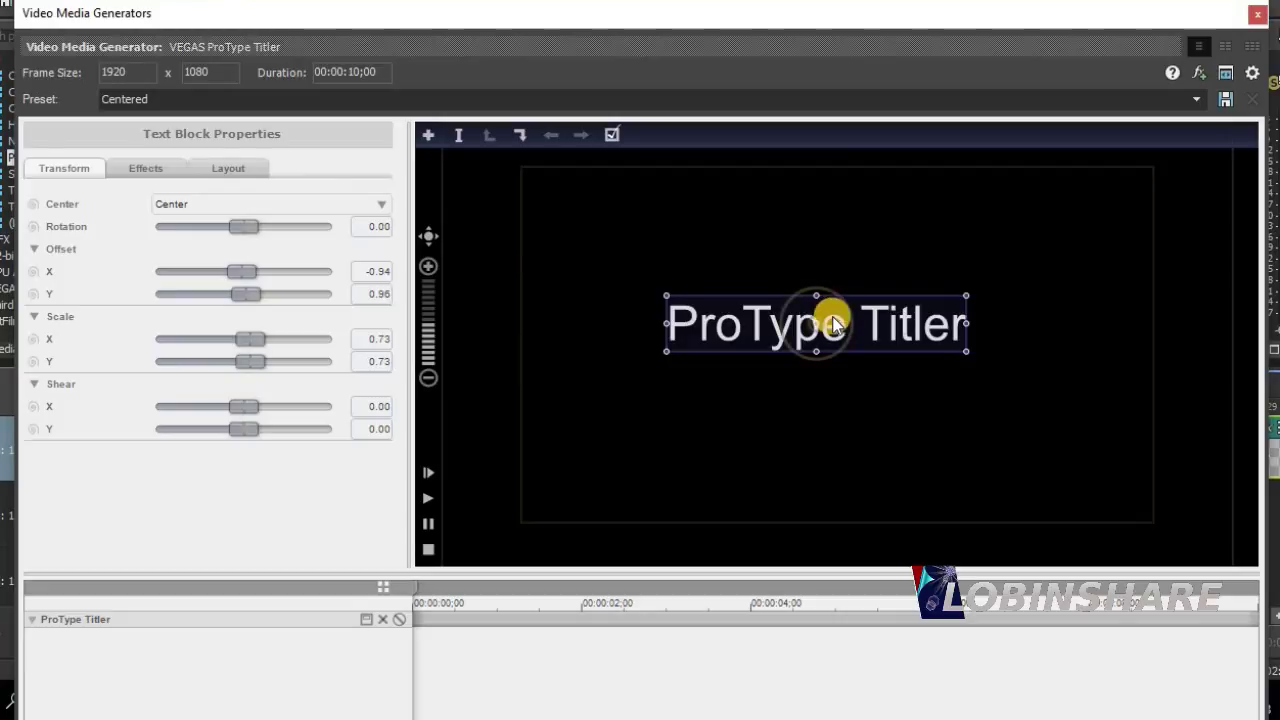
- Rotate the text block to -25.20, place it at offset X -6.69, Y 3.95, and shear it by -0.29 in X
mouse_move(848, 316)
left_mouse_down()
mouse_move(840, 290)
mouse_move(845, 300)
left_mouse_up()
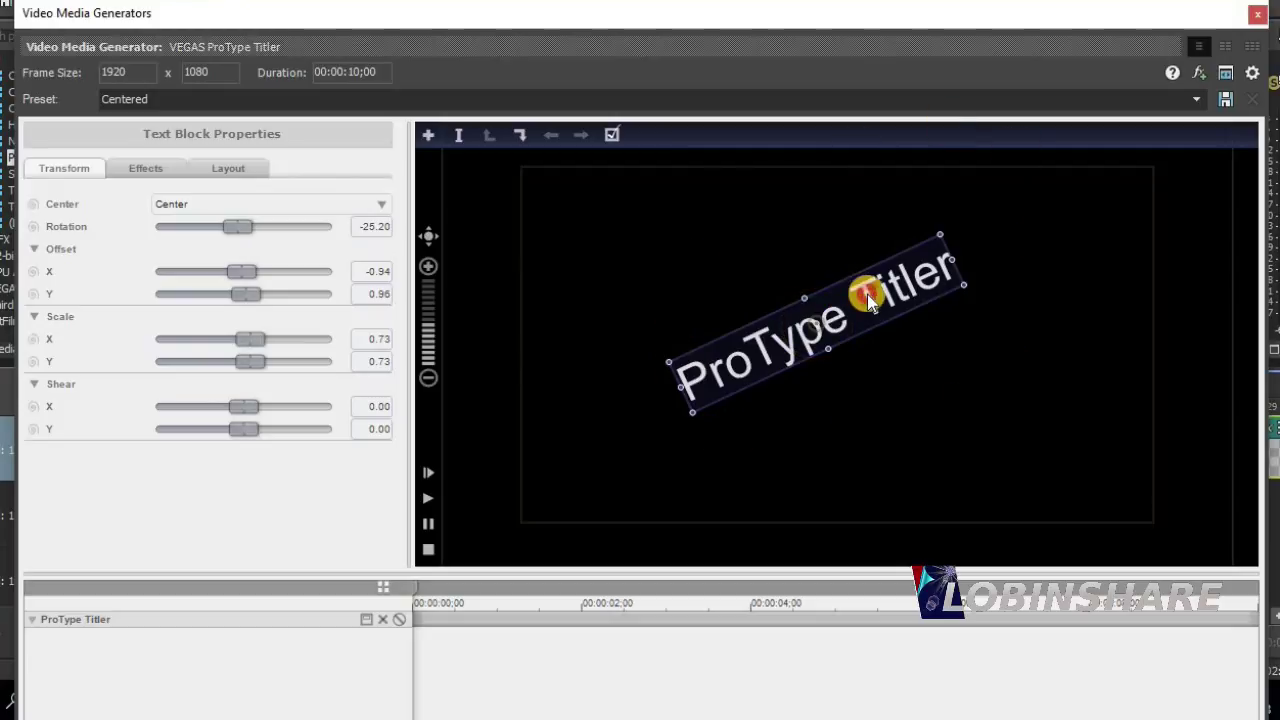
left_click_drag(851, 272, 744, 228)
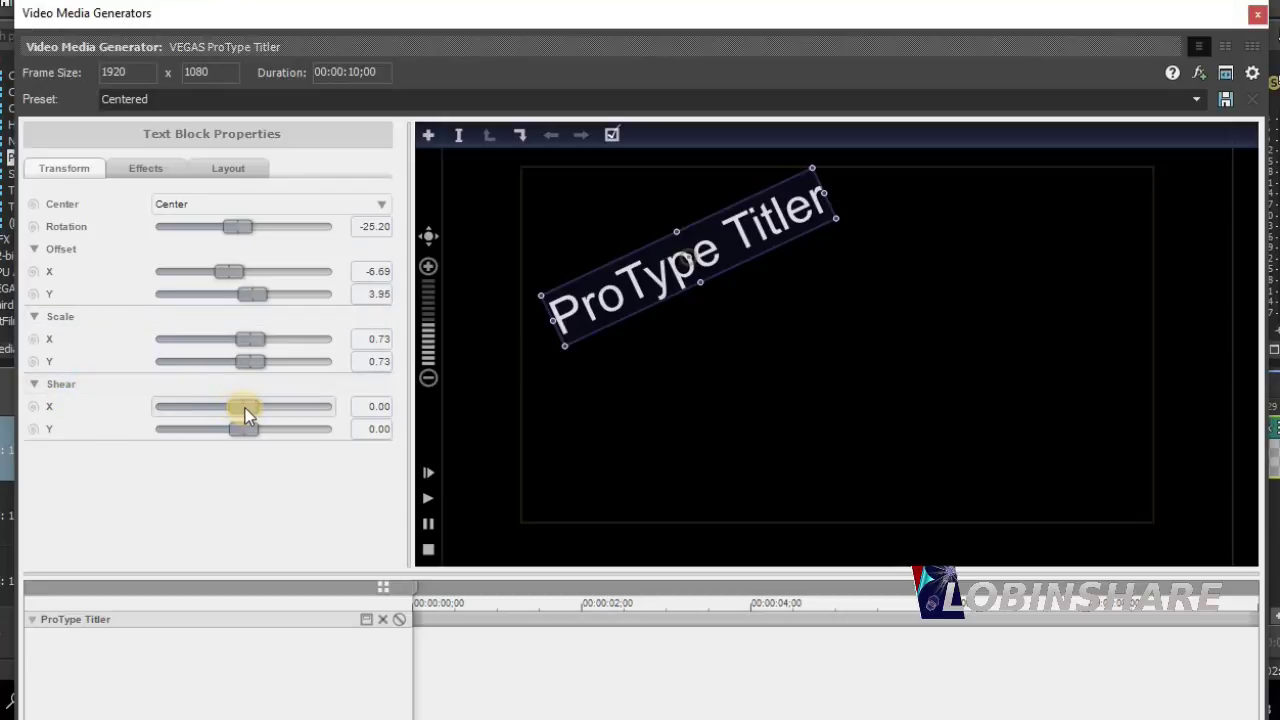
mouse_move(245, 408)
left_mouse_down()
mouse_move(229, 408)
mouse_move(240, 408)
left_mouse_up()
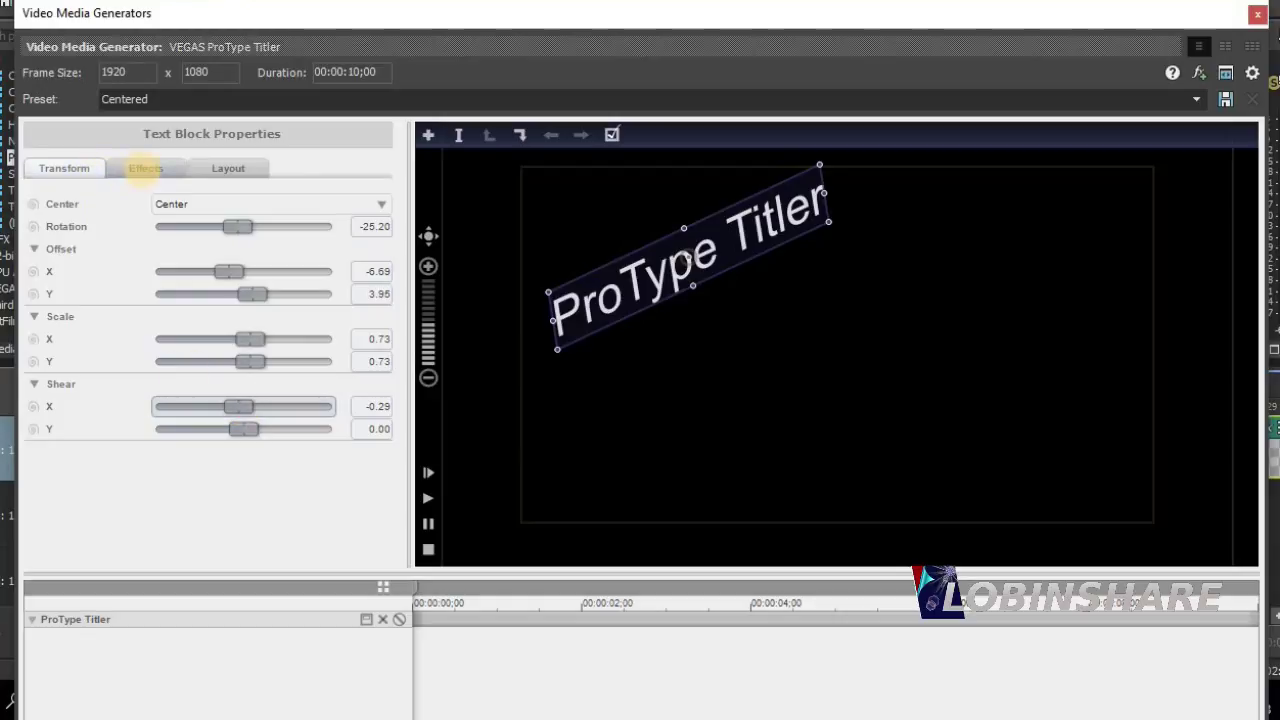
- Lower the text block's opacity to 70.93 and turn on its gradient fill
left_click(145, 168)
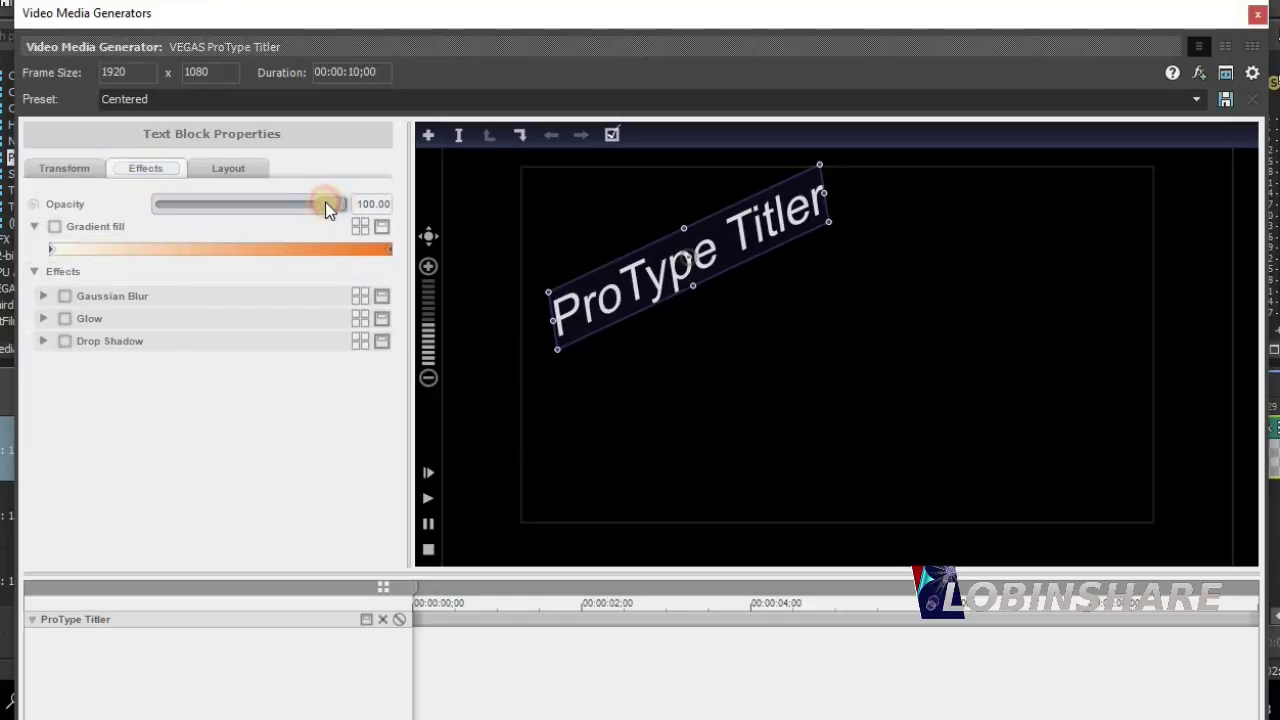
left_click_drag(325, 201, 279, 217)
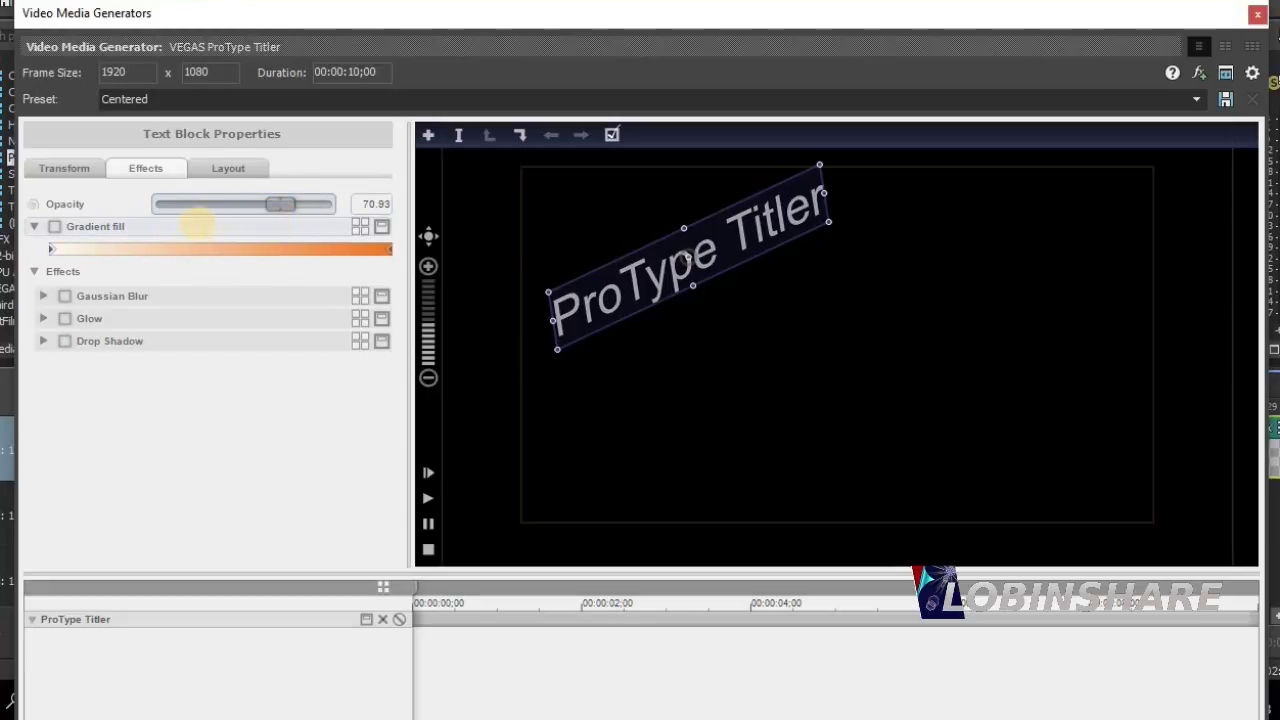
left_click(54, 227)
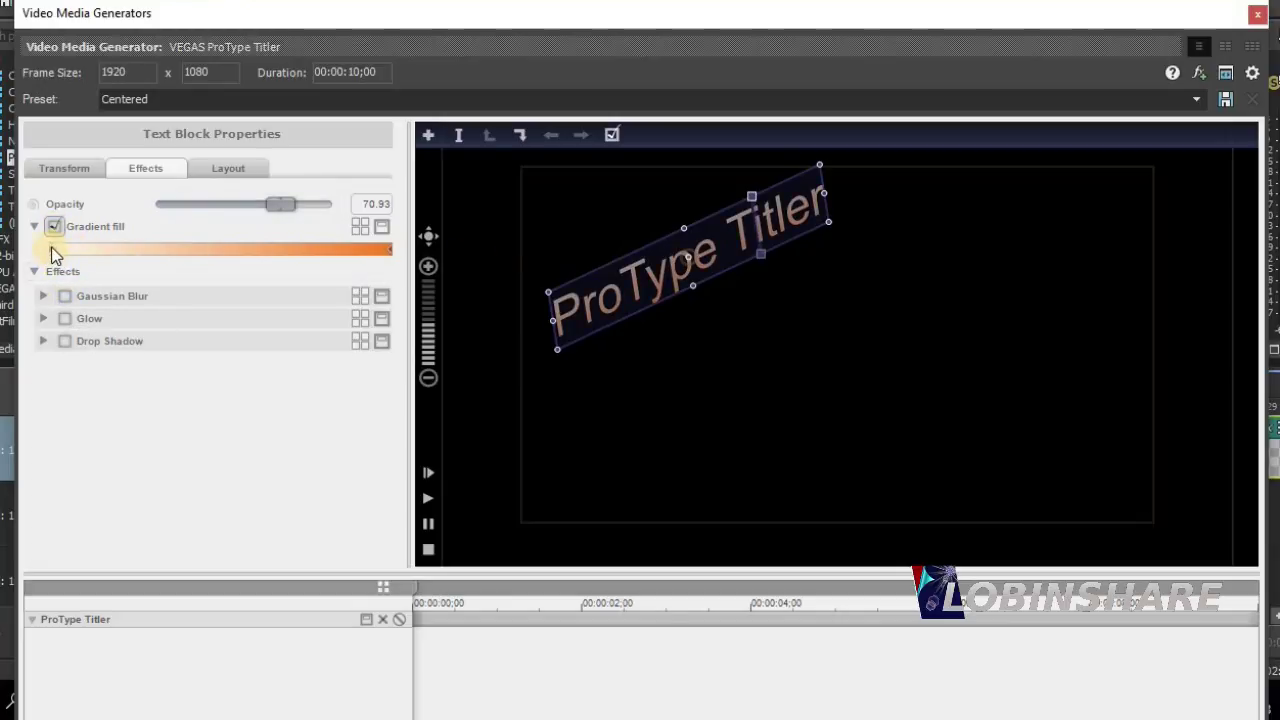
- Make the gradient run from magenta to green, with start colour green at 8.67 and end colour red at 8.67 and green at 255
left_click(52, 249)
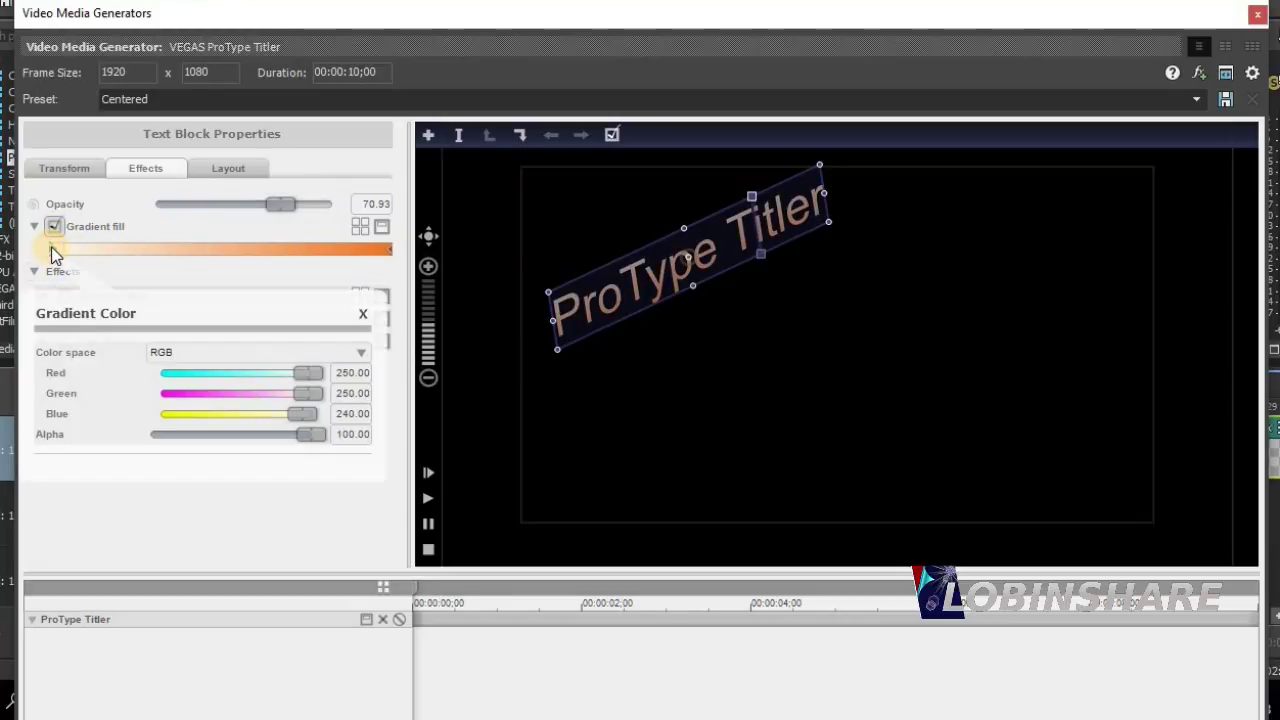
left_click(170, 398)
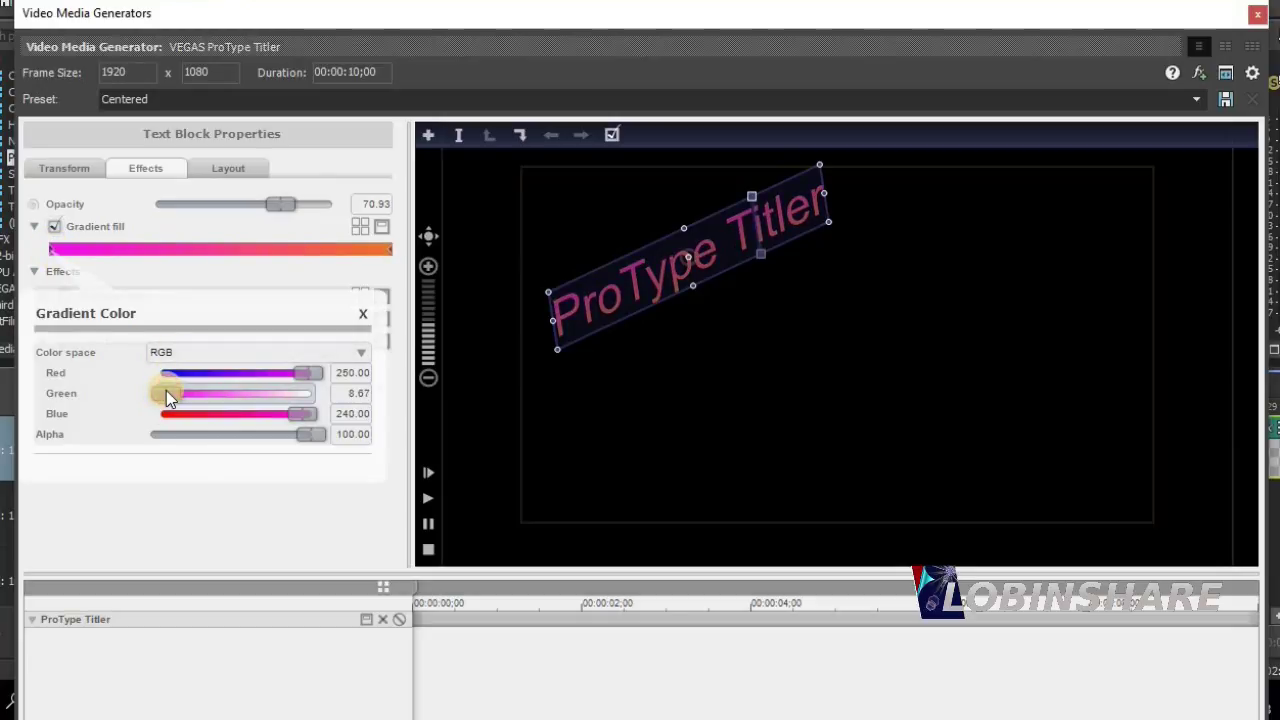
left_click(393, 250)
left_click(392, 250)
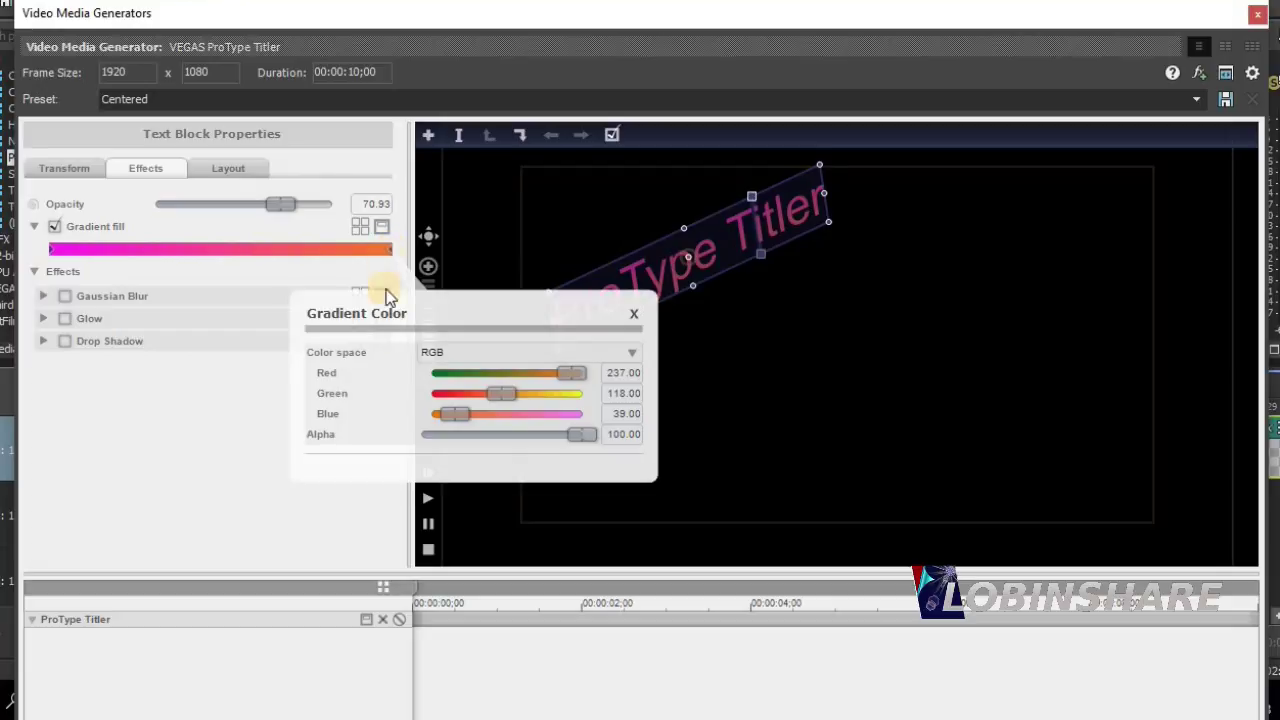
left_click(437, 374)
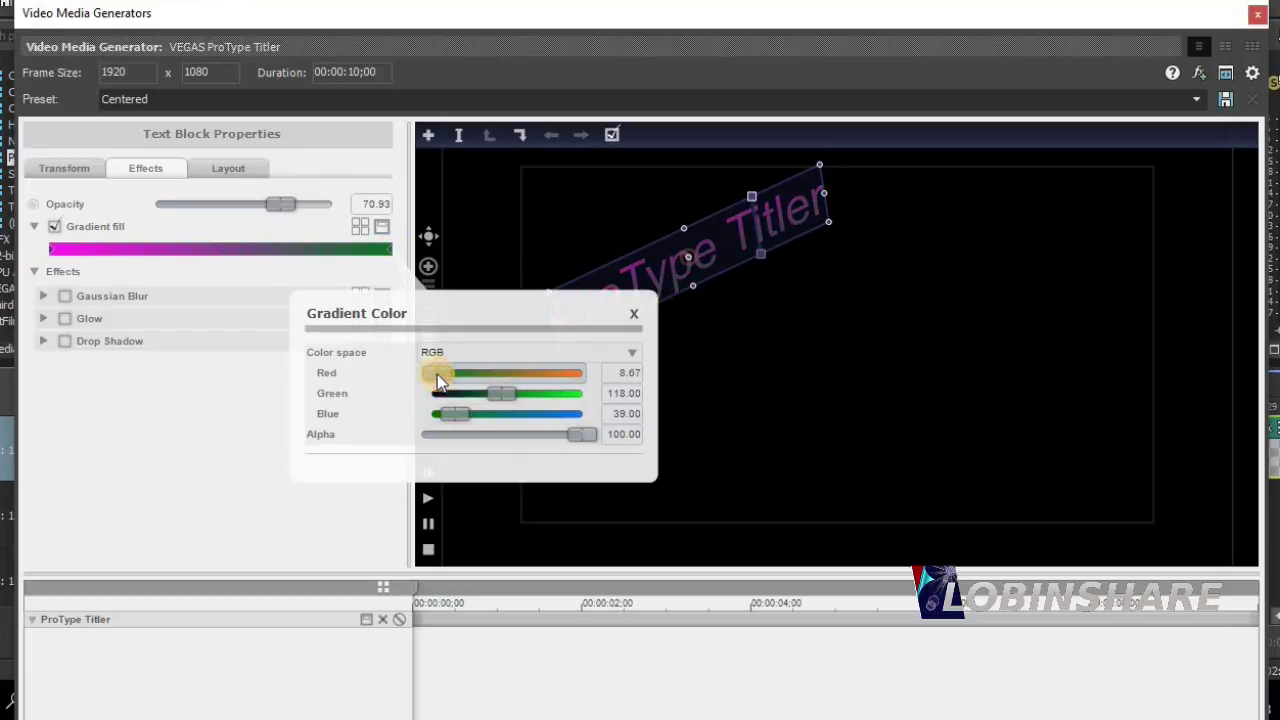
left_click_drag(489, 394, 582, 396)
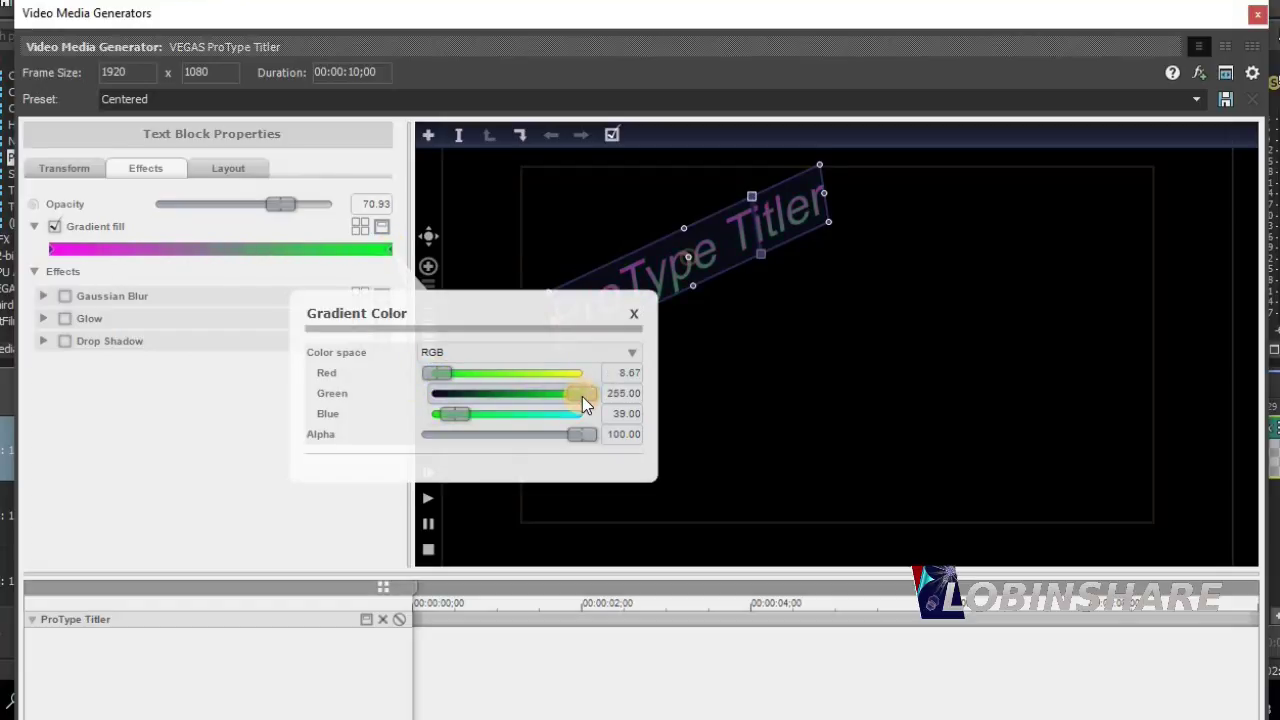
left_click(141, 228)
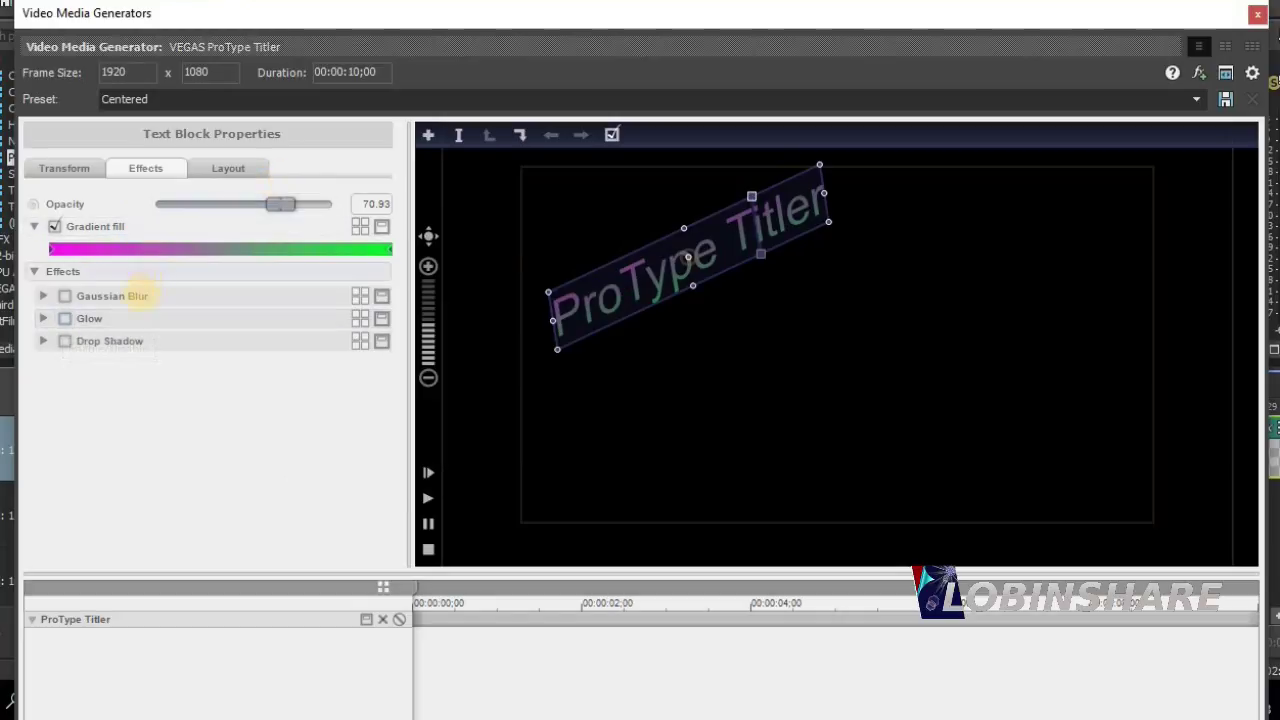
- Enable the Glow and Drop Shadow effects on the text block, setting the shadow's horizontal offset to 2.23
left_click(63, 320)
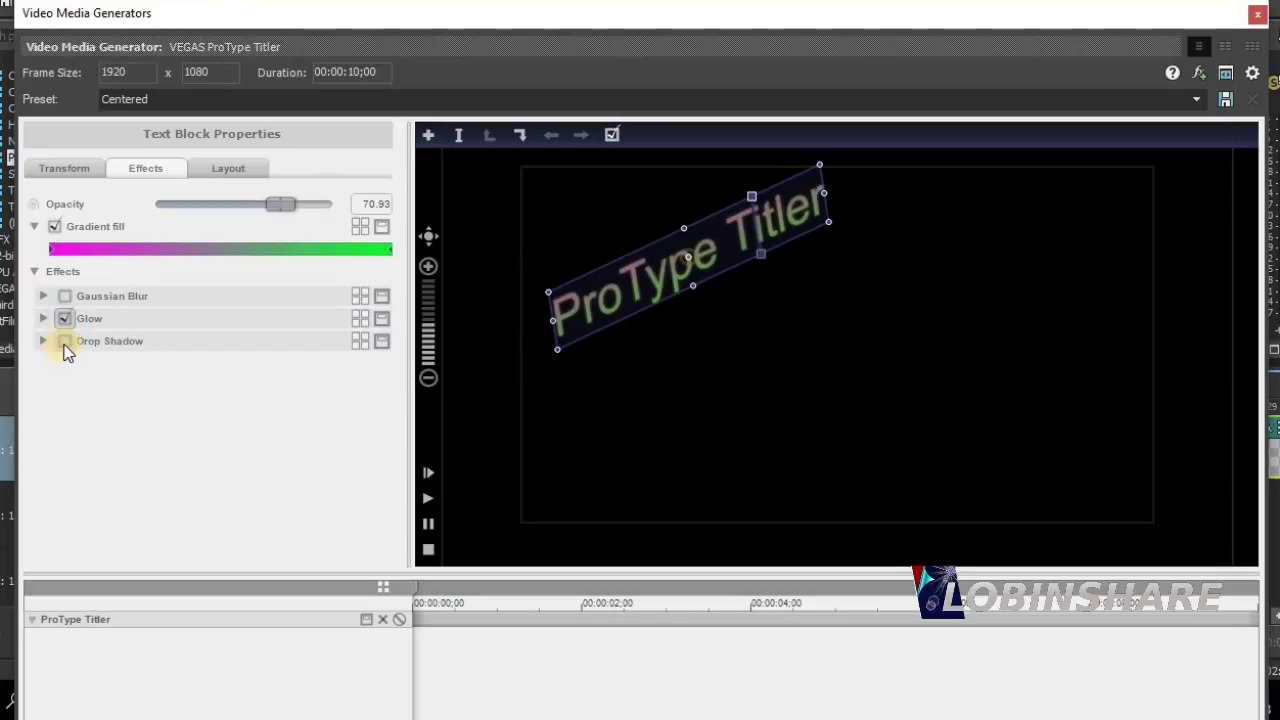
left_click(63, 342)
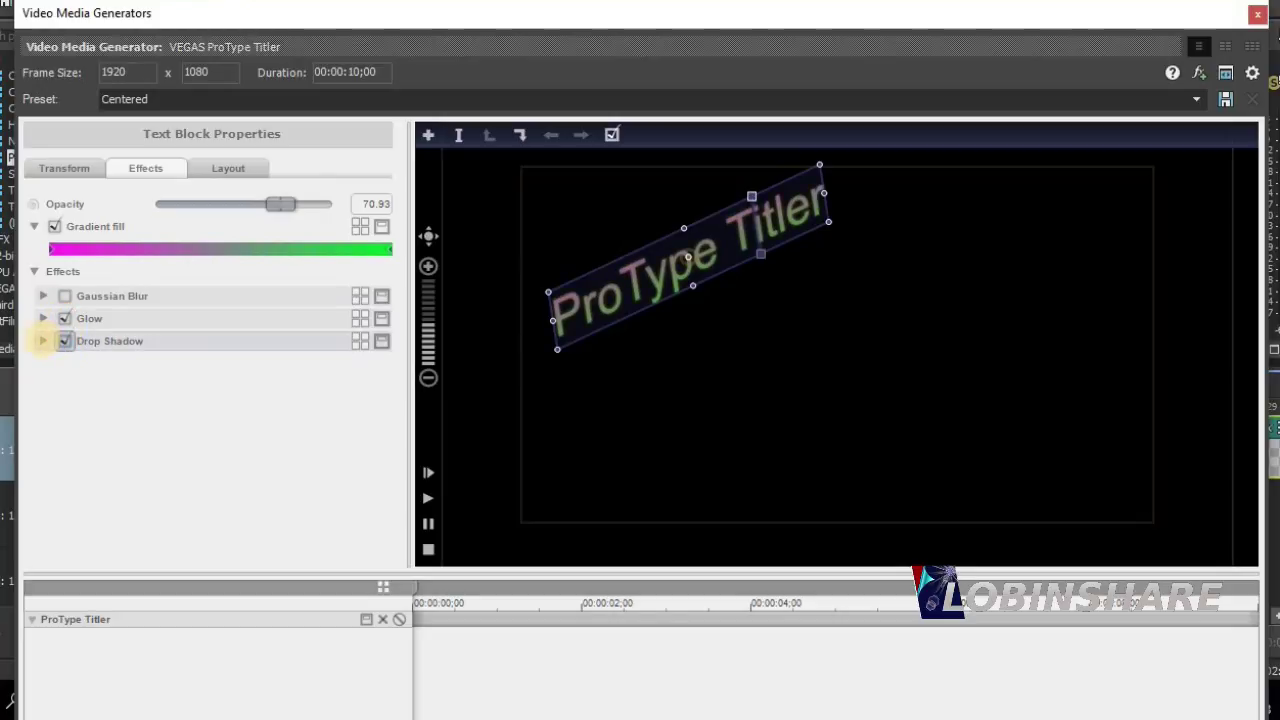
left_click(43, 341)
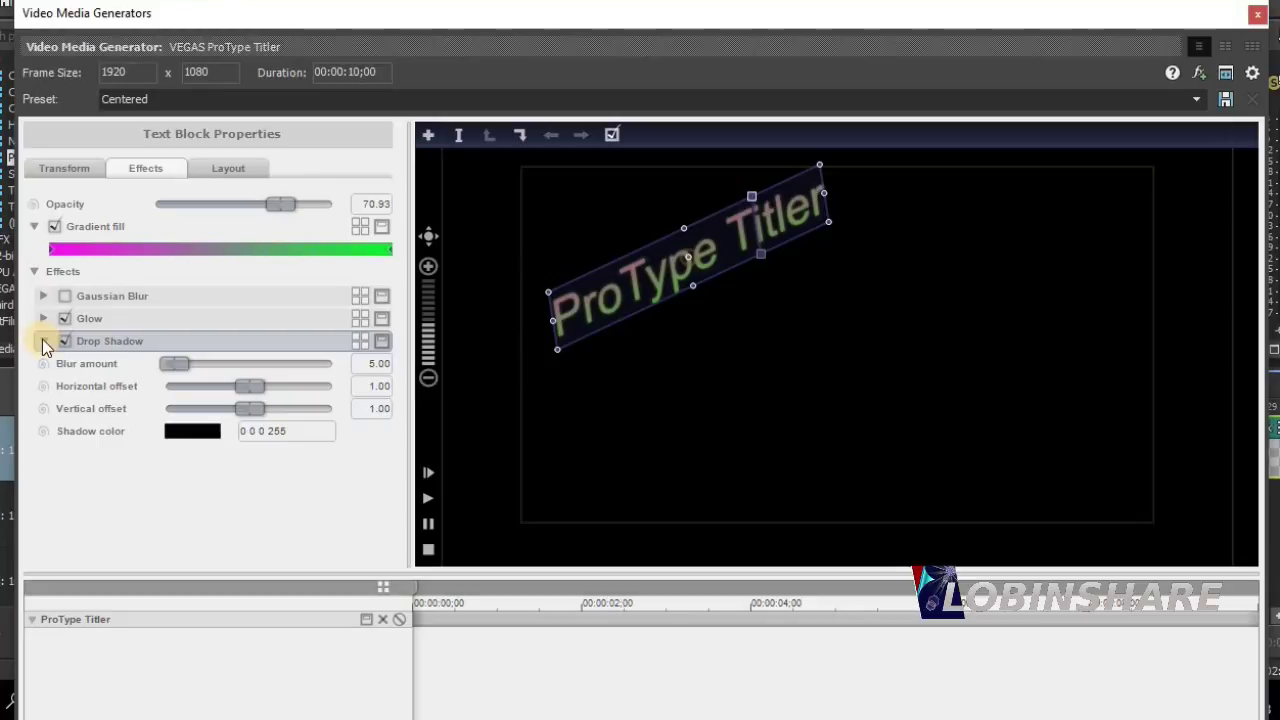
left_click(250, 387)
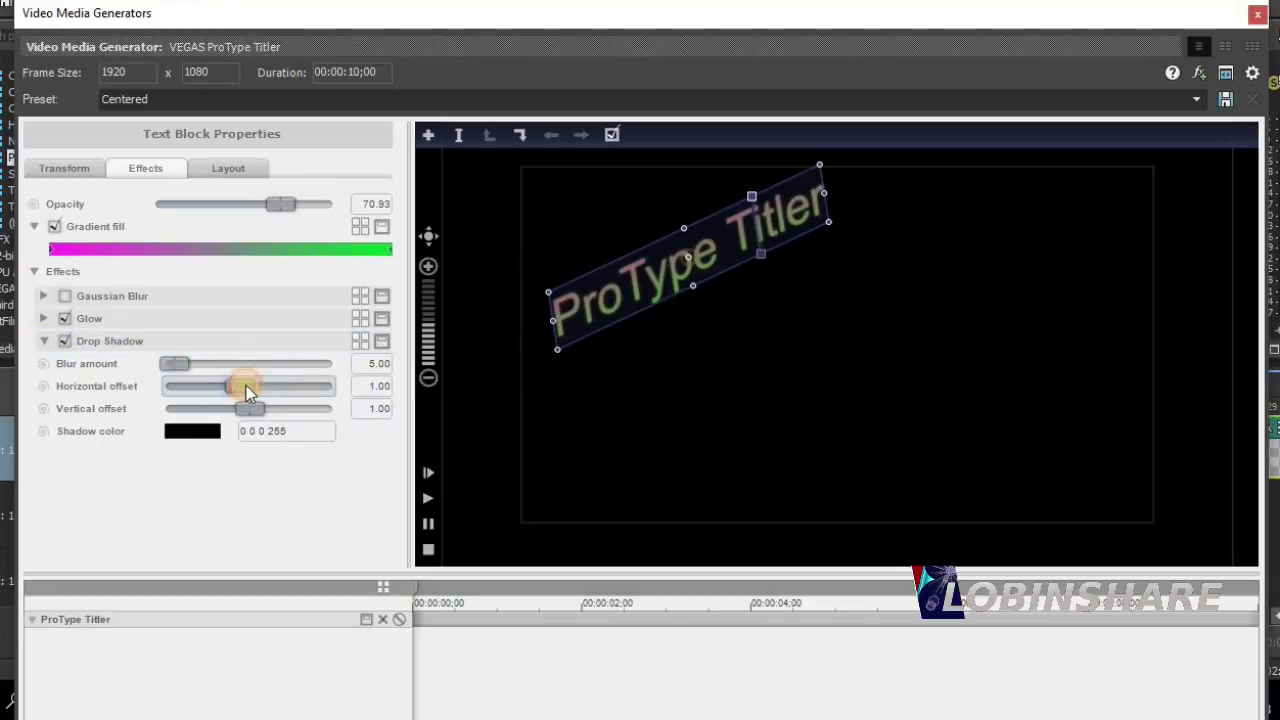
left_click_drag(259, 386, 258, 389)
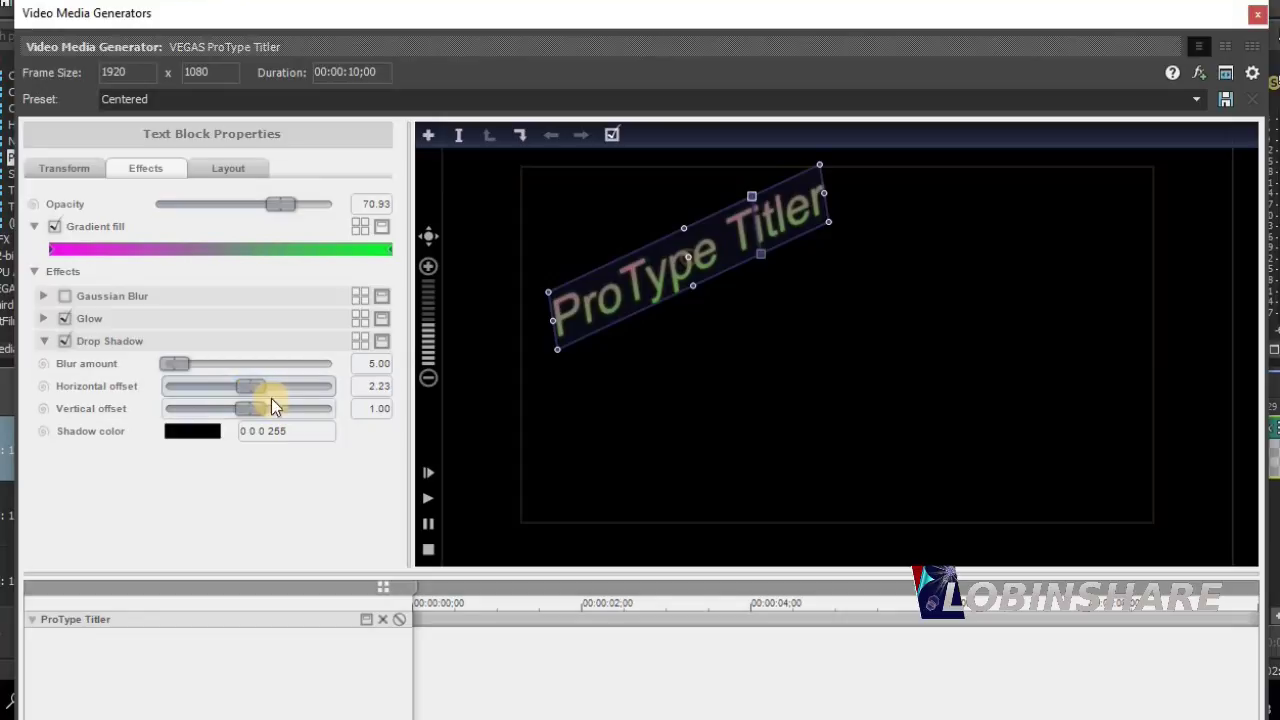
- Try vertical orientation and a tracking of 0.47 on the text block, turning the orientation back off and resetting the tracking to 0
left_click(228, 168)
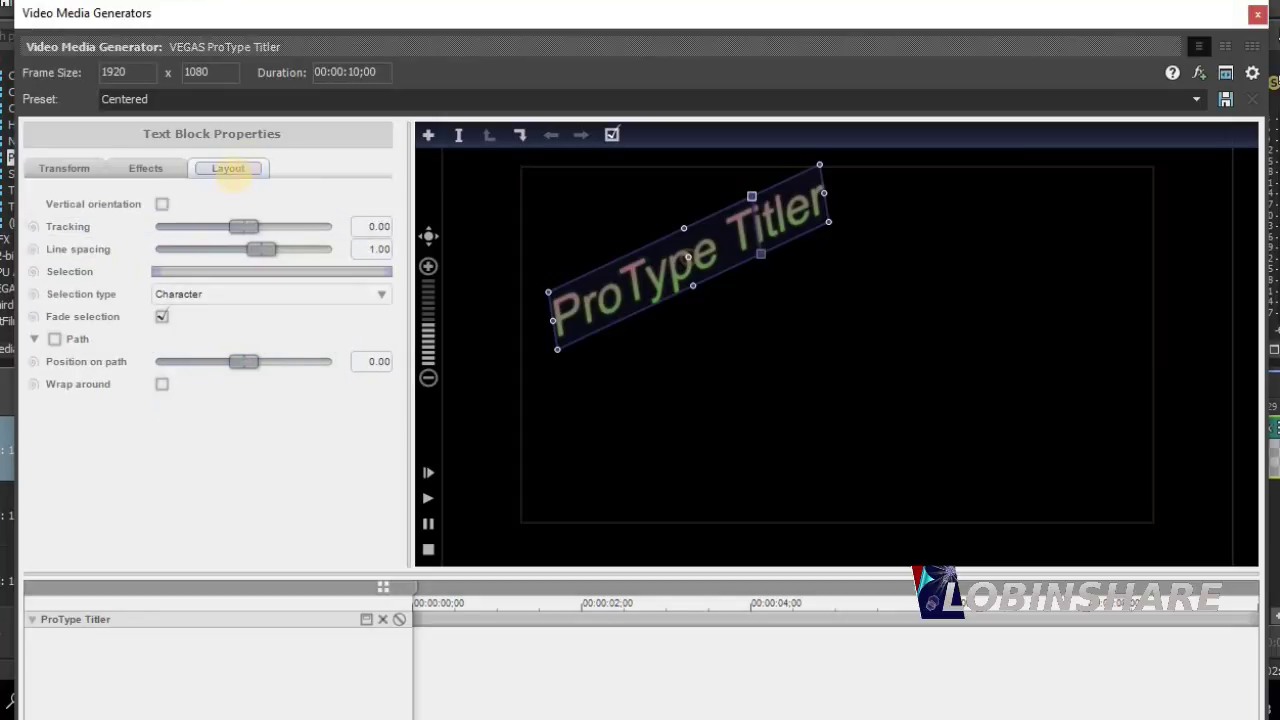
left_click(163, 205)
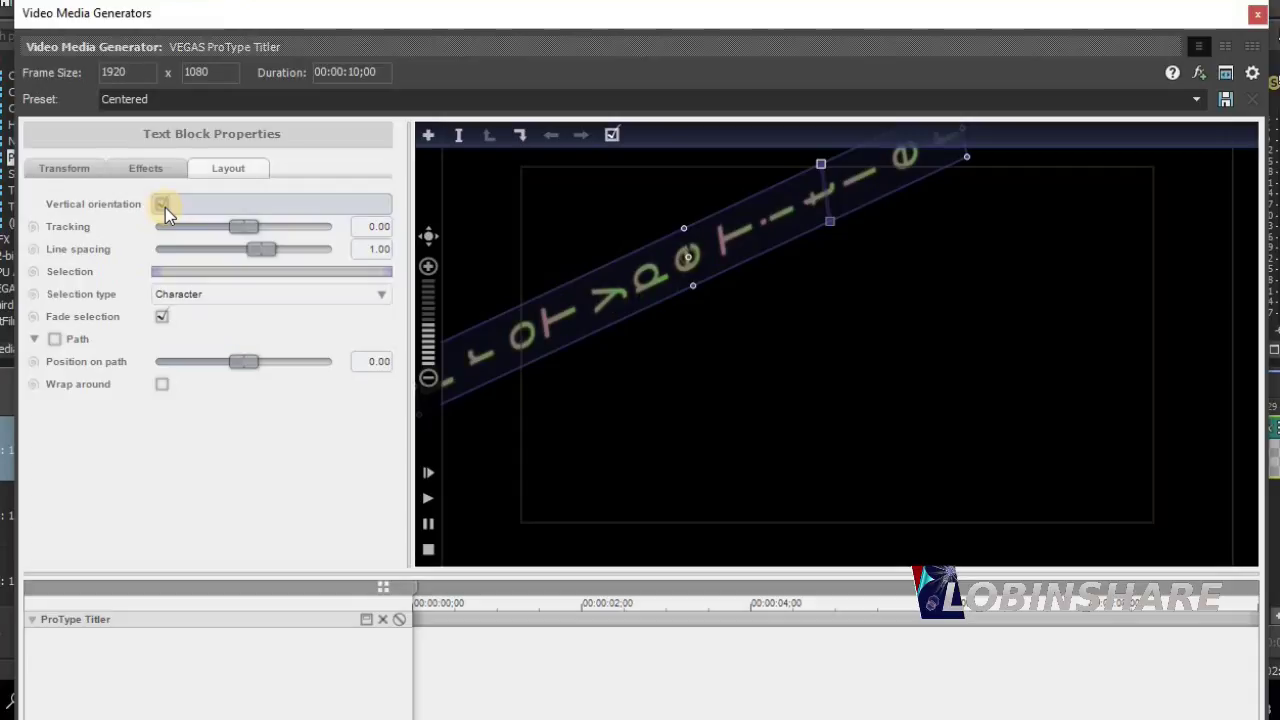
left_click(163, 205)
left_click(245, 228)
left_click_drag(245, 228, 250, 232)
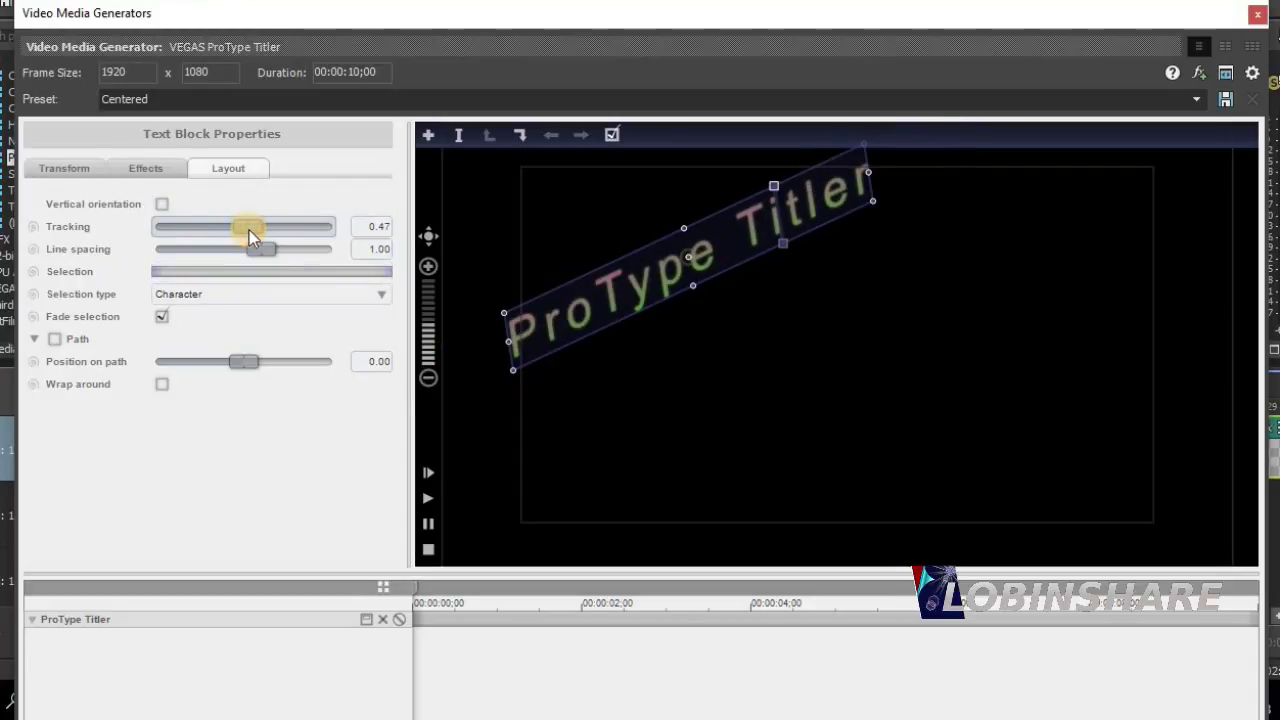
left_click(366, 228)
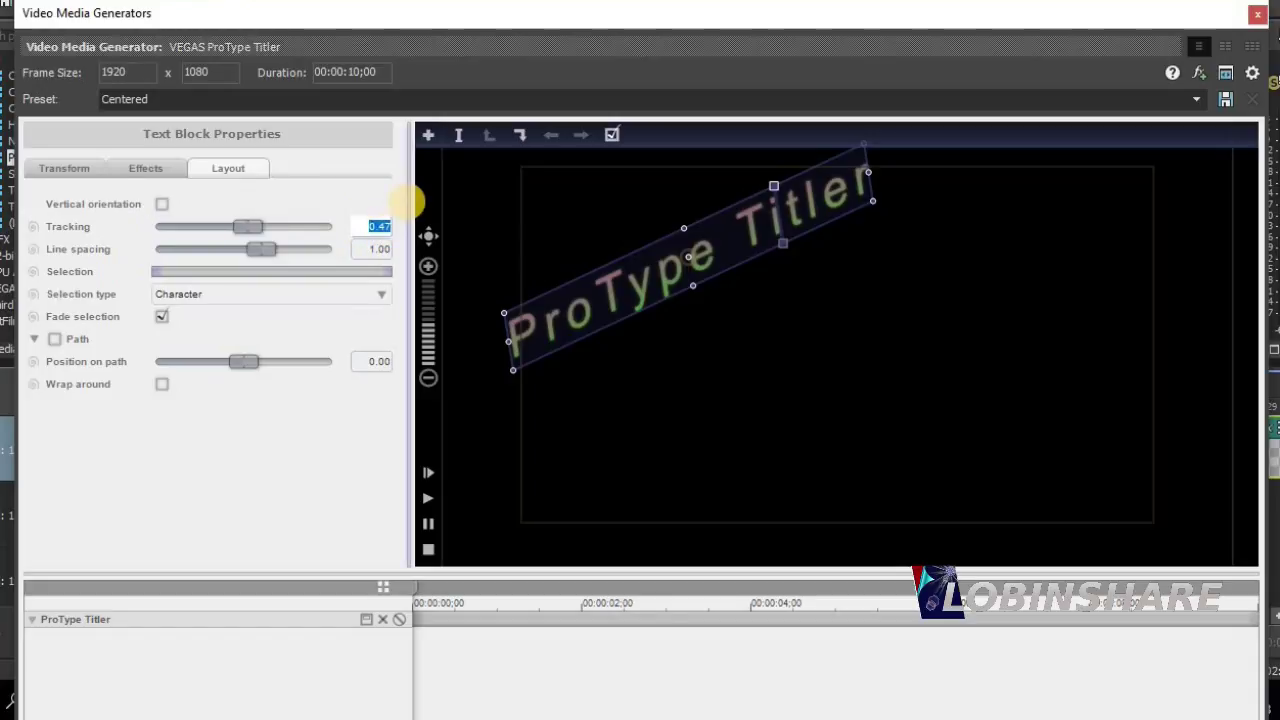
type("0")
key("Return")
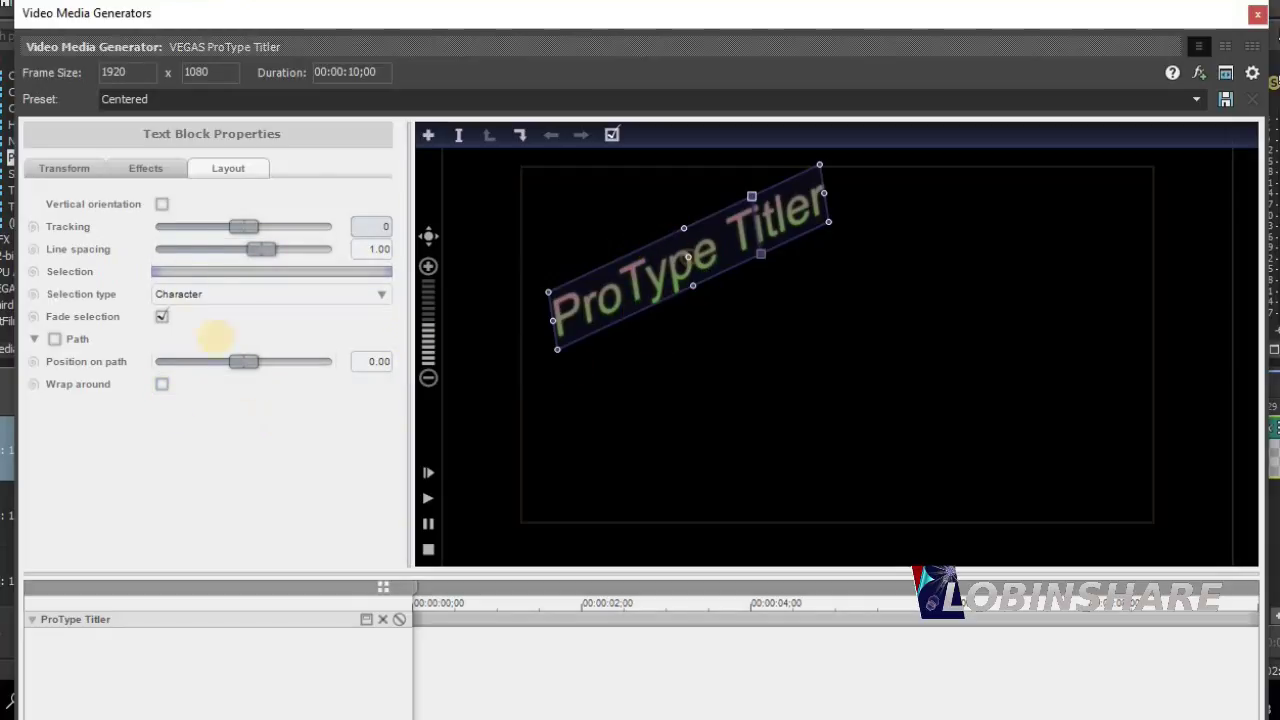
left_click(64, 168)
left_click(145, 168)
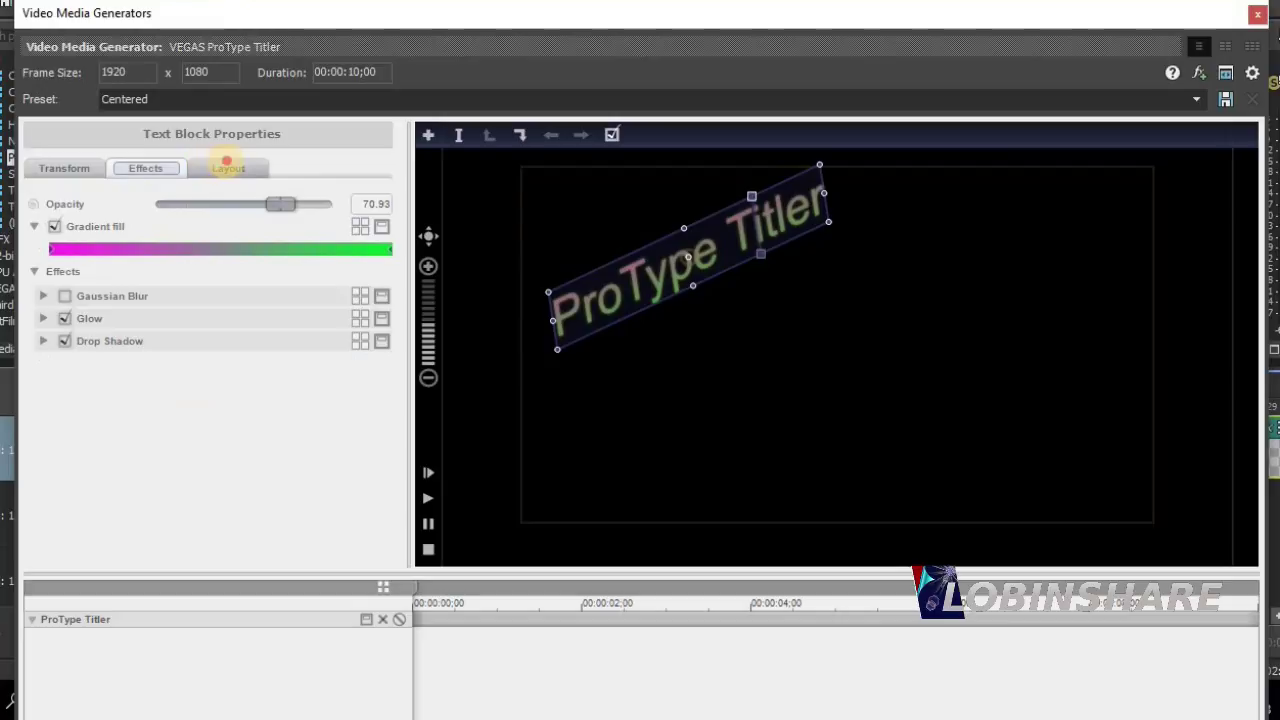
left_click(228, 168)
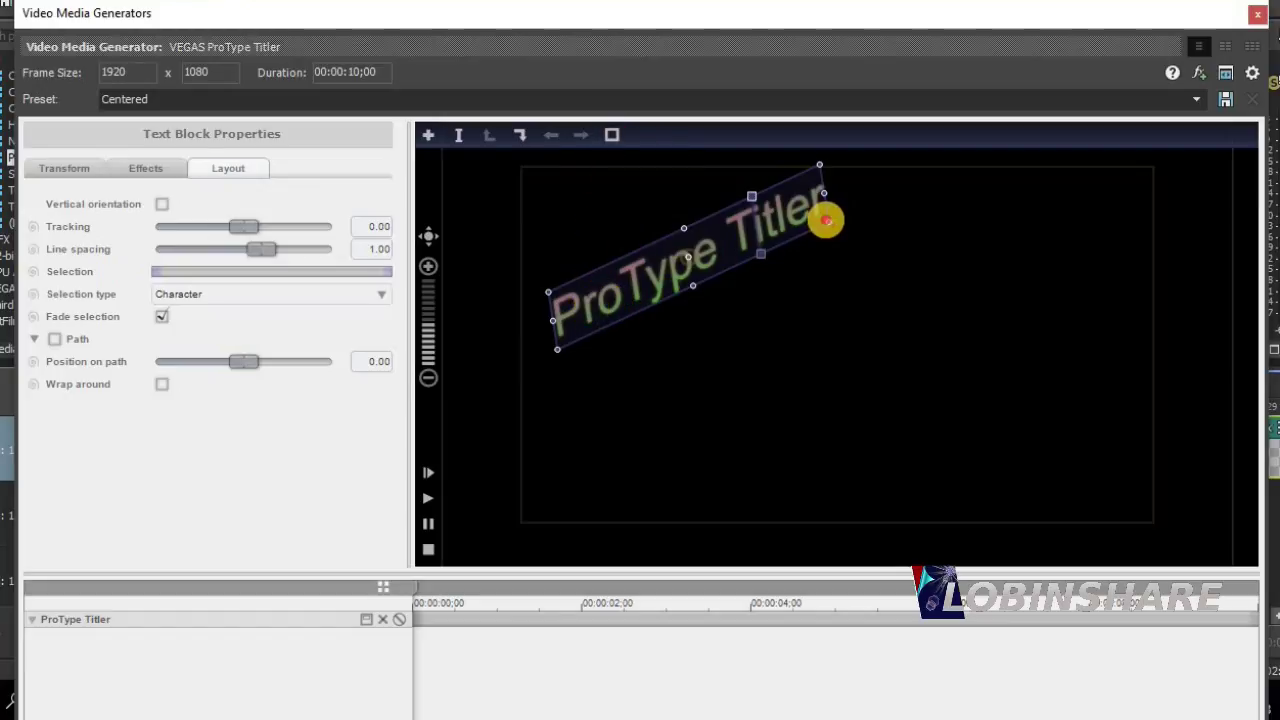
- Make the rotated text block narrower and navigate from the block through its words down to its individual characters
left_click_drag(826, 223, 802, 245)
left_click(612, 134)
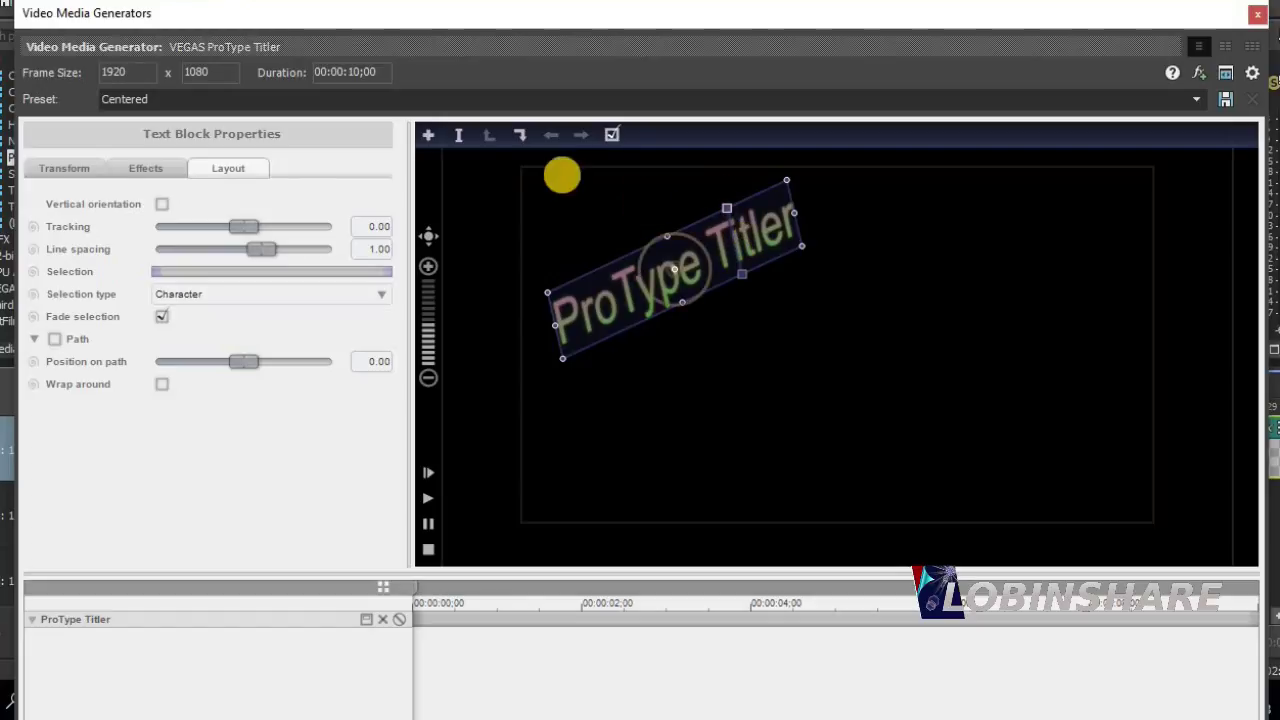
left_click(521, 139)
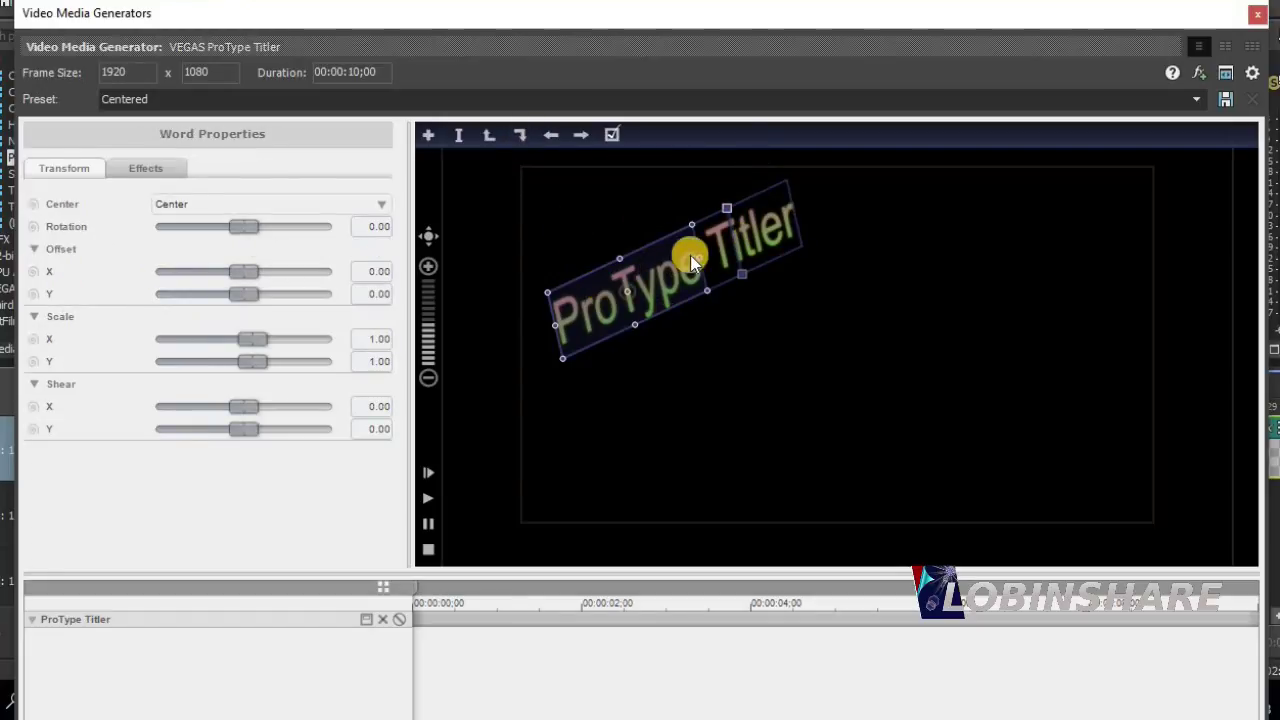
left_click(728, 244)
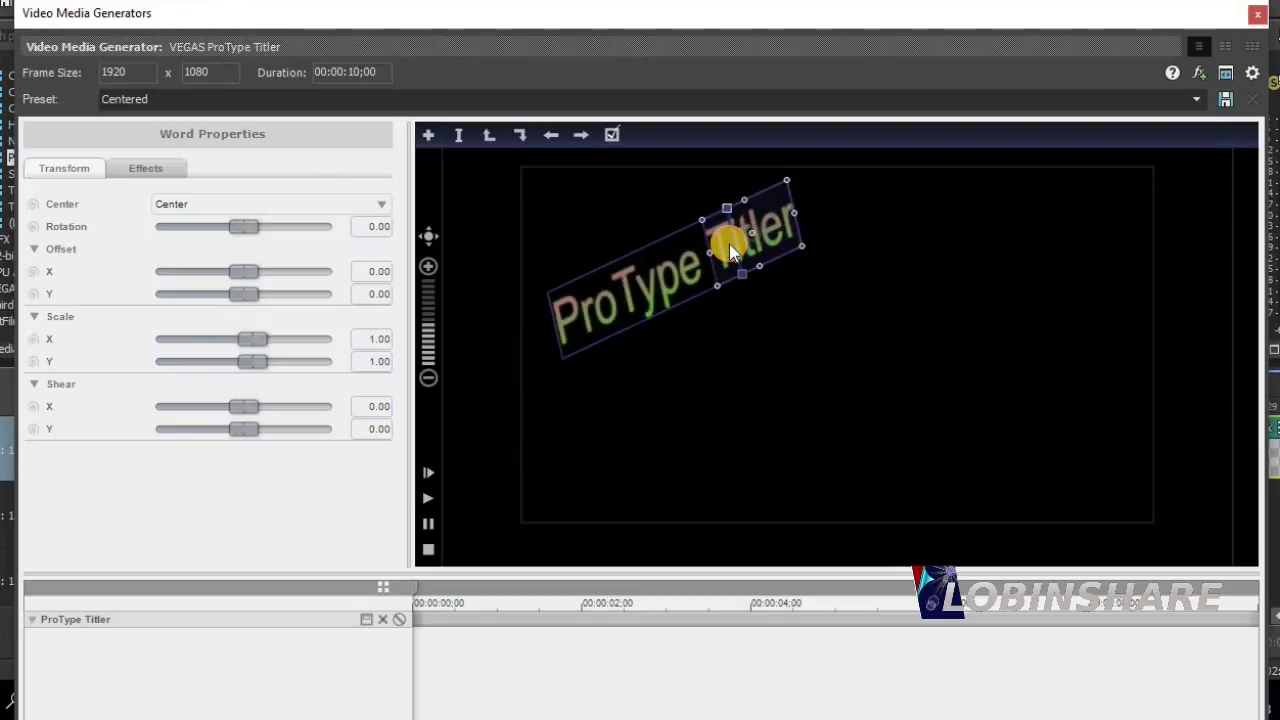
left_click(522, 137)
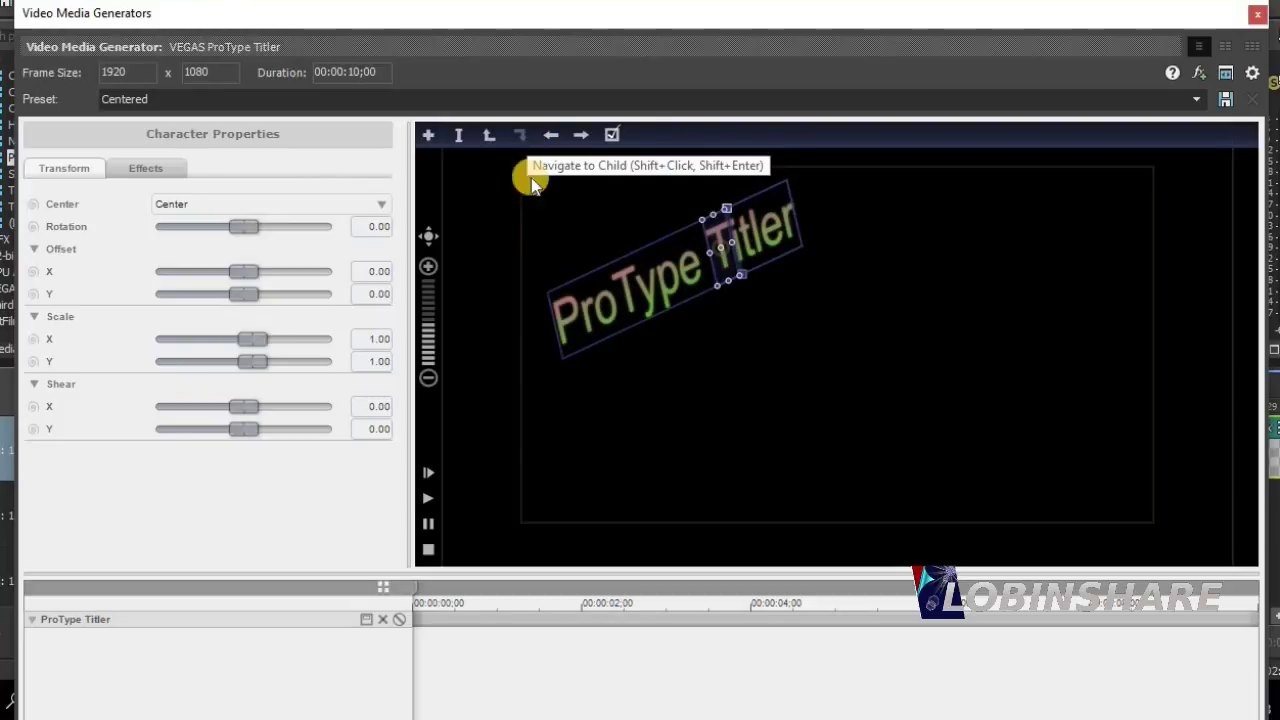
left_click(594, 294)
left_click(629, 279)
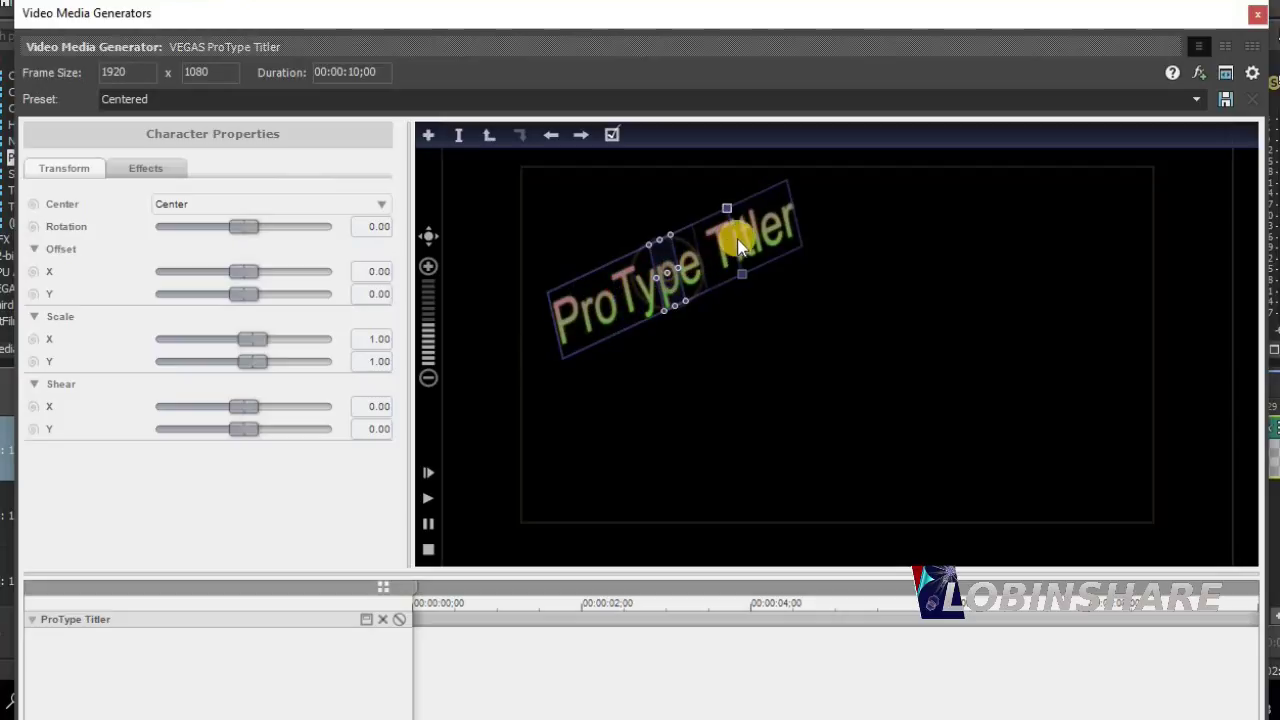
- Transform the letter P with rotation 8.78, X scale 1.81 and offset X -0.66, Y 0.37, and deselect the text
left_click(566, 314)
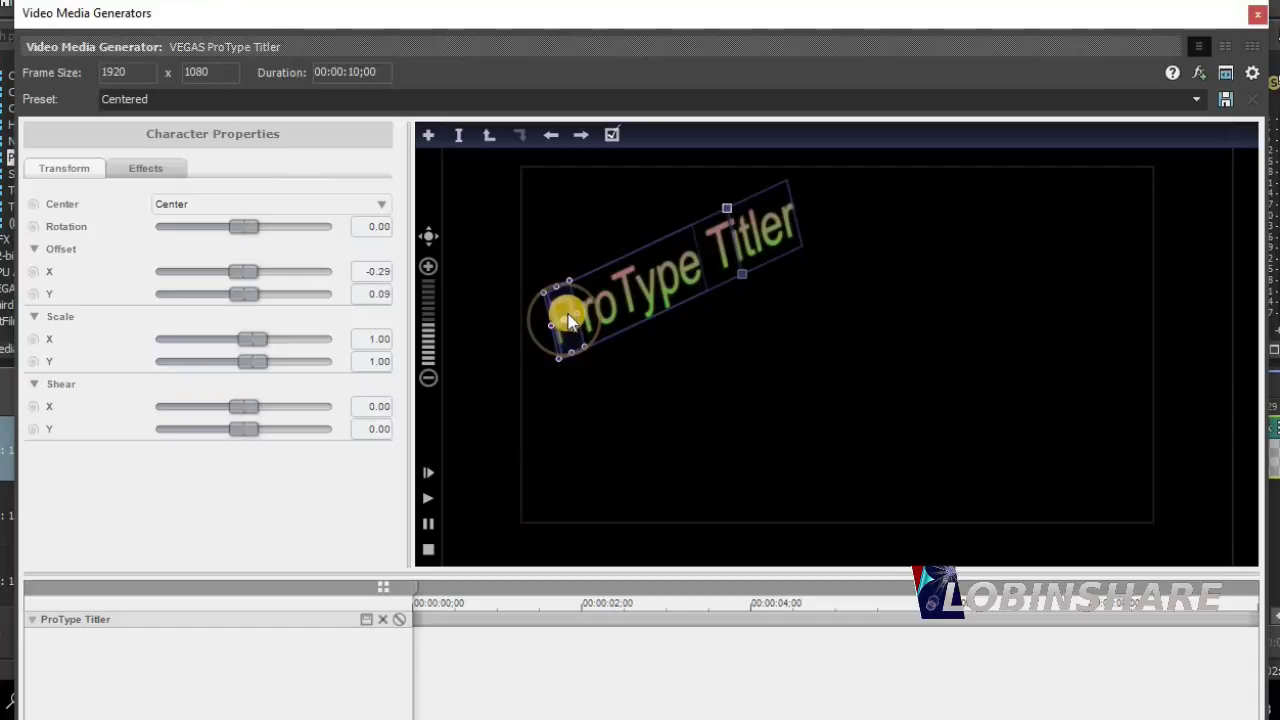
left_click(578, 289)
left_click_drag(578, 289, 586, 237)
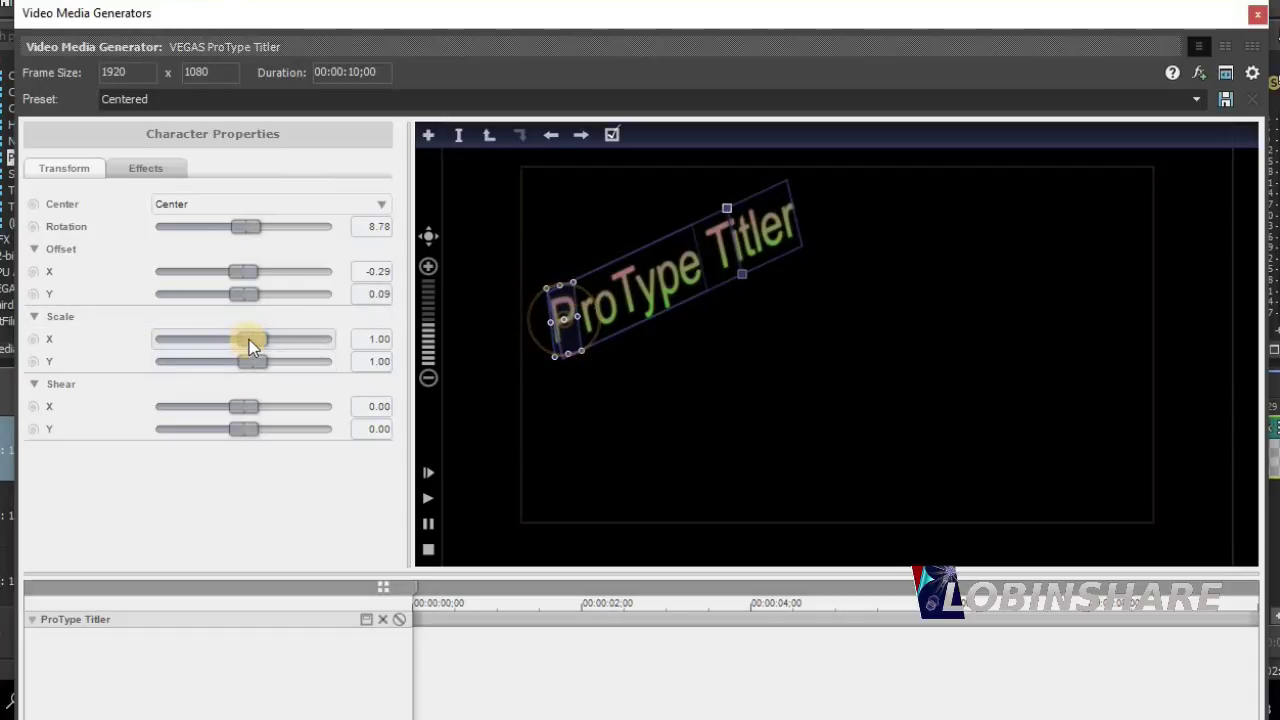
left_click_drag(249, 339, 256, 340)
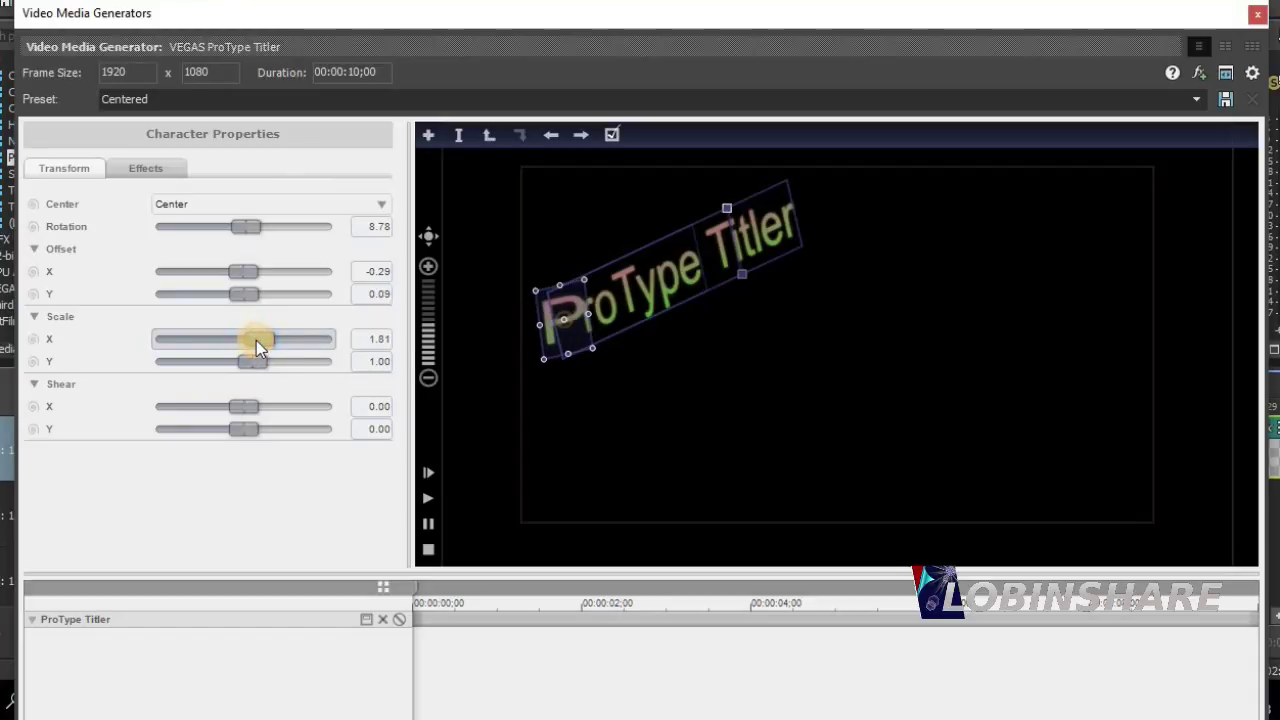
left_click_drag(566, 299, 556, 301)
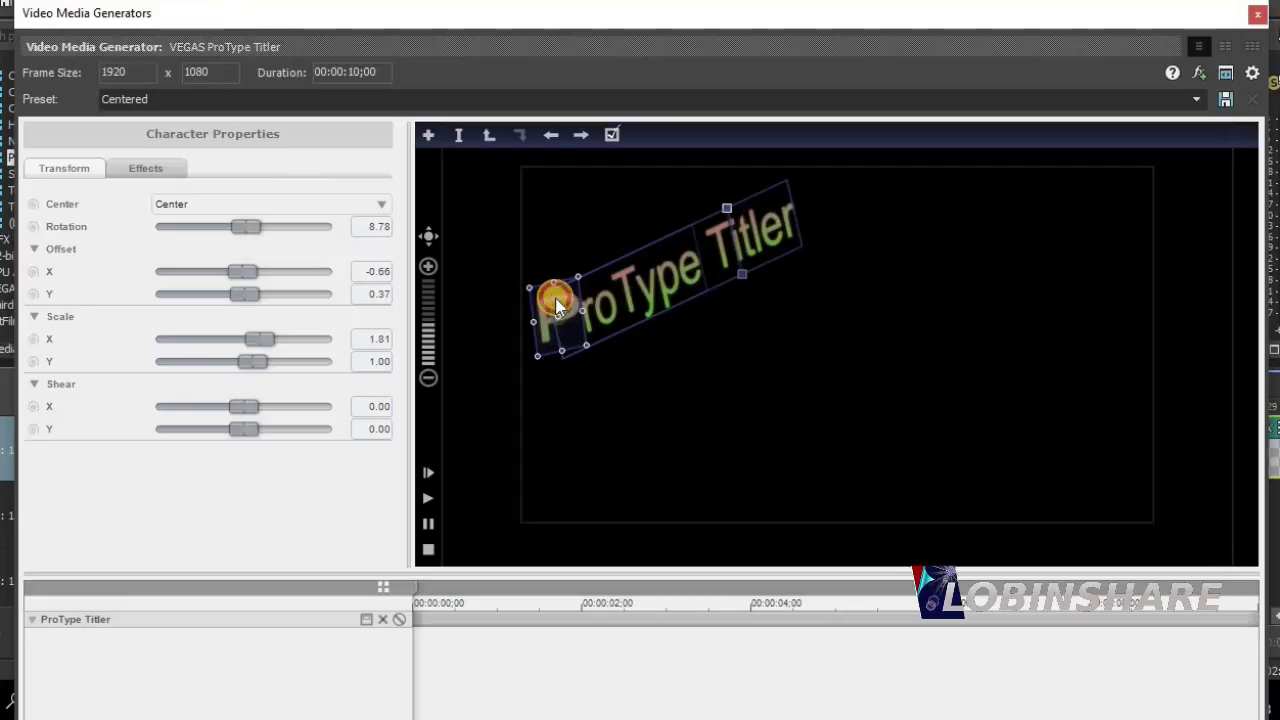
left_click(717, 339)
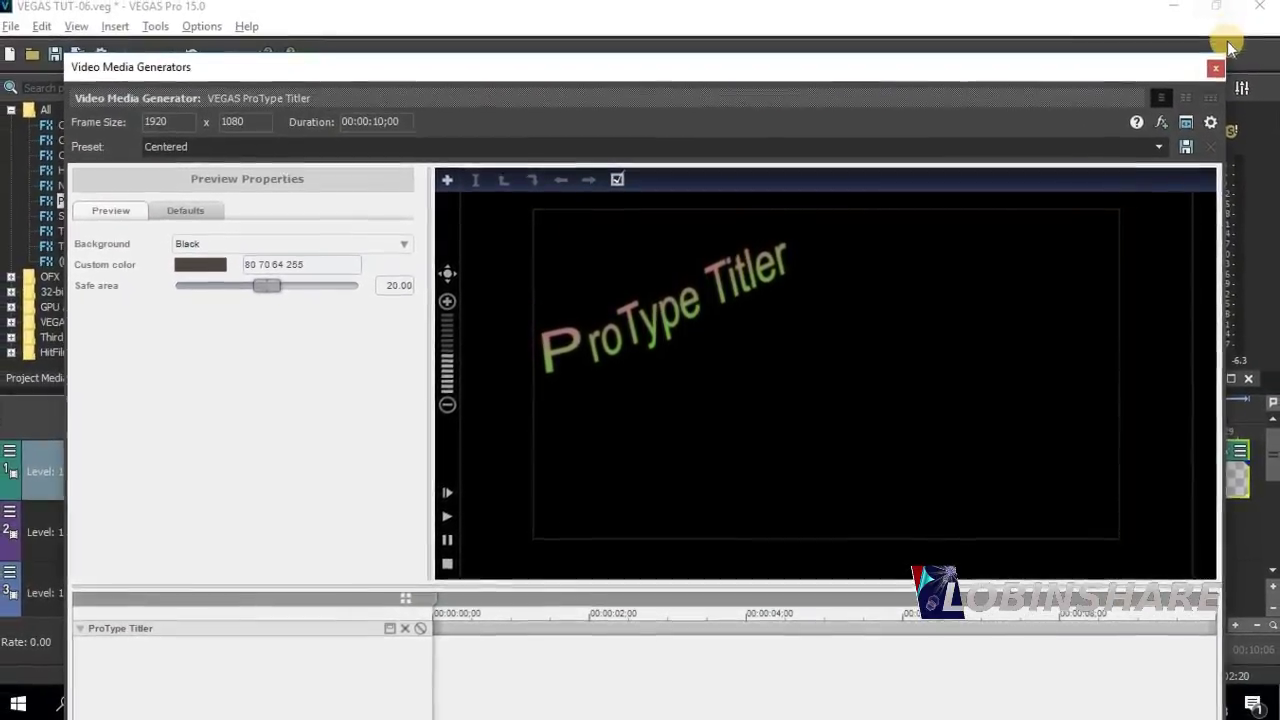
- Close the titler, shorten the ProType Titler event's end by 3:01 and overlap its start with the preceding title event by 24 frames
left_click(1211, 70)
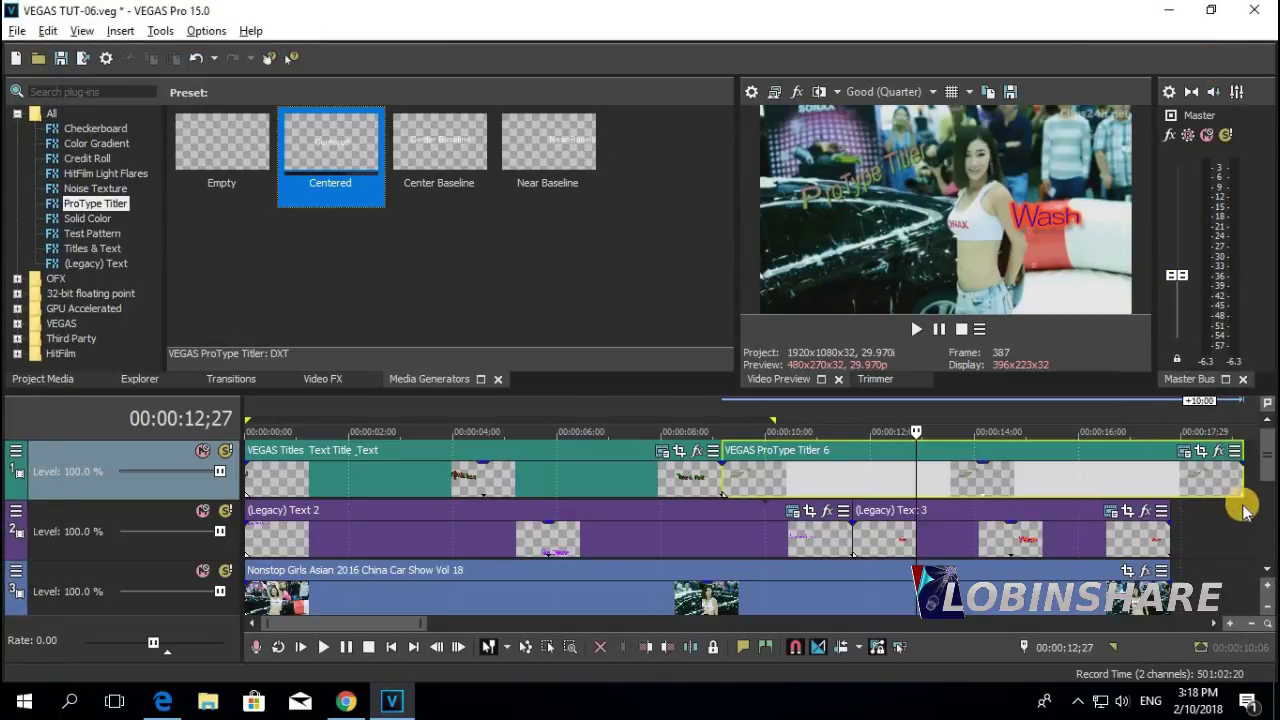
left_click_drag(1243, 479, 1085, 474)
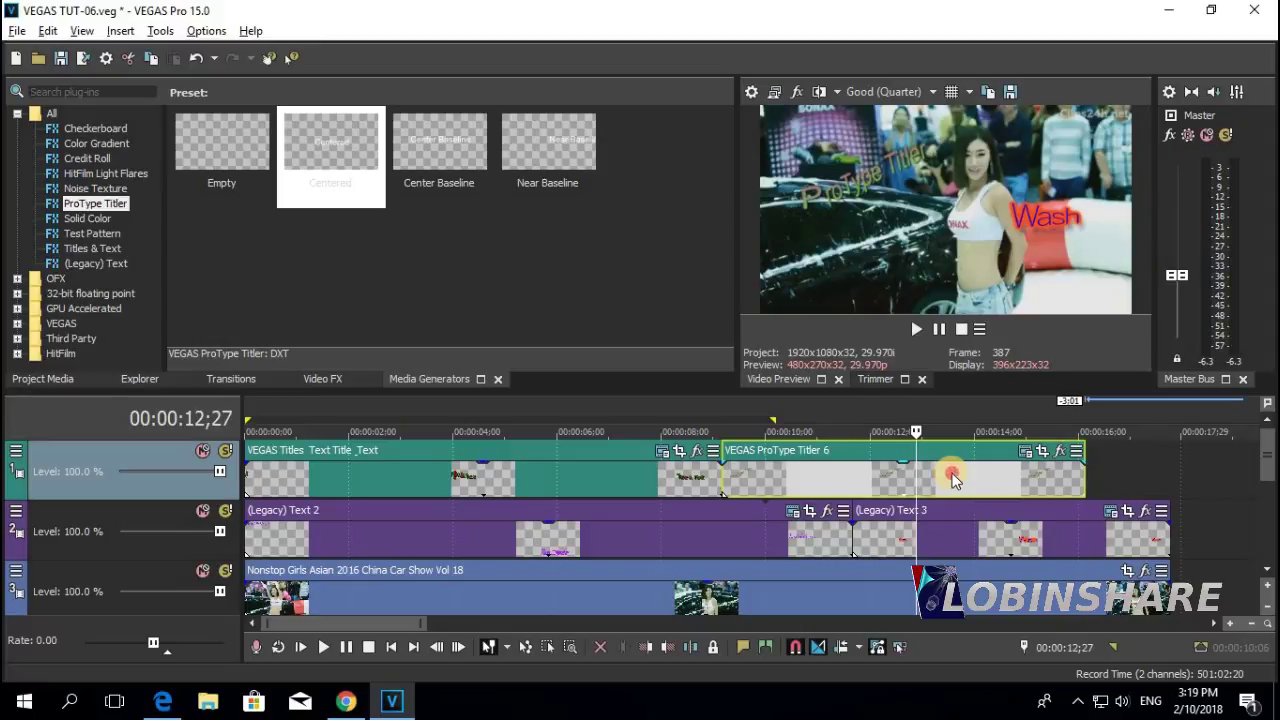
left_click_drag(950, 473, 907, 484)
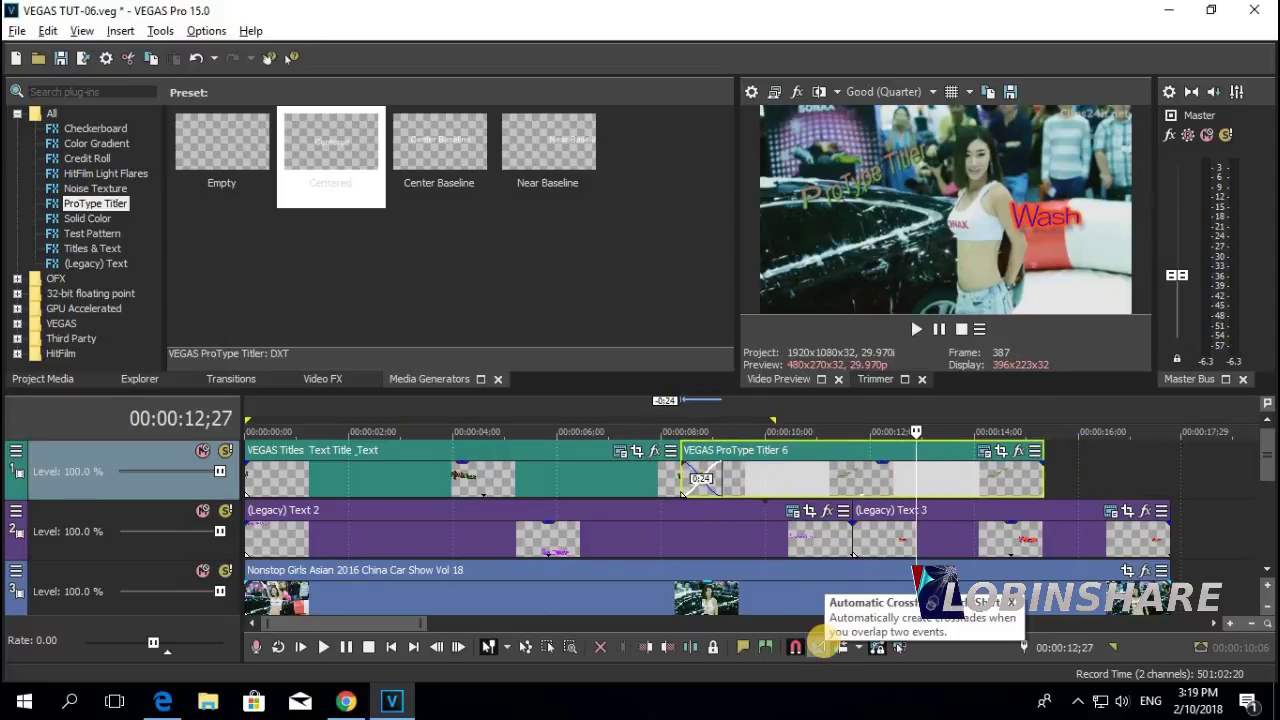
left_click(825, 642)
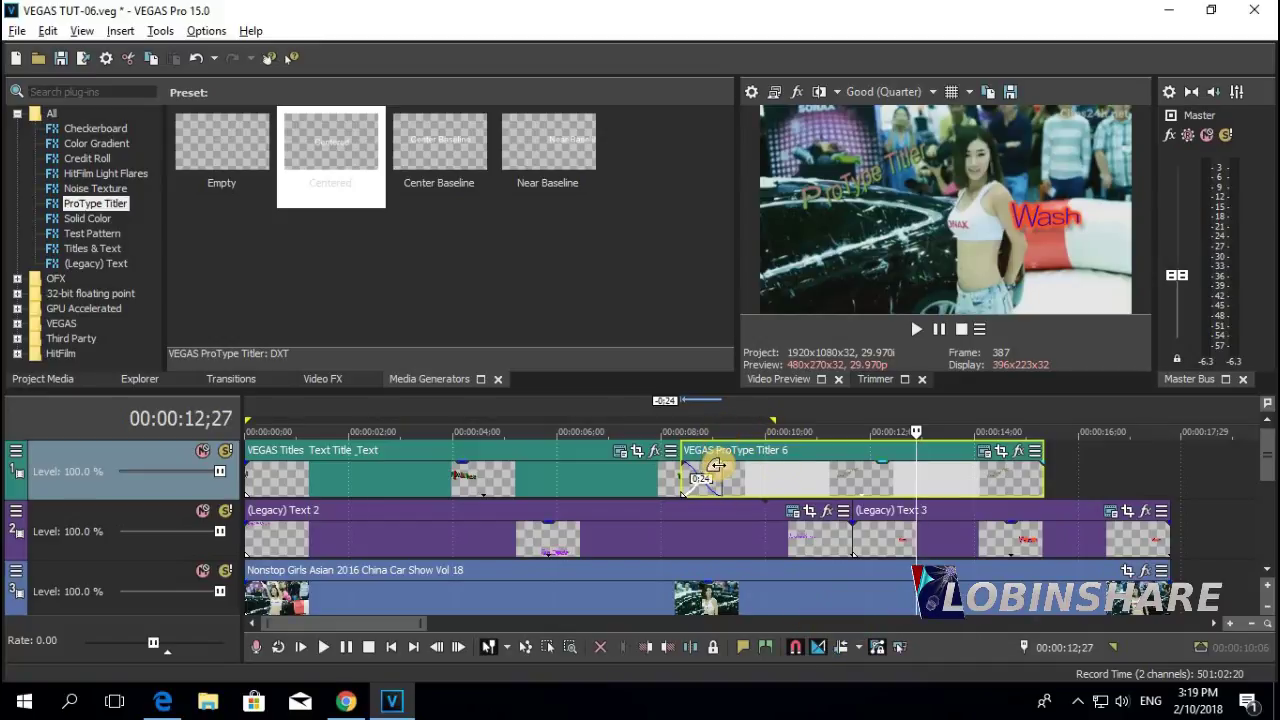
- Apply the default Clock Wipe transition to the crossfade between the two title events
left_click(253, 384)
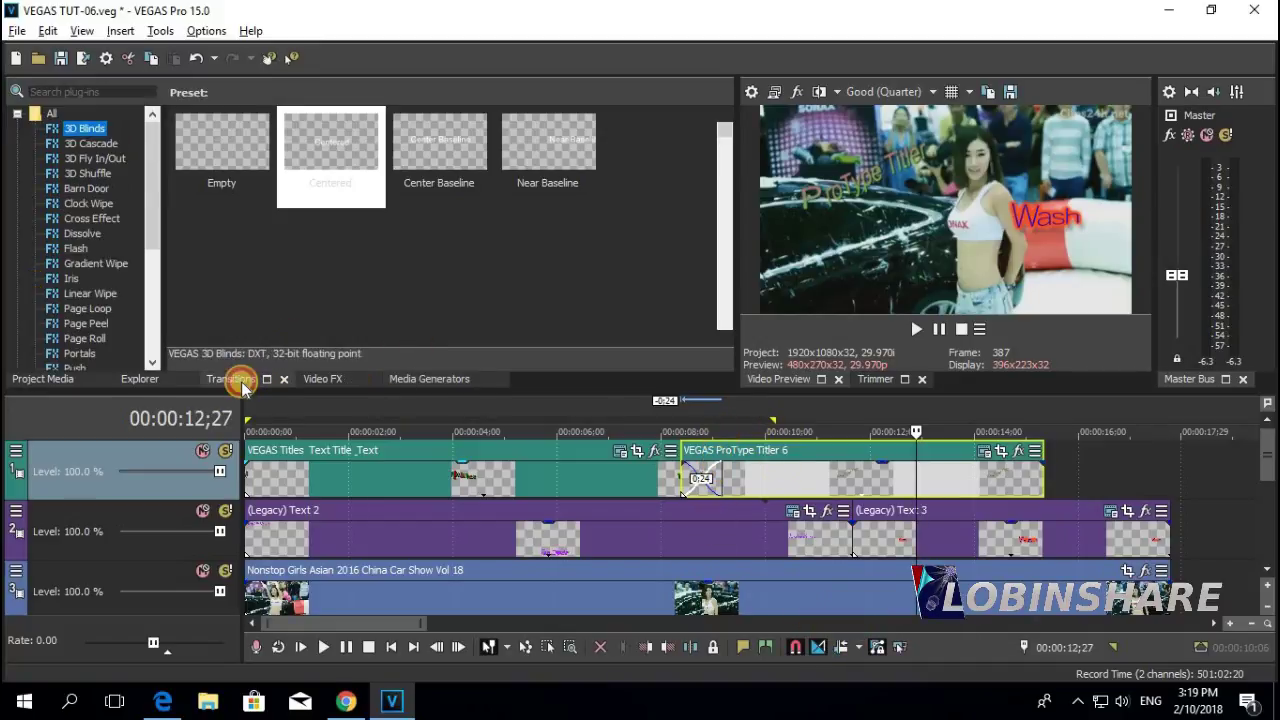
left_click(108, 205)
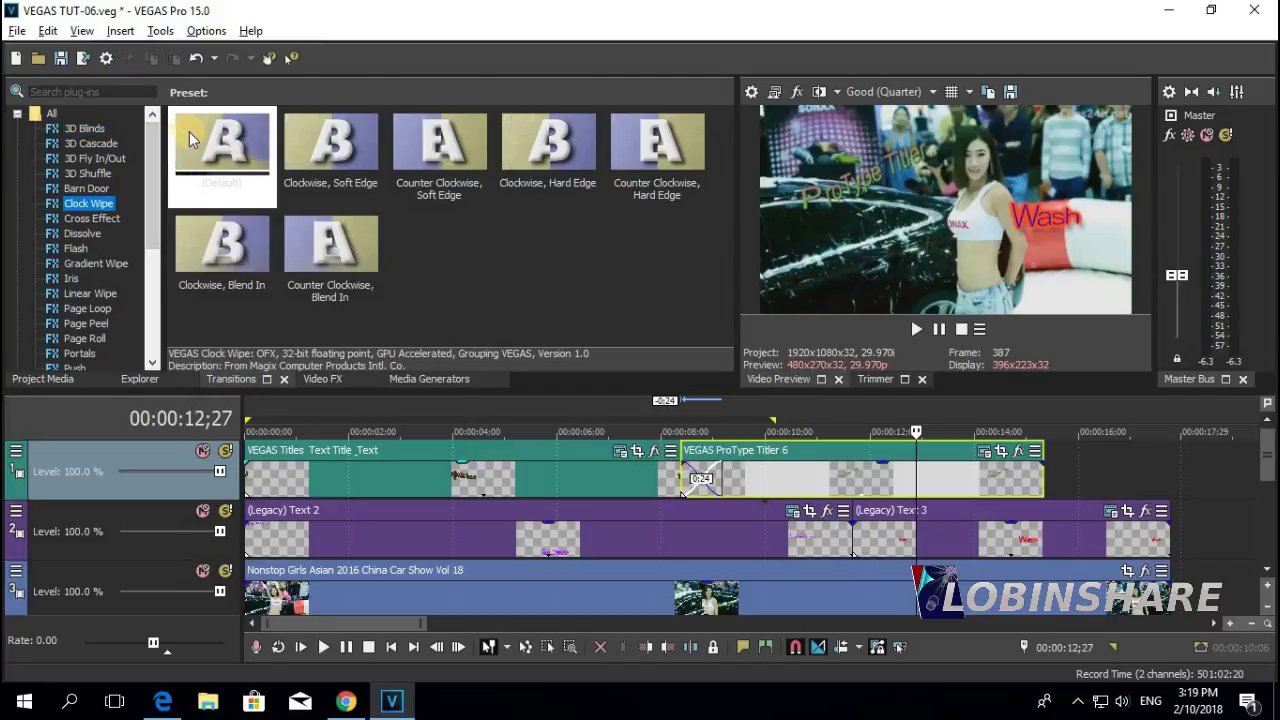
left_click_drag(266, 182, 620, 395)
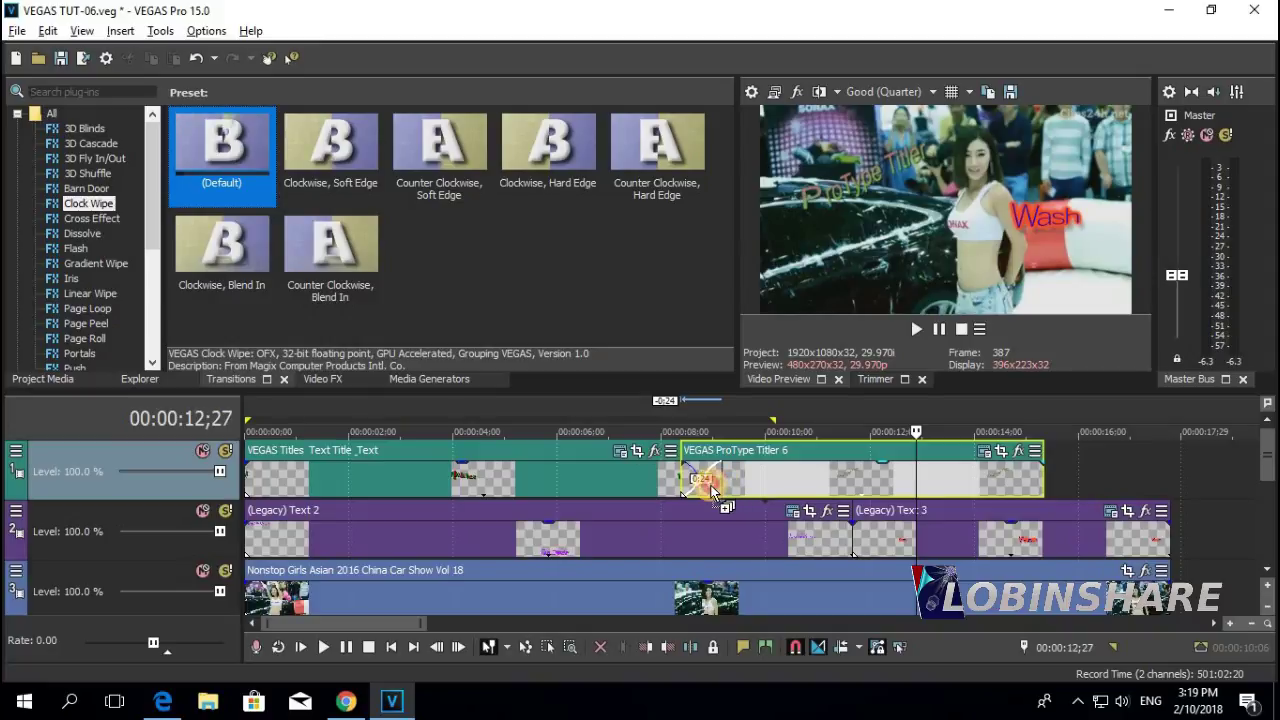
left_click(711, 488)
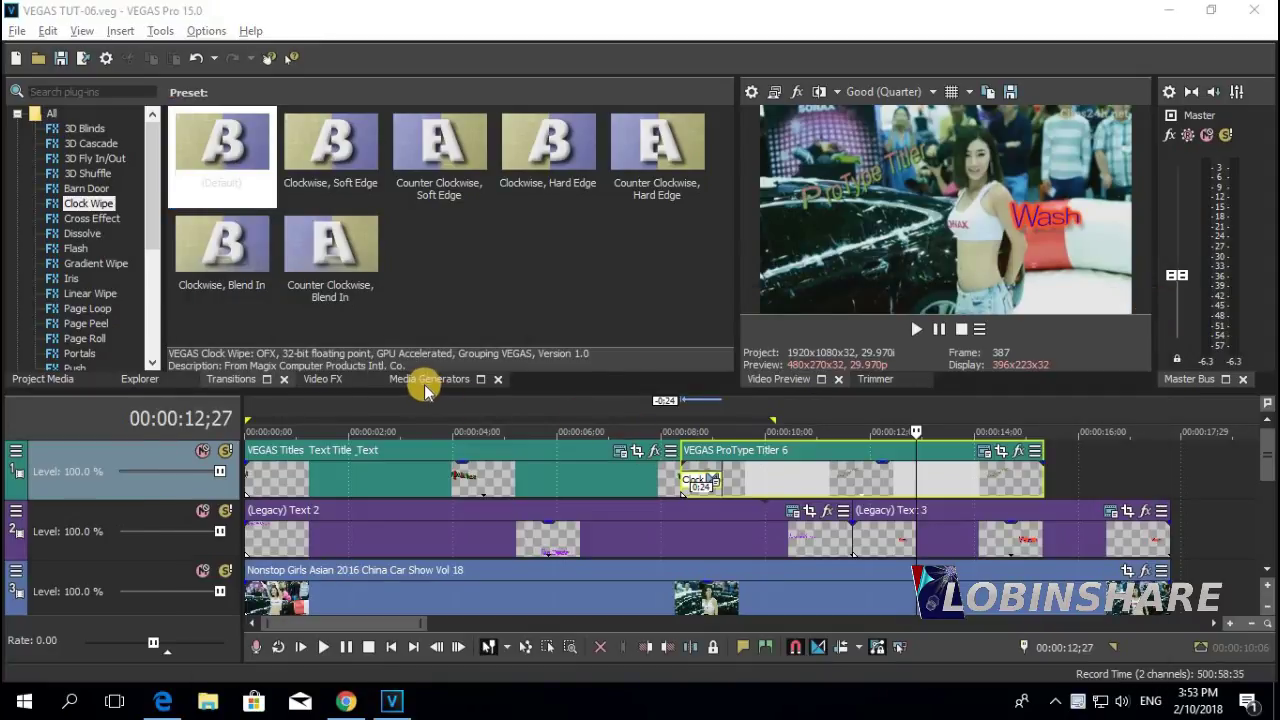
- Add a Credit Roll with the Scrolling on Transparent preset to the top track, right after the ProType Titler event
left_click(428, 380)
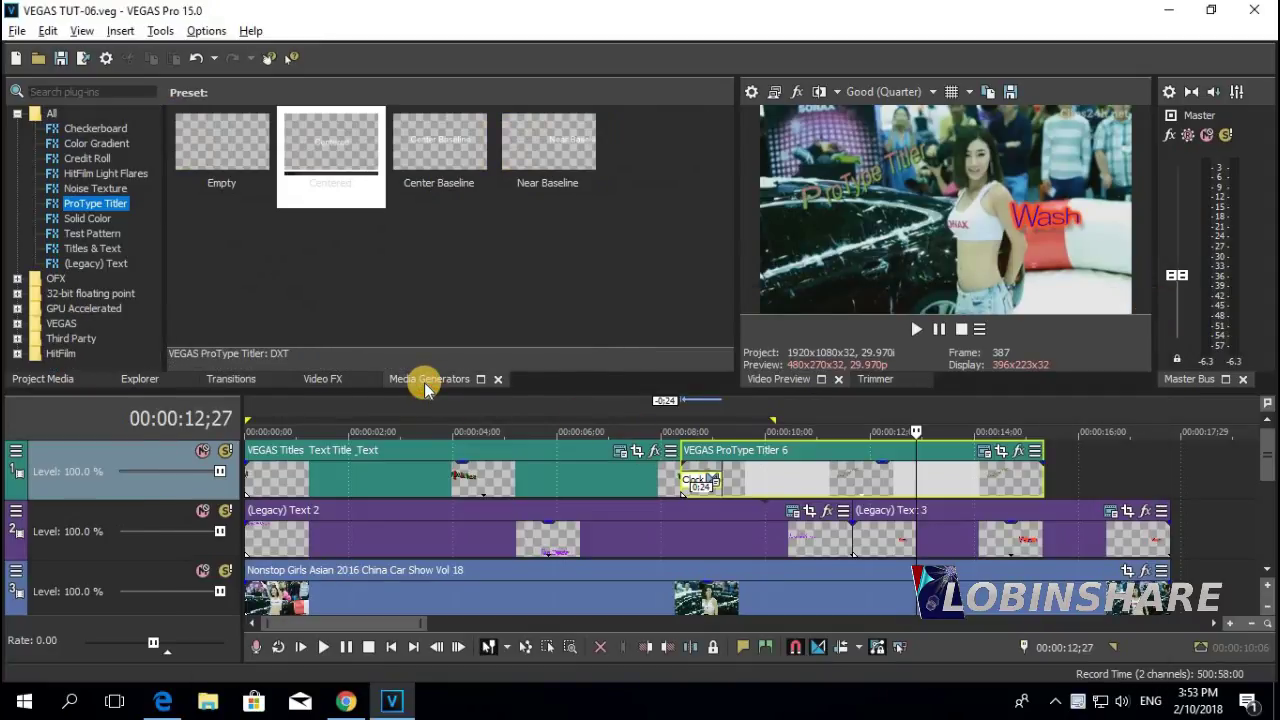
left_click(96, 263)
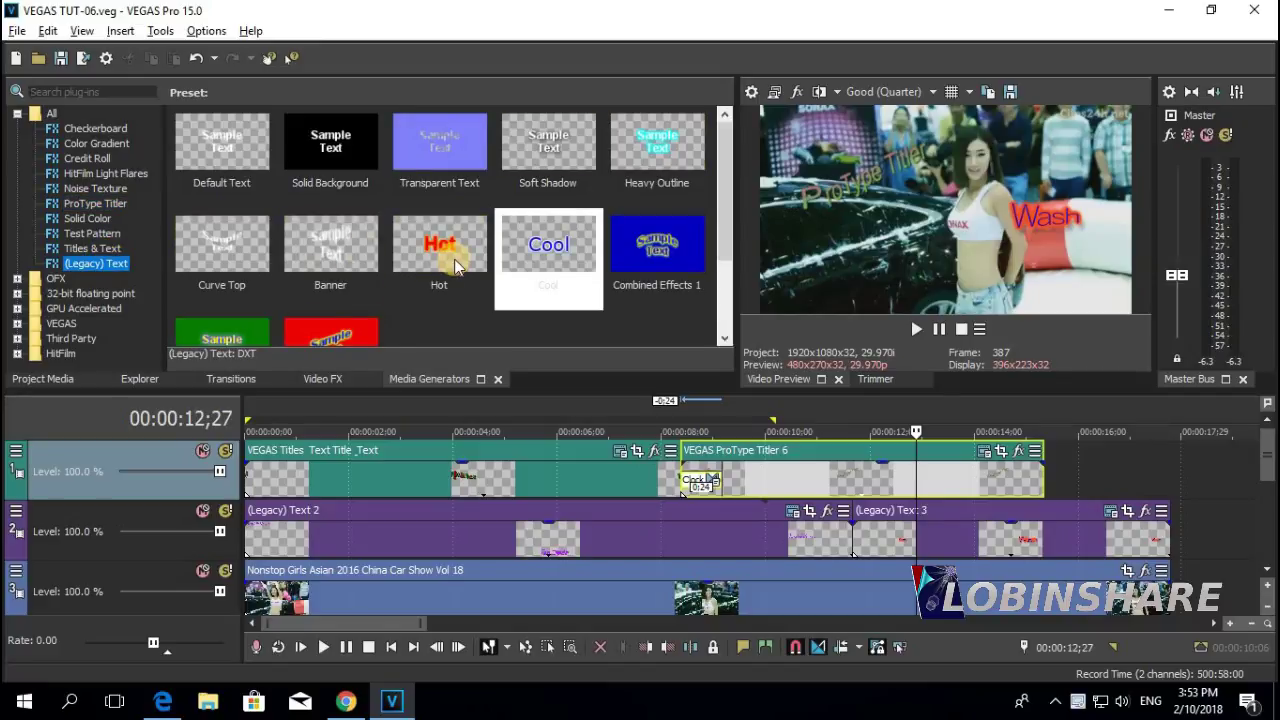
left_click(100, 248)
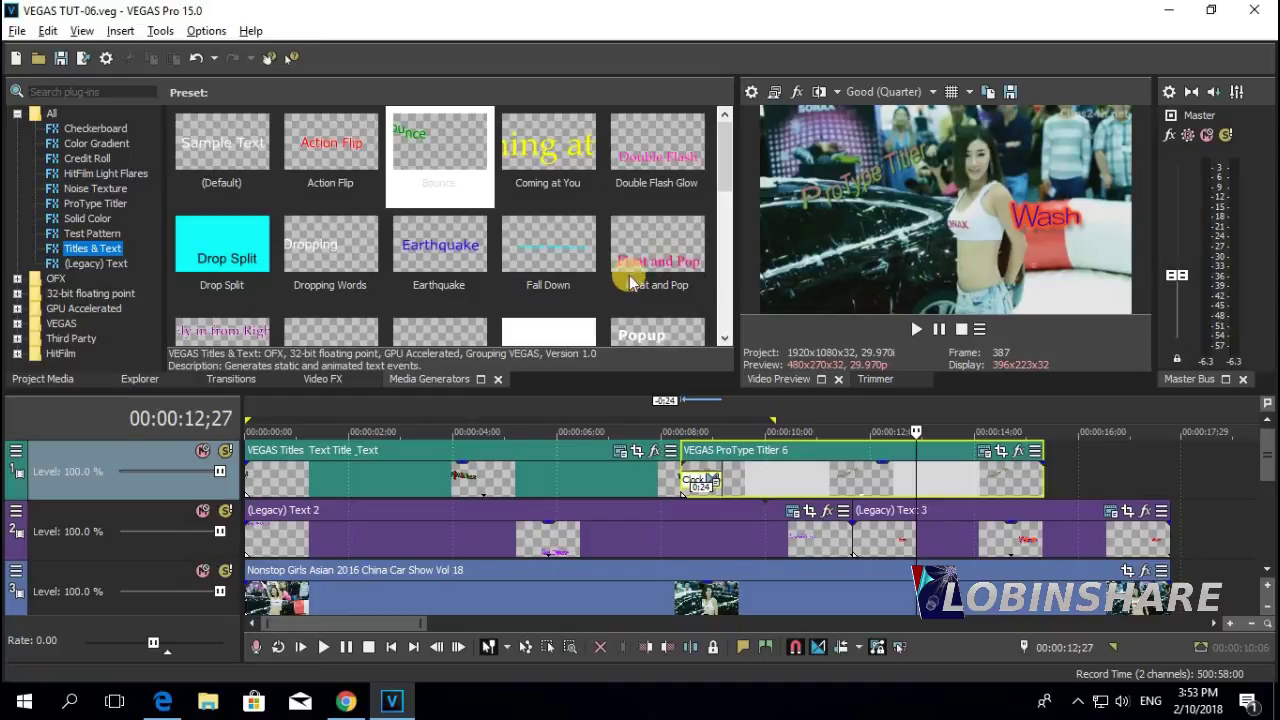
left_click(110, 205)
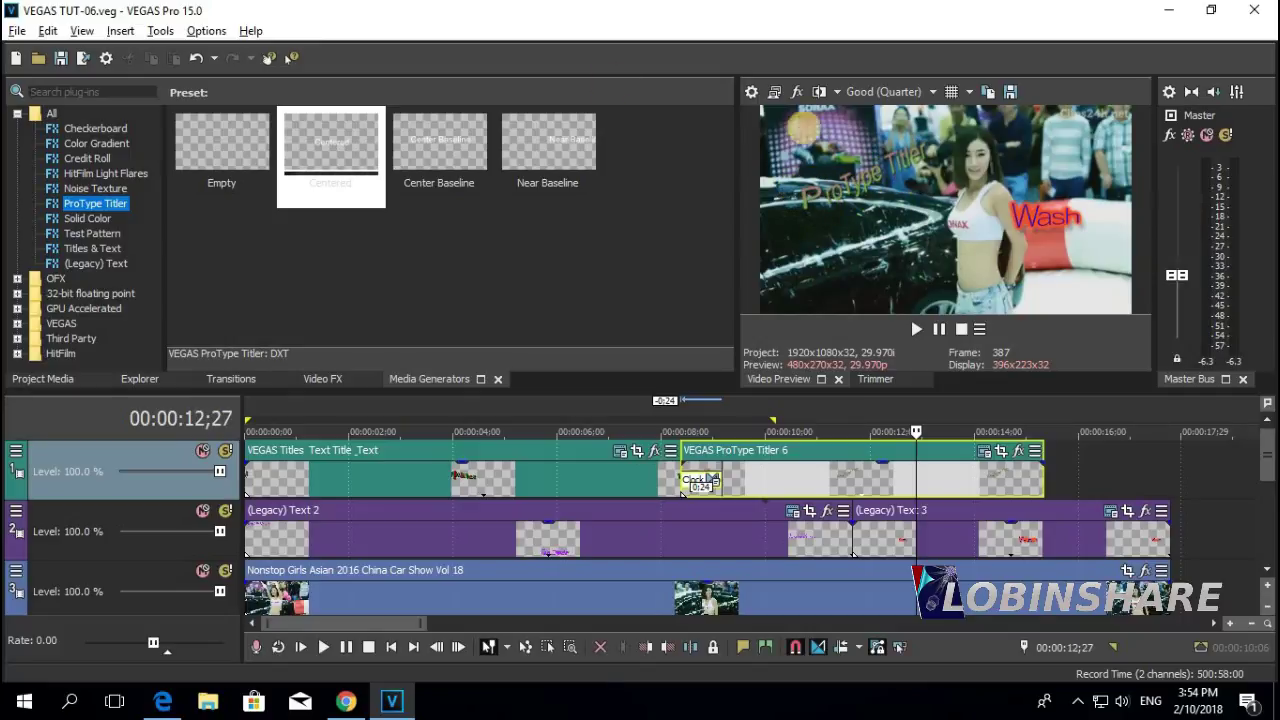
left_click(110, 163)
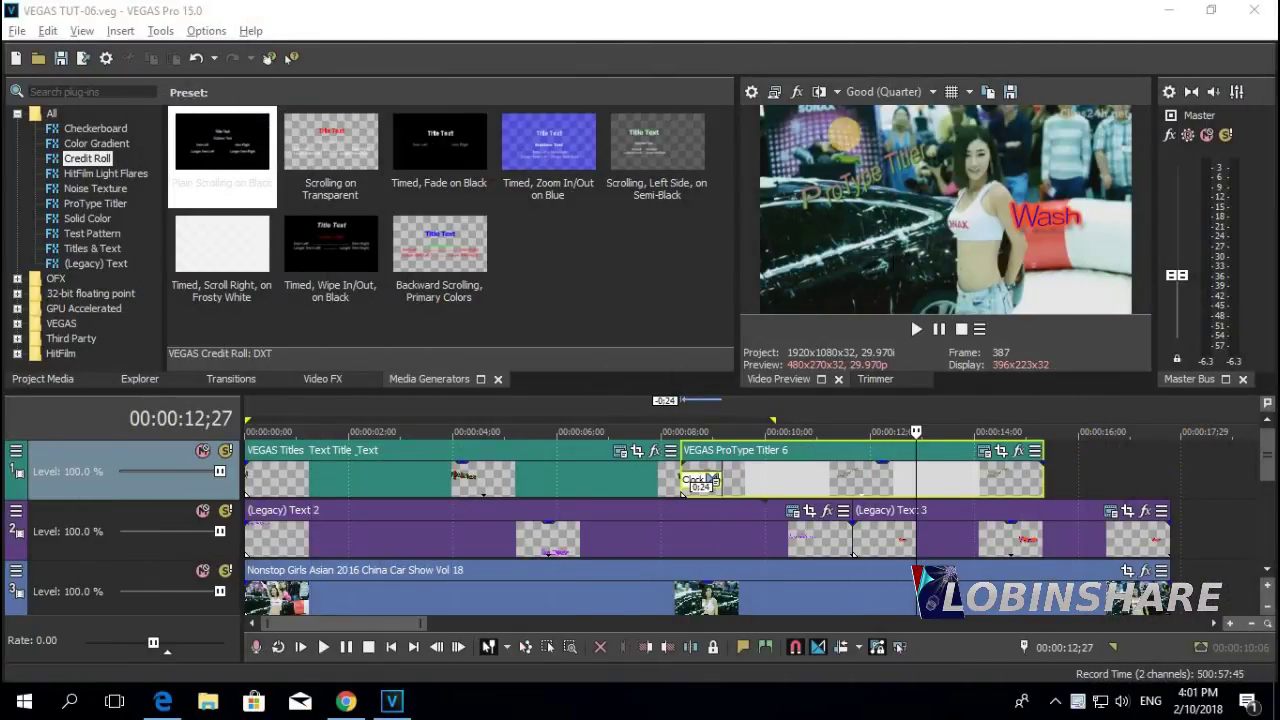
left_click_drag(335, 150, 1066, 458)
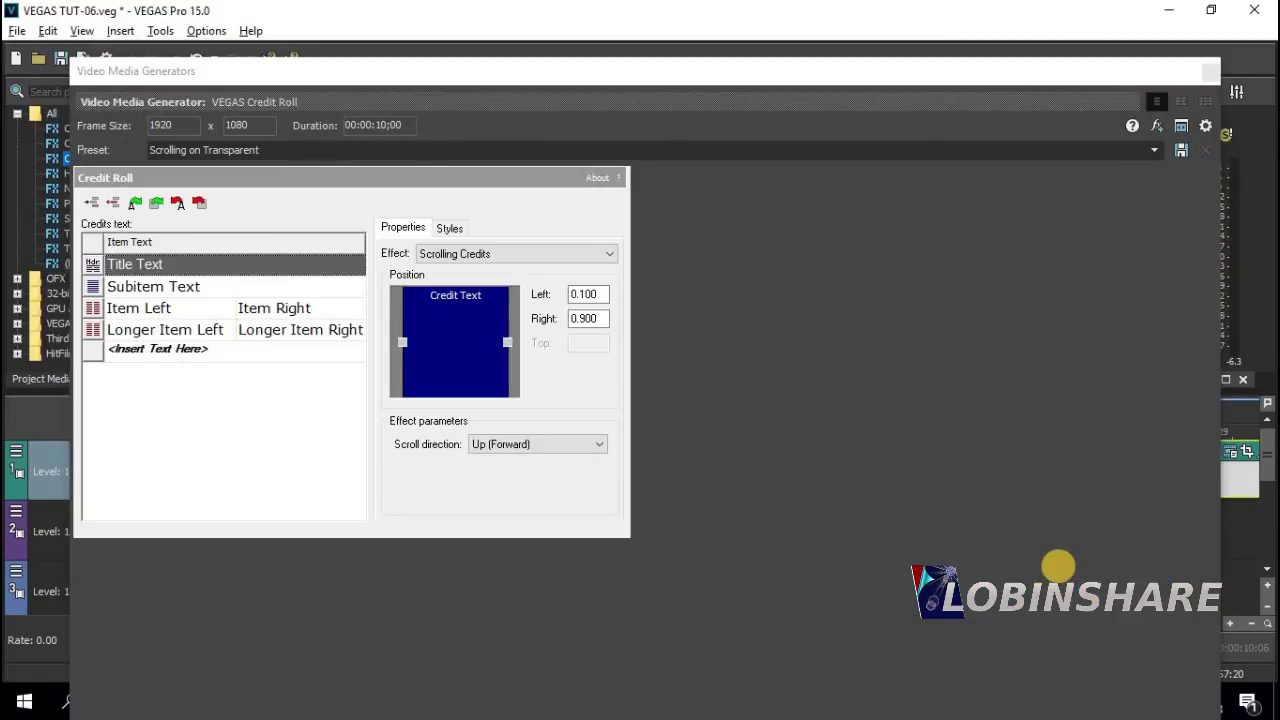
- Change the credit roll's title line to "Credit Text" and its subitem line to "Vegas Pro 15"
left_click(179, 265)
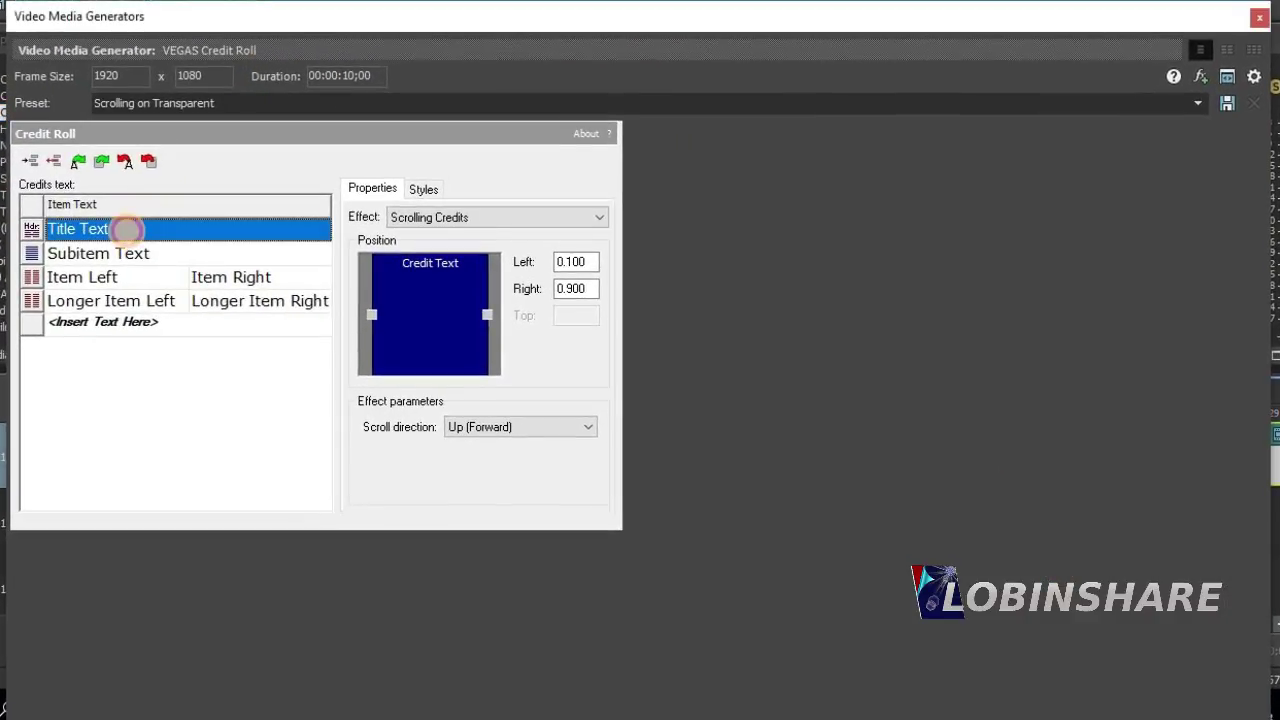
type("Credit Te")
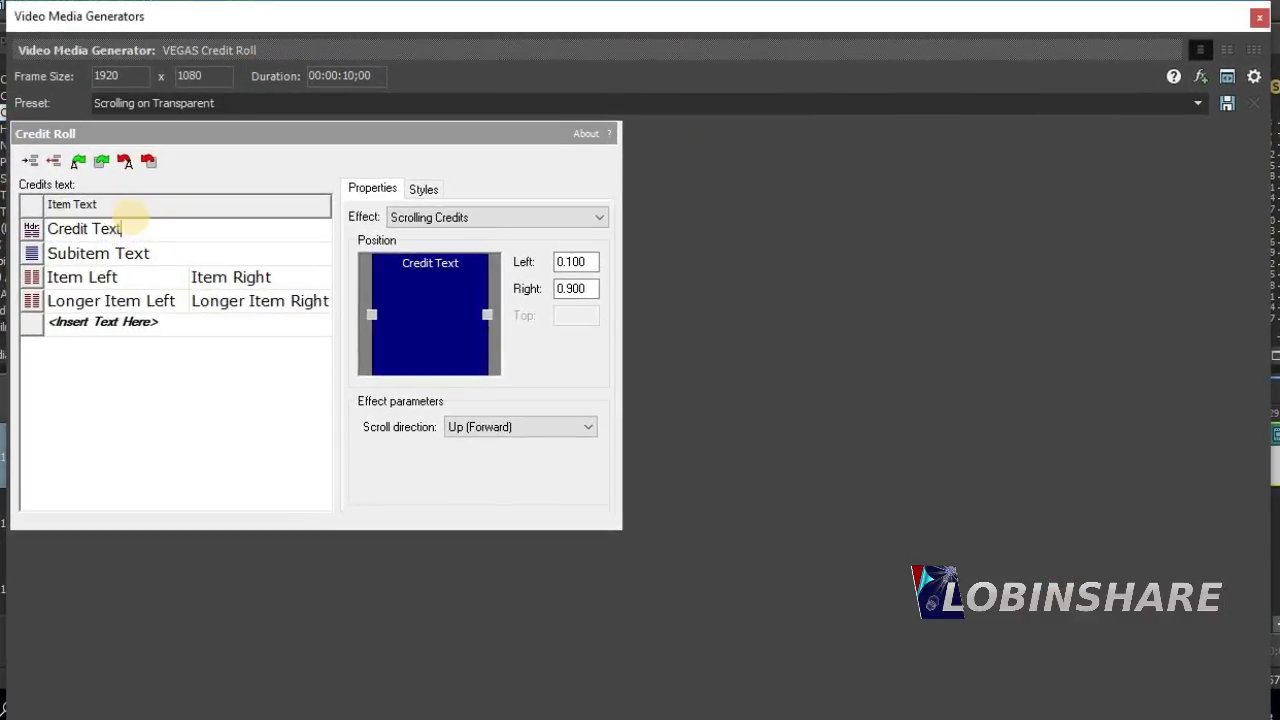
left_click(88, 252)
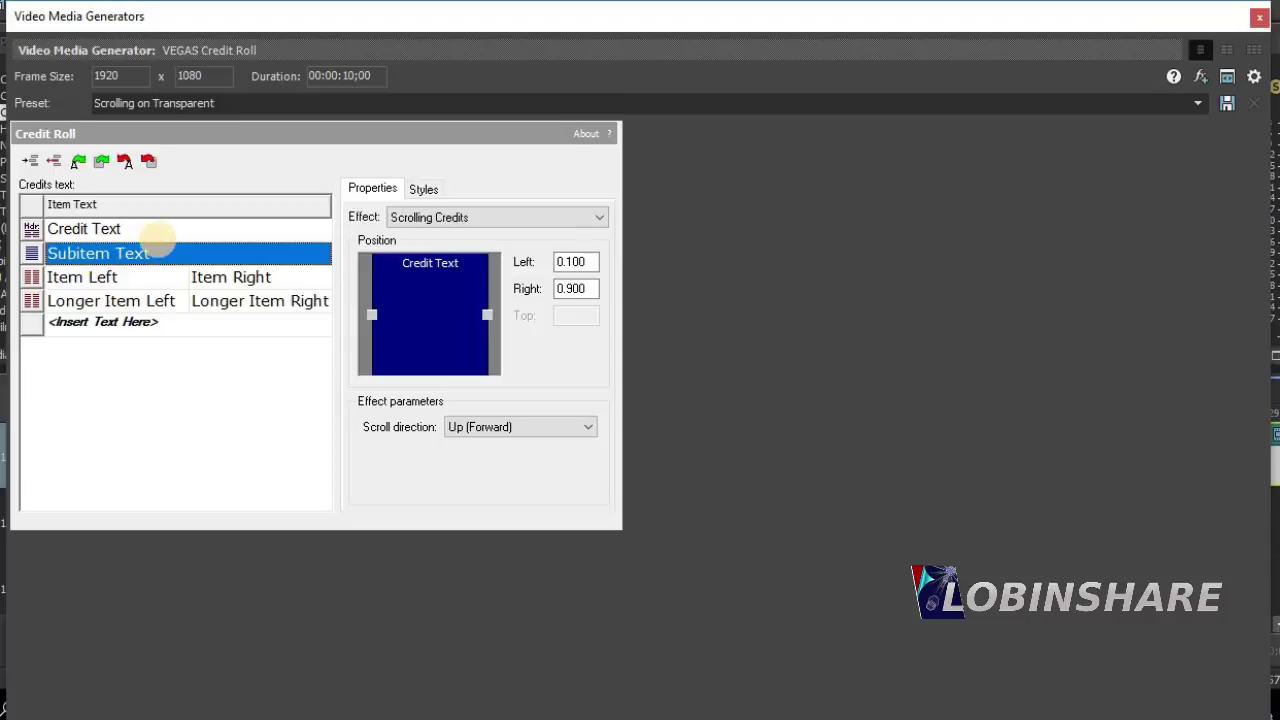
type("Vegas pr")
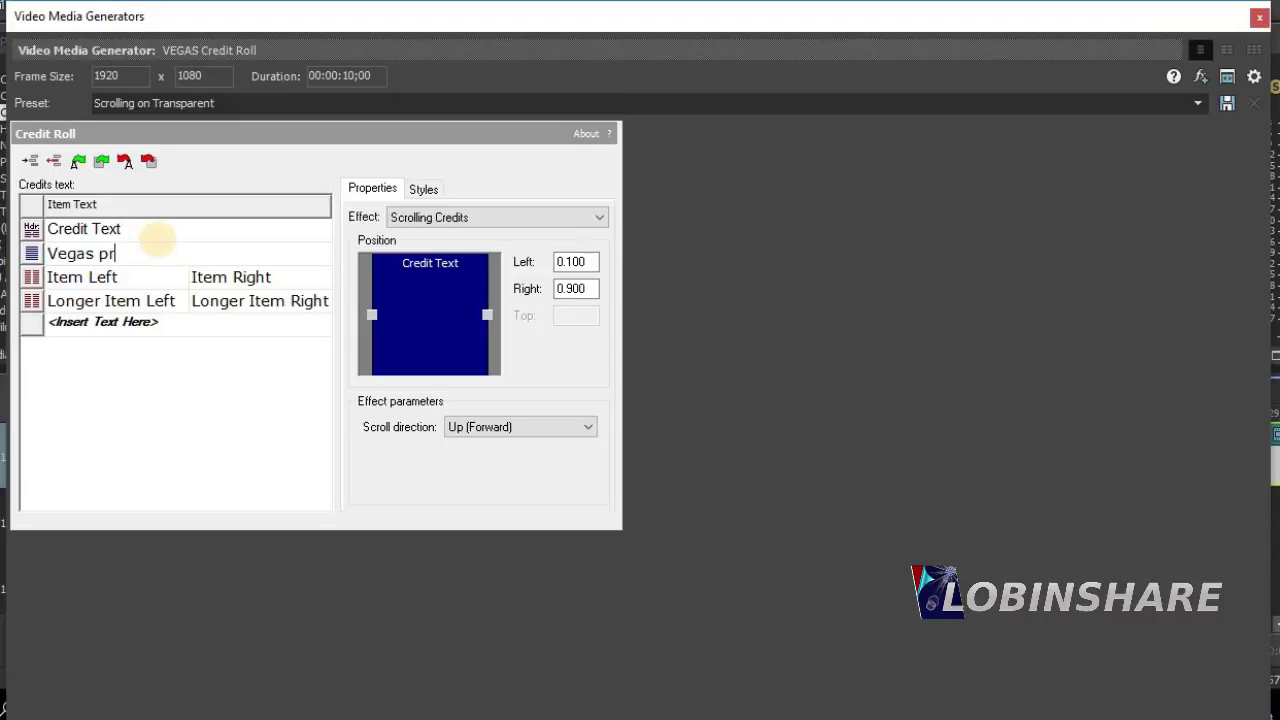
- Fill the first two-column credit line with "Created By" and "Lobinshare"
left_click(130, 277)
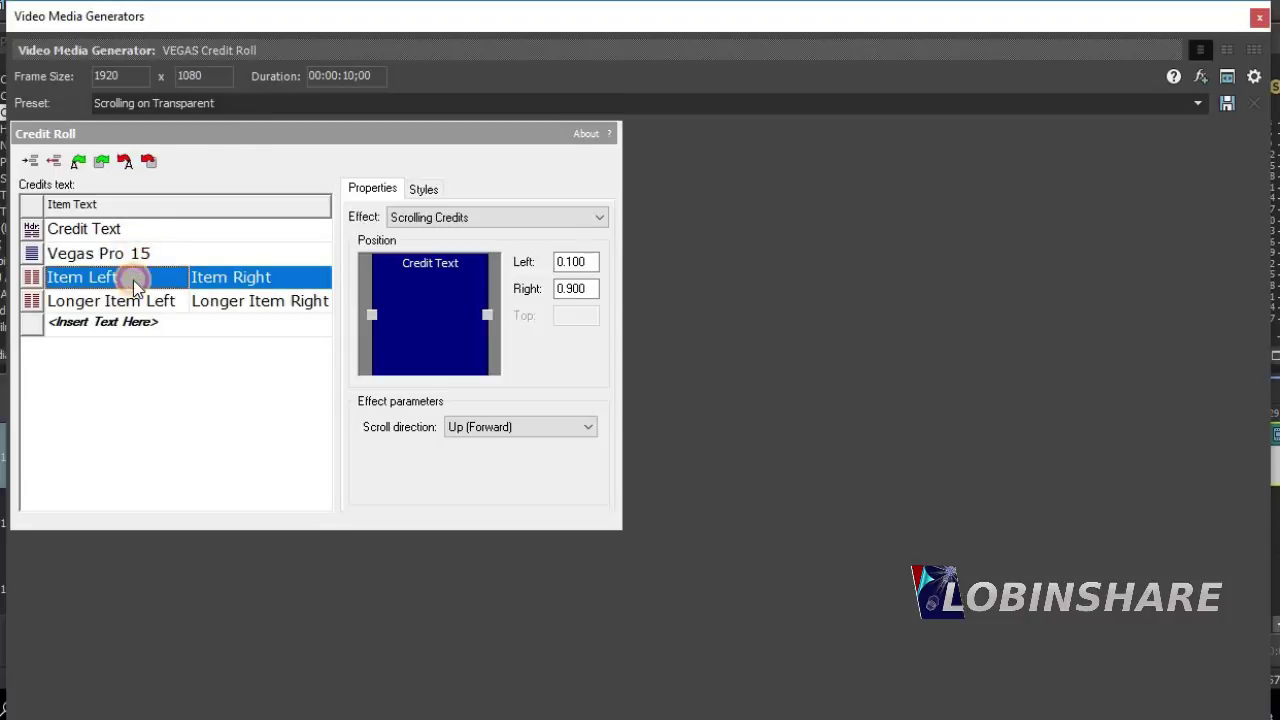
type("Created By")
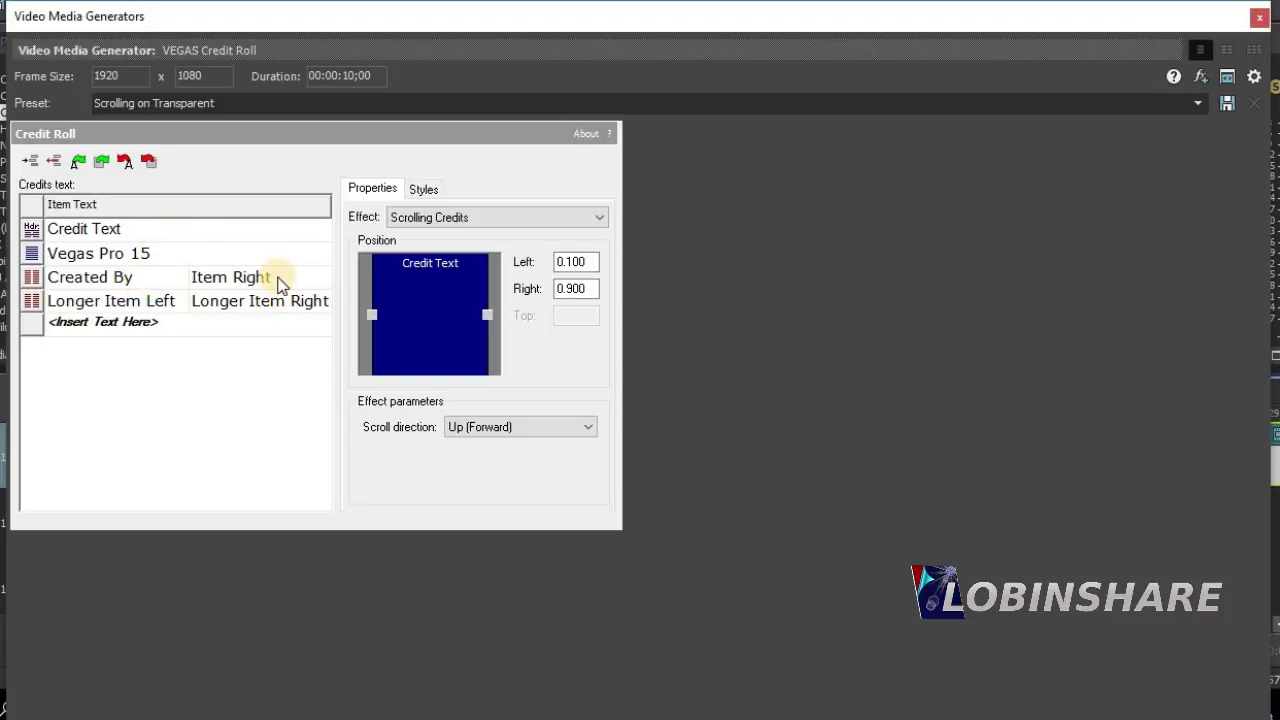
left_click(248, 283)
type("Lobinshare")
key("Return")
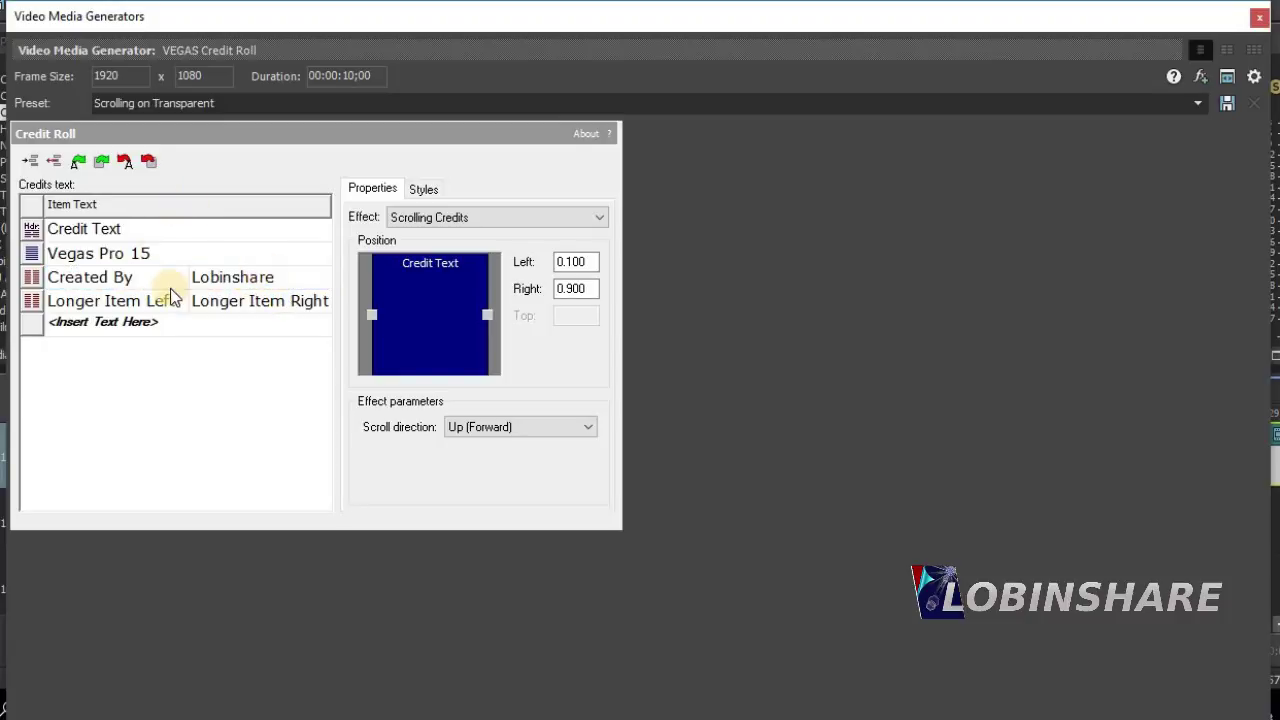
- Fill the second two-column credit line with "Music used" and "No Copyright", and select the empty line beneath it
left_click(70, 300)
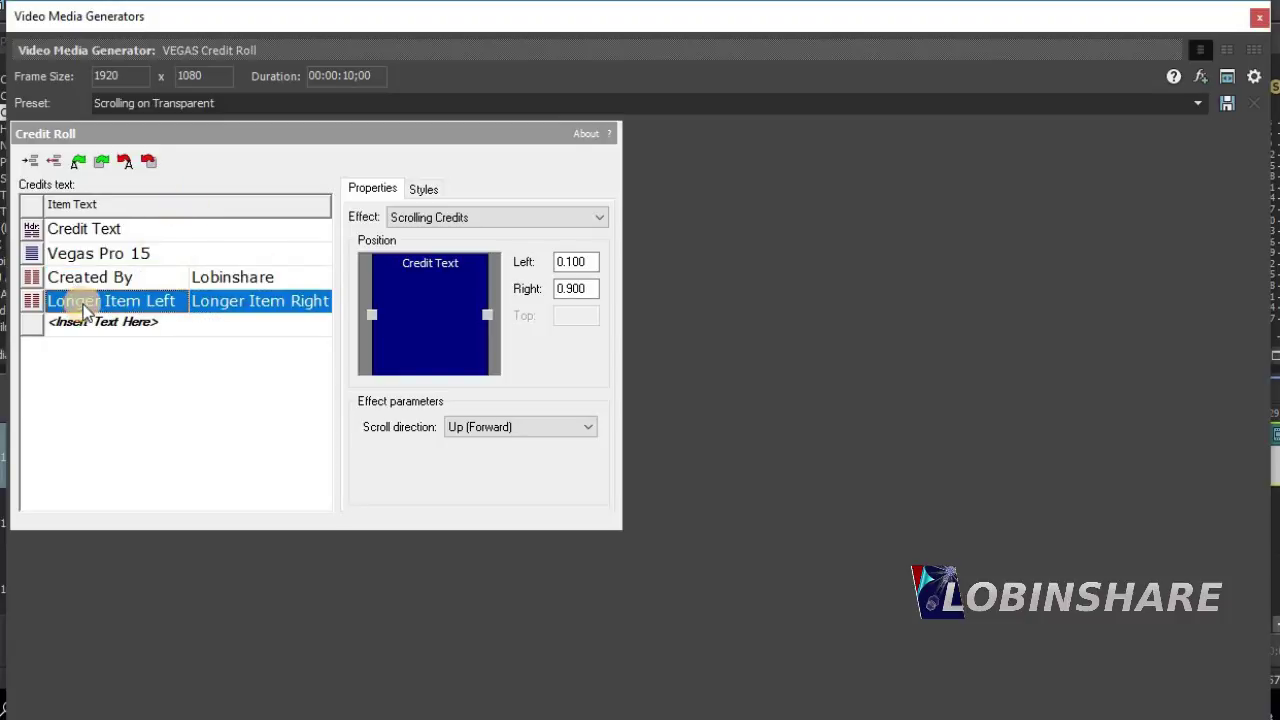
type("Music used")
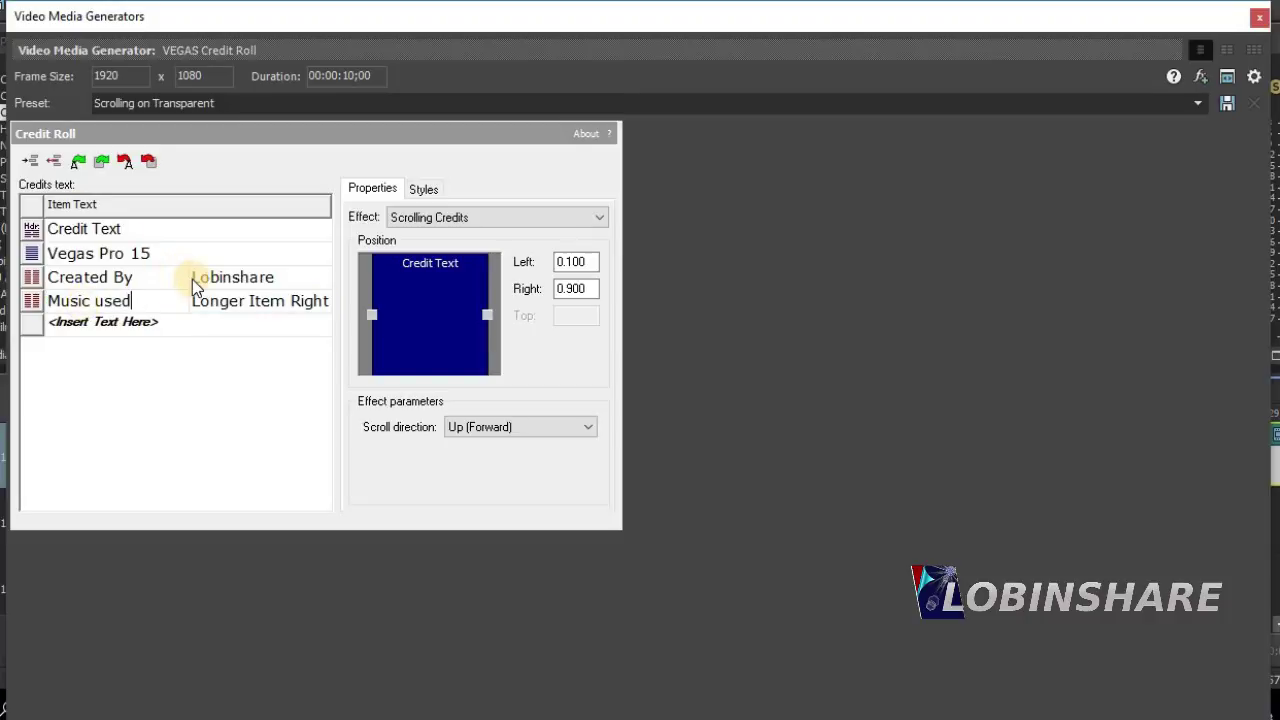
key("Return")
type("No Copyright")
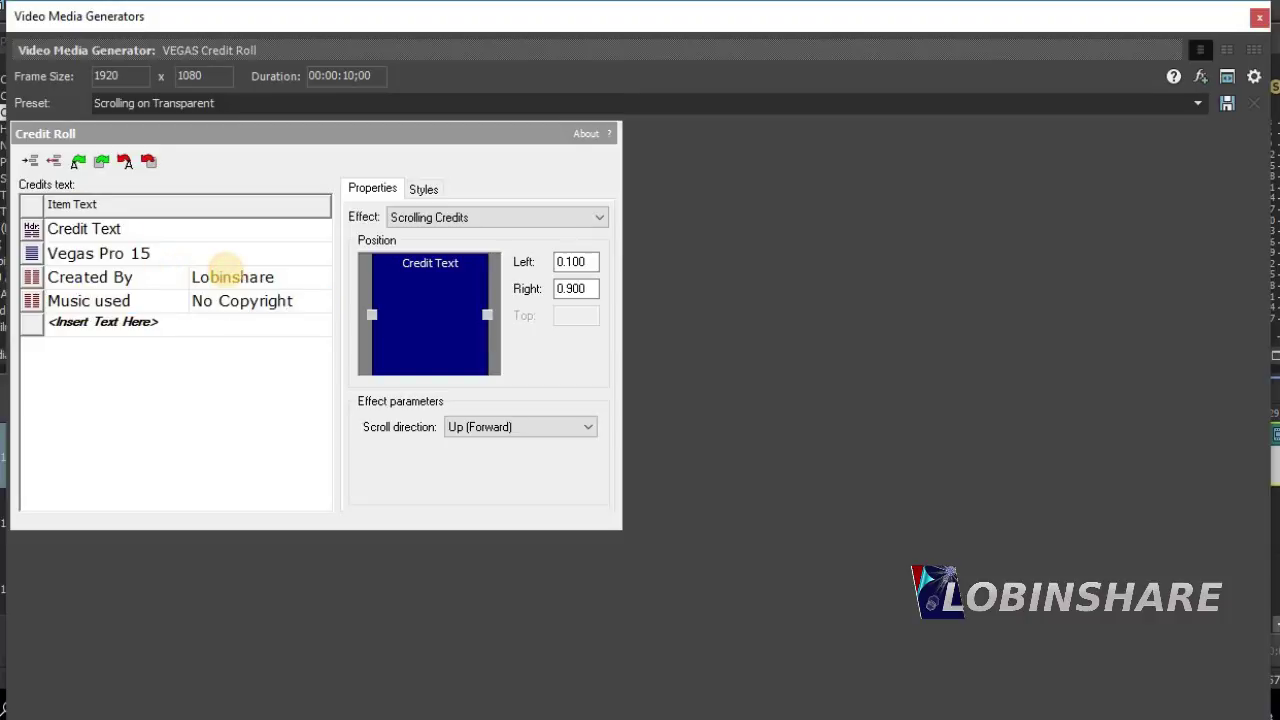
left_click(68, 322)
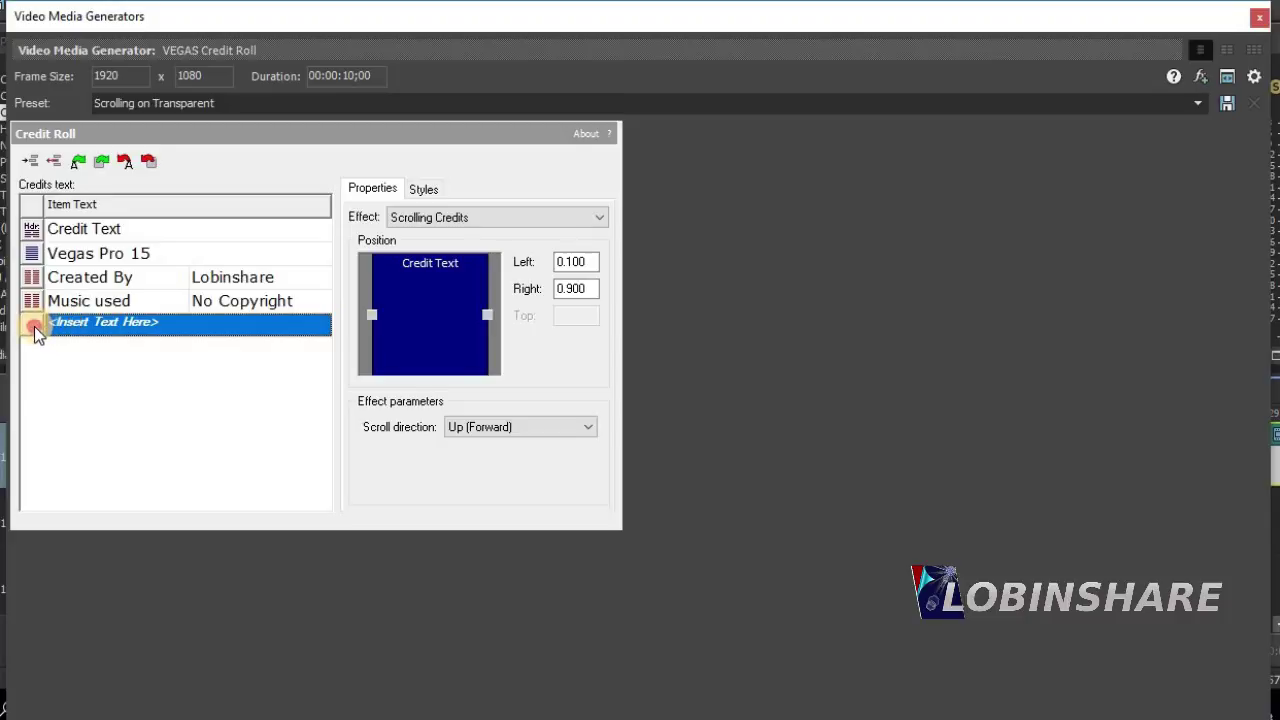
- Fill the third two-column credit line with "Year" and "2018"
type("20")
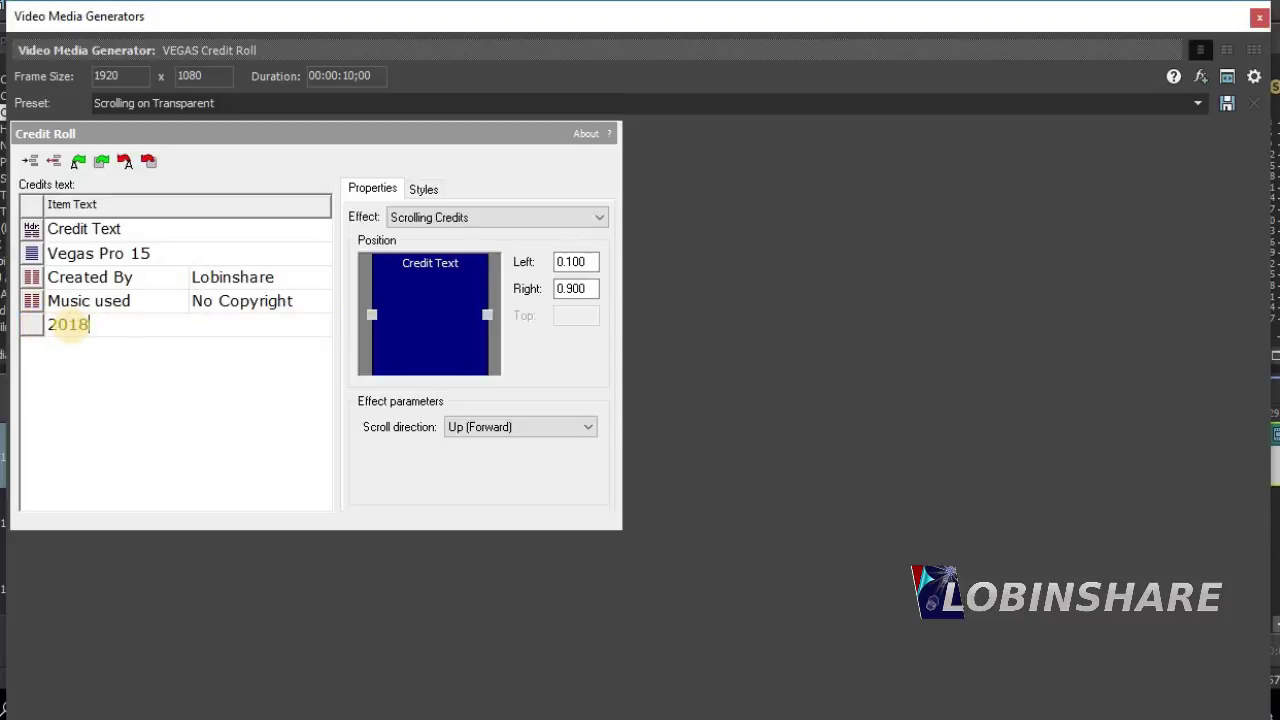
type("18")
key("Return")
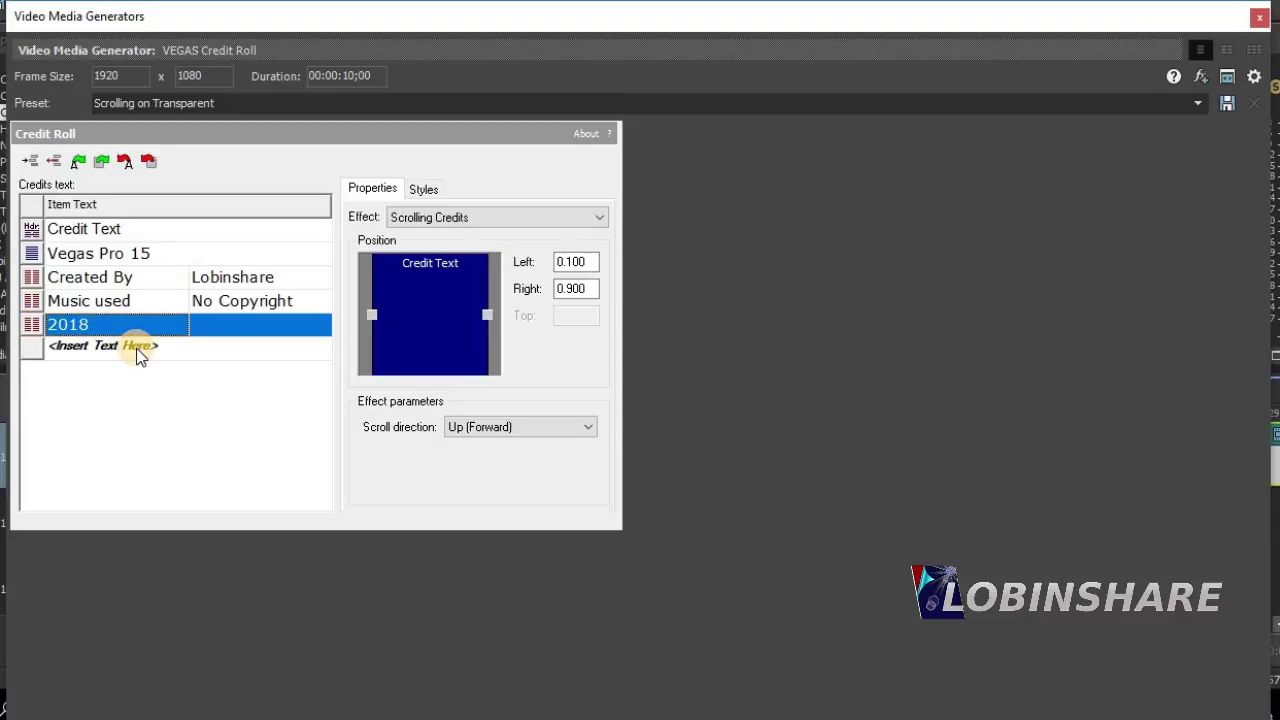
type("Ye")
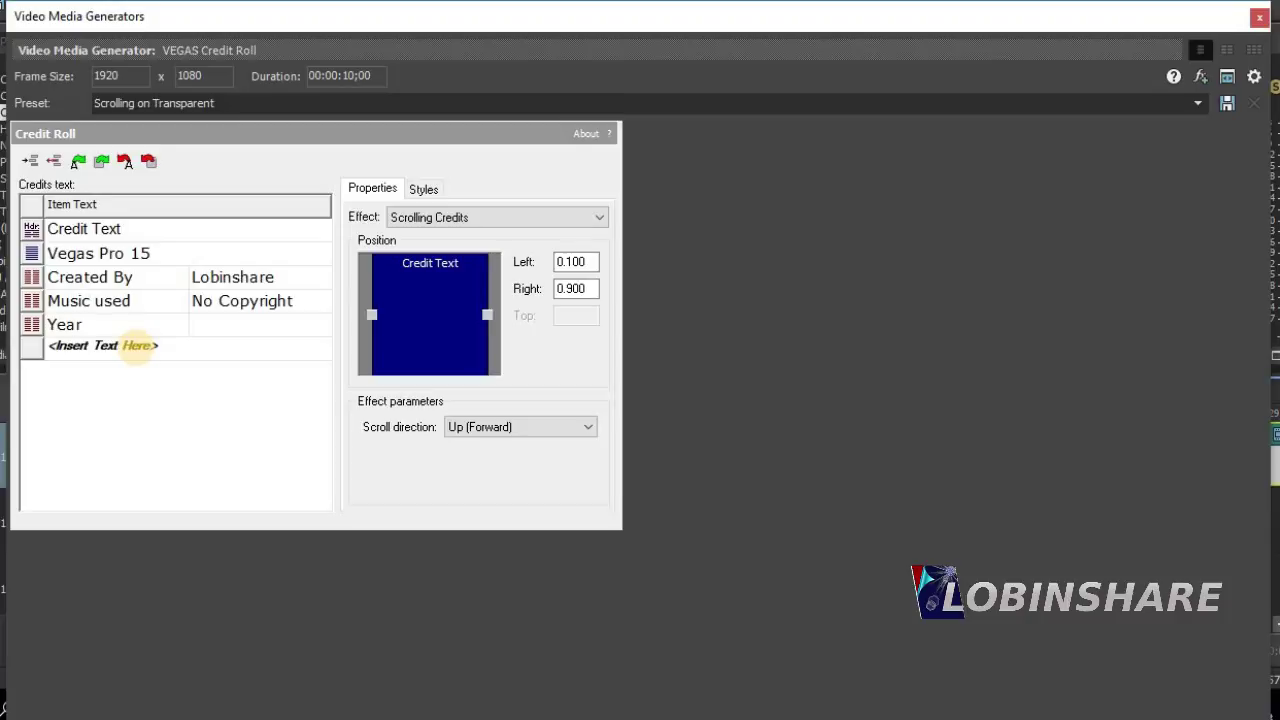
type("ar")
left_click(206, 328)
type("201")
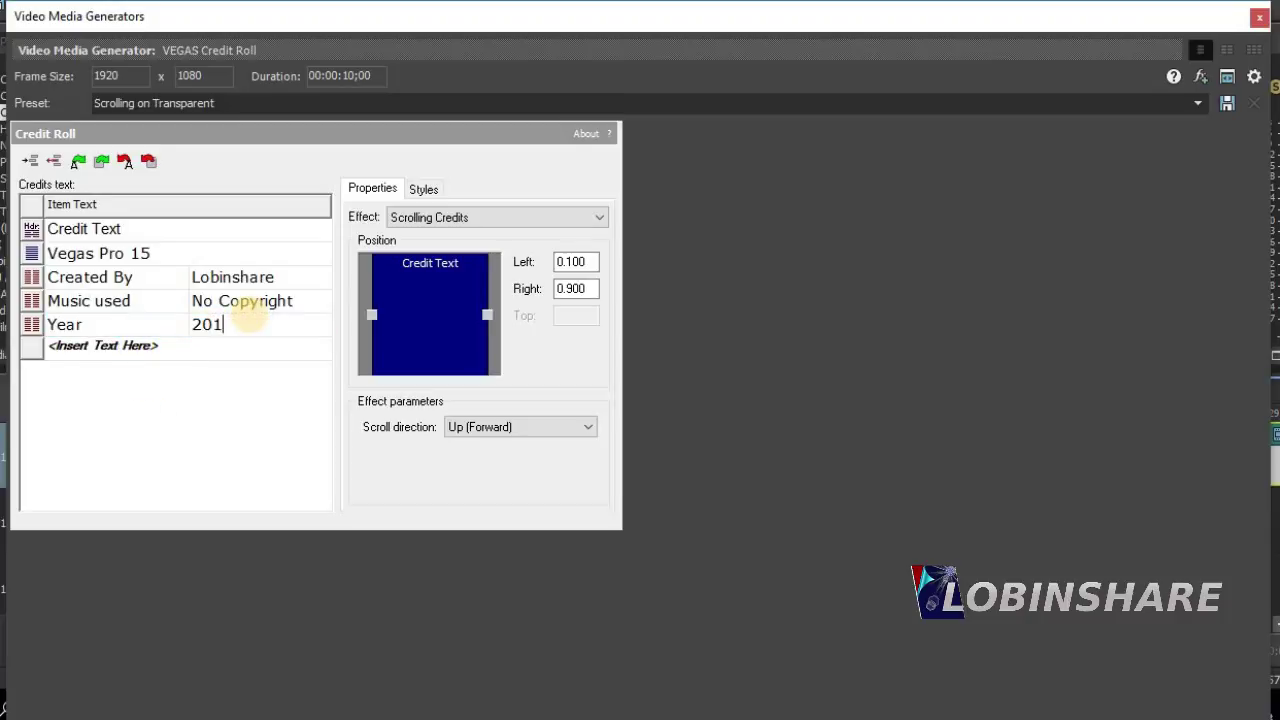
type("8")
- Fill the fourth two-column credit line with "Cast" and "Vegas Pro 15", and close the credit roll settings
left_click(106, 345)
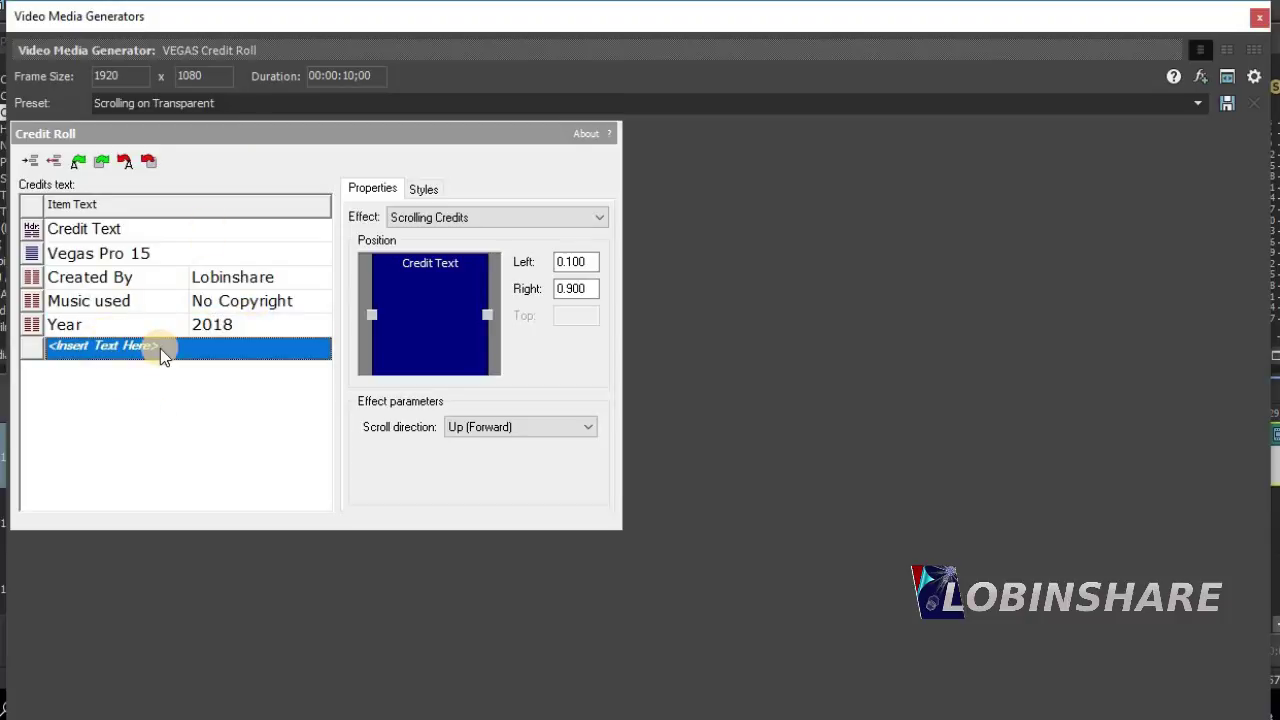
type("Cast")
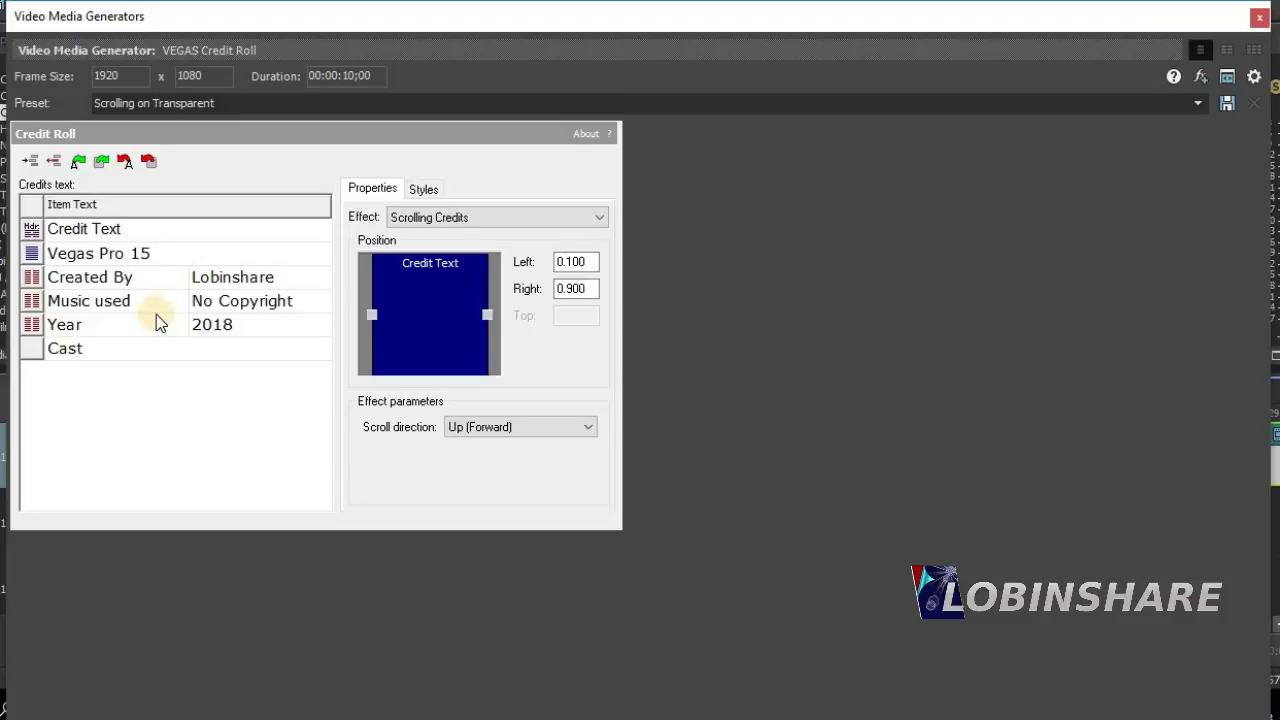
left_click(230, 344)
type("Vegas Por")
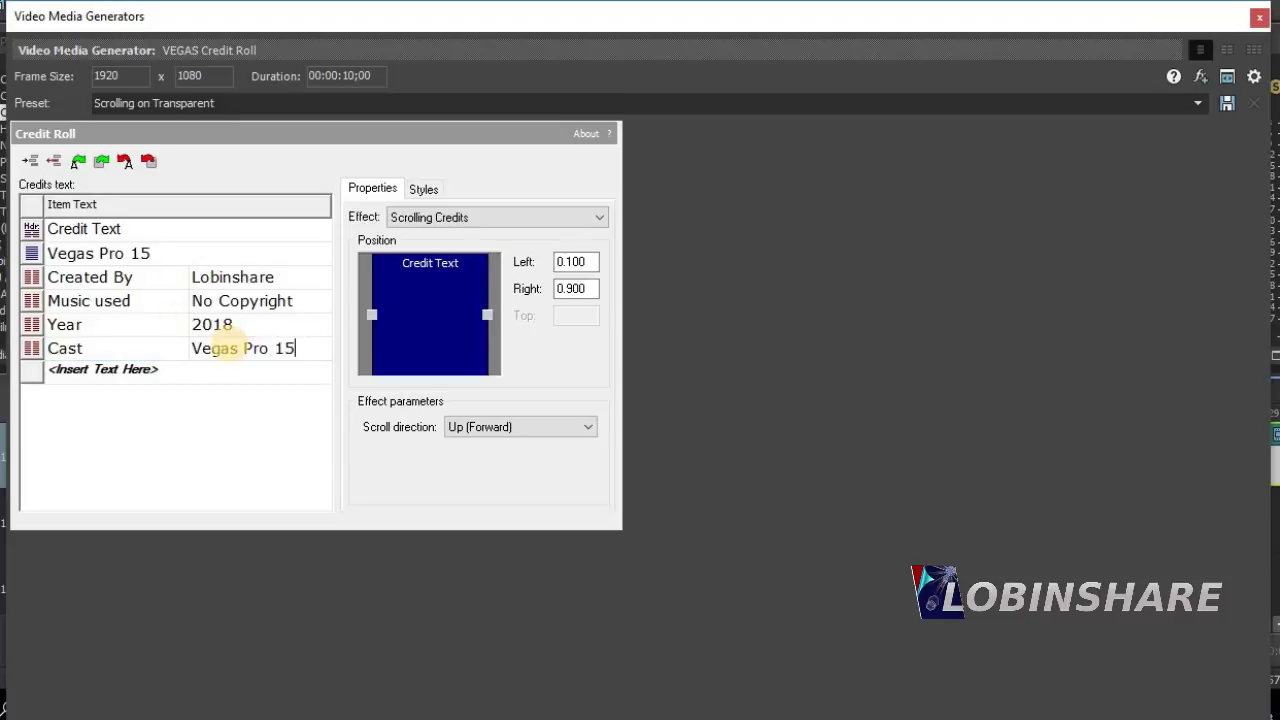
key("Return")
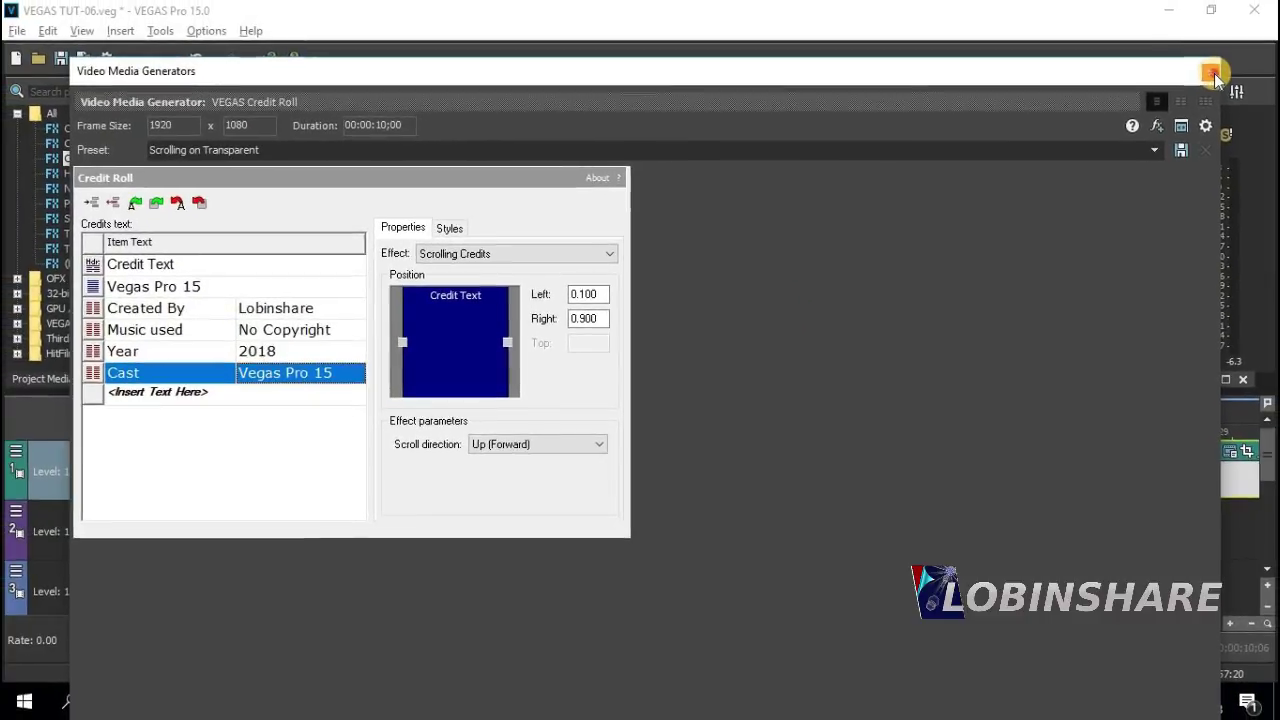
left_click(1211, 73)
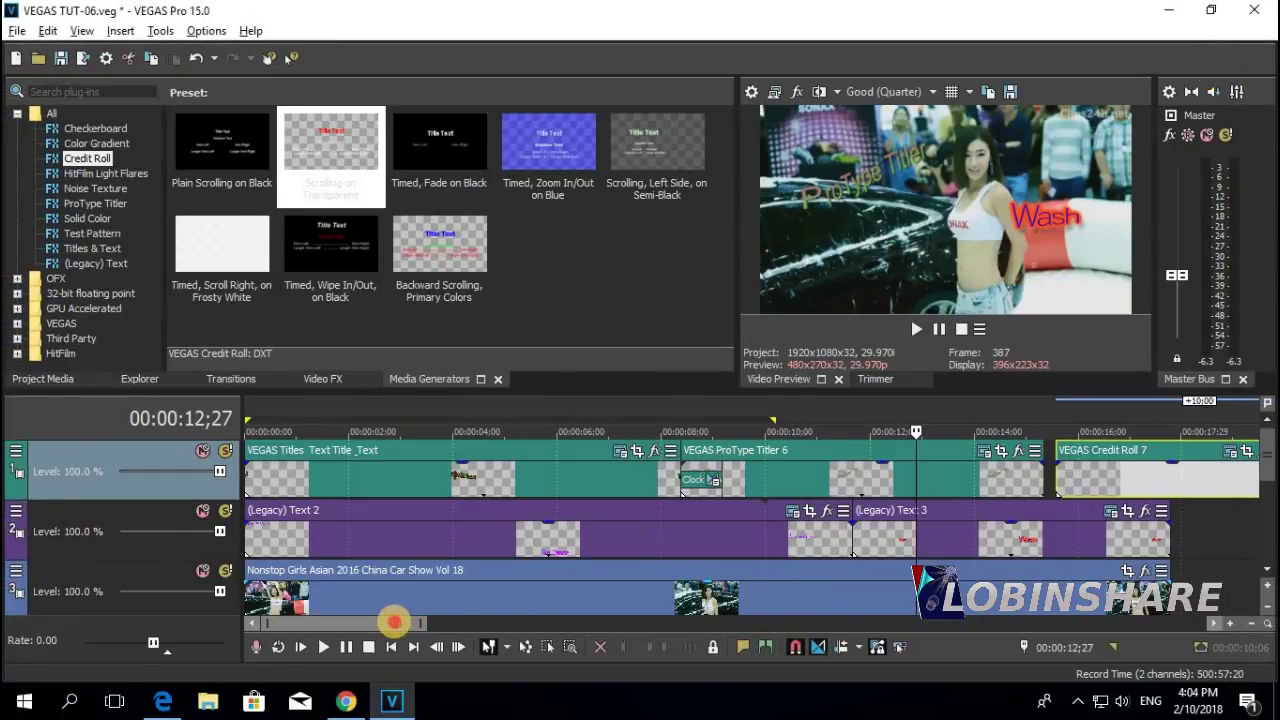
- Play the credit roll from the start of its event and pause the preview partway through
left_click_drag(394, 622, 459, 623)
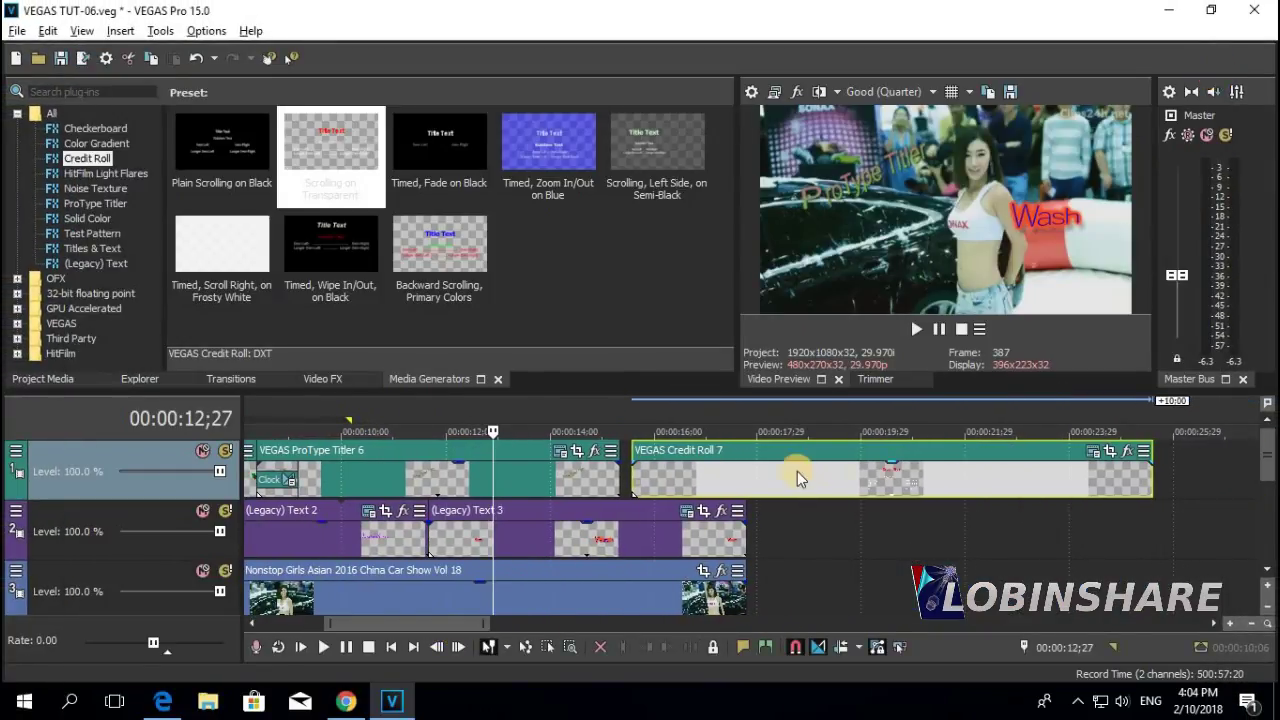
left_click(634, 422)
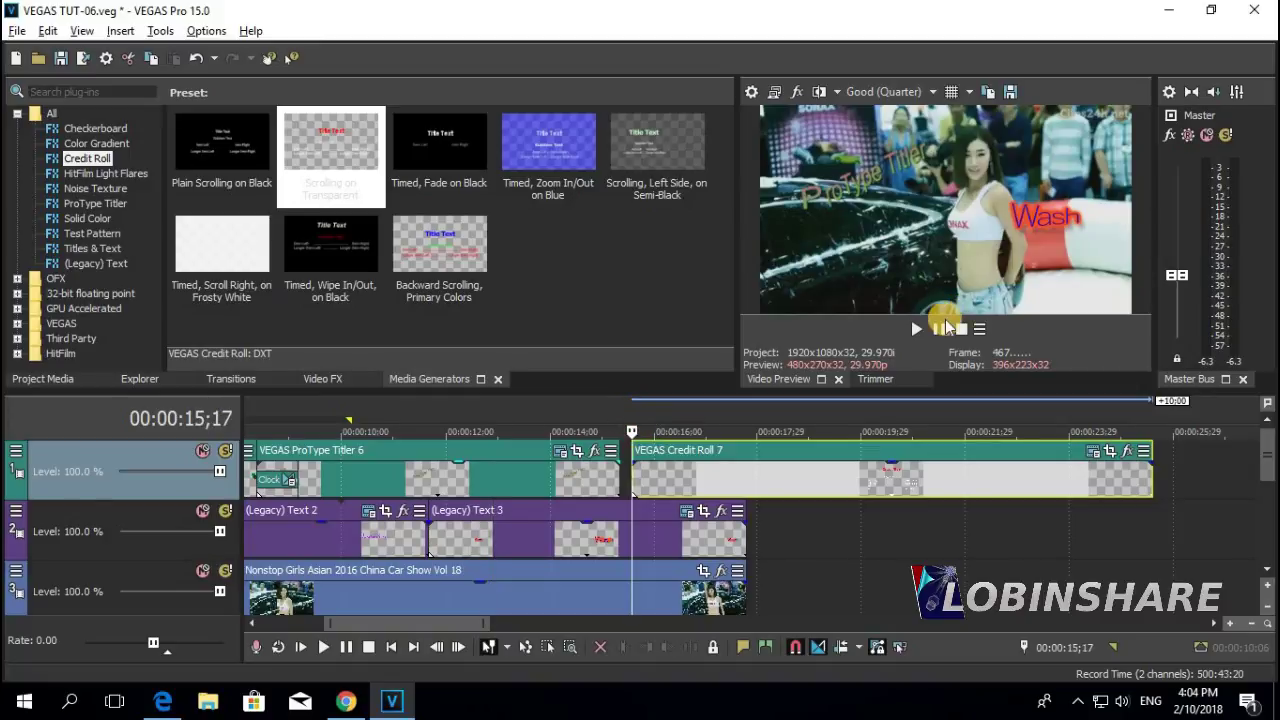
left_click(916, 328)
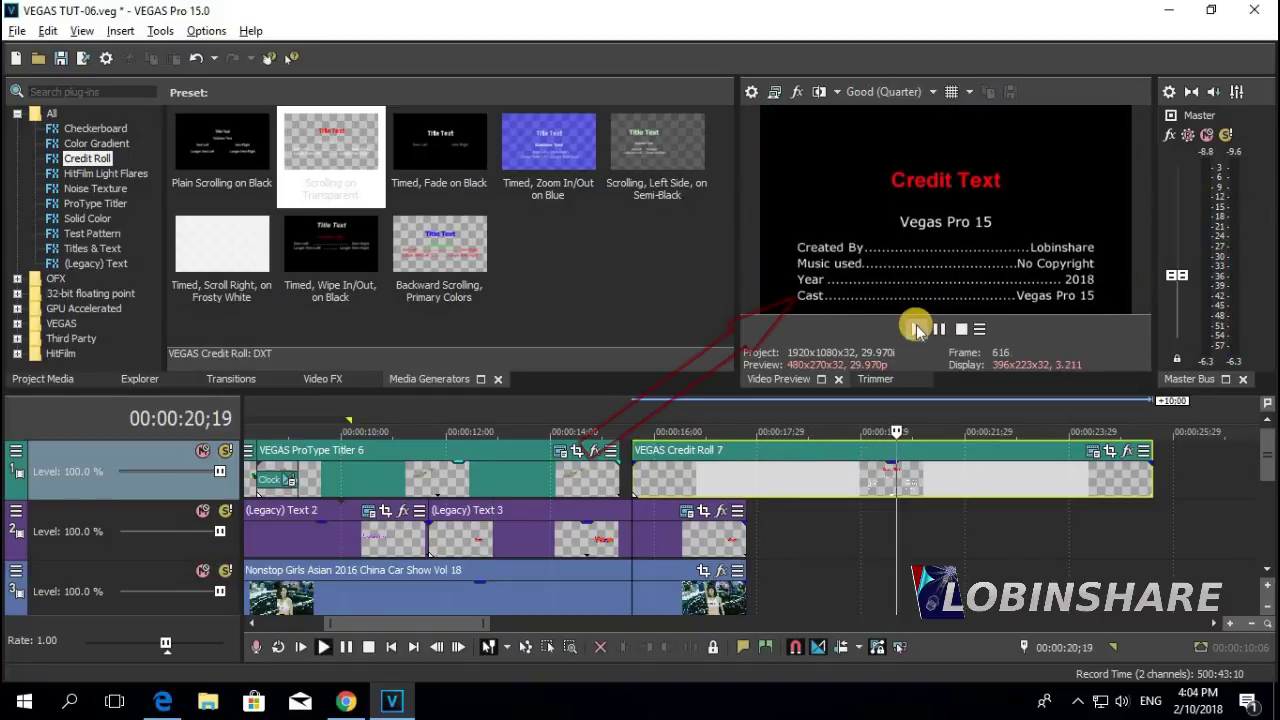
left_click(934, 330)
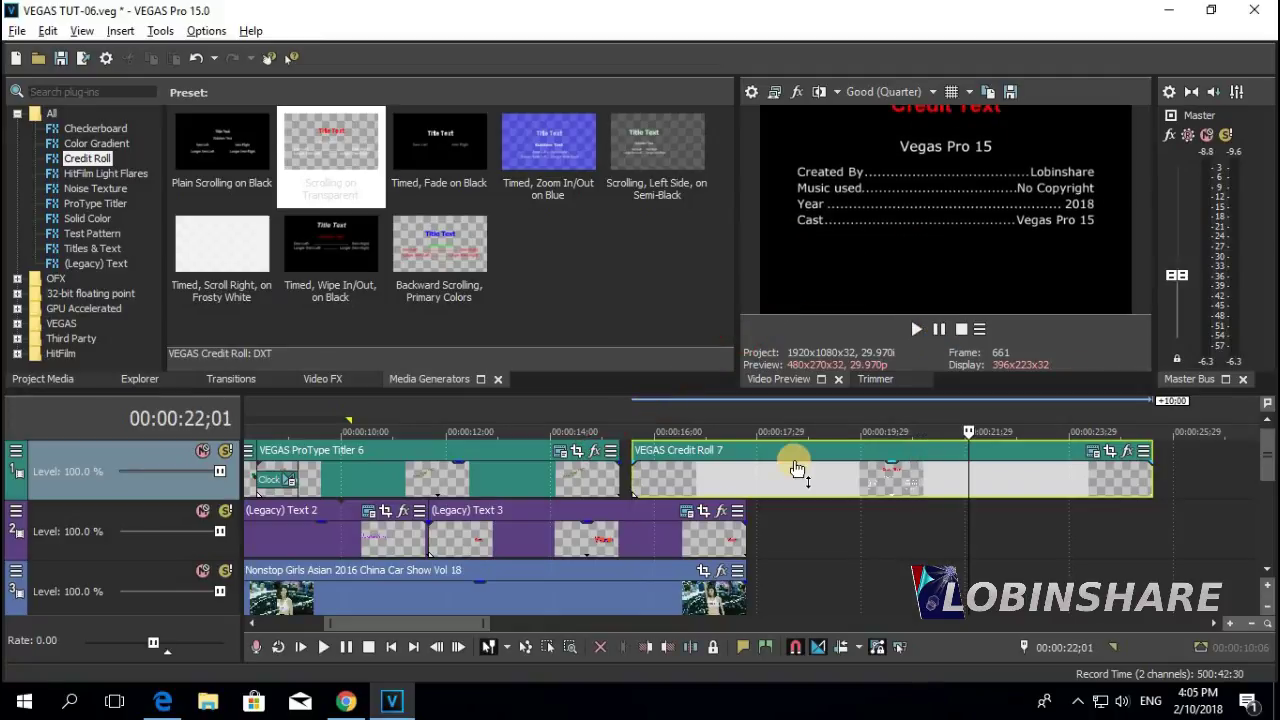
- Add a fade-out of about 1.5 seconds to the end of the car show video and butt the credit roll against the ProType Titler event
left_click_drag(793, 456, 822, 452)
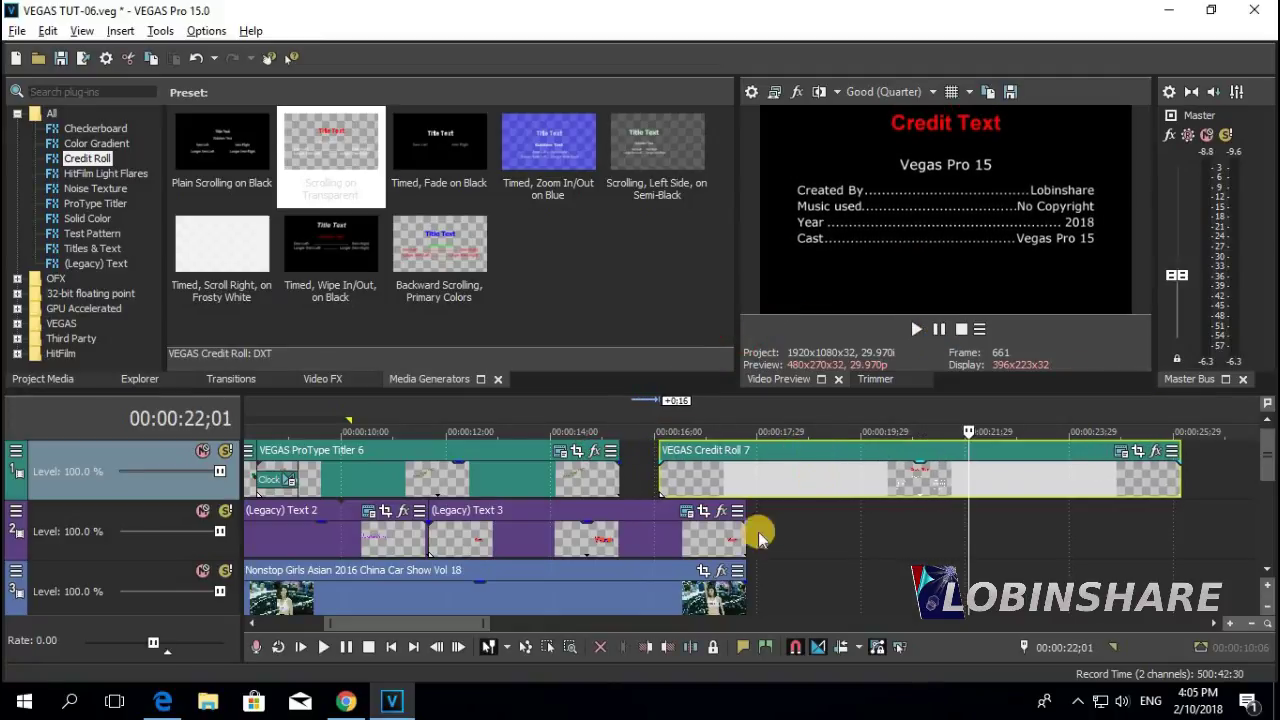
left_click(630, 577)
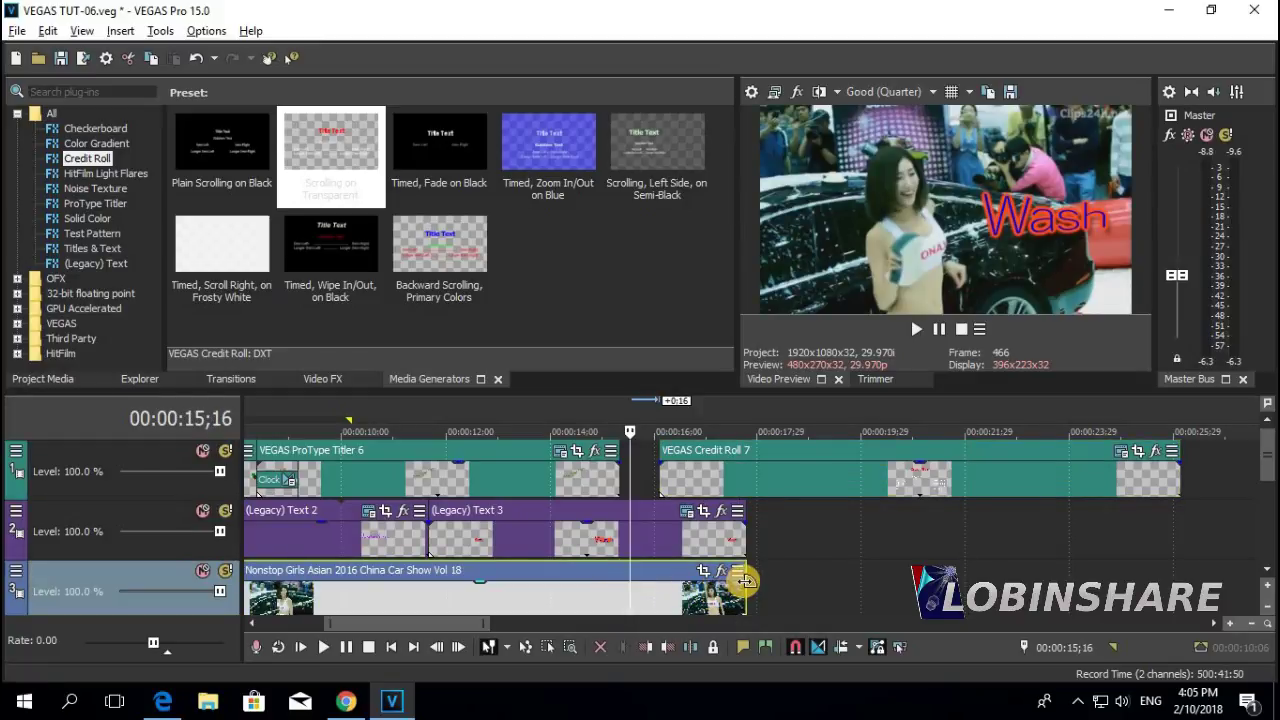
left_click_drag(738, 581, 667, 585)
left_click_drag(1050, 487, 798, 462)
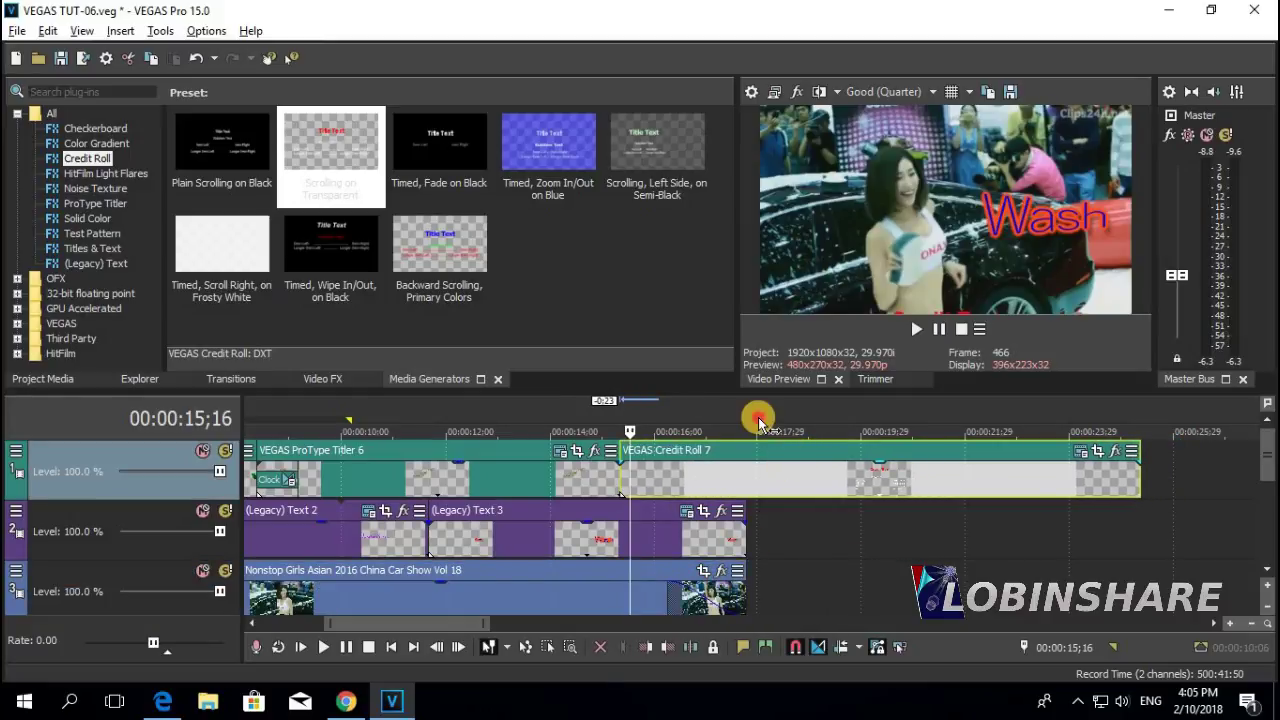
left_click(757, 420)
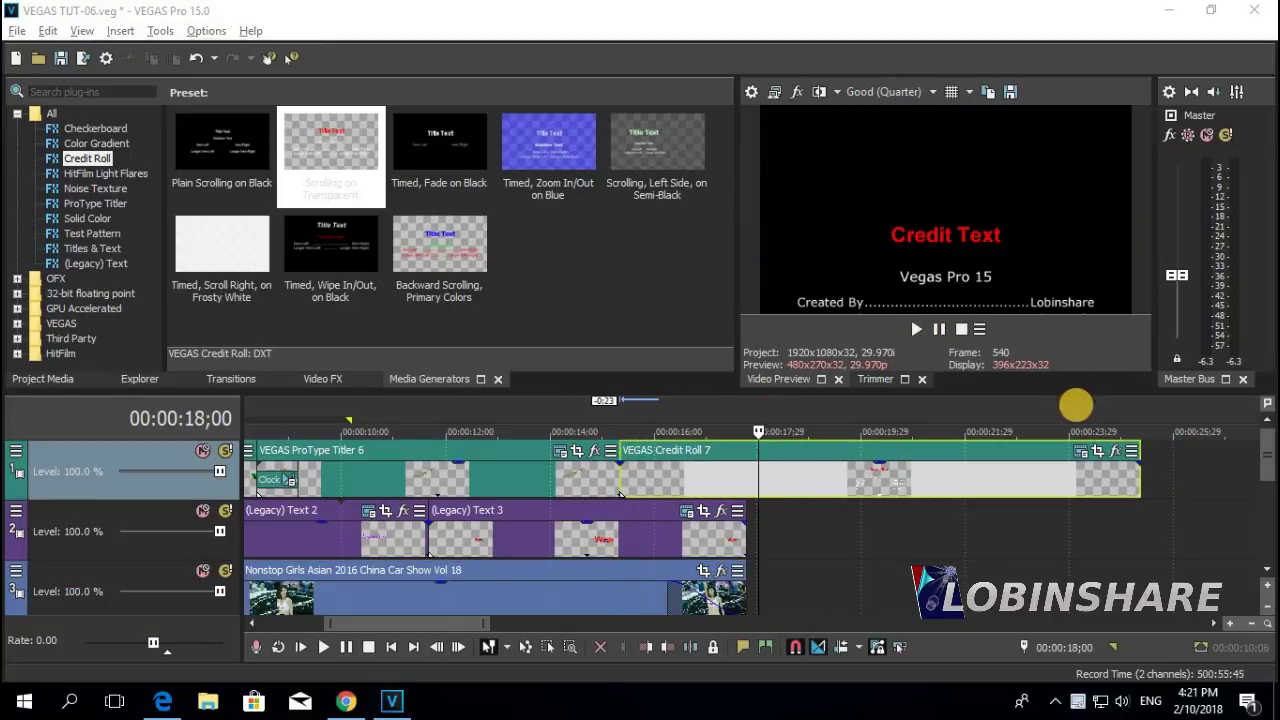
left_click(899, 425)
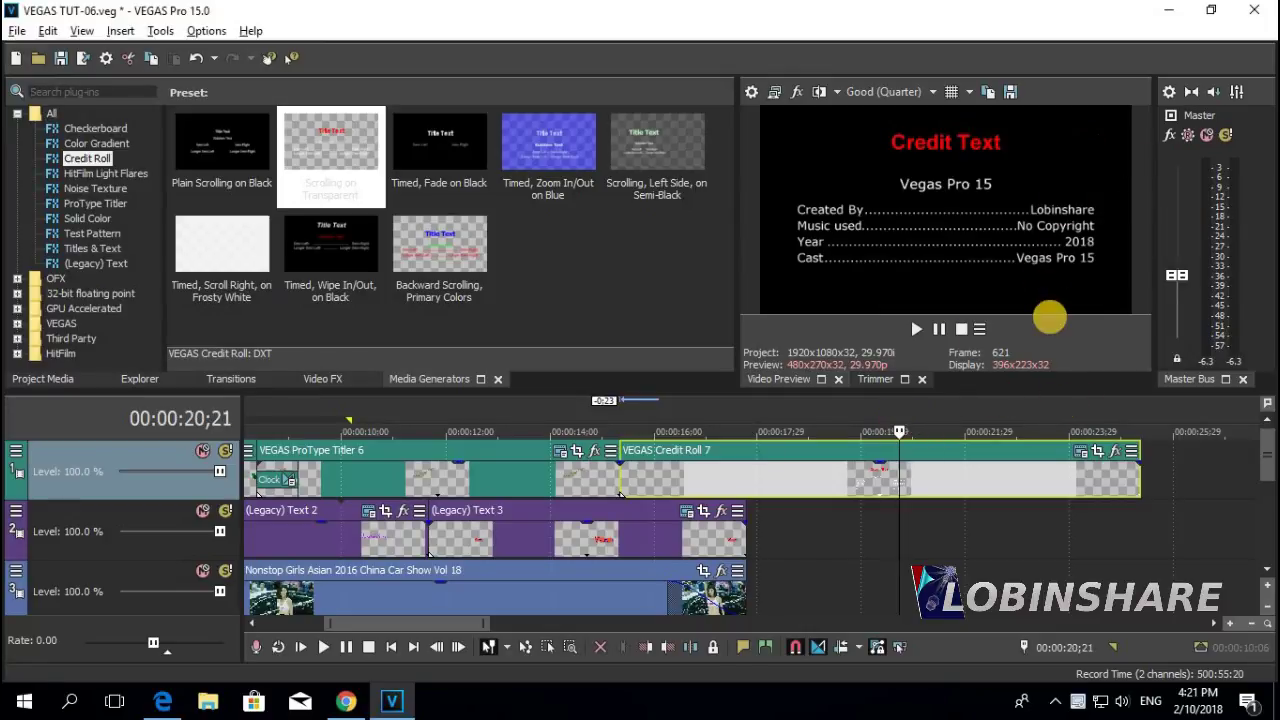
- Delete the shortened Great_Hope music event from audio track 5
left_click_drag(1270, 478, 1268, 517)
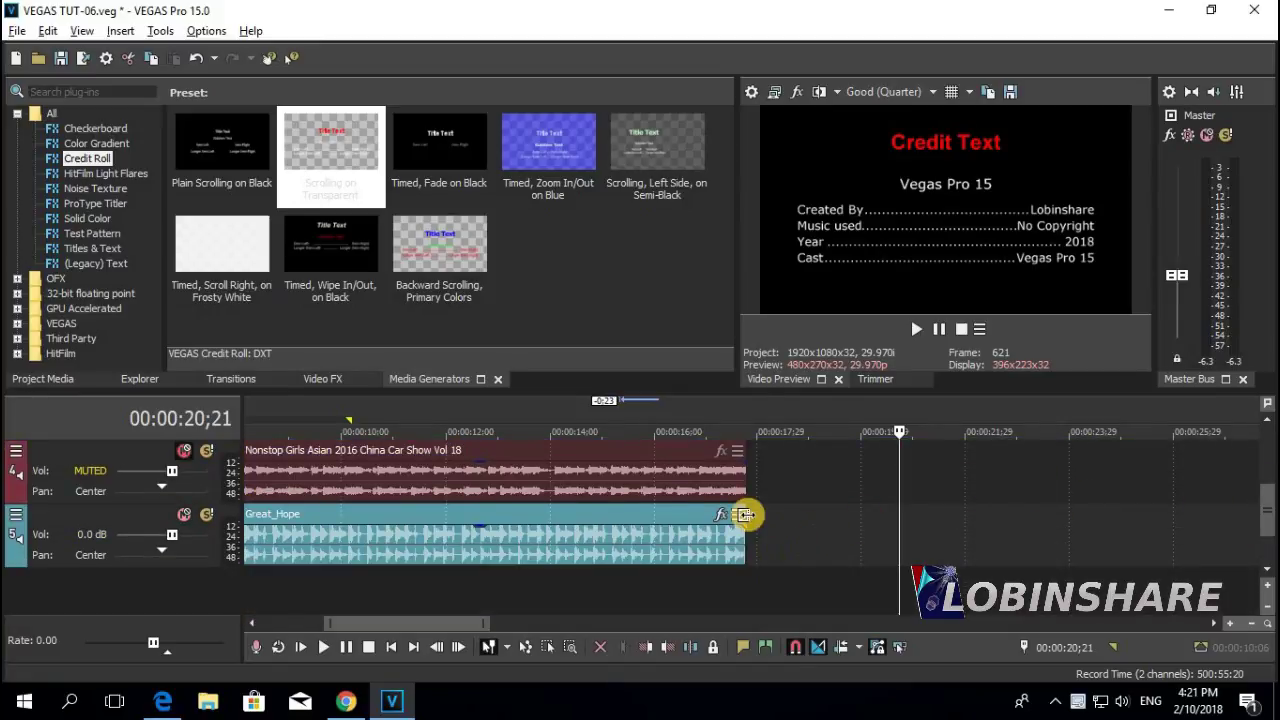
left_click(664, 510)
left_click_drag(1270, 510, 1142, 422)
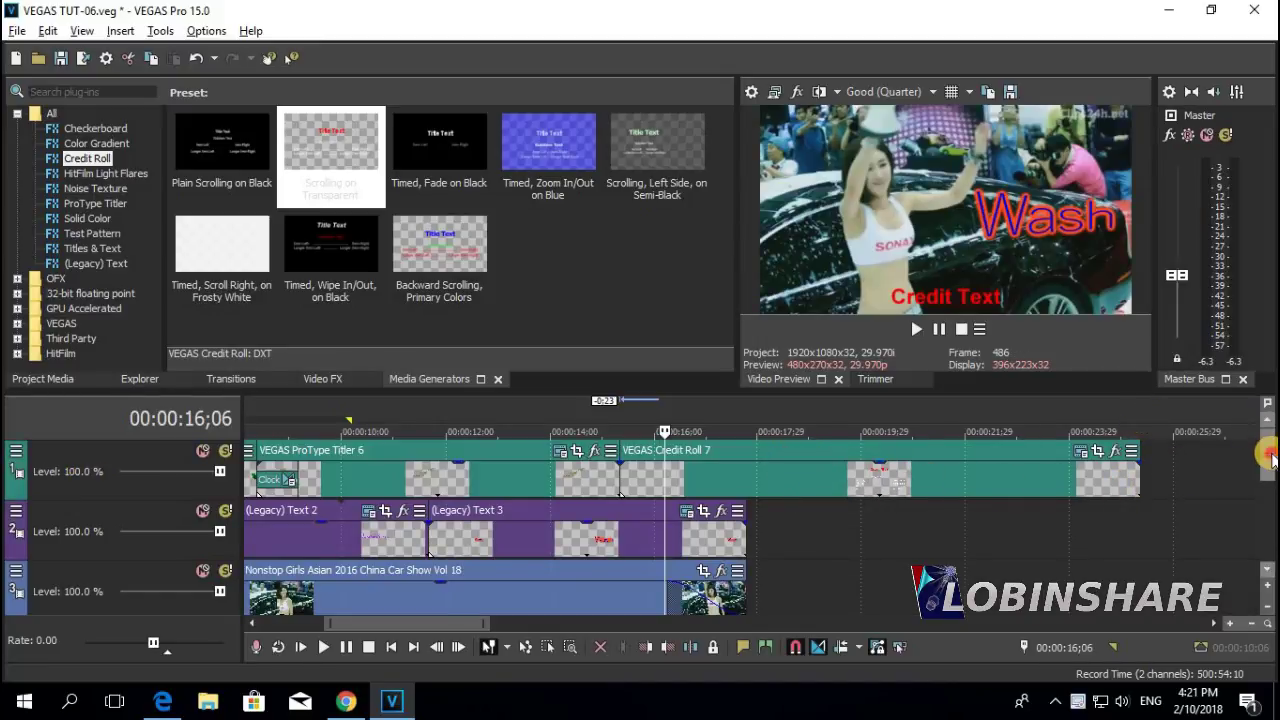
left_click_drag(1270, 455, 1270, 555)
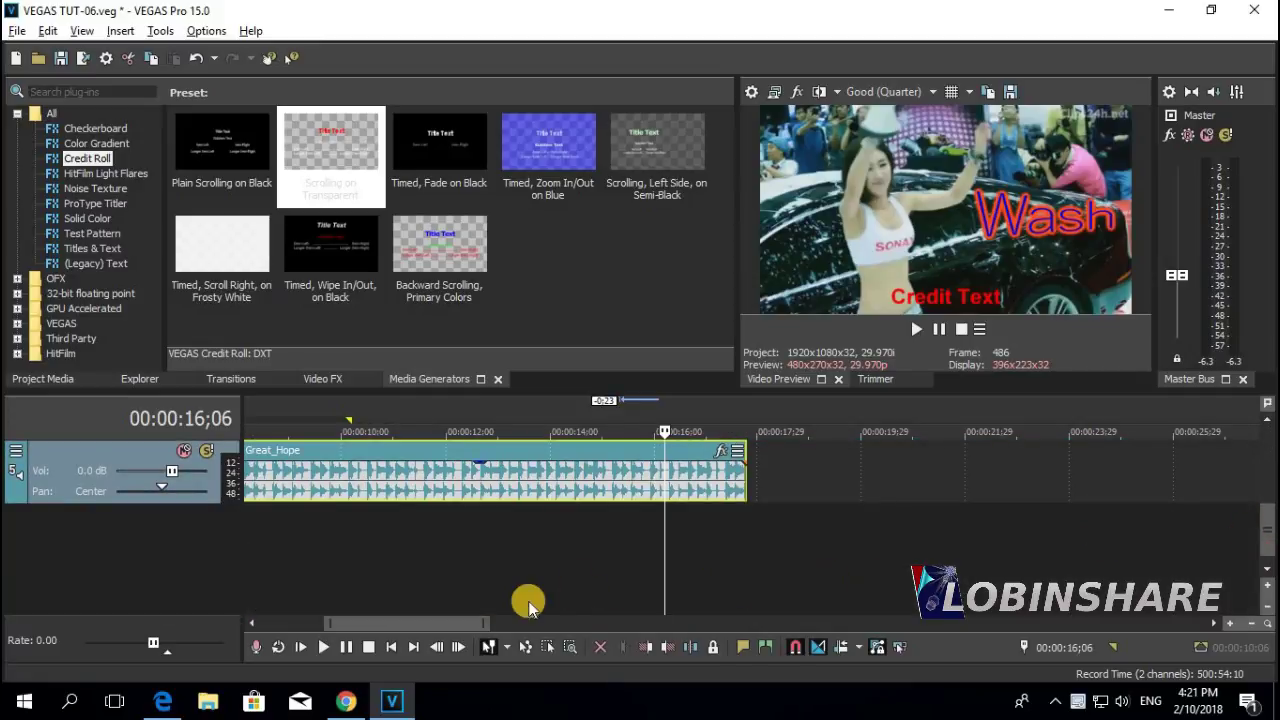
left_click_drag(446, 623, 370, 625)
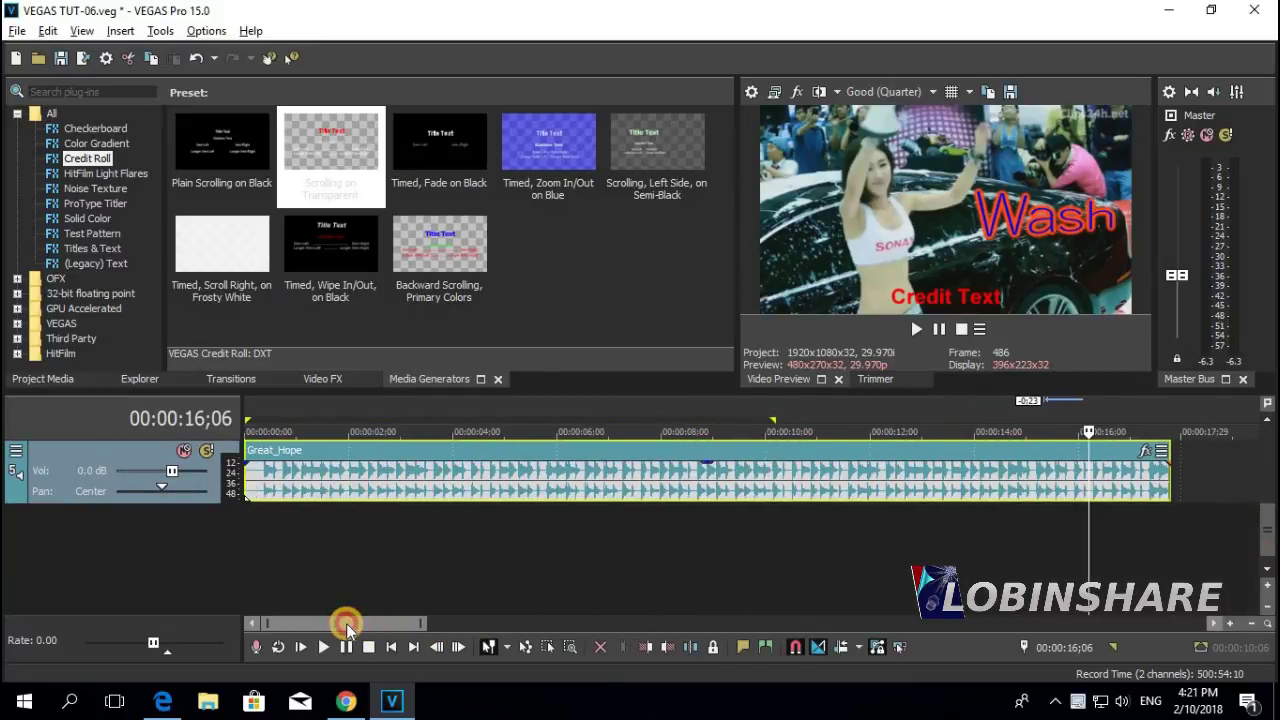
left_click(497, 470)
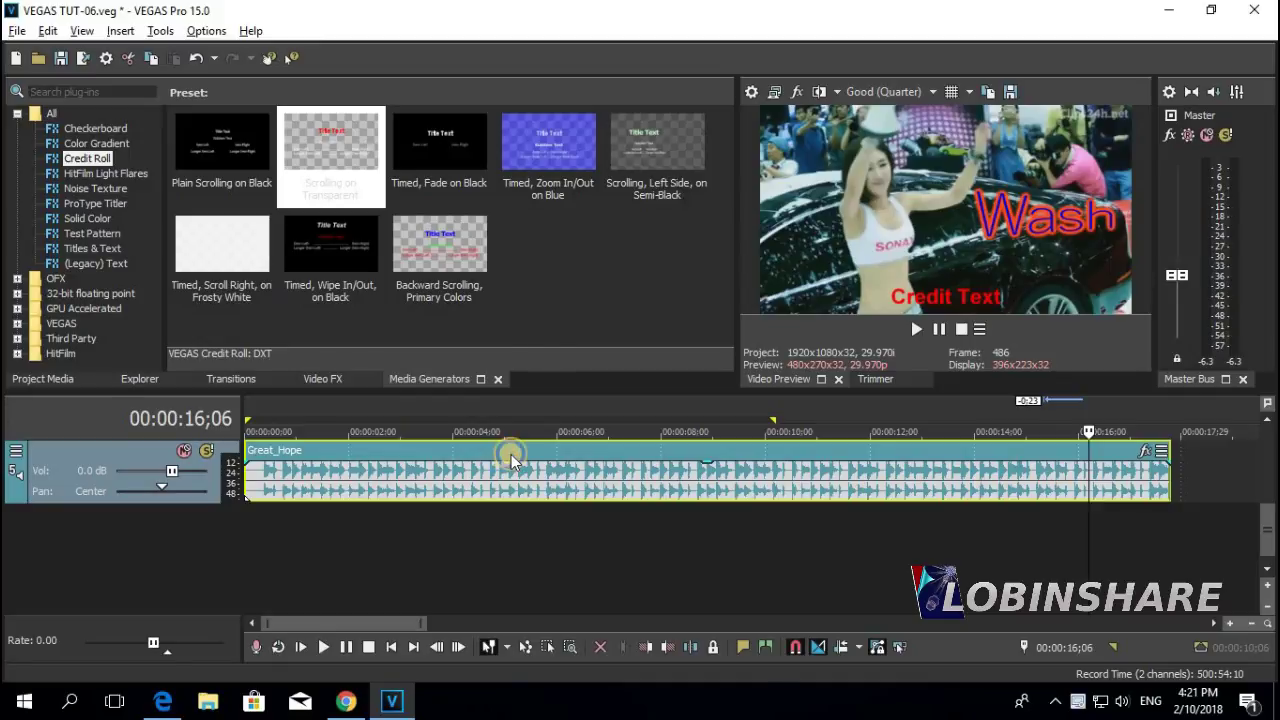
right_click(511, 456)
left_click(620, 300)
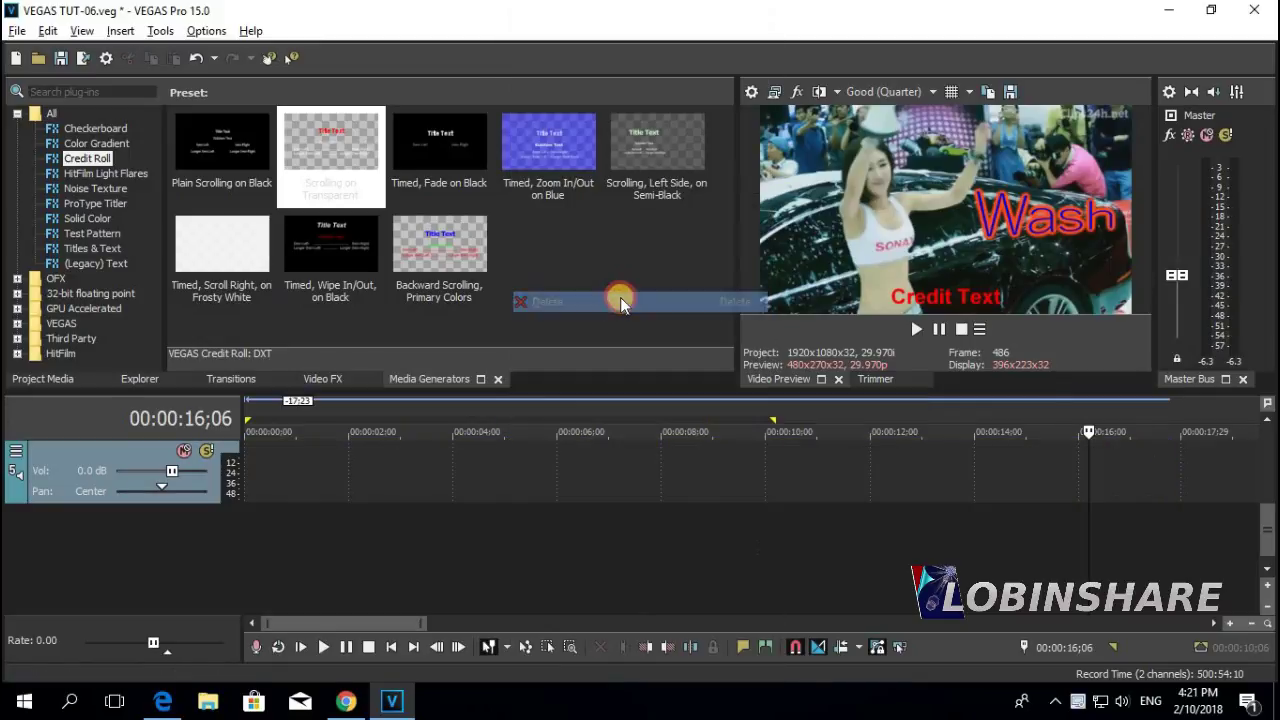
- Place Great_Hope.mp3 from the project media at the start of audio track 5
left_click(68, 384)
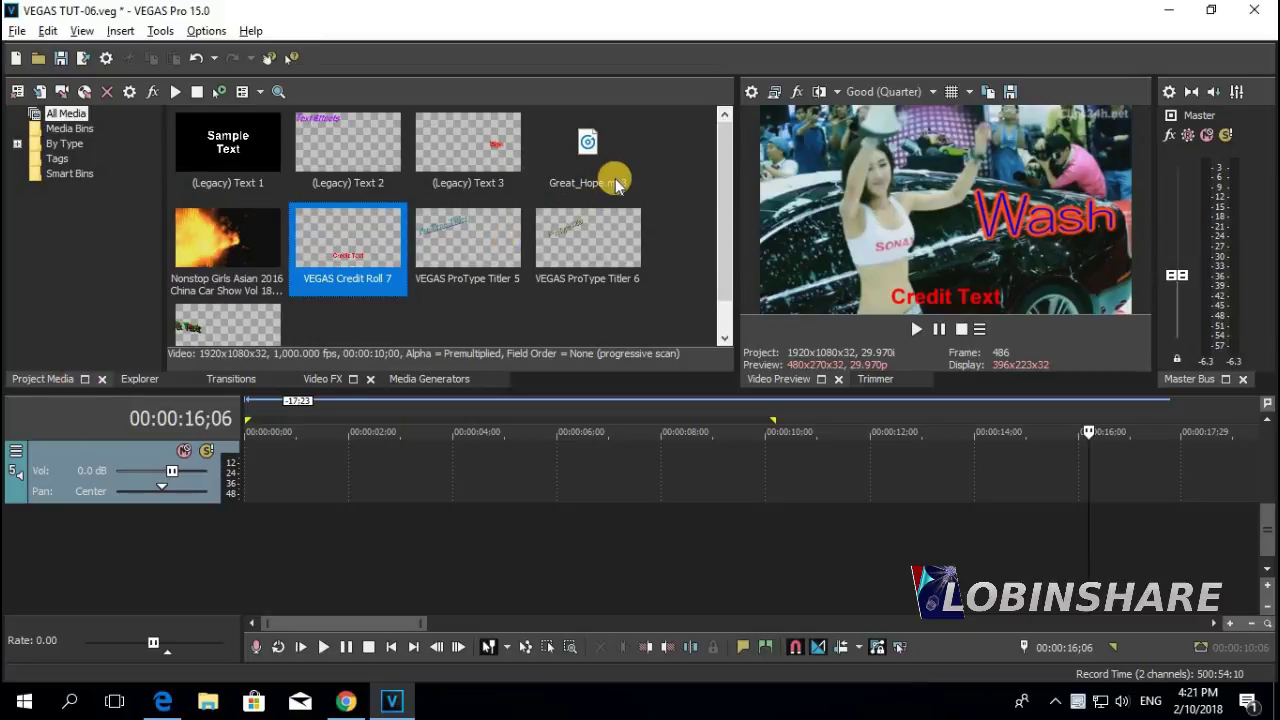
left_click(617, 186)
left_click_drag(612, 192, 257, 480)
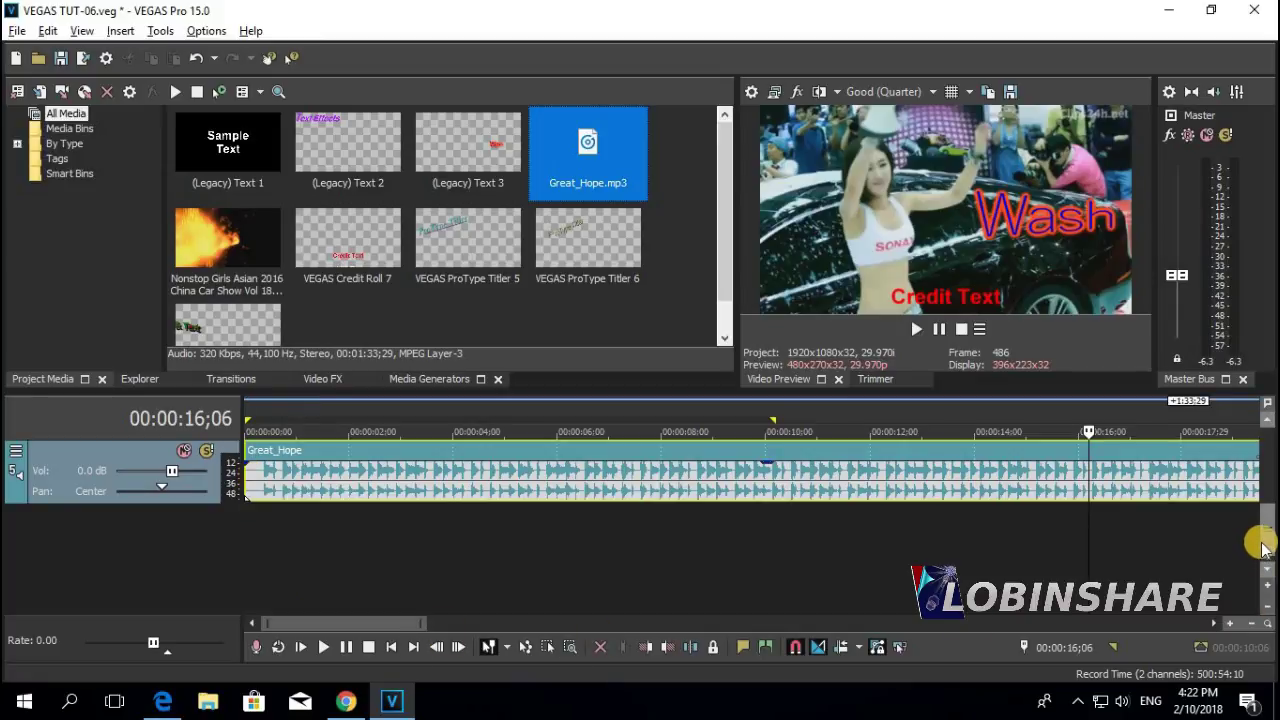
- Split the Great_Hope music at the end of the credit roll (00:00:25;10) and delete the part after the split
scroll(1263, 547, "up", 5)
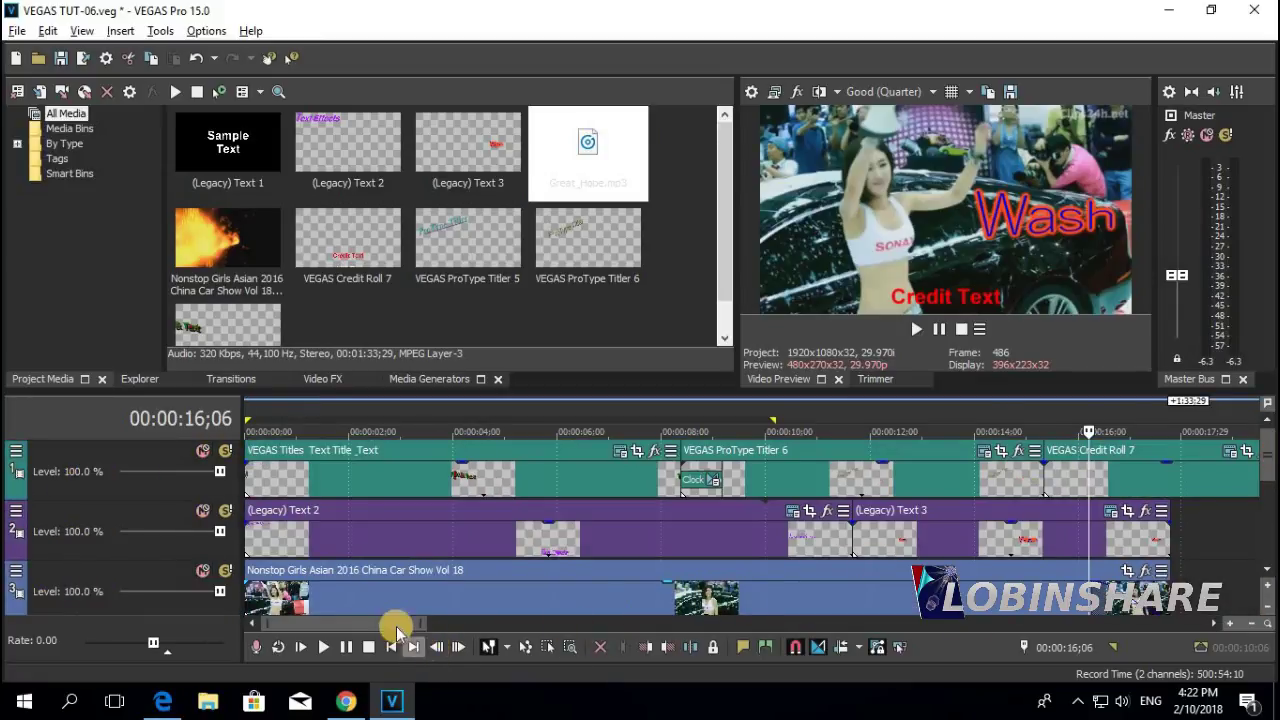
left_click_drag(396, 628, 481, 628)
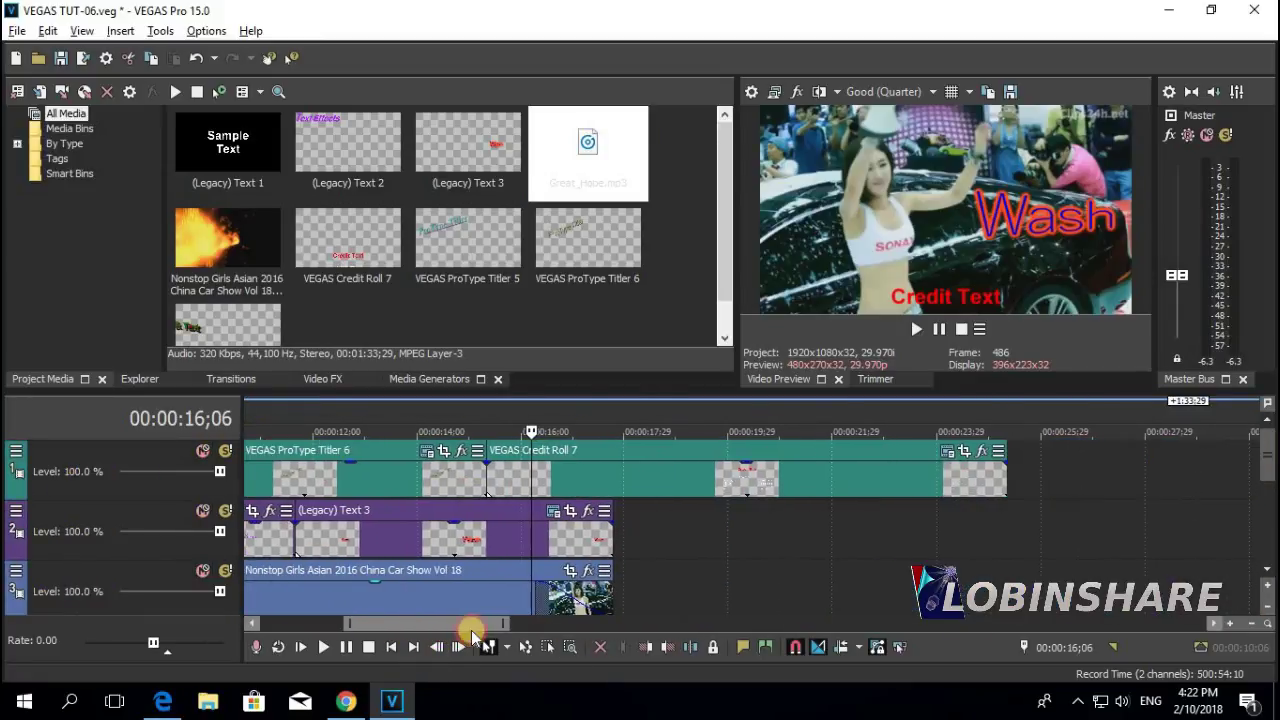
left_click(1008, 412)
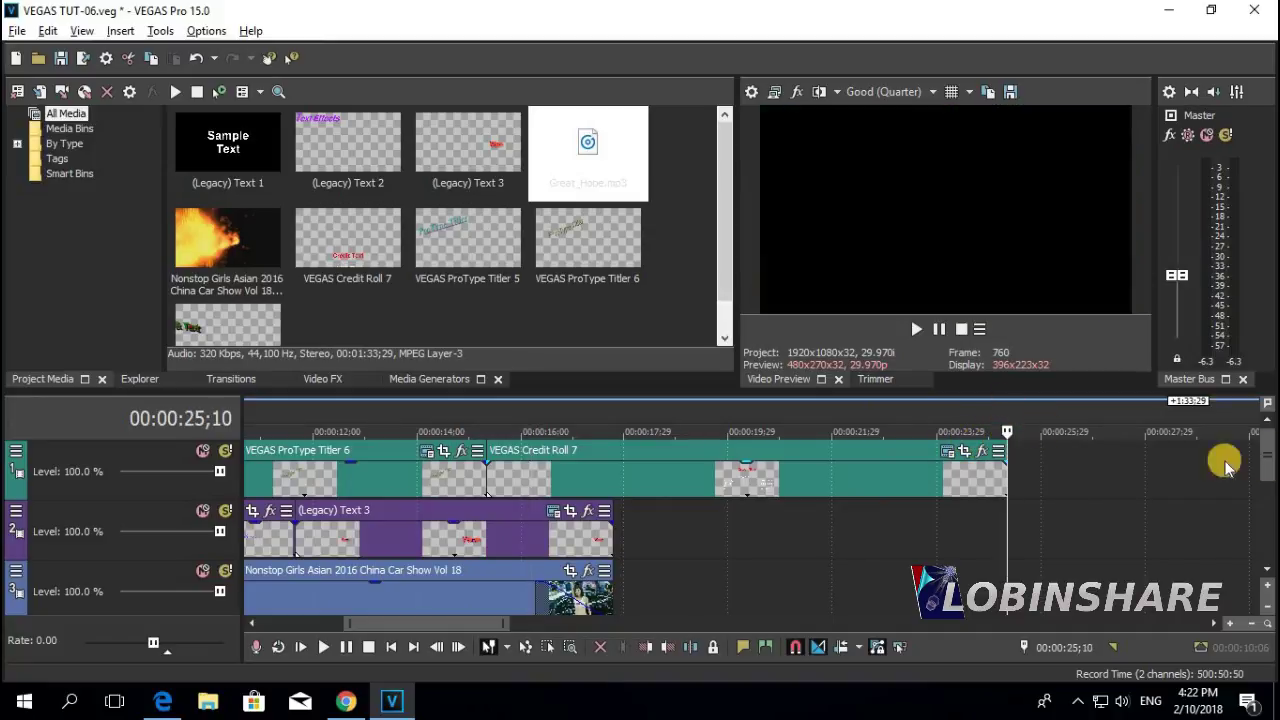
scroll(1268, 462, "down", 5)
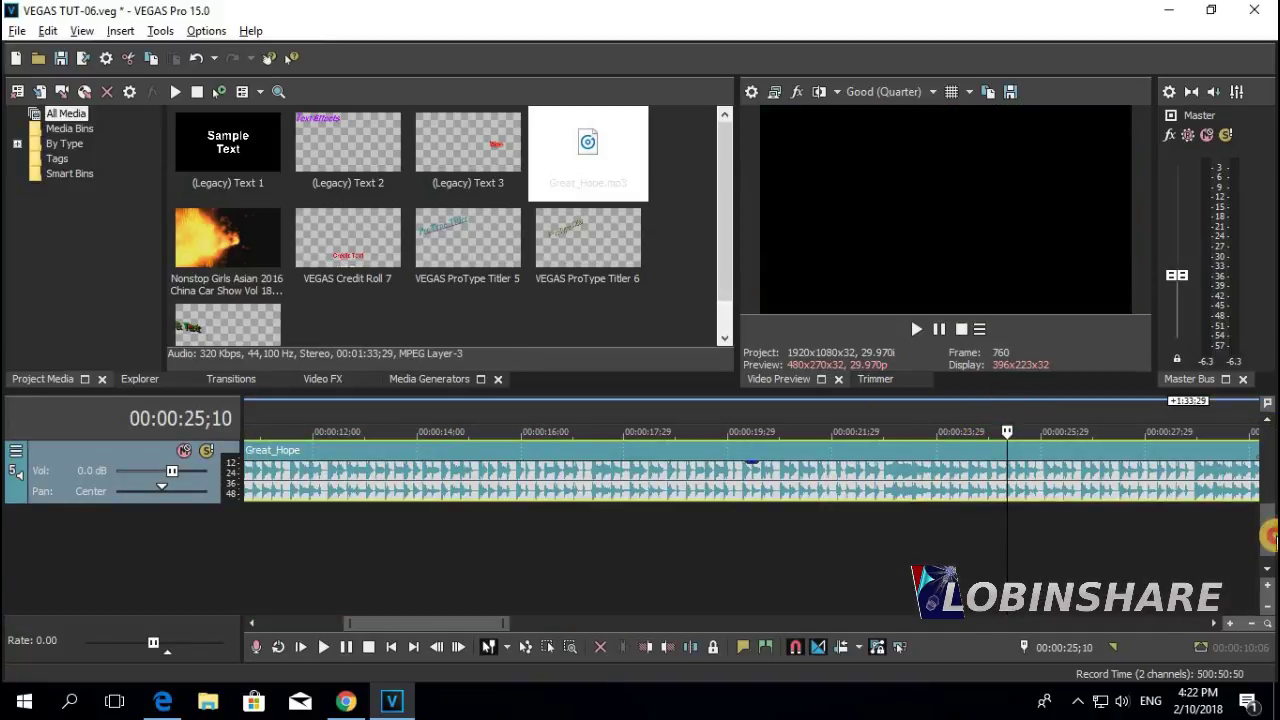
left_click(691, 649)
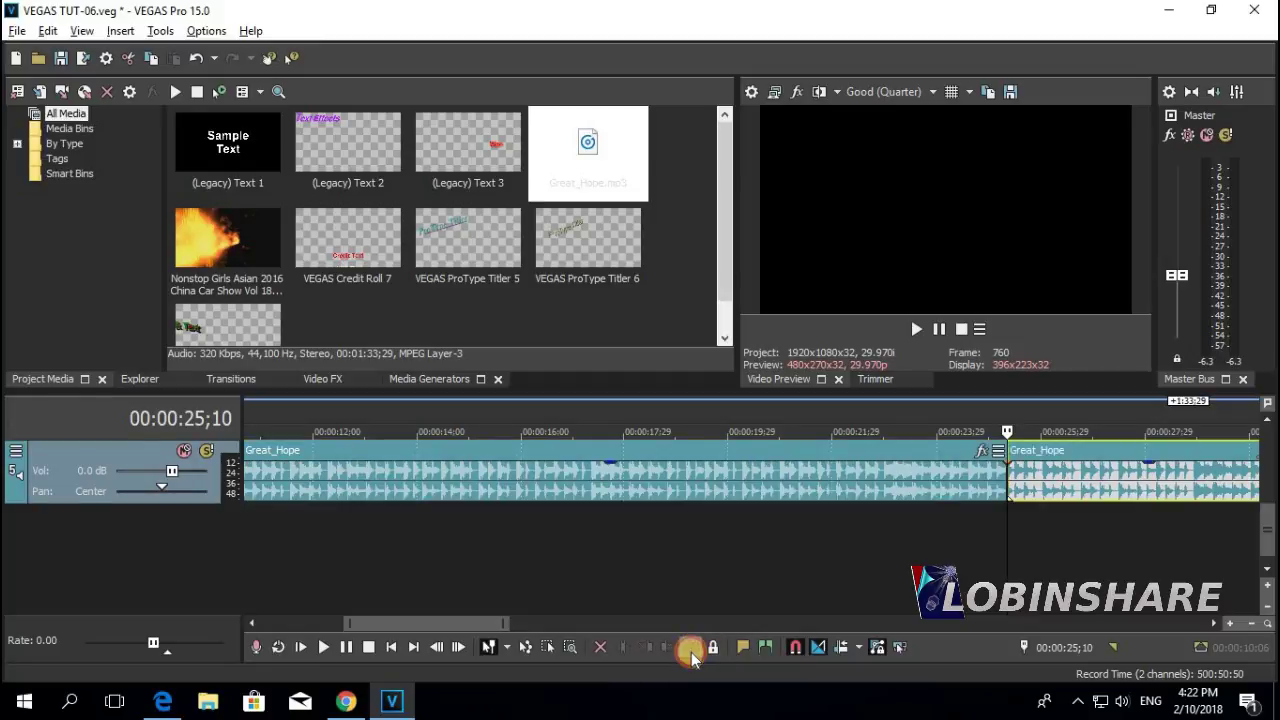
right_click(1180, 458)
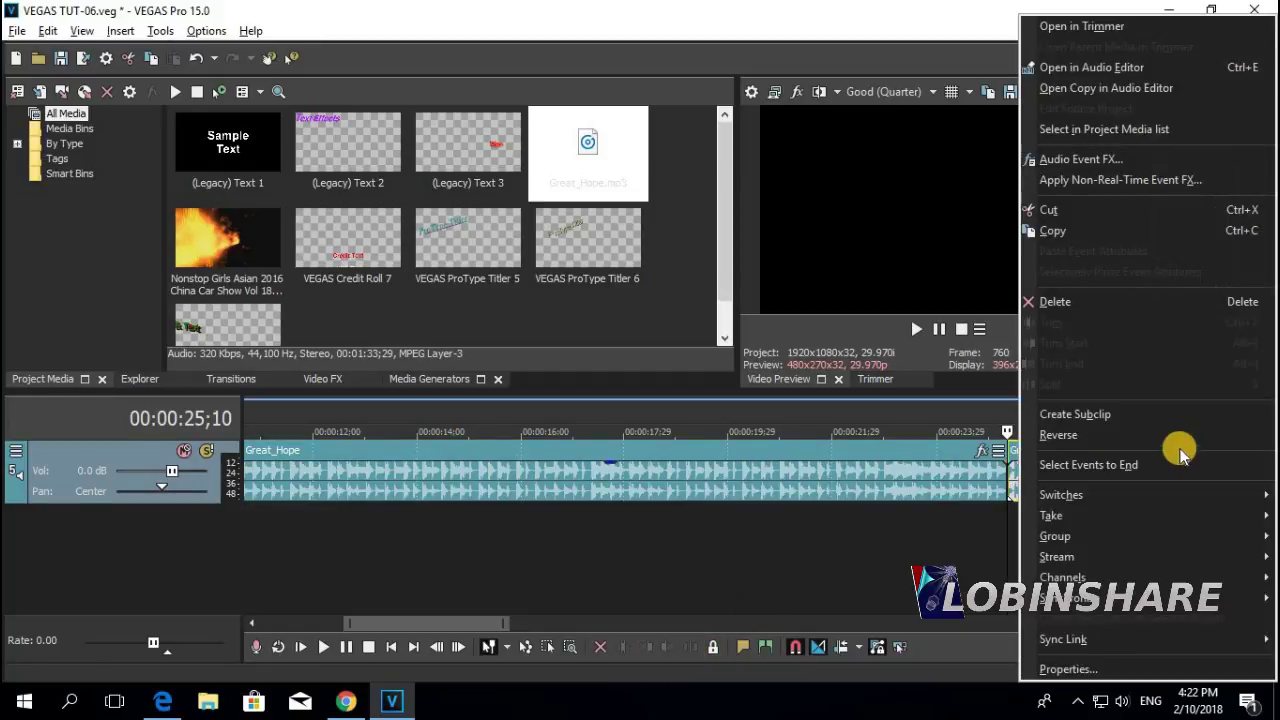
left_click(1180, 300)
- Add a fade-out to the Great_Hope music, starting at about 00:00:17;29 and running to the event's end
left_click_drag(1266, 529, 1264, 408)
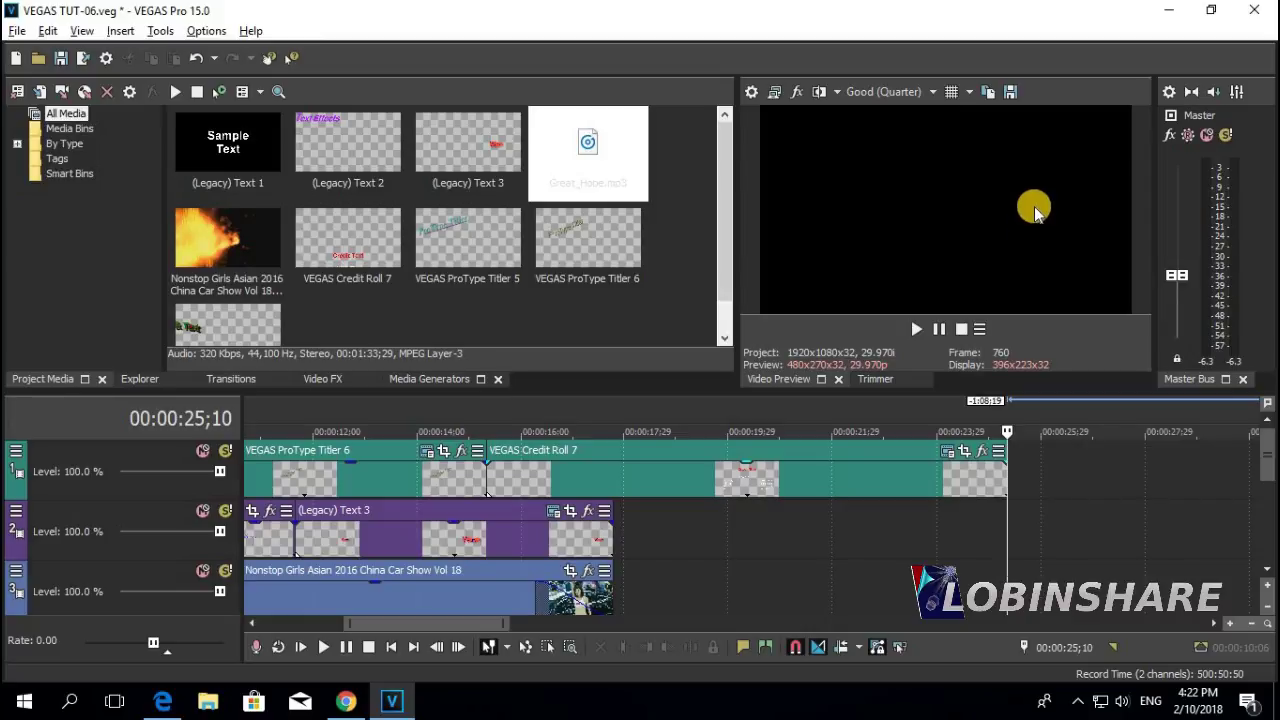
left_click_drag(1266, 445, 1255, 510)
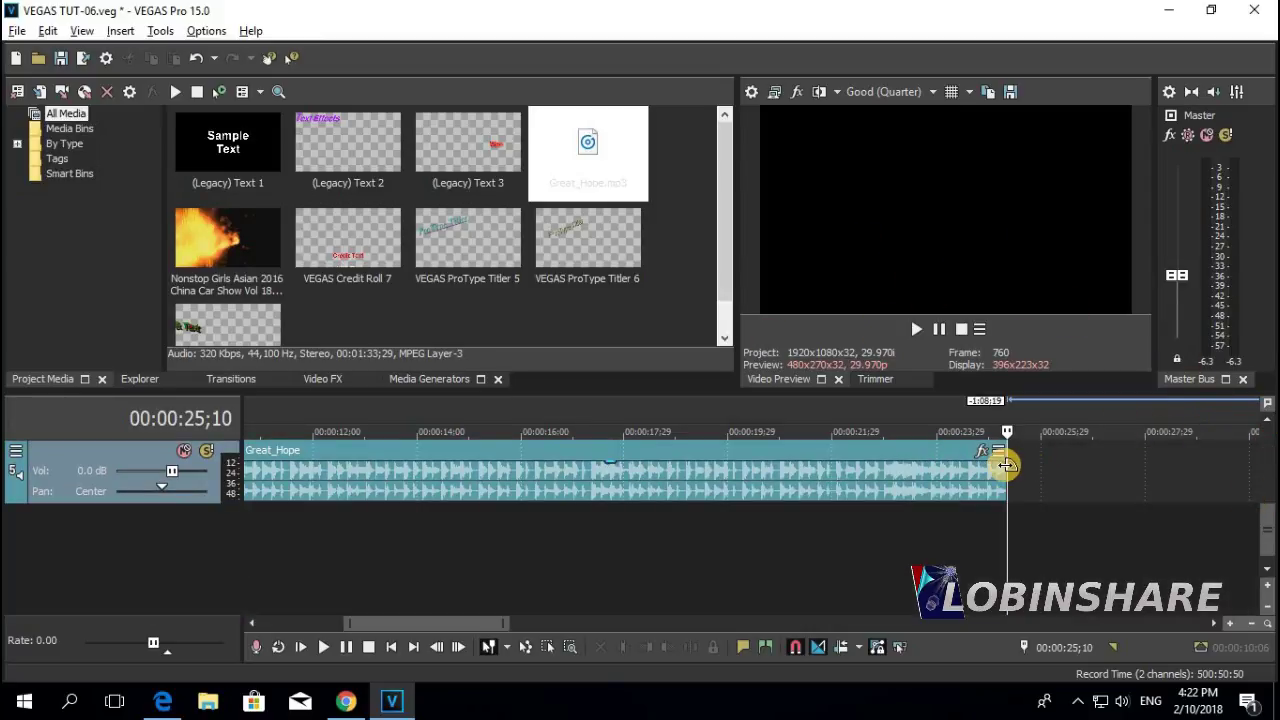
left_click_drag(1003, 460, 621, 474)
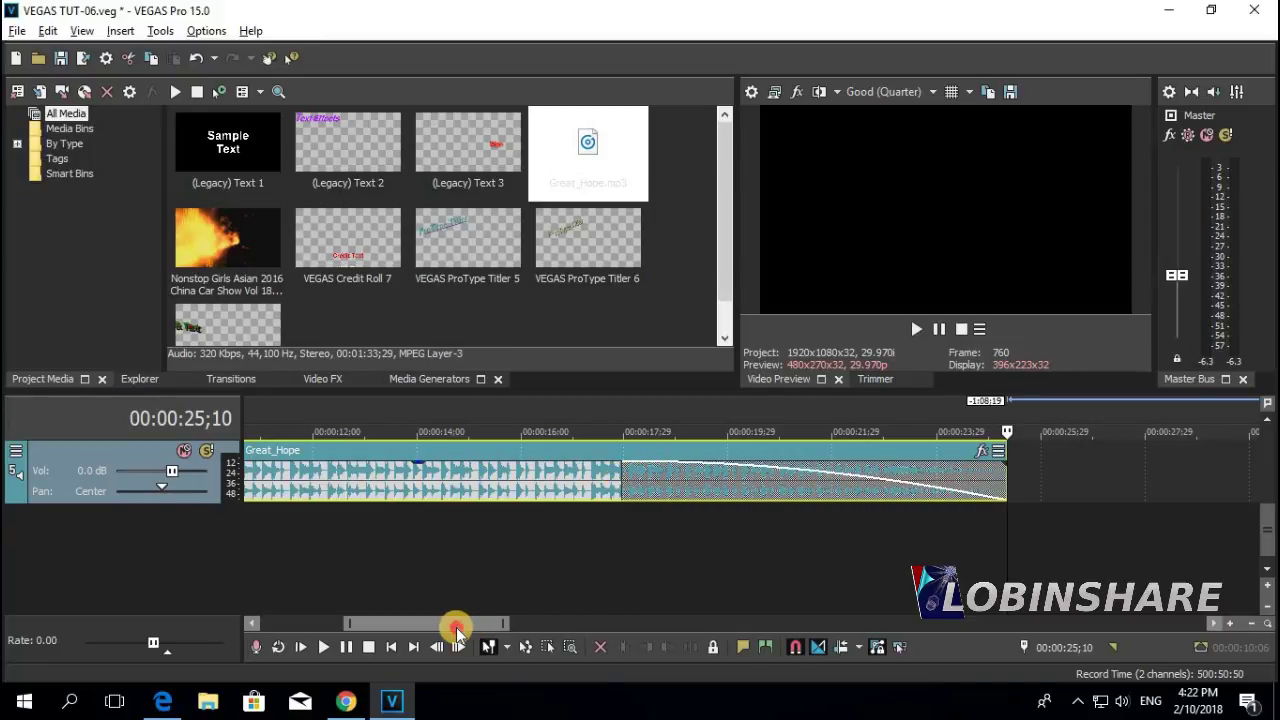
- Add a short fade-in to the start of the Great_Hope music event on audio track 5
left_click_drag(457, 624, 301, 597)
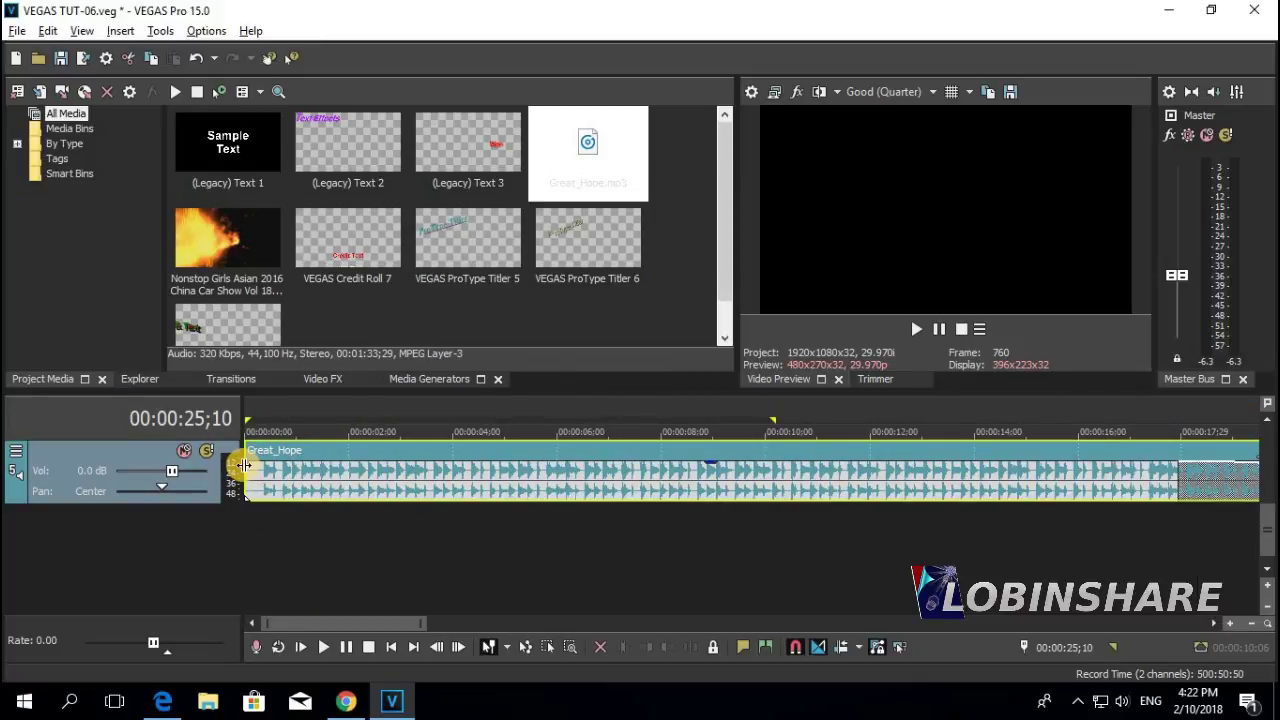
left_click_drag(245, 464, 290, 472)
left_click_drag(1267, 530, 1265, 401)
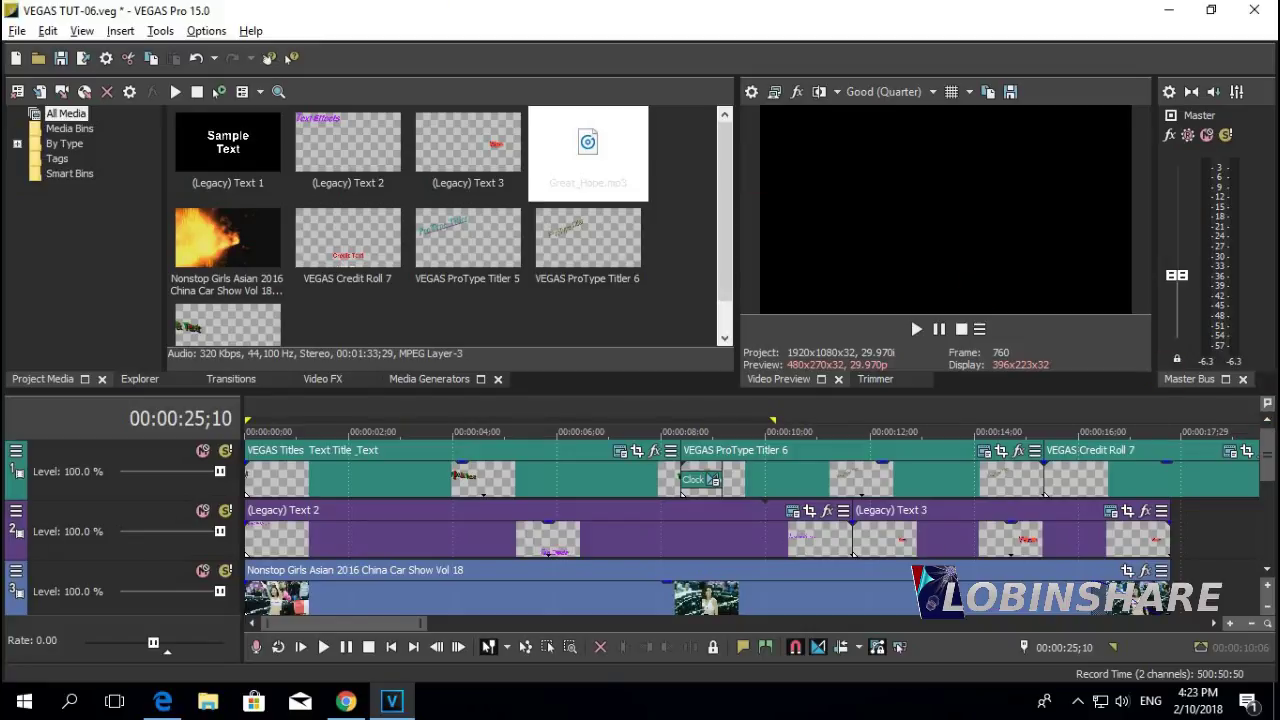
- Open the Render As settings and choose the MAGIX AVC/AAC MP4 template Internet HD 720p 29.97 fps
left_click(16, 32)
left_click(63, 172)
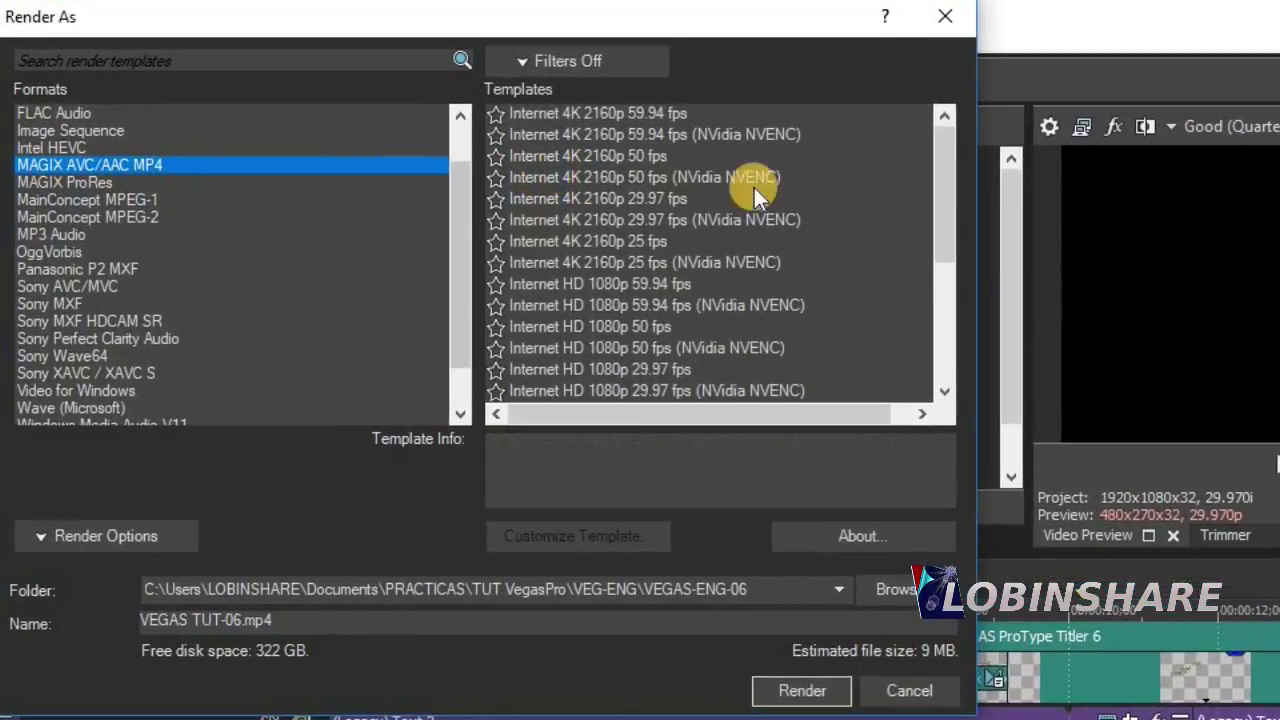
left_click(712, 182)
left_click_drag(886, 222, 885, 283)
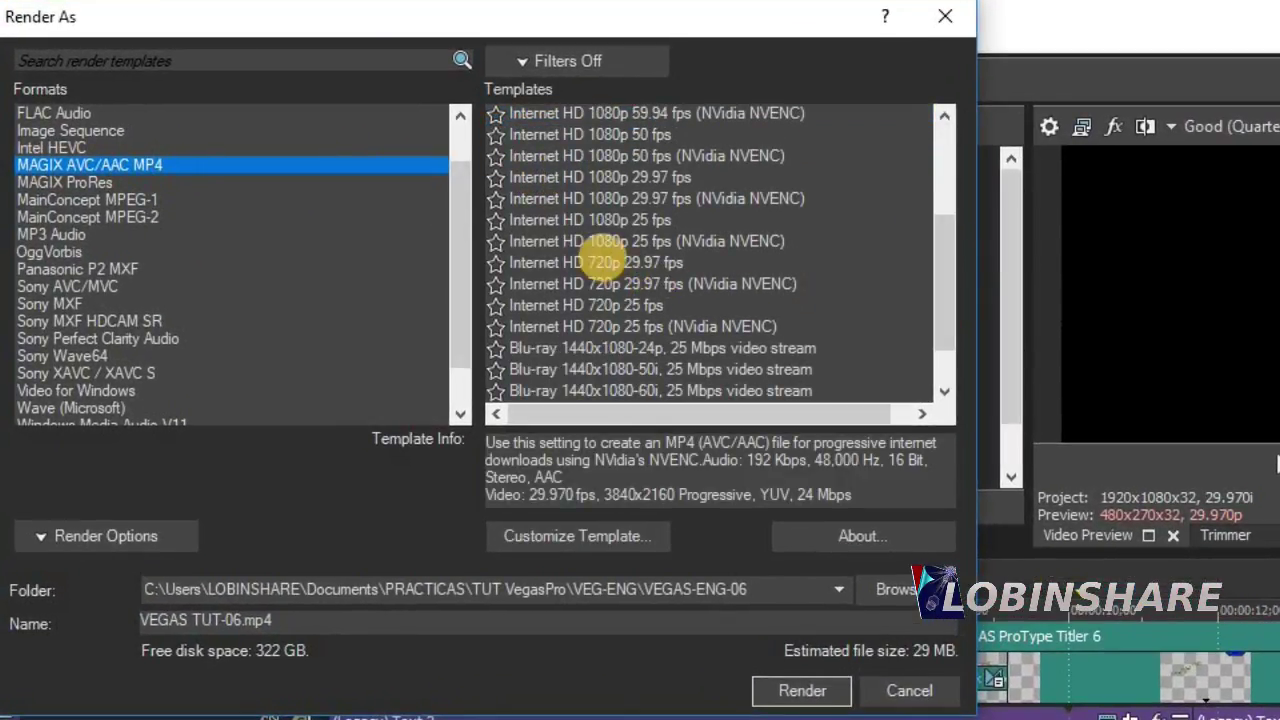
left_click(603, 262)
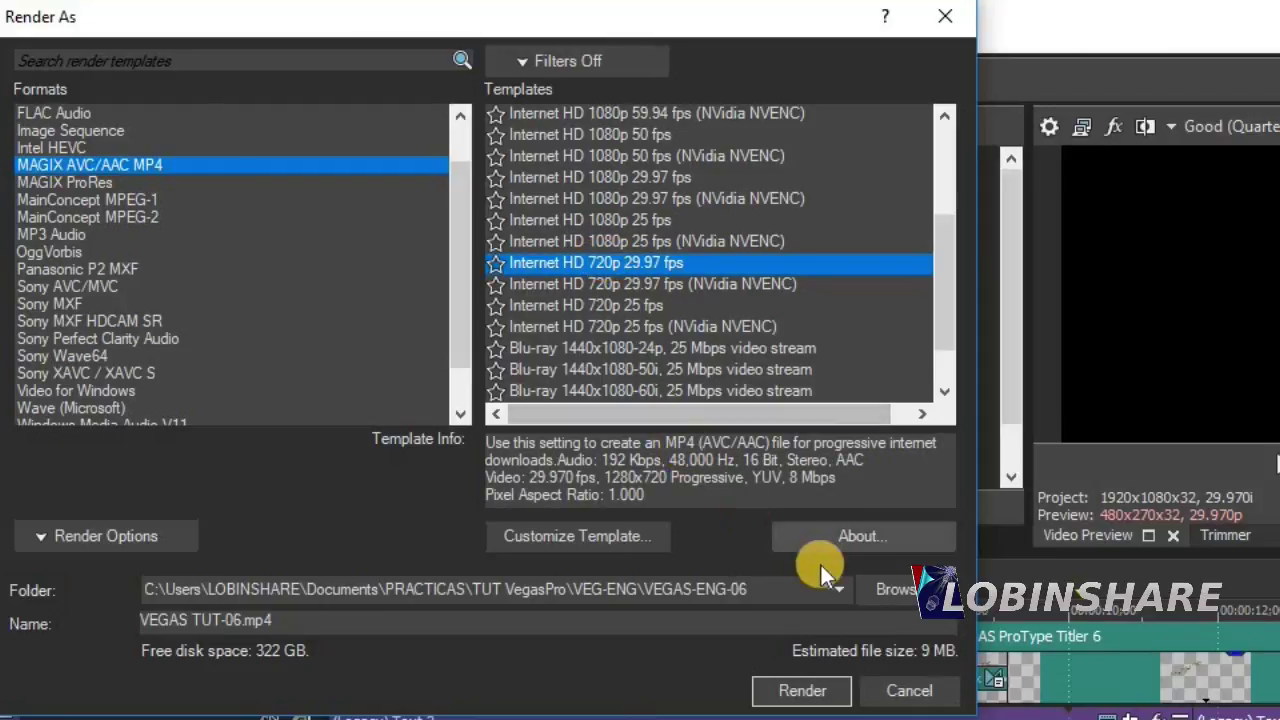
- Name the render output file Screen Recording 06-14 in the VEGAS-ENG-06 folder
left_click(888, 590)
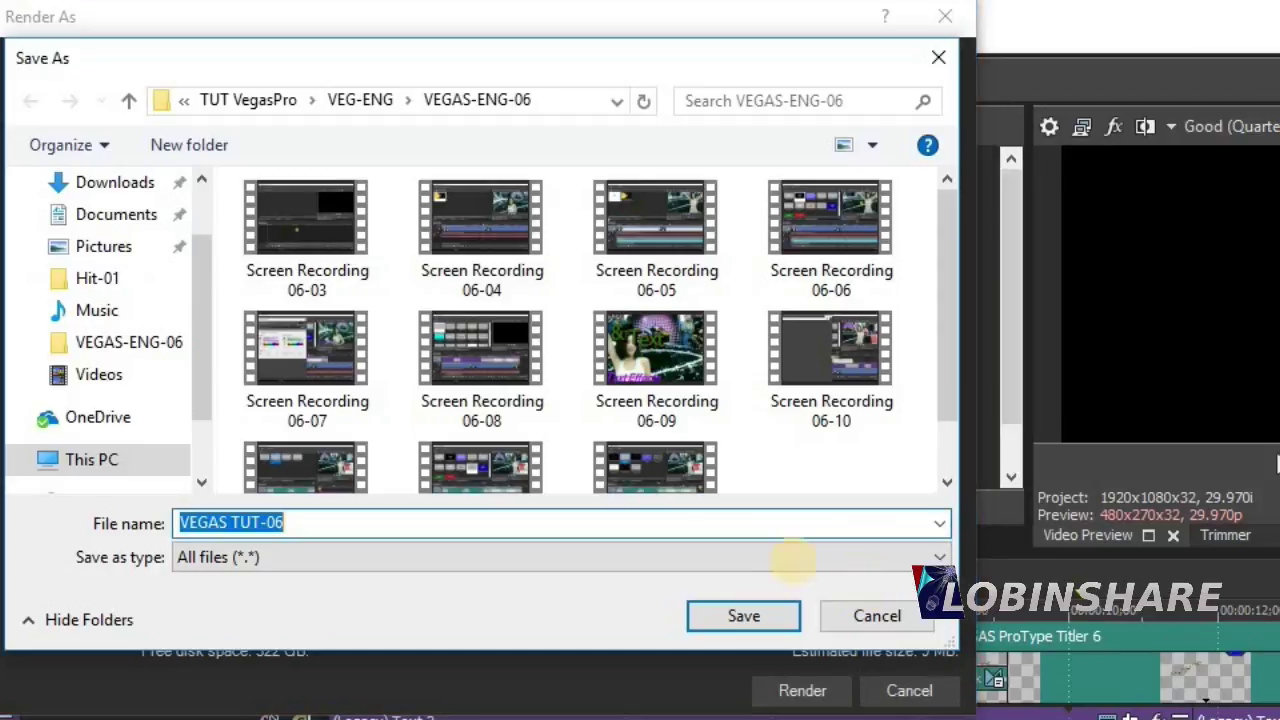
left_click(820, 410)
left_click(400, 523)
key("BackSpace")
key("BackSpace")
type("14")
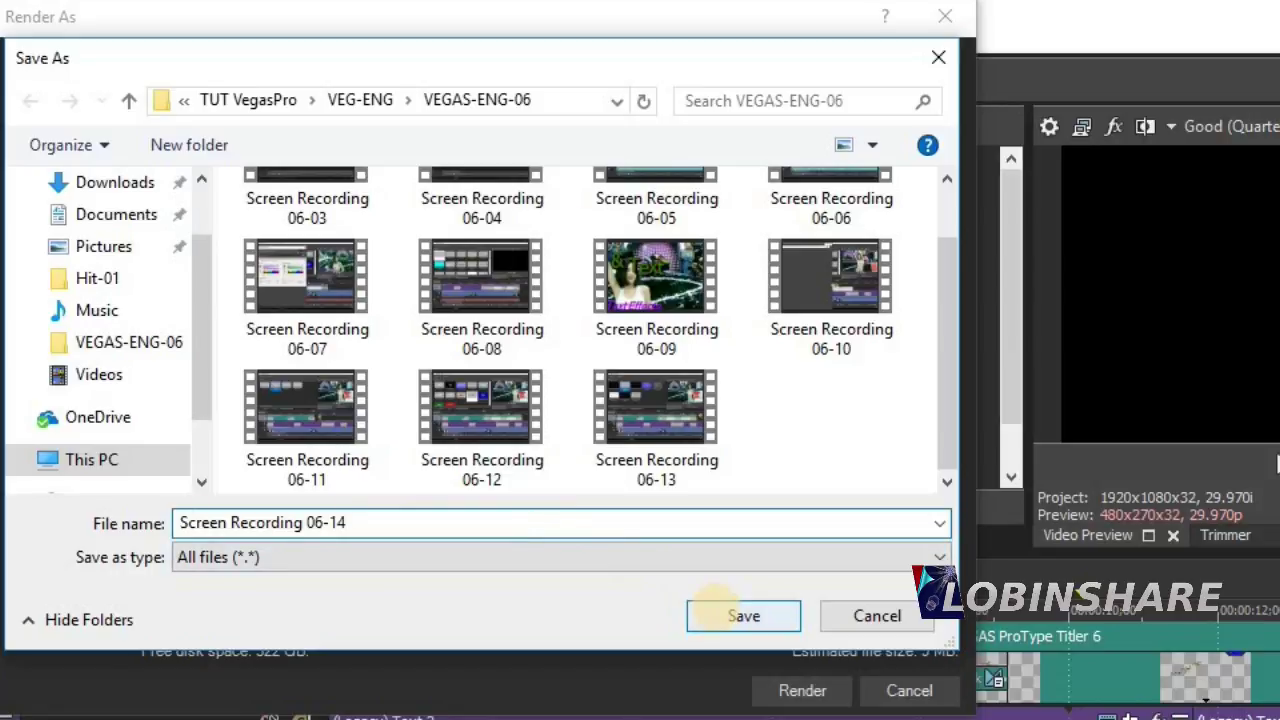
left_click(737, 612)
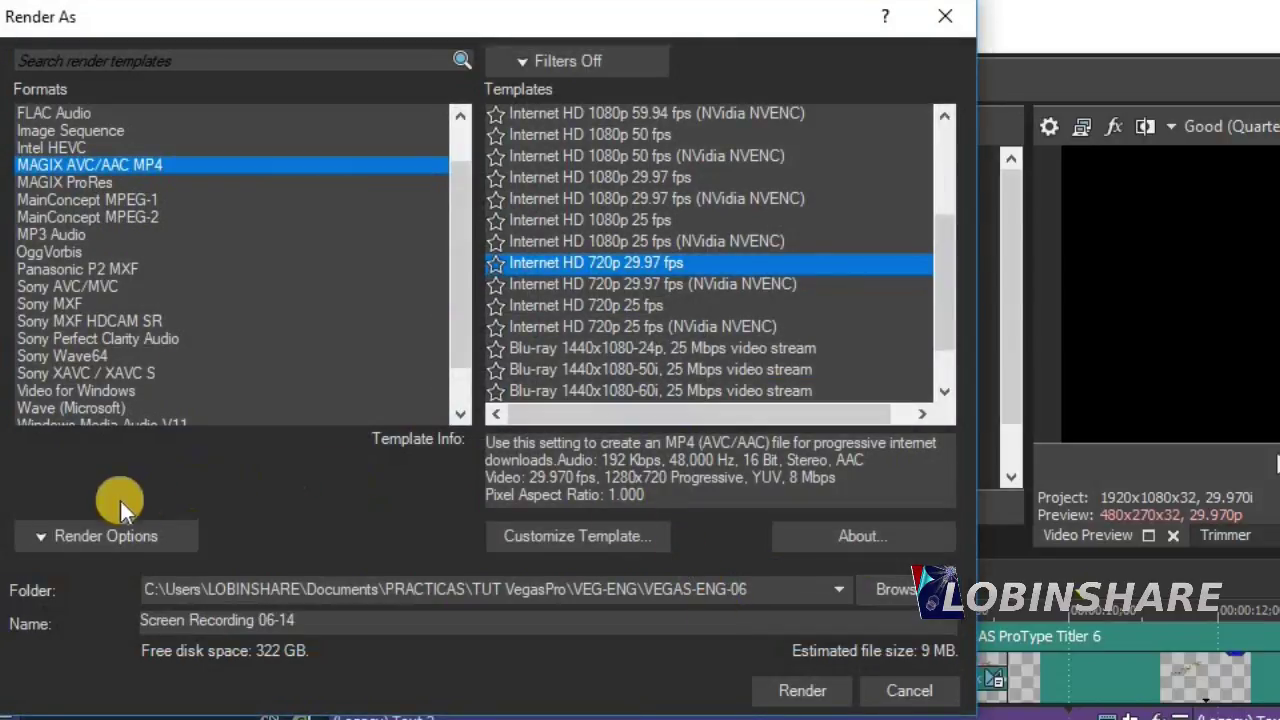
- Turn off the Render loop region only option for the output
left_click(45, 540)
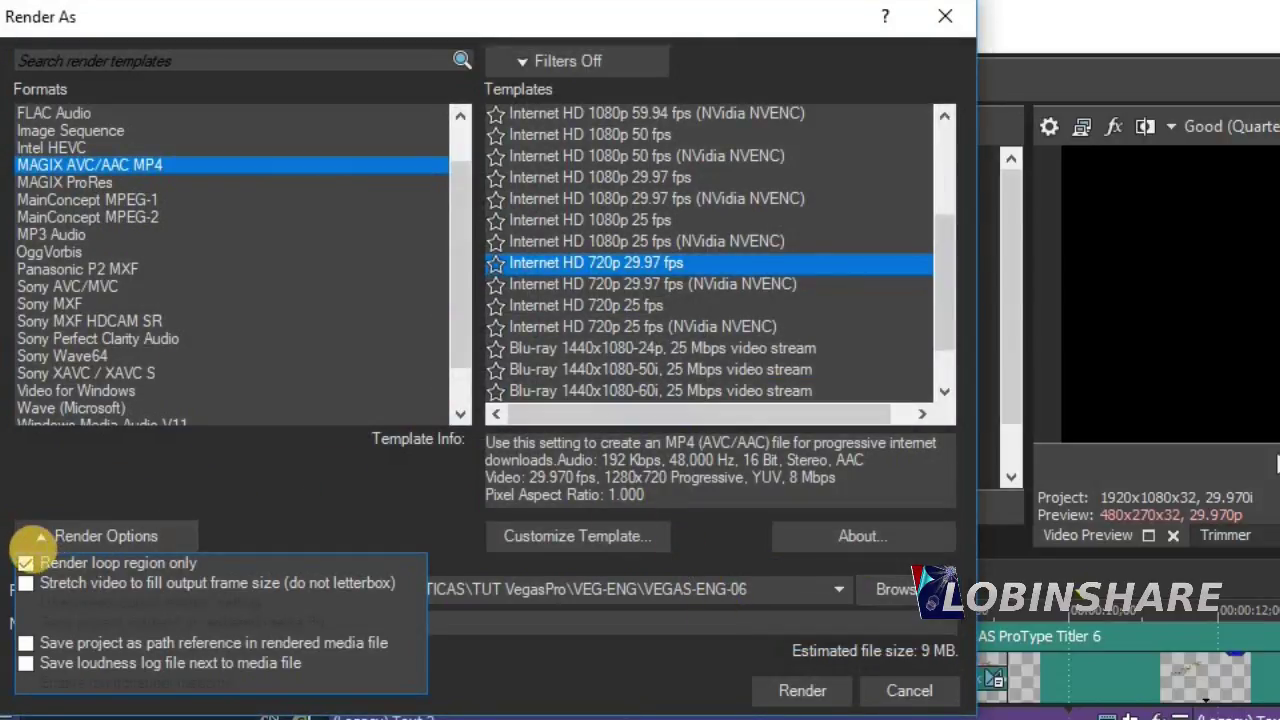
left_click(25, 563)
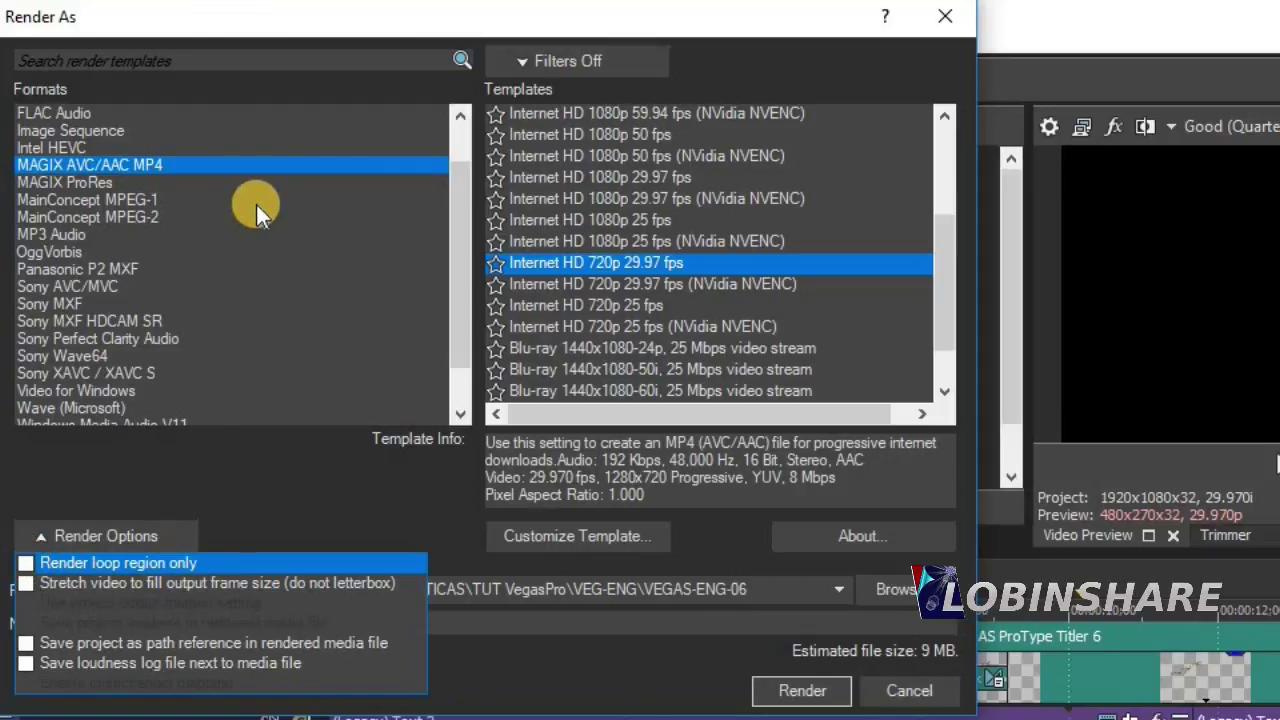
left_click(287, 509)
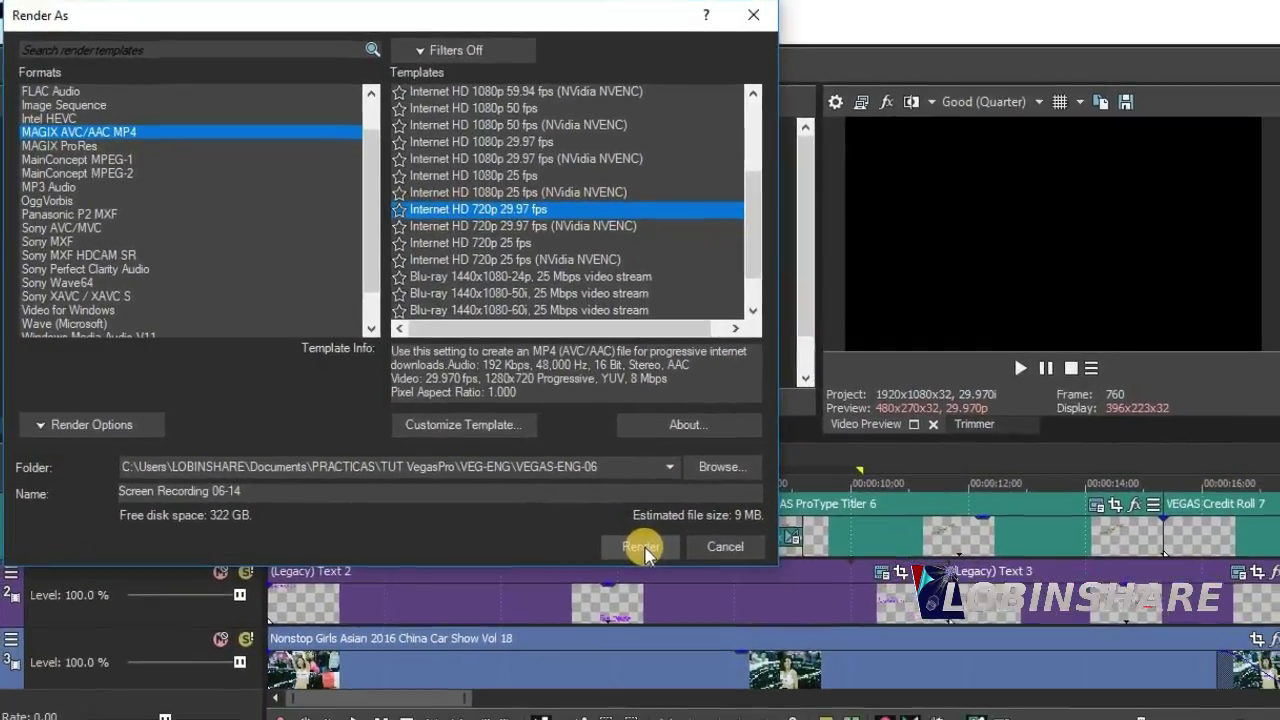
- Render the project and open the folder containing the finished Screen Recording 06-14 video
left_click(641, 547)
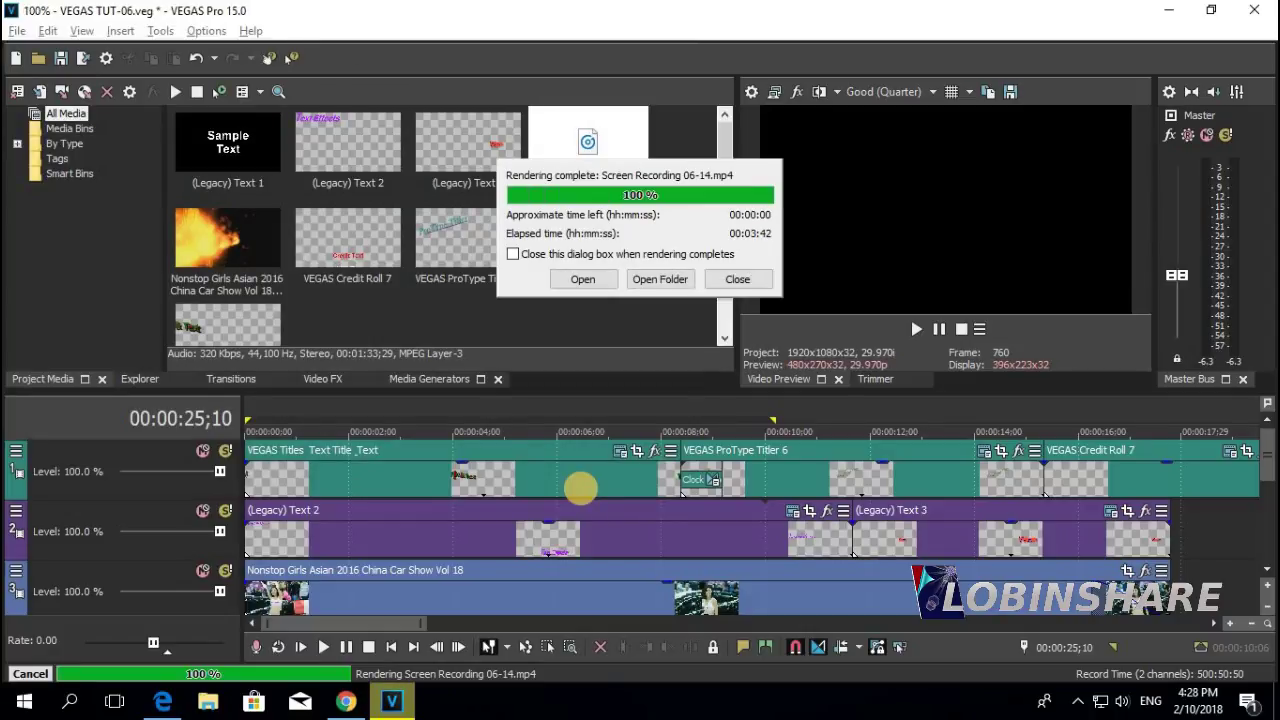
left_click(659, 279)
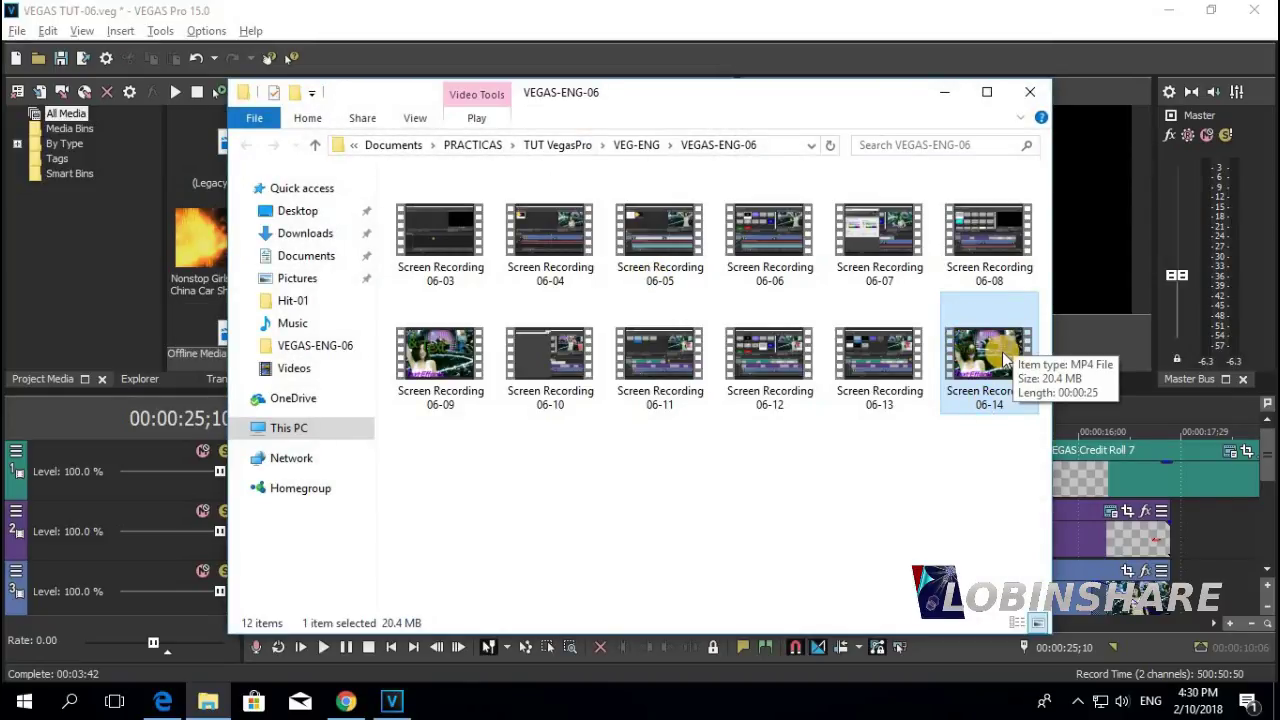
left_click(1020, 15)
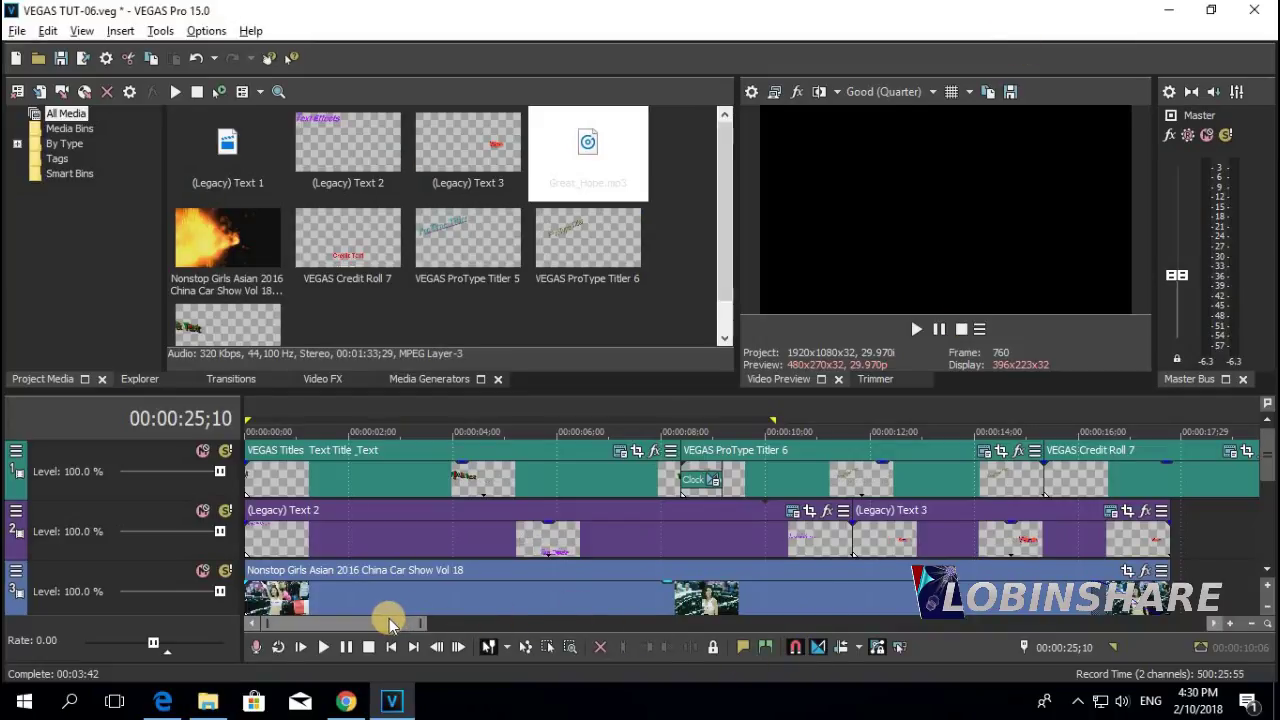
- Preview the Credit Roll on the timeline at 00:00:20;27, 00:00:17;01 and 00:00:17;16
left_click_drag(390, 622, 437, 627)
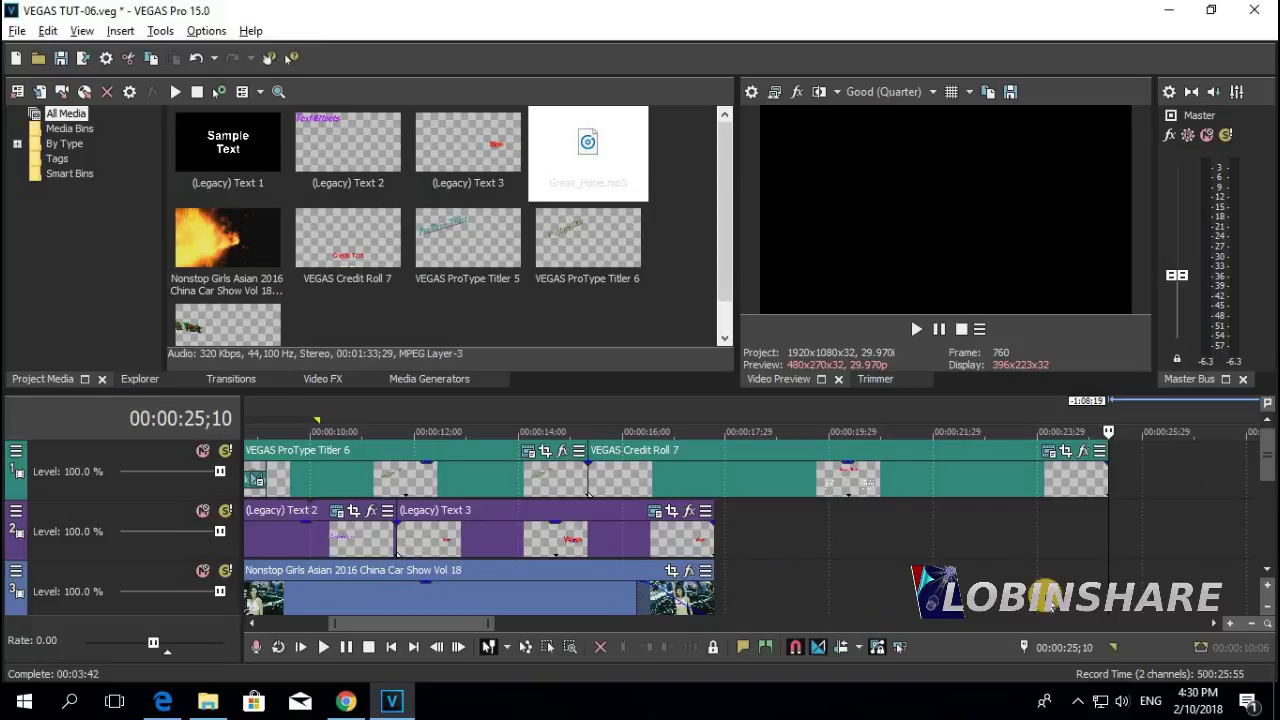
left_click(878, 431)
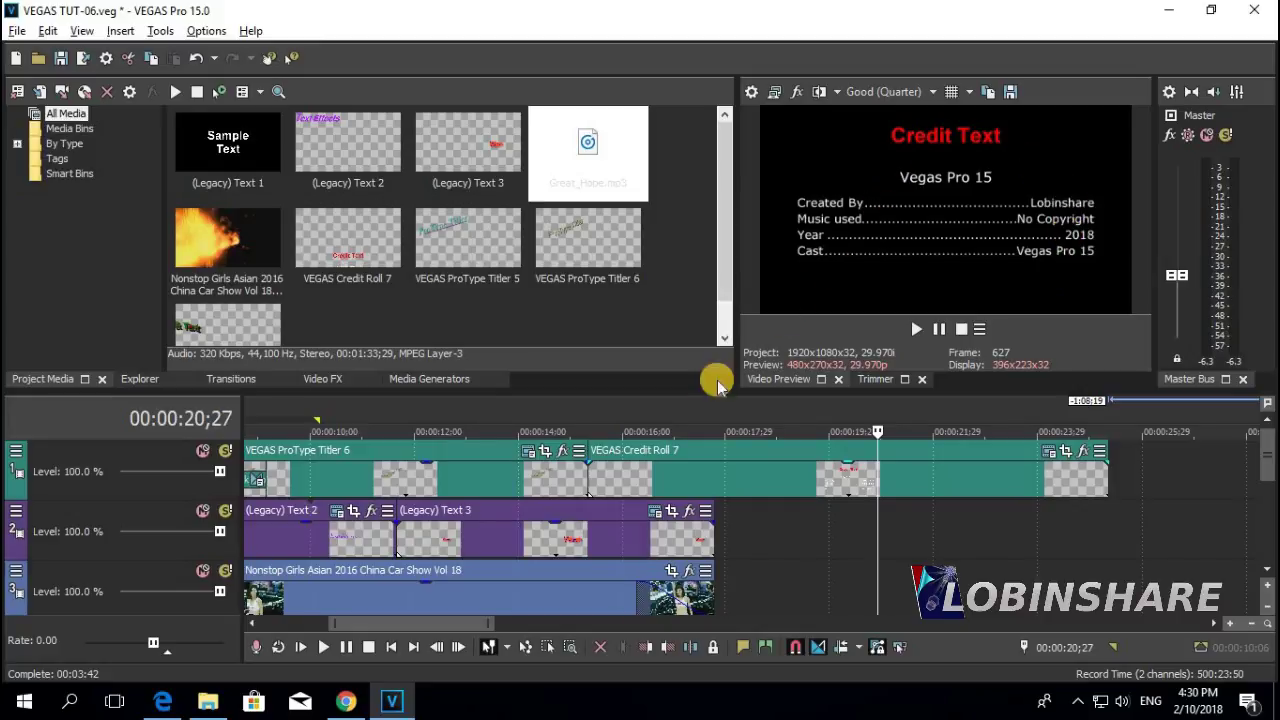
left_click_drag(637, 418, 675, 417)
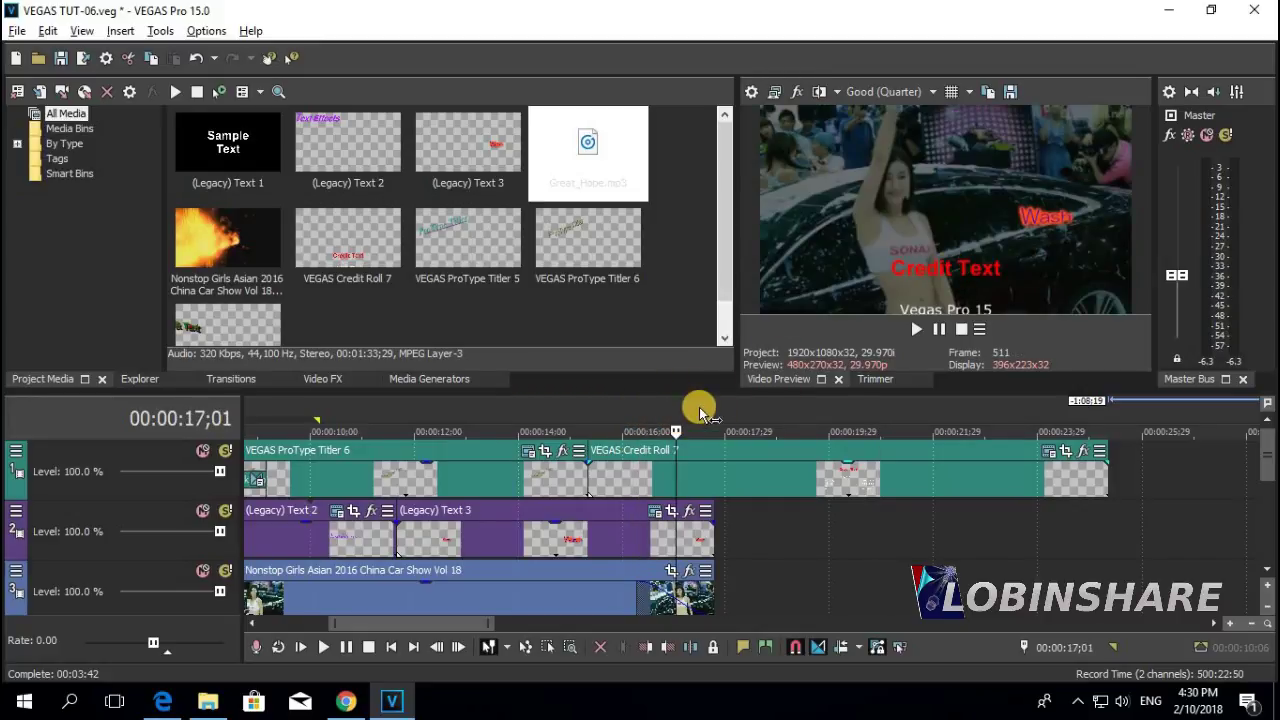
left_click(701, 410)
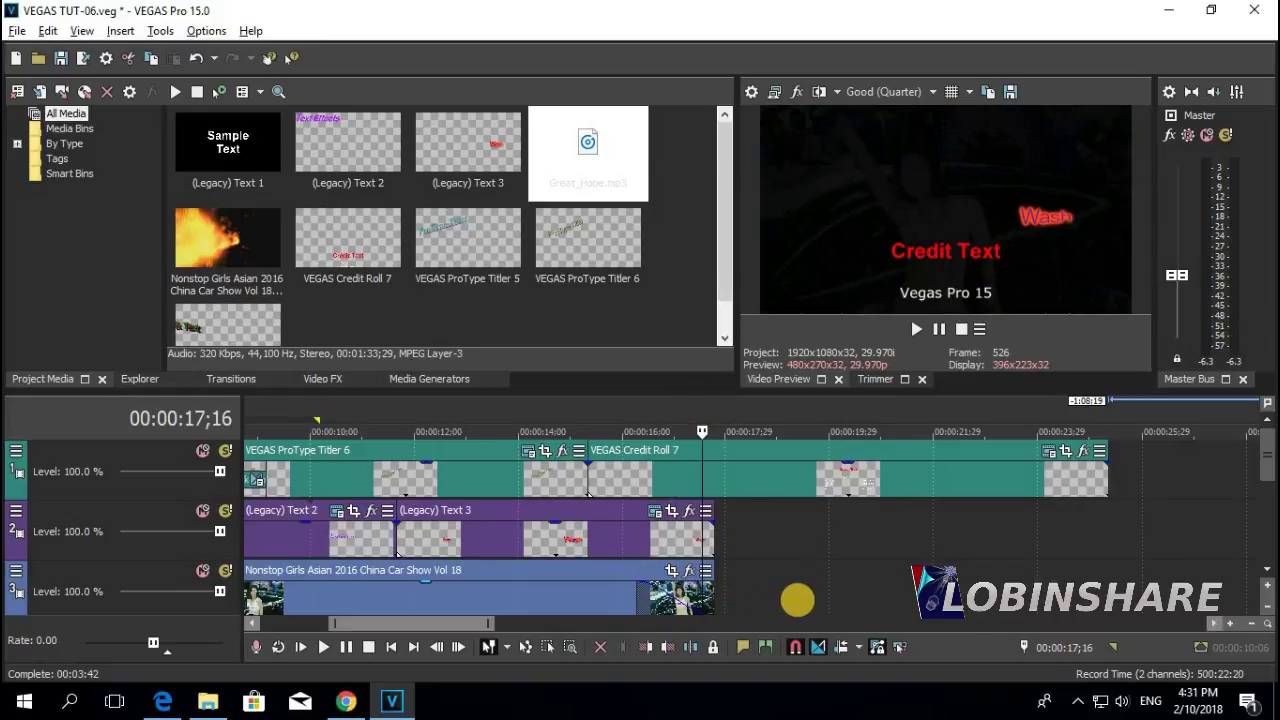
- Switch to File Explorer and open the rendered Screen Recording 06-14 video for playback
left_click(208, 701)
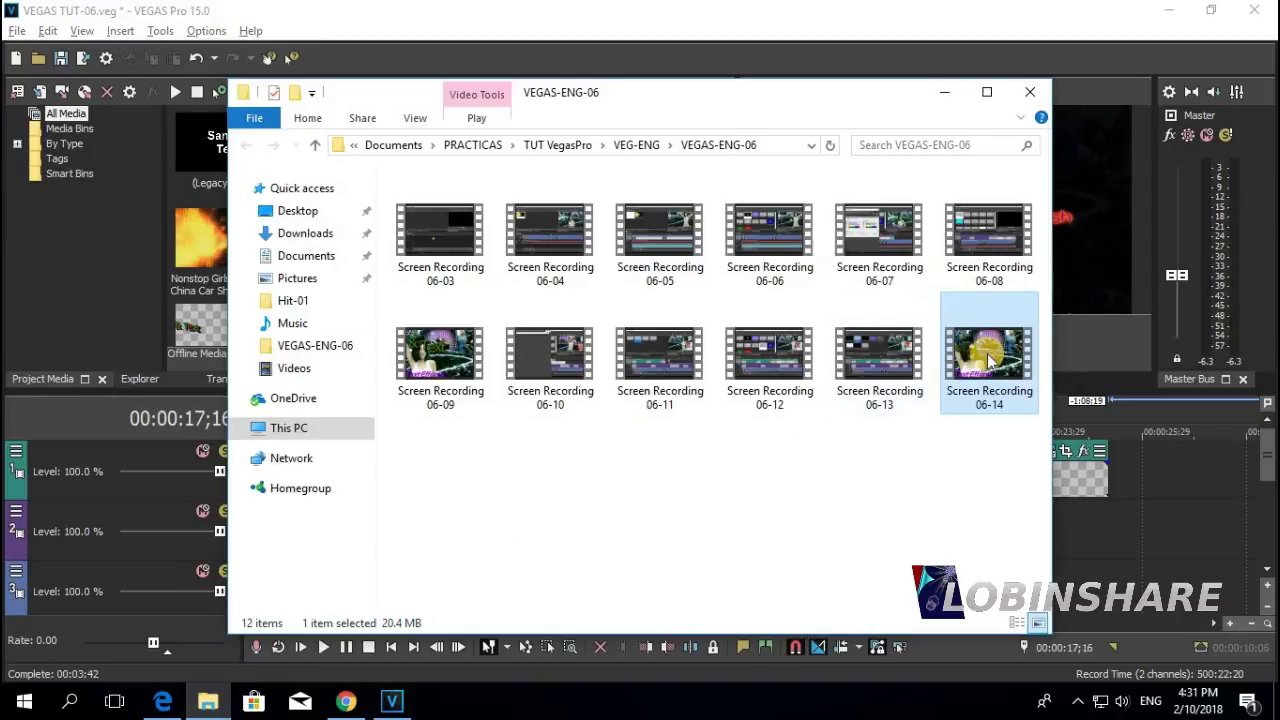
double_click(987, 353)
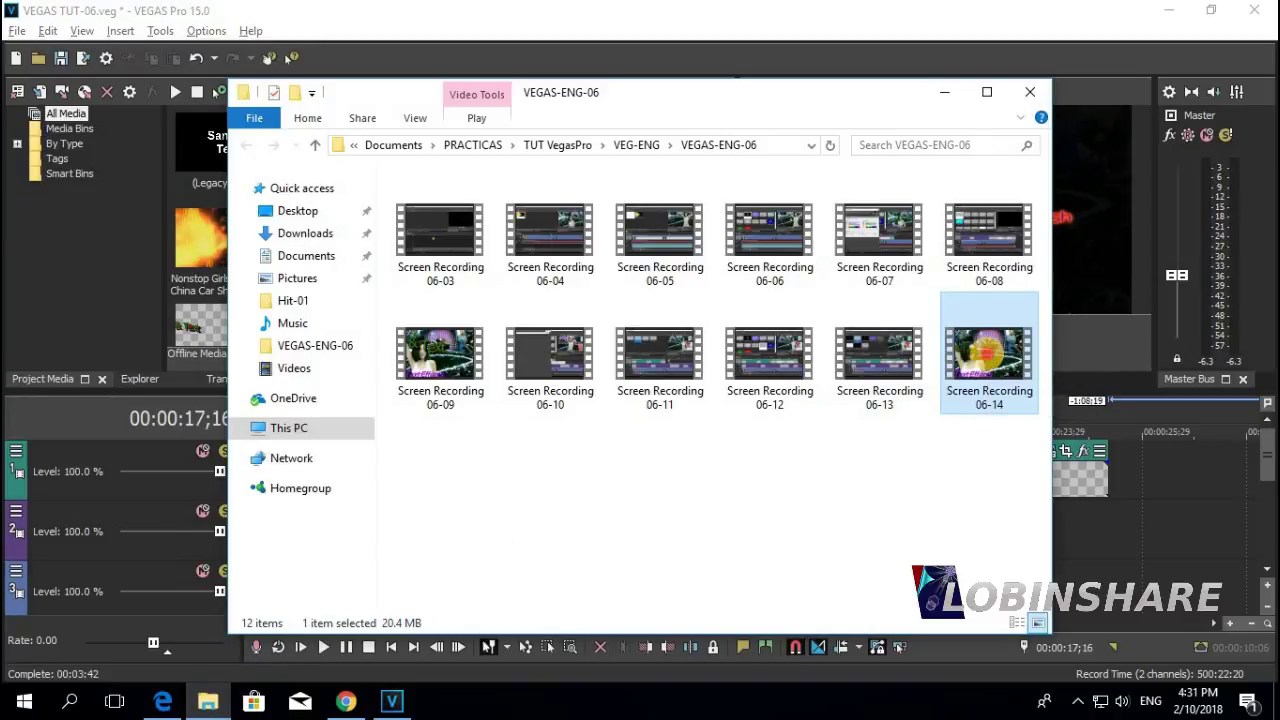